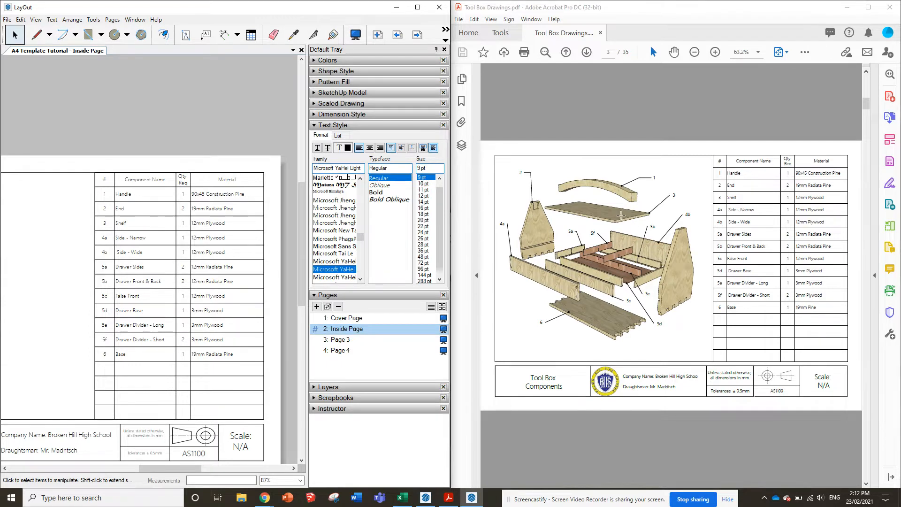
# Examine the exploded tool box drawing and its component table in the reference PDF alongside the document's inside page
pyautogui.scroll(-1, 797, 223)
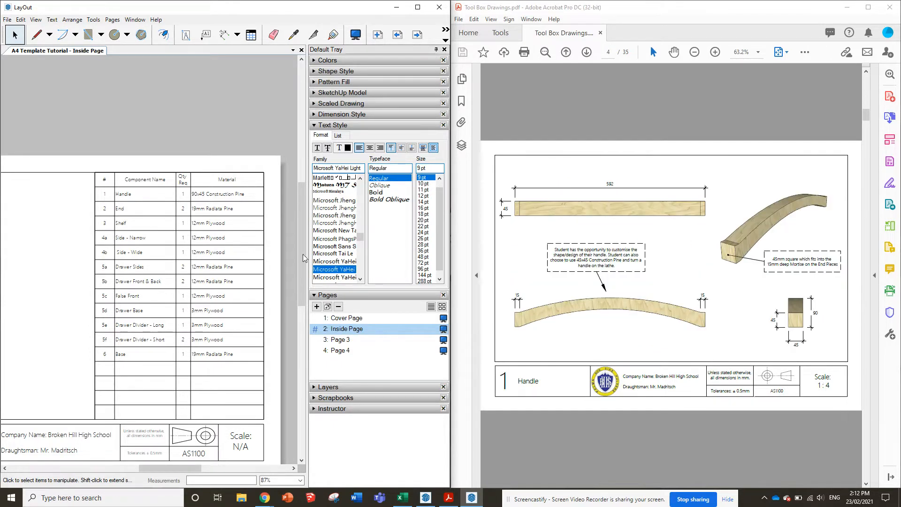
pyautogui.scroll(1, 711, 217)
pyautogui.keyDown('ctrl'); pyautogui.scroll(3, 807, 223); pyautogui.keyUp('ctrl')
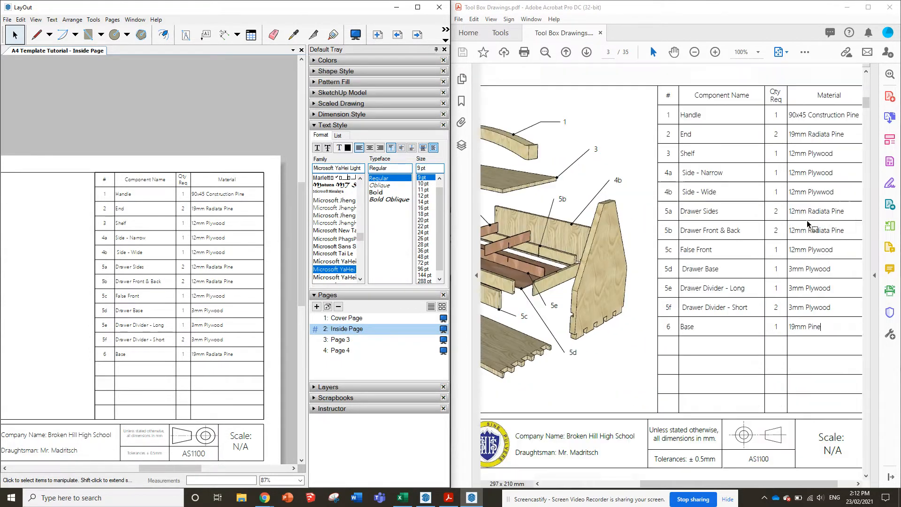
pyautogui.keyDown('ctrl'); pyautogui.scroll(-2, 807, 221); pyautogui.keyUp('ctrl')
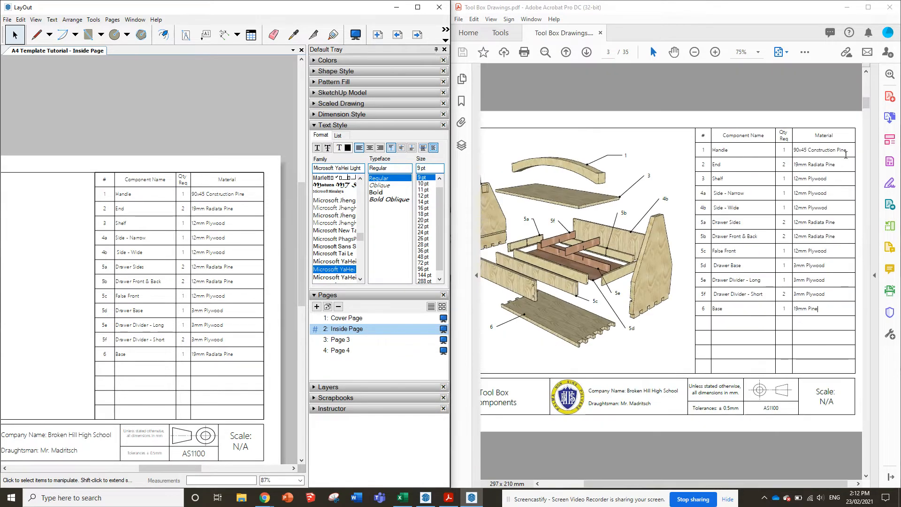
pyautogui.keyDown('ctrl'); pyautogui.scroll(1, 846, 155); pyautogui.keyUp('ctrl')
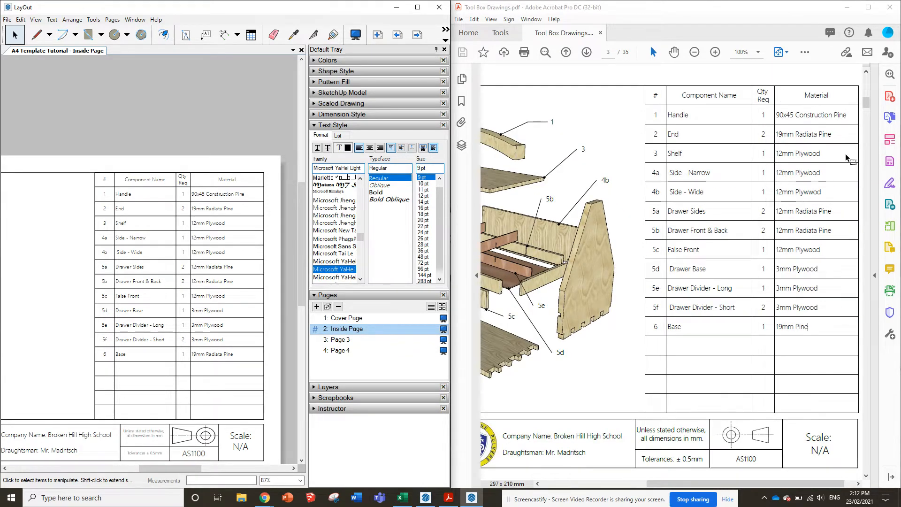
pyautogui.keyDown('ctrl'); pyautogui.scroll(-3, 846, 153); pyautogui.keyUp('ctrl')
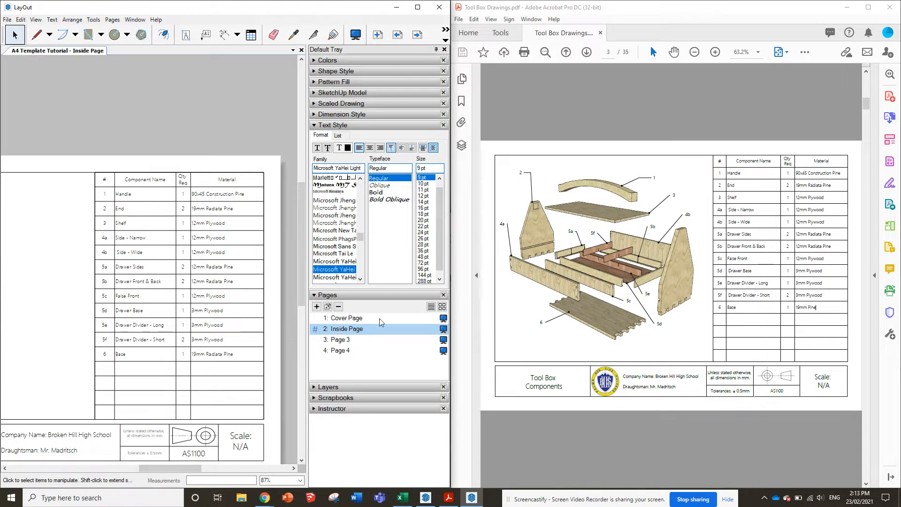
pyautogui.scroll(-5, 14, 300)
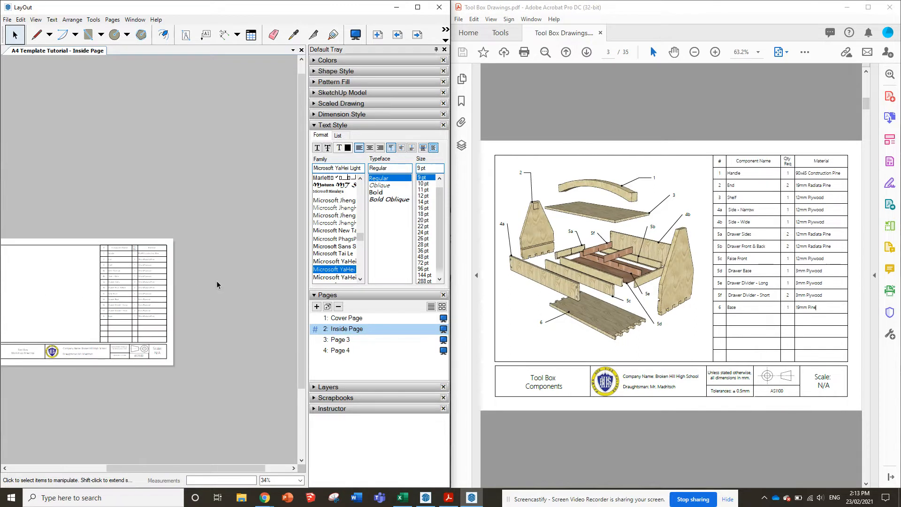
pyautogui.scroll(3, 226, 213)
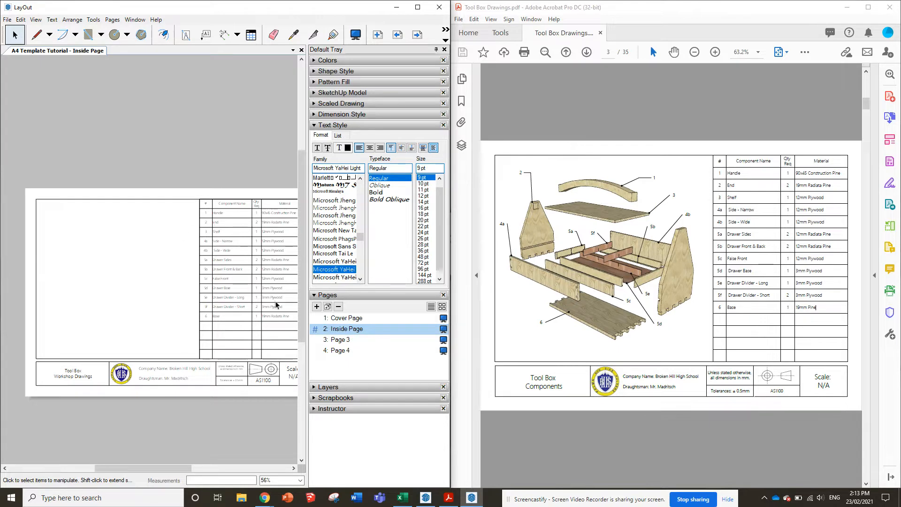
# Open the Cover Page of the document and show the matching first page of the reference PDF
pyautogui.click(343, 318)
pyautogui.scroll(2, 625, 210)
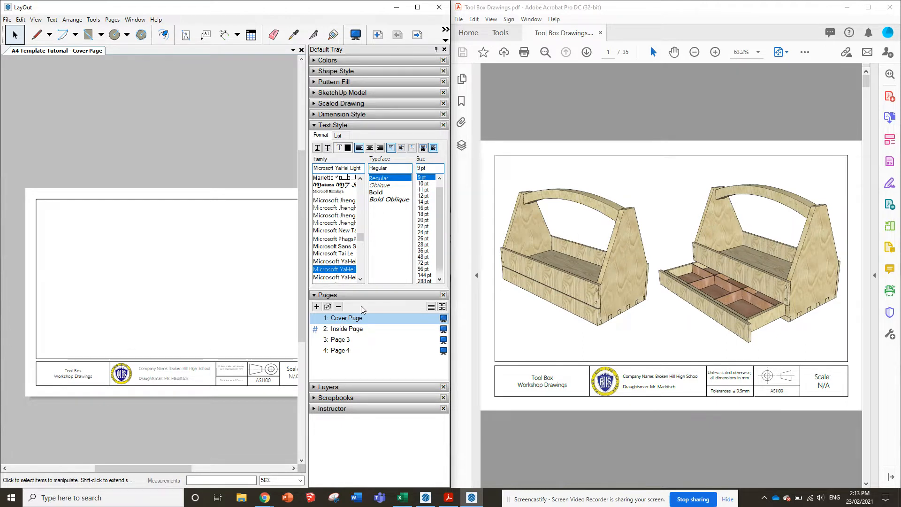
pyautogui.scroll(-2, 179, 291)
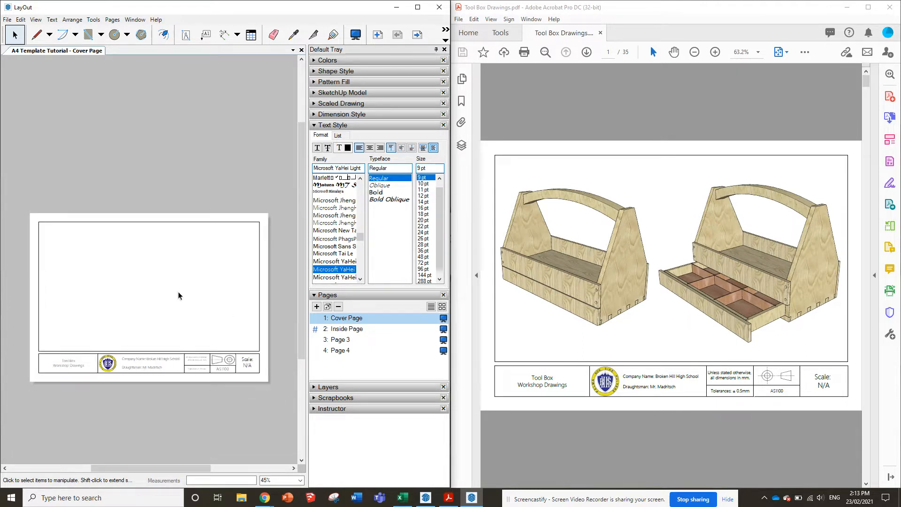
pyautogui.click(8, 20)
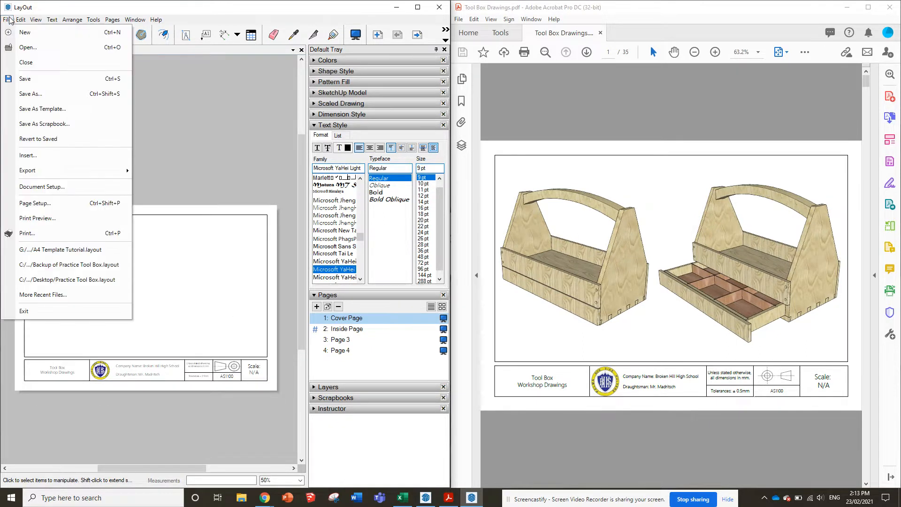
pyautogui.click(48, 155)
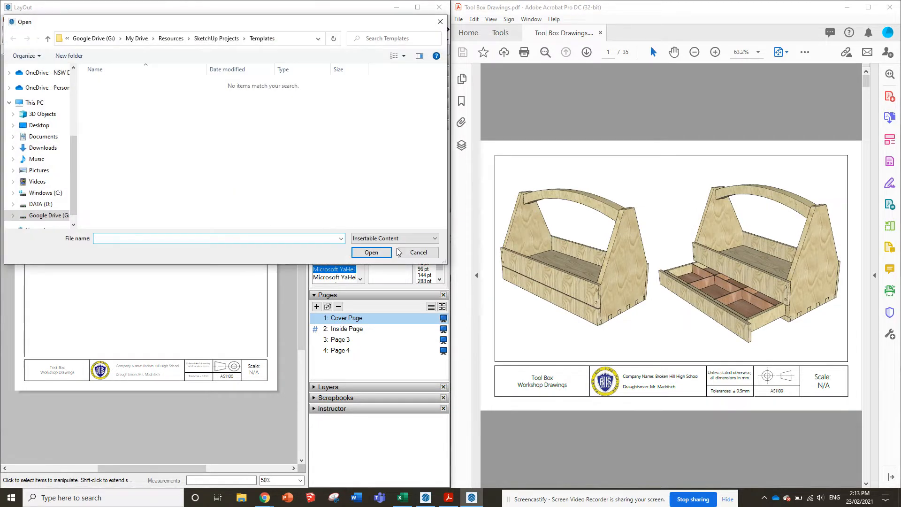
pyautogui.click(419, 253)
# Switch to SketchUp, save the tool box model and return to the LayOut document
pyautogui.click(426, 497)
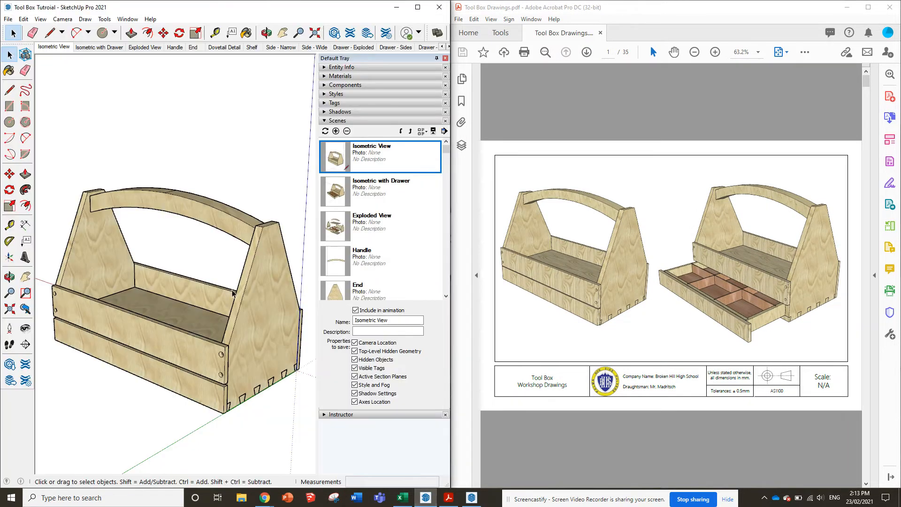
pyautogui.click(8, 18)
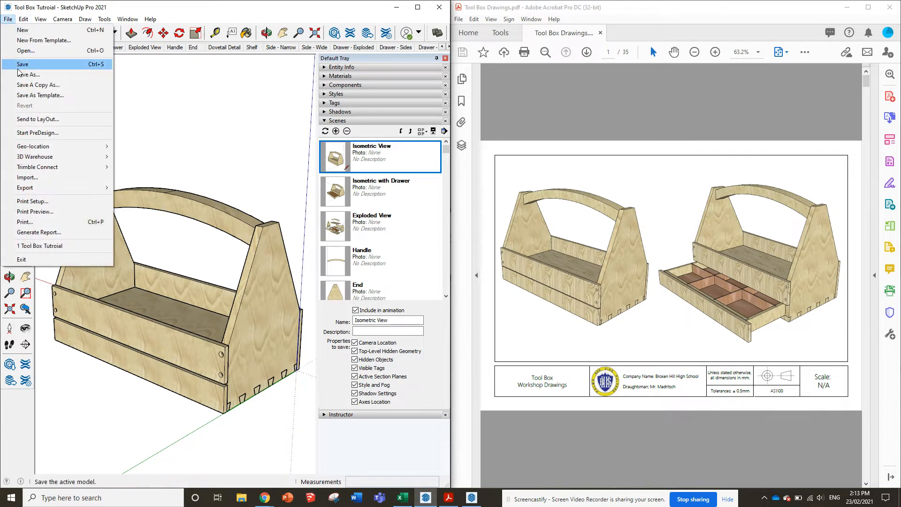
pyautogui.click(17, 64)
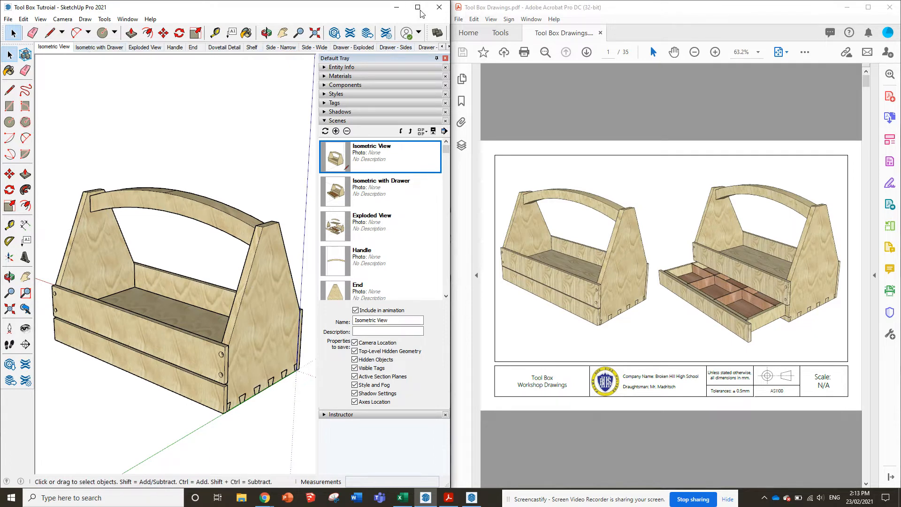
pyautogui.click(397, 7)
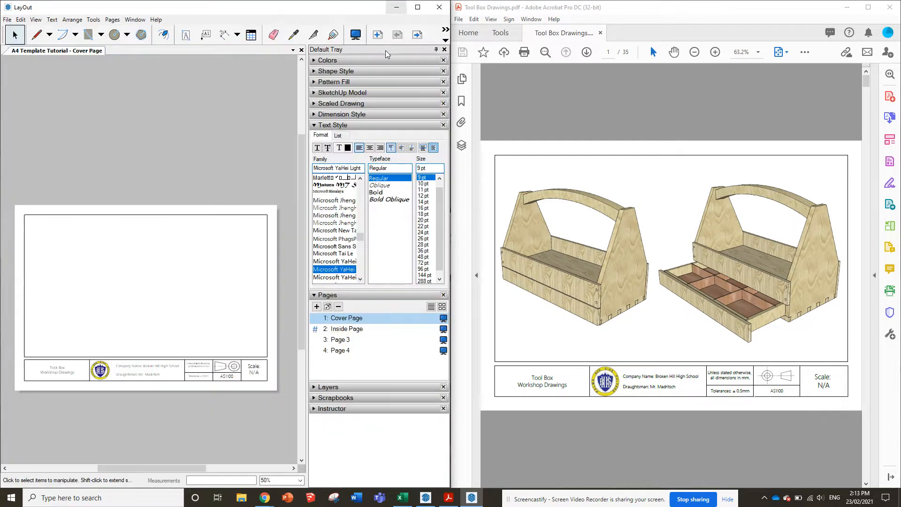
# Insert the Tool Box Tutroial SketchUp model from the SketchUp Projects > Tool Box folder onto the Cover Page
pyautogui.click(7, 19)
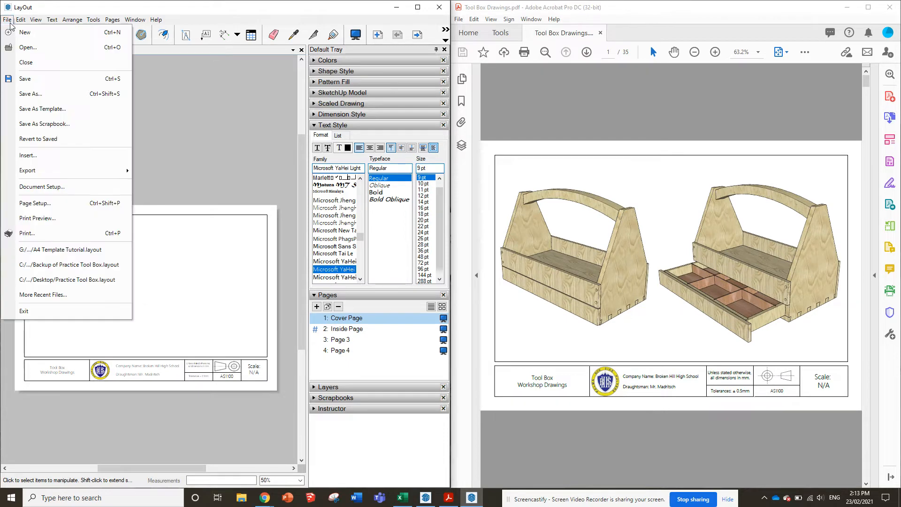
pyautogui.click(44, 151)
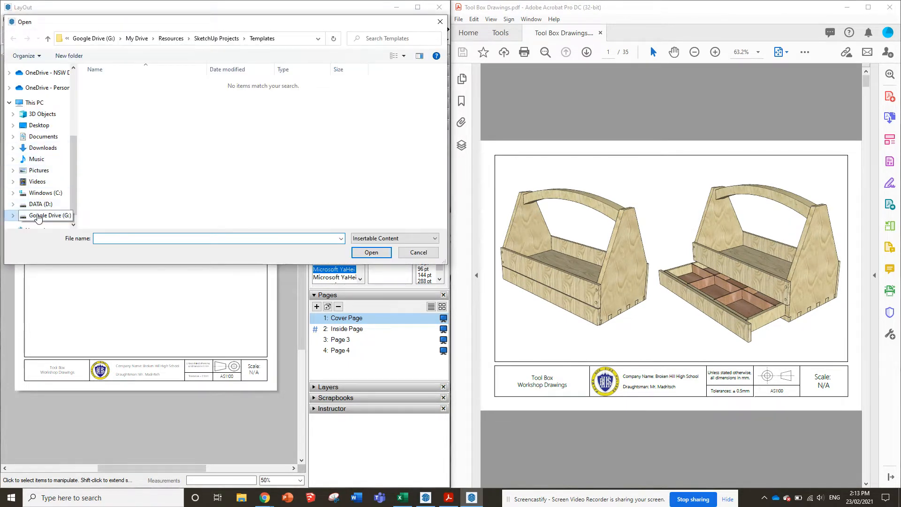
pyautogui.click(47, 39)
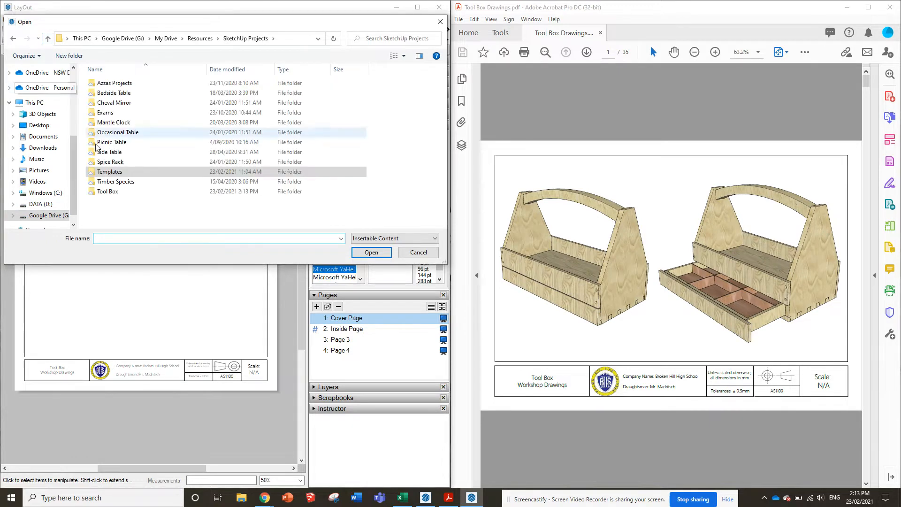
pyautogui.click(113, 194)
pyautogui.doubleClick(113, 194)
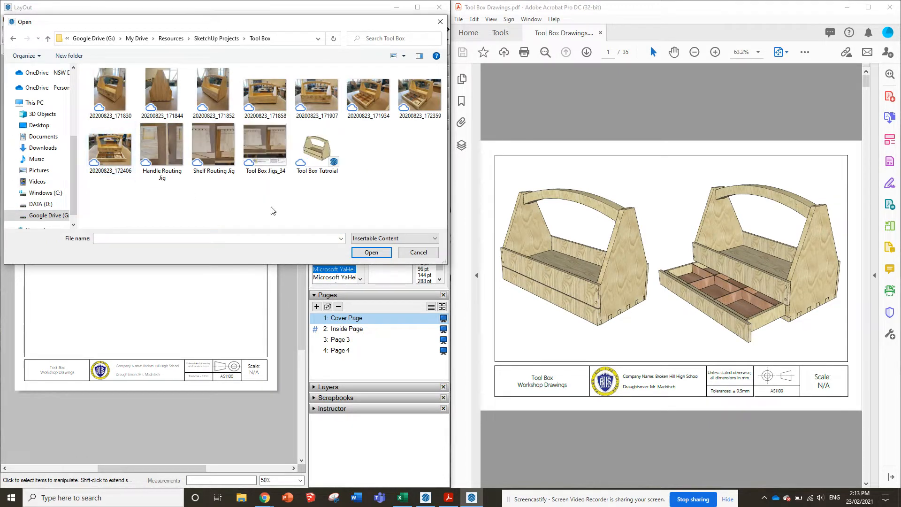
pyautogui.click(311, 140)
pyautogui.doubleClick(331, 151)
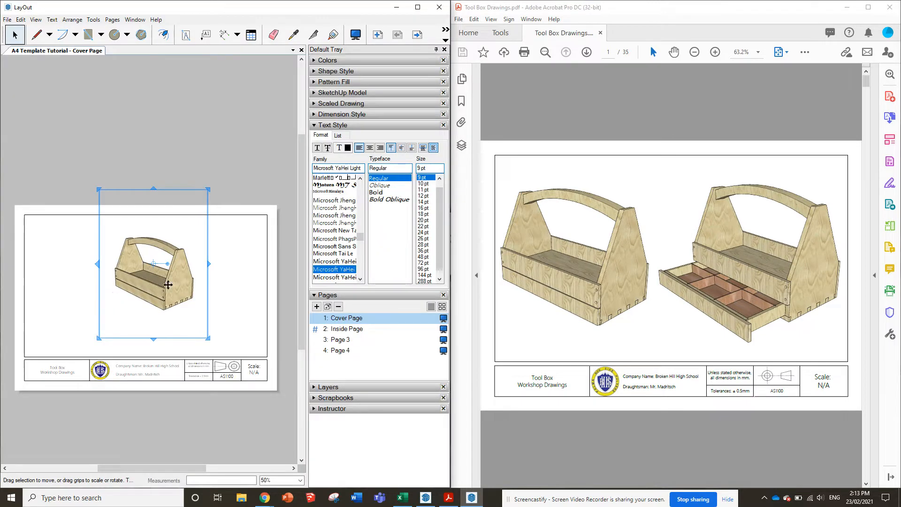
# Move the model viewport so its lower-left corner meets the lower-left corner of the page border
pyautogui.moveTo(160, 292)
pyautogui.mouseDown()
pyautogui.moveTo(81, 308)
pyautogui.moveTo(53, 335)
pyautogui.mouseUp()
pyautogui.scroll(-1, 143, 309)
pyautogui.scroll(5, 28, 349)
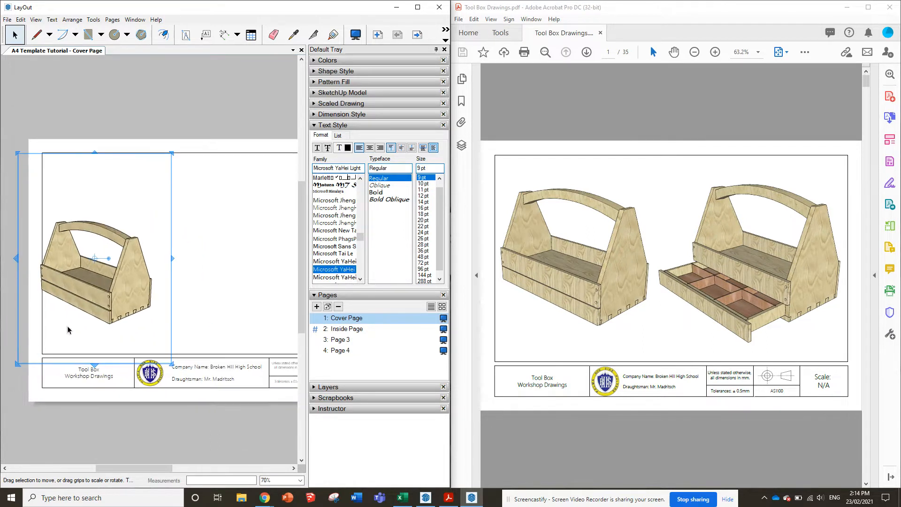
pyautogui.moveTo(82, 299); pyautogui.dragTo(107, 285)
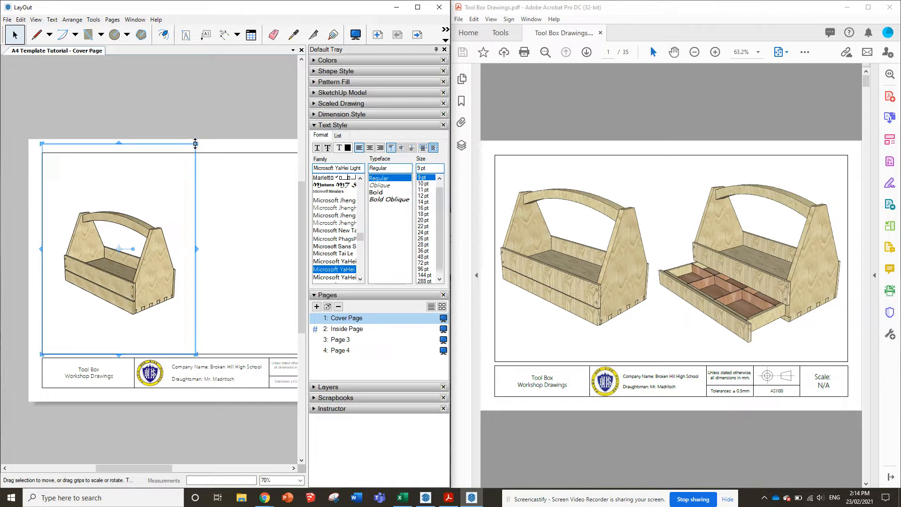
# Resize the viewport so its upper edge meets the page border and its right edge extends just past the page's middle
pyautogui.moveTo(191, 149); pyautogui.dragTo(191, 151)
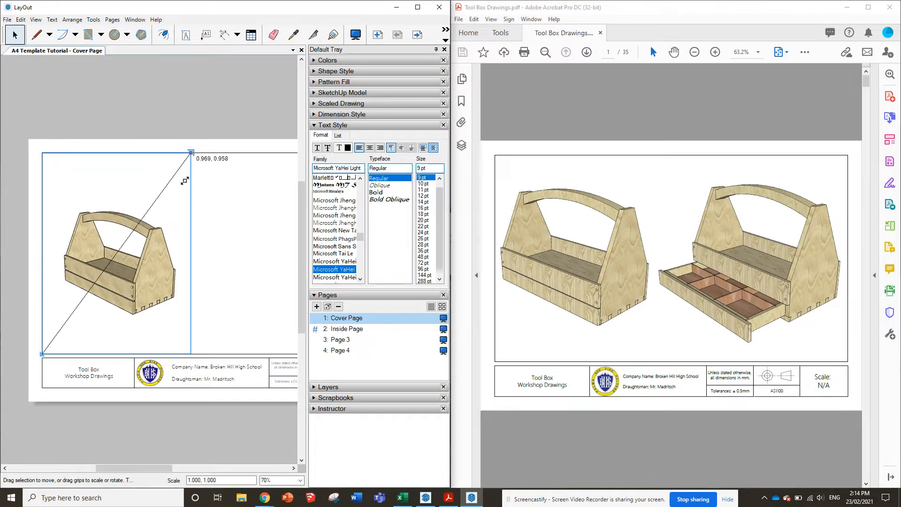
pyautogui.moveTo(178, 192); pyautogui.dragTo(141, 212)
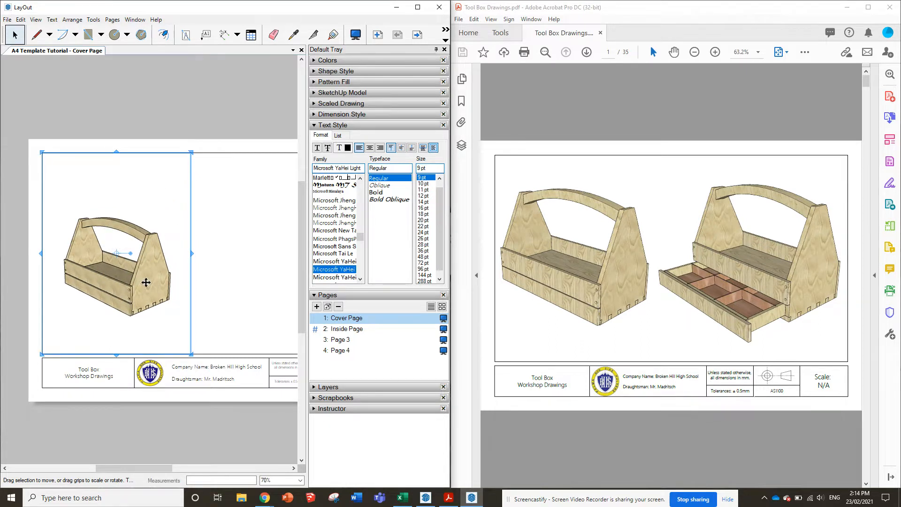
pyautogui.scroll(-3, 146, 282)
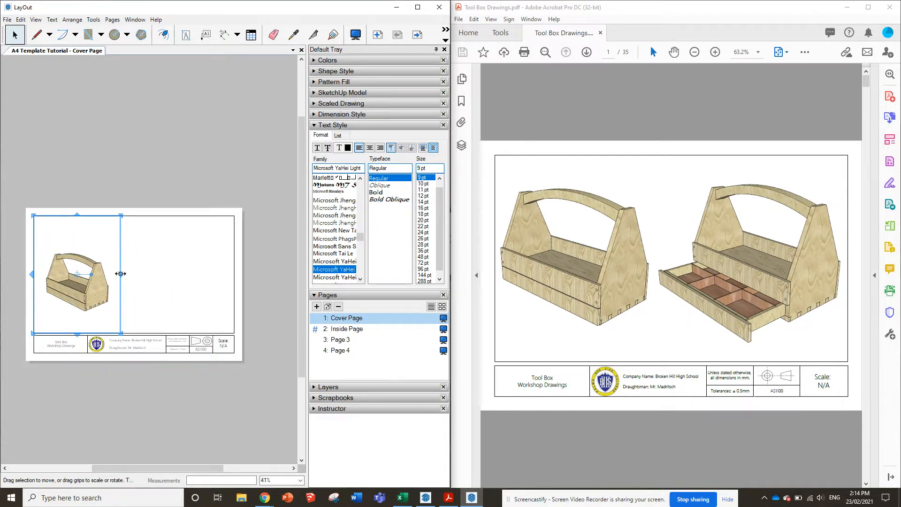
pyautogui.moveTo(122, 274); pyautogui.dragTo(139, 274)
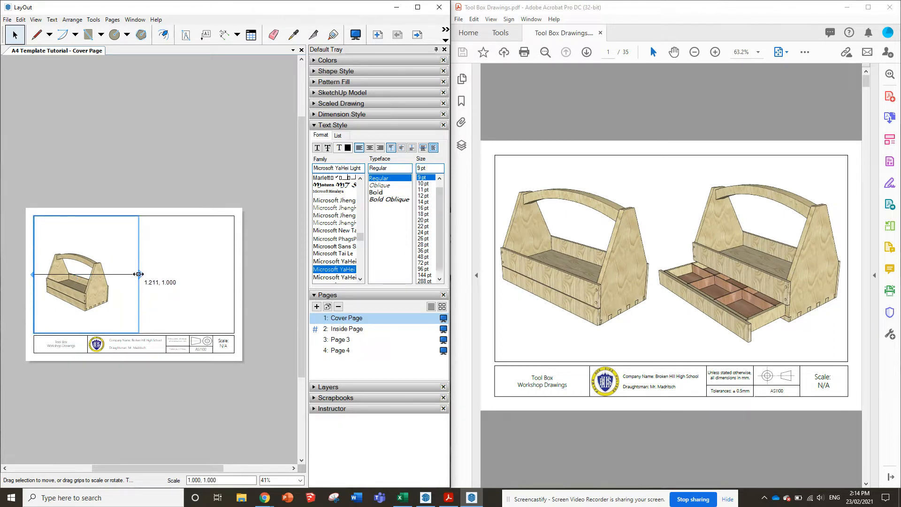
# Enlarge the tool box inside its viewport and reposition the model view to fill the frame
pyautogui.doubleClick(91, 292)
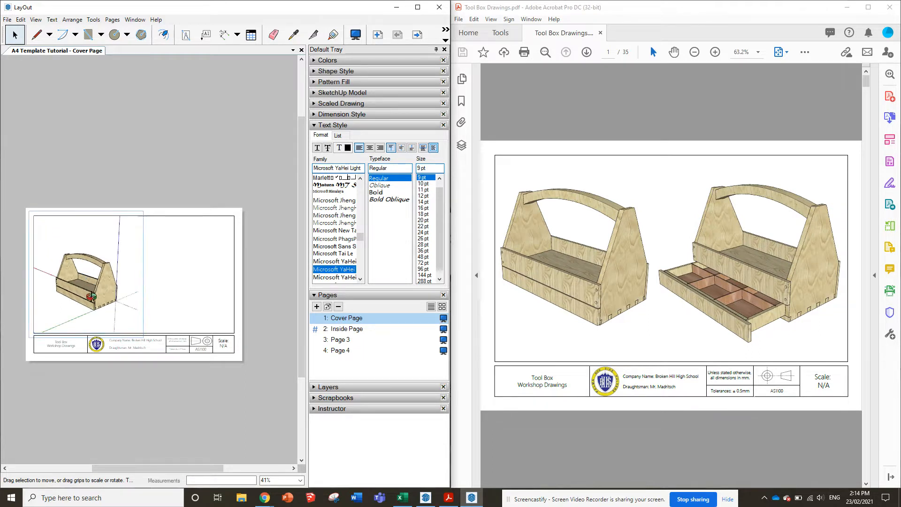
pyautogui.scroll(4, 78, 283)
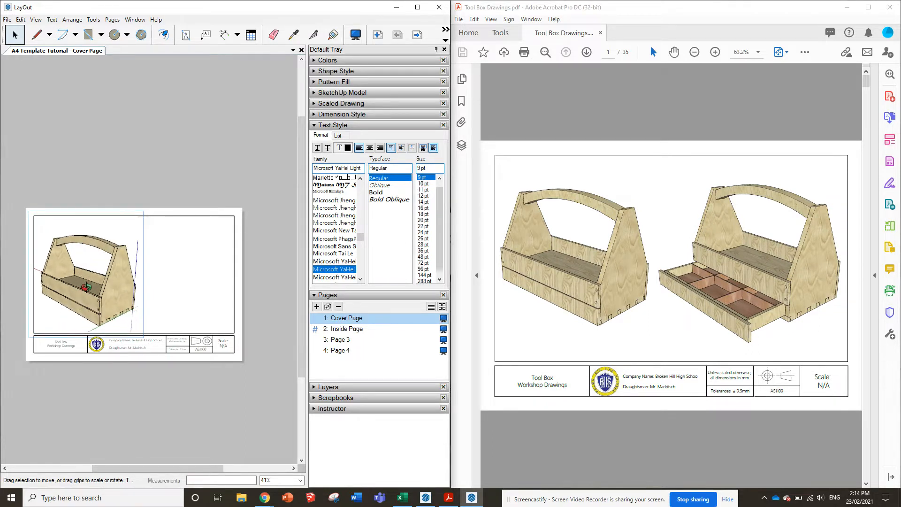
pyautogui.moveTo(85, 288)
pyautogui.mouseDown()
pyautogui.moveTo(81, 246)
pyautogui.moveTo(104, 327)
pyautogui.mouseUp()
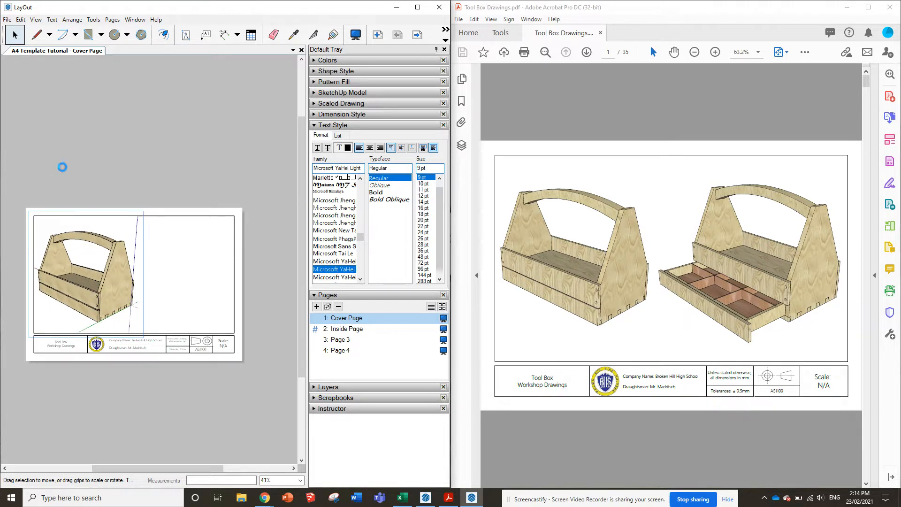
pyautogui.click(71, 190)
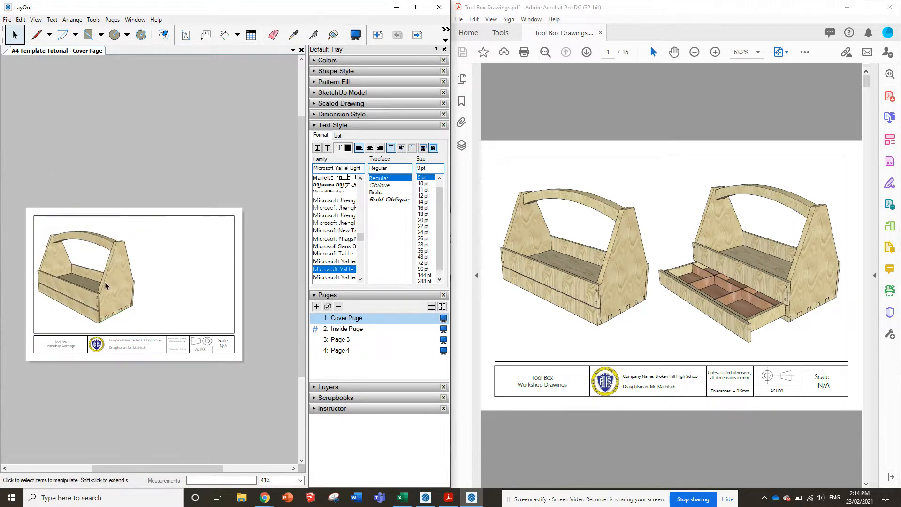
# Align the tool box viewport with the right side of the page border and copy it to the left side
pyautogui.click(75, 282)
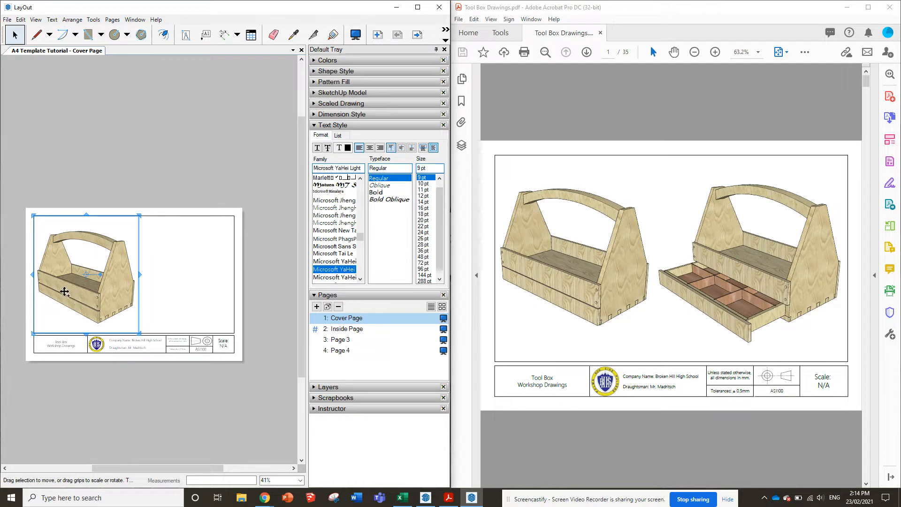
pyautogui.moveTo(71, 291)
pyautogui.mouseDown()
pyautogui.moveTo(171, 289)
pyautogui.moveTo(160, 287)
pyautogui.mouseUp()
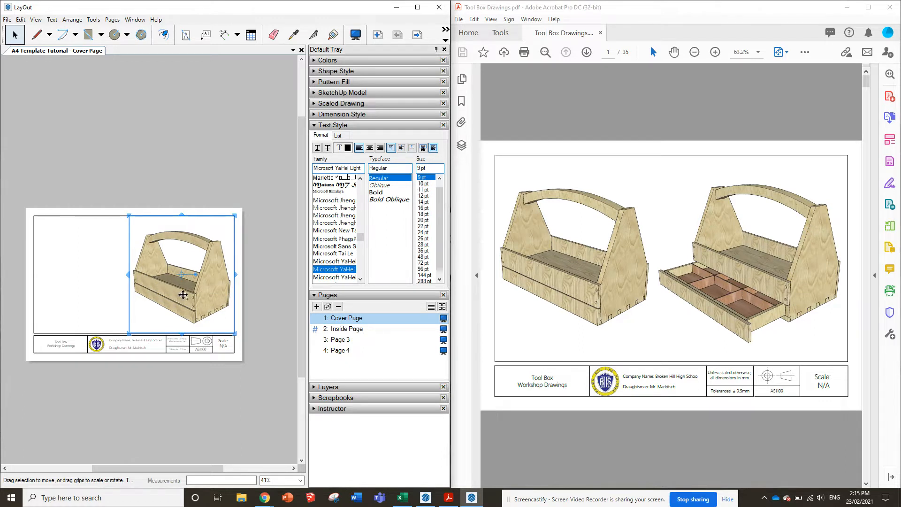
pyautogui.moveTo(183, 294); pyautogui.dragTo(72, 288)
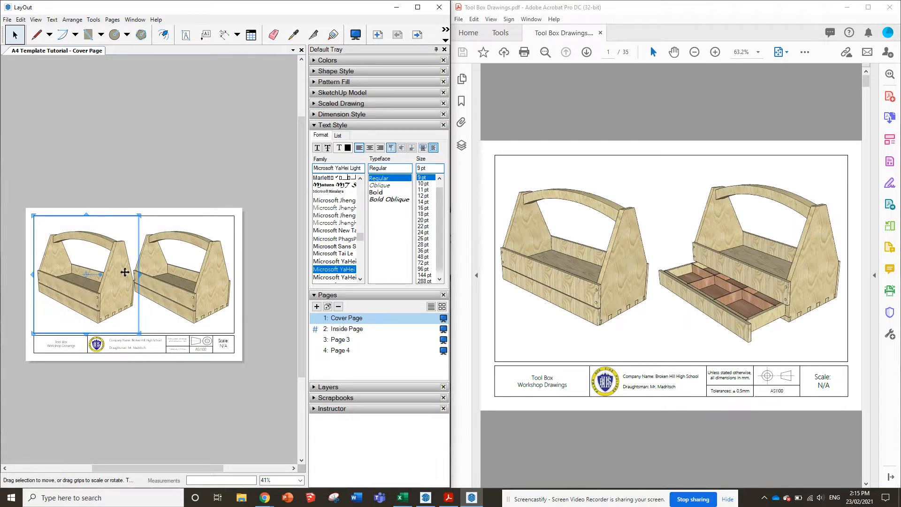
# Narrow the left viewport from its right edge so it no longer overlaps the neighbouring tool box
pyautogui.moveTo(141, 275); pyautogui.dragTo(130, 275)
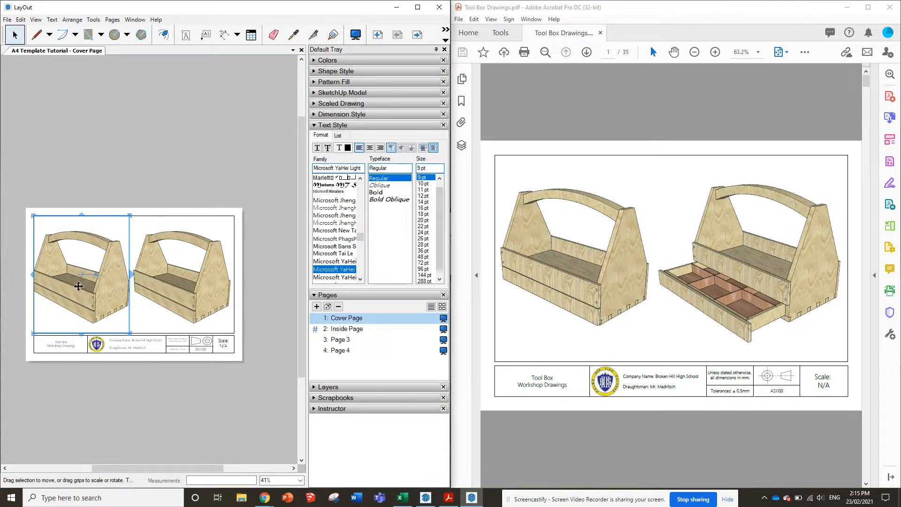
pyautogui.scroll(4, 39, 287)
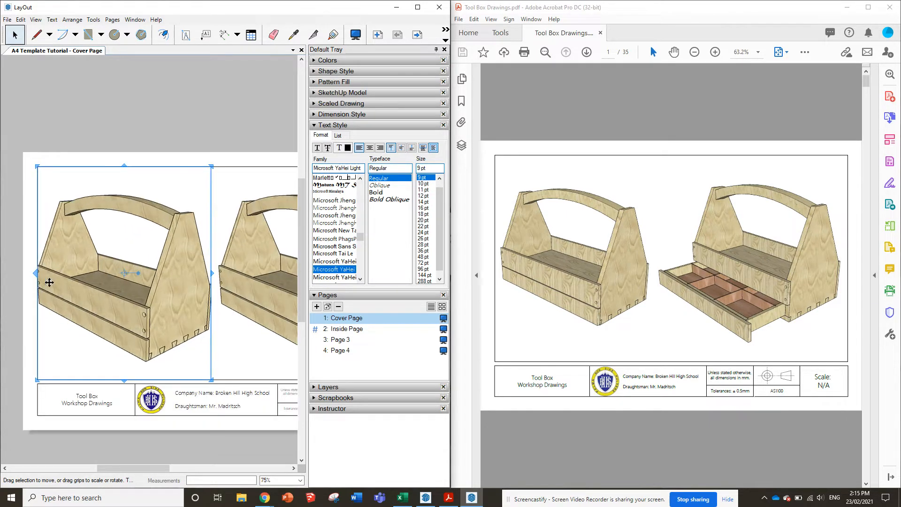
# Reduce the size of the left tool box inside its viewport to leave clear space around it
pyautogui.doubleClick(104, 300)
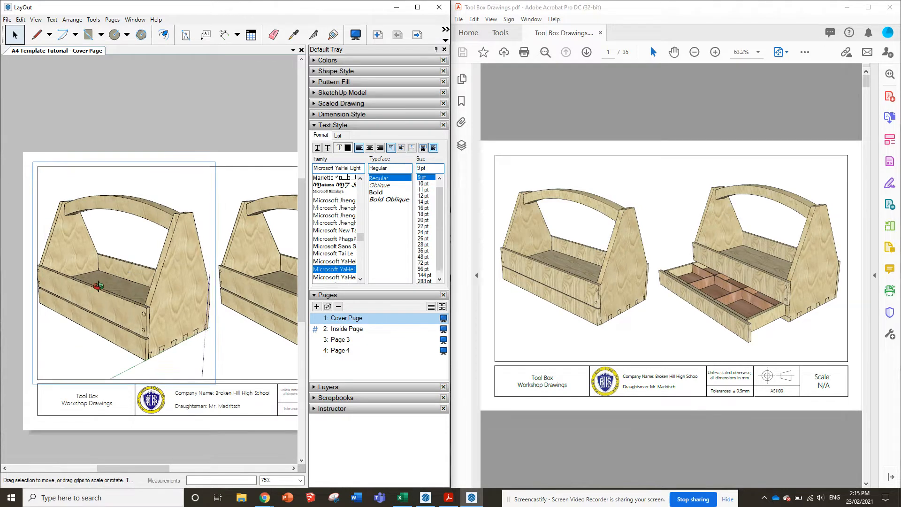
pyautogui.scroll(-2, 98, 286)
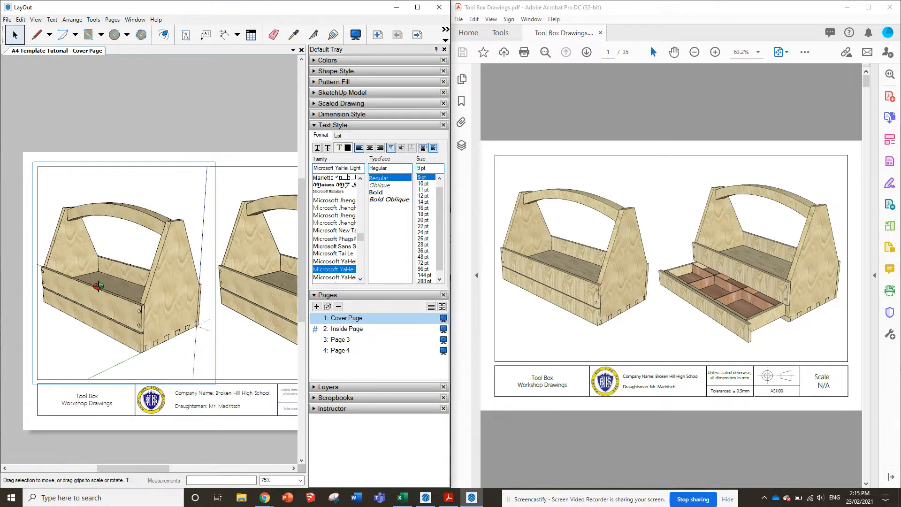
pyautogui.click(10, 196)
pyautogui.scroll(-3, 14, 285)
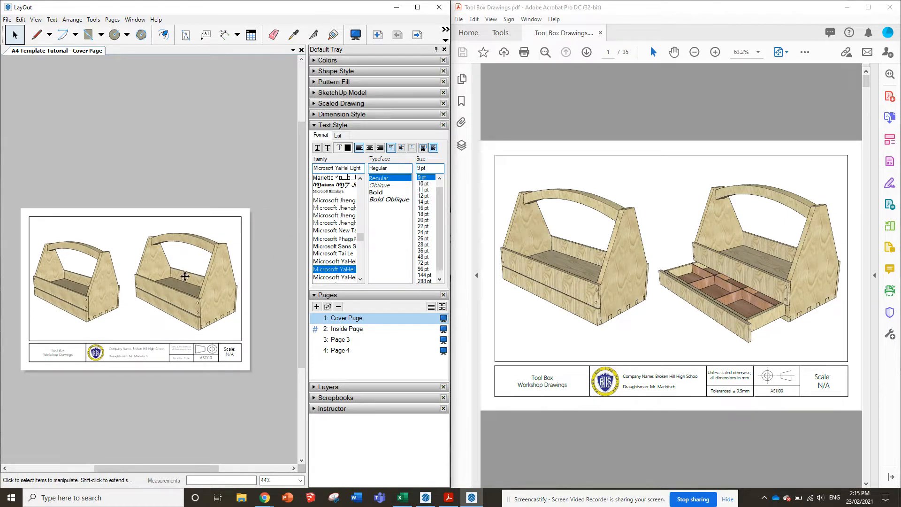
# Switch the right tool box viewport to the Isometric with Drawer scene
pyautogui.click(183, 292)
pyautogui.rightClick(175, 297)
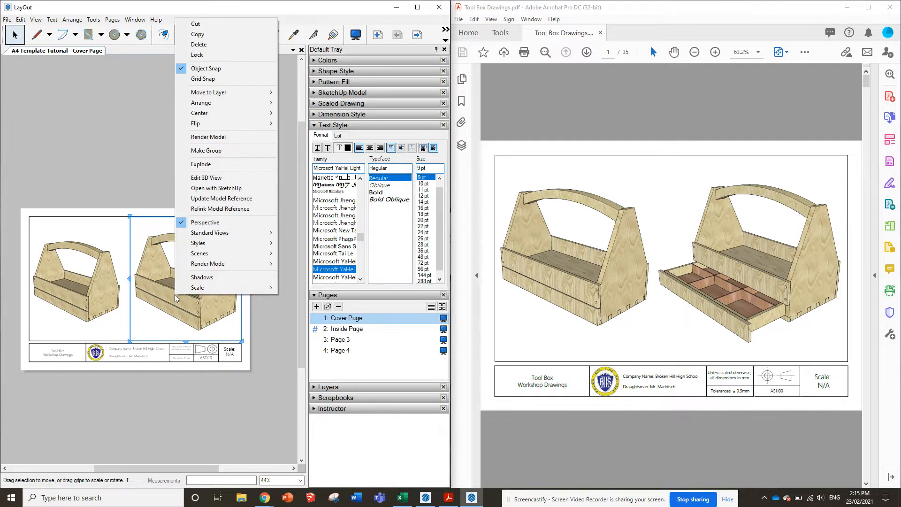
pyautogui.moveTo(201, 256)
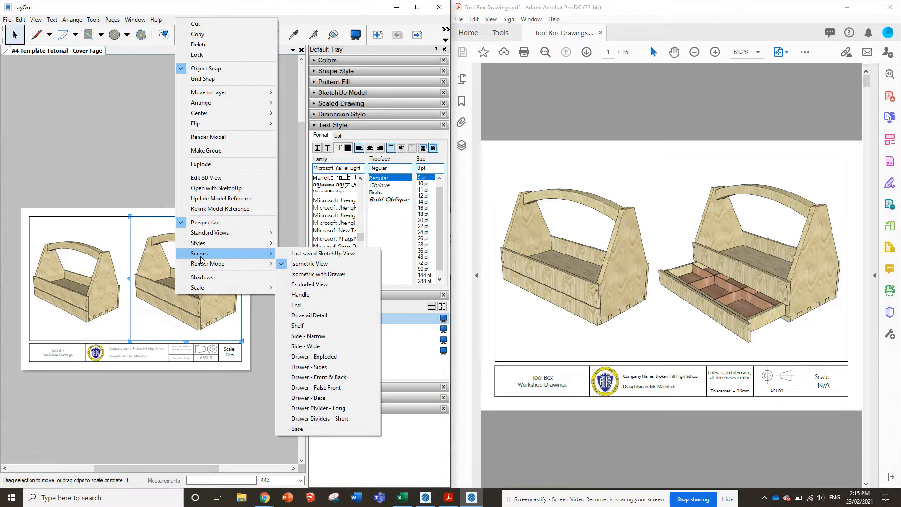
pyautogui.click(305, 274)
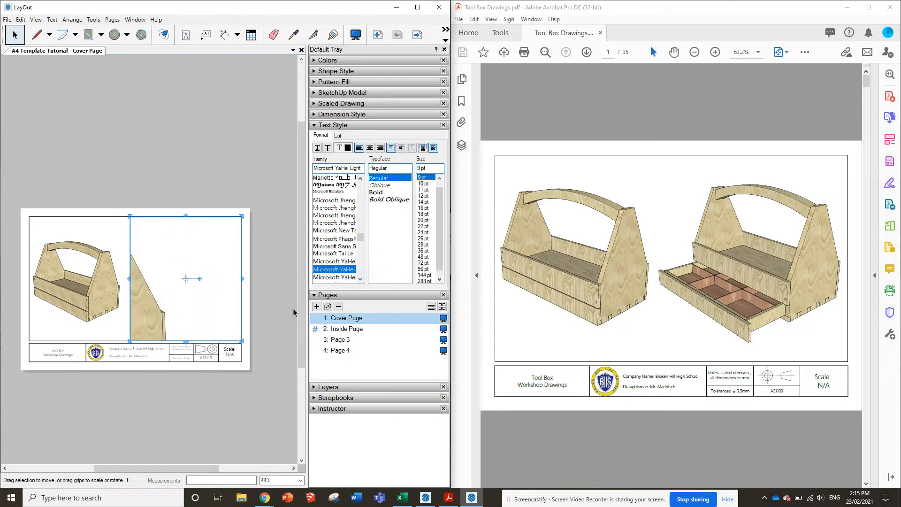
pyautogui.press('Escape')
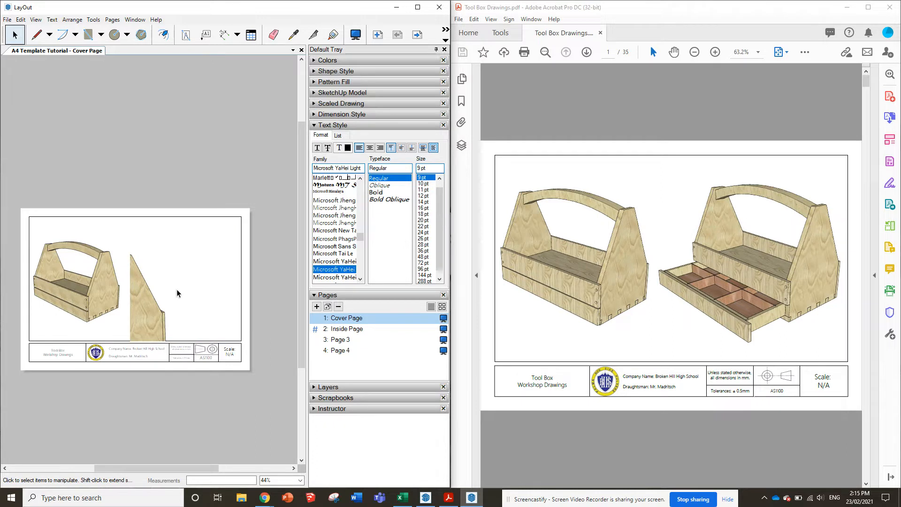
# Rescale and reposition the open-drawer tool box inside the right viewport so the model fills the frame
pyautogui.doubleClick(151, 307)
pyautogui.scroll(-7, 164, 302)
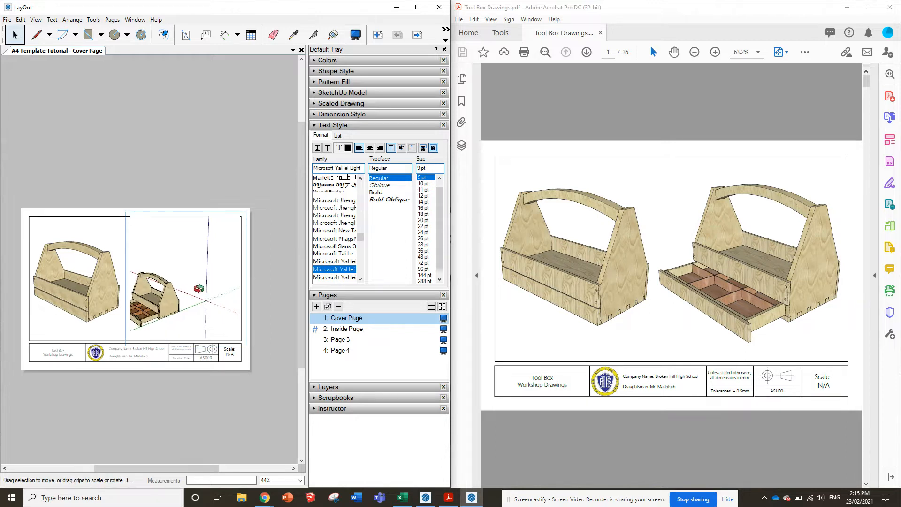
pyautogui.moveTo(216, 286)
pyautogui.mouseDown()
pyautogui.moveTo(234, 297)
pyautogui.moveTo(230, 287)
pyautogui.mouseUp()
pyautogui.scroll(3, 231, 287)
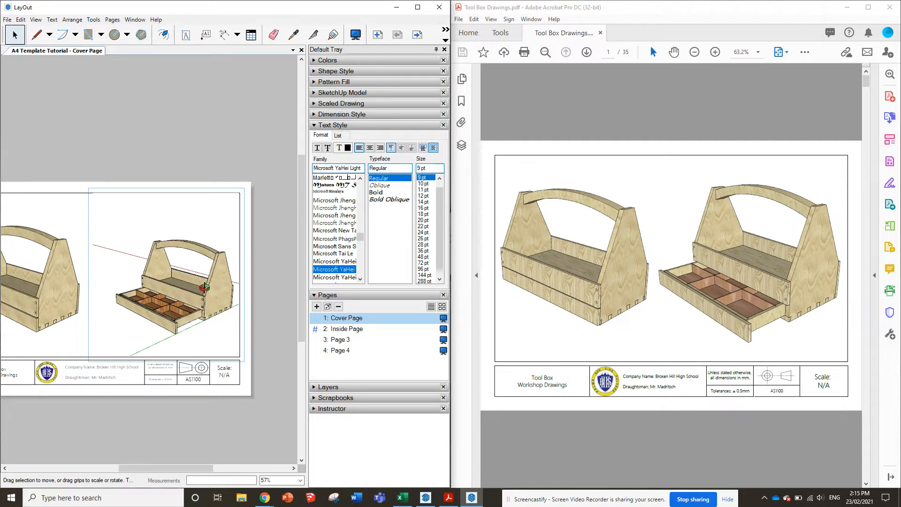
pyautogui.scroll(-2, 214, 291)
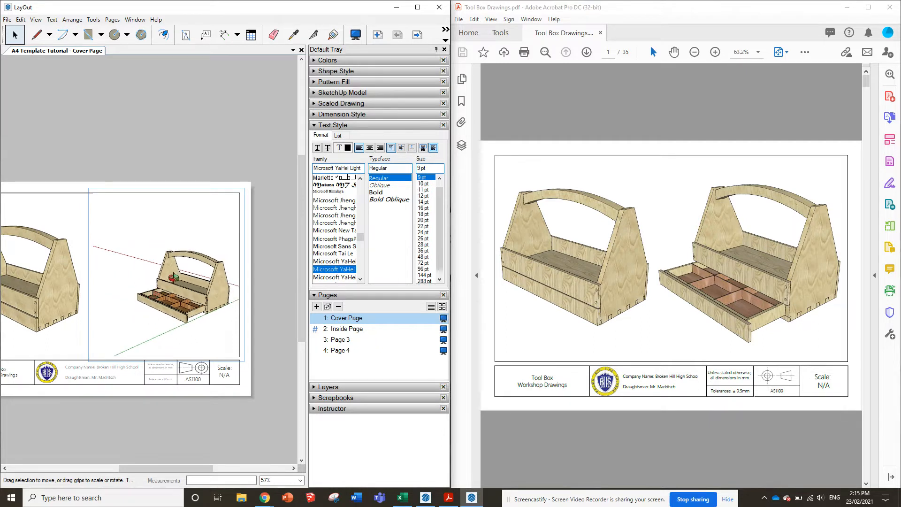
pyautogui.moveTo(202, 280); pyautogui.dragTo(197, 281)
pyautogui.scroll(5, 197, 282)
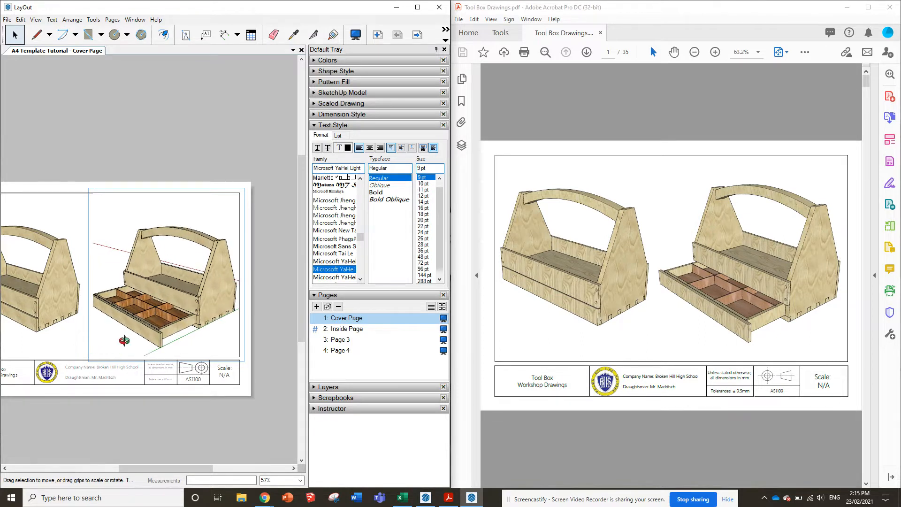
pyautogui.moveTo(124, 341); pyautogui.dragTo(194, 310)
pyautogui.click(267, 256)
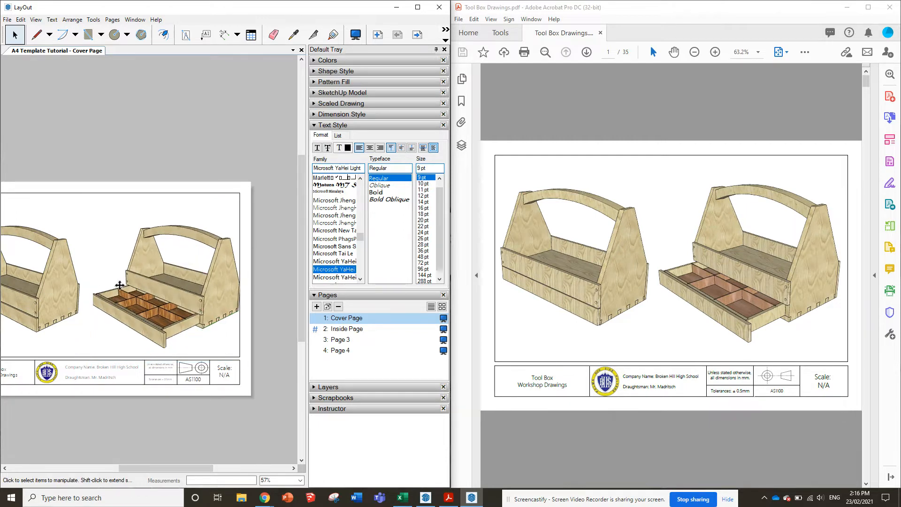
# Widen the right viewport slightly from its left edge so the open drawer is not cropped
pyautogui.click(91, 267)
pyautogui.moveTo(91, 273); pyautogui.dragTo(84, 273)
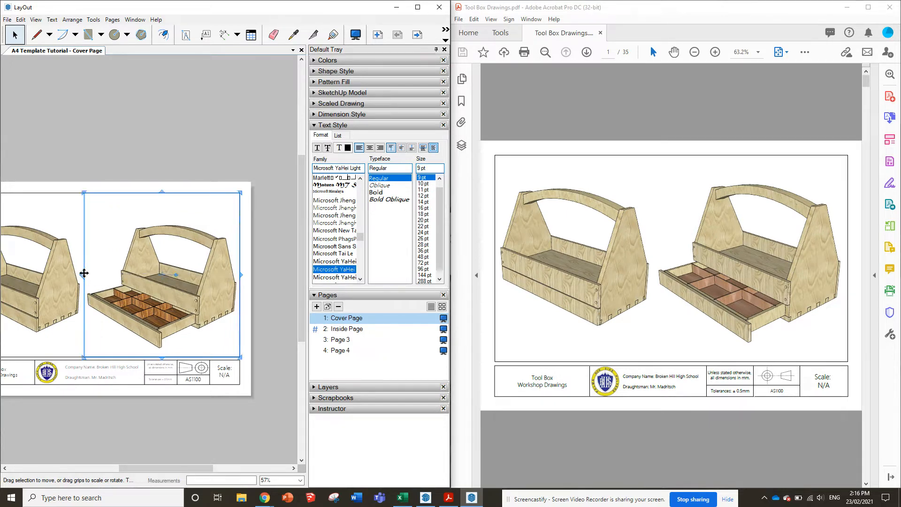
pyautogui.click(244, 141)
pyautogui.scroll(-3, 287, 264)
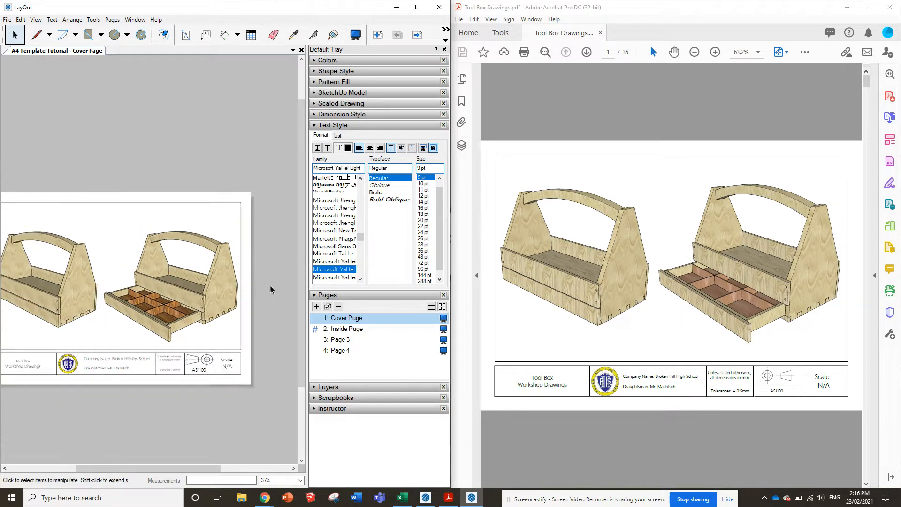
pyautogui.scroll(2, 163, 306)
pyautogui.scroll(1, 162, 306)
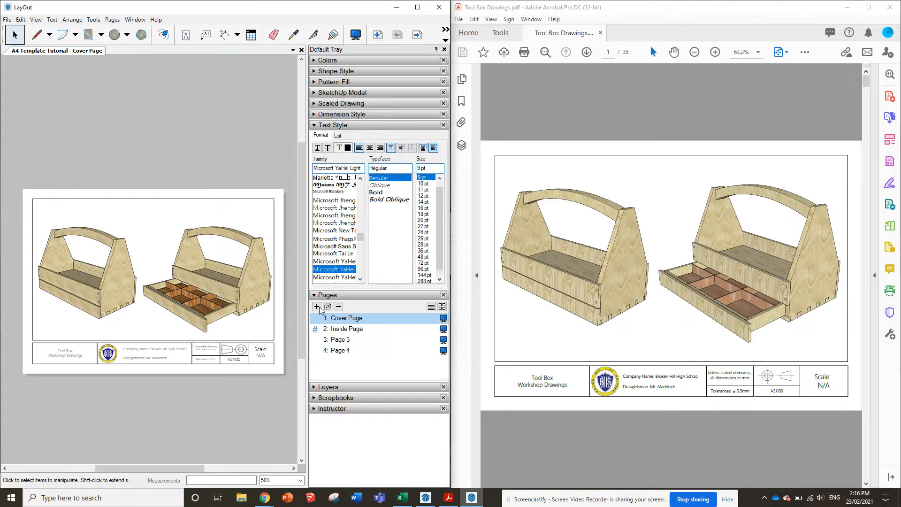
# Bring up the components sheet on page 3 of the reference PDF and open the Inside Page of the layout
pyautogui.scroll(-2, 631, 264)
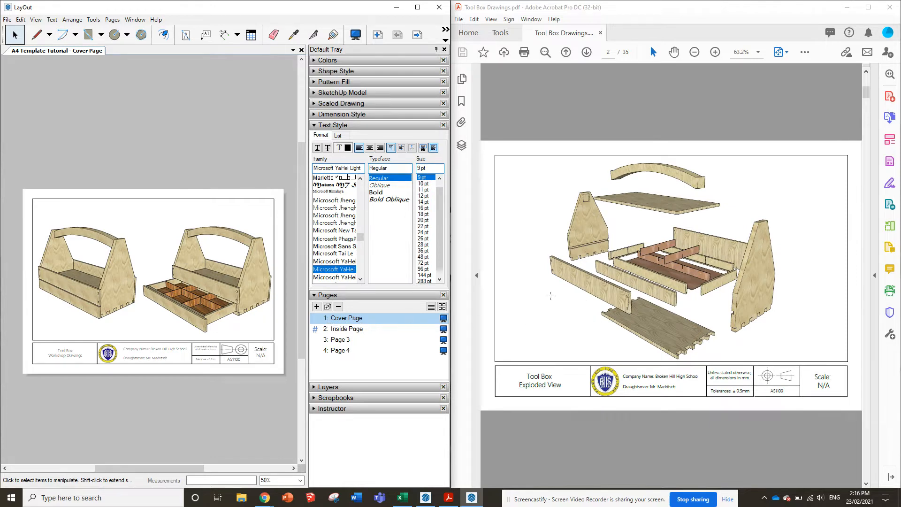
pyautogui.scroll(-2, 667, 274)
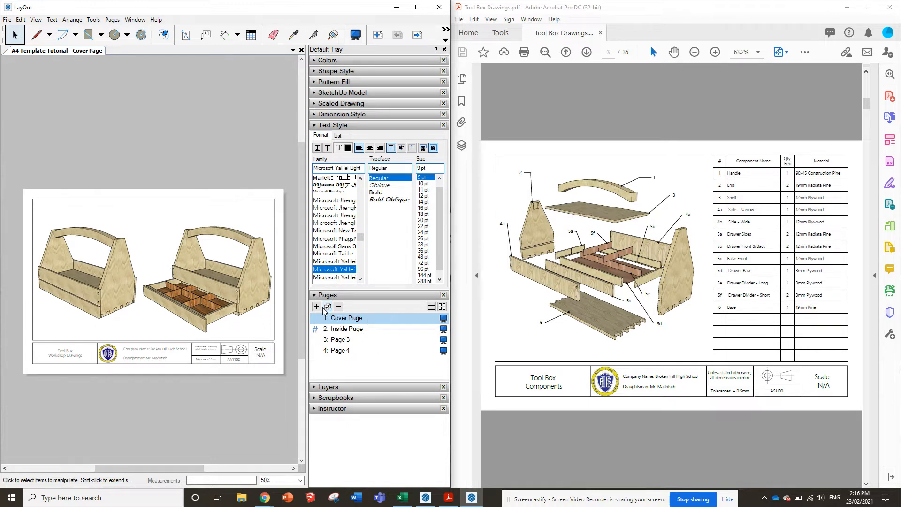
pyautogui.click(342, 329)
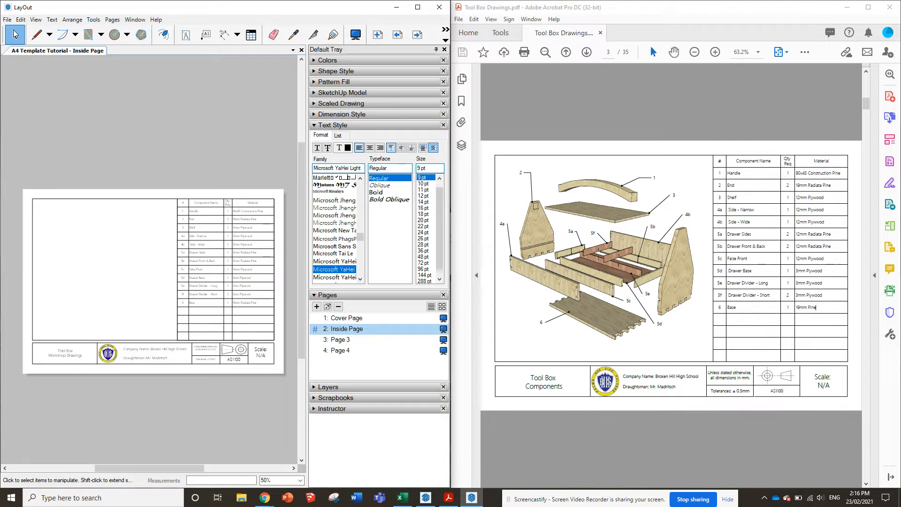
# Insert the Tool Box Tutroial SketchUp model from the Tool Box folder onto the Inside Page
pyautogui.click(8, 19)
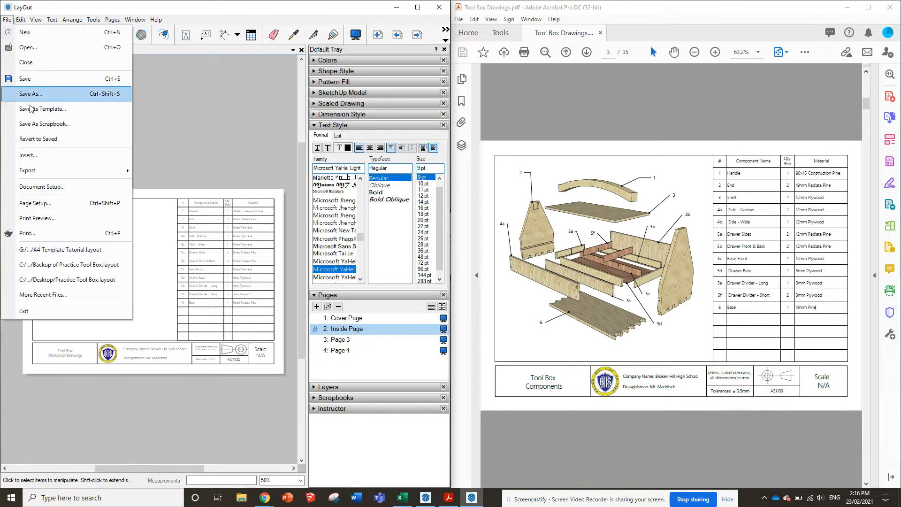
pyautogui.click(33, 155)
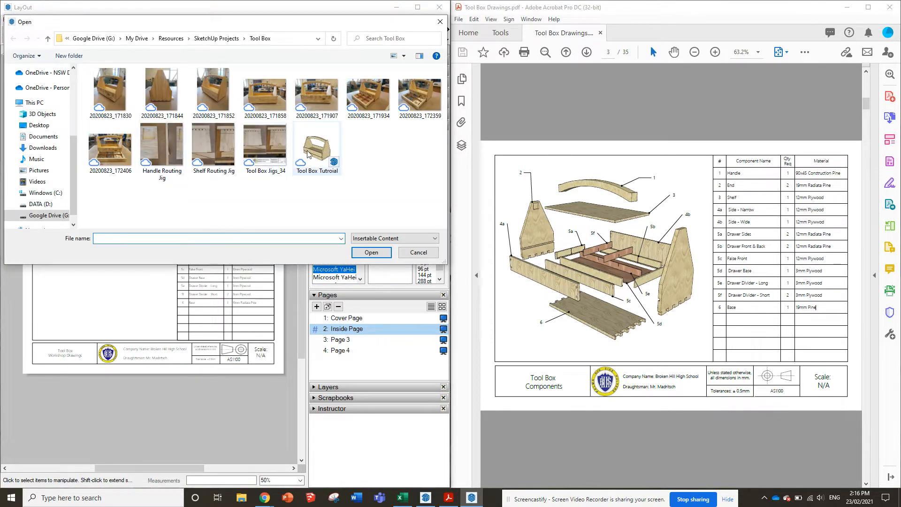
pyautogui.doubleClick(308, 155)
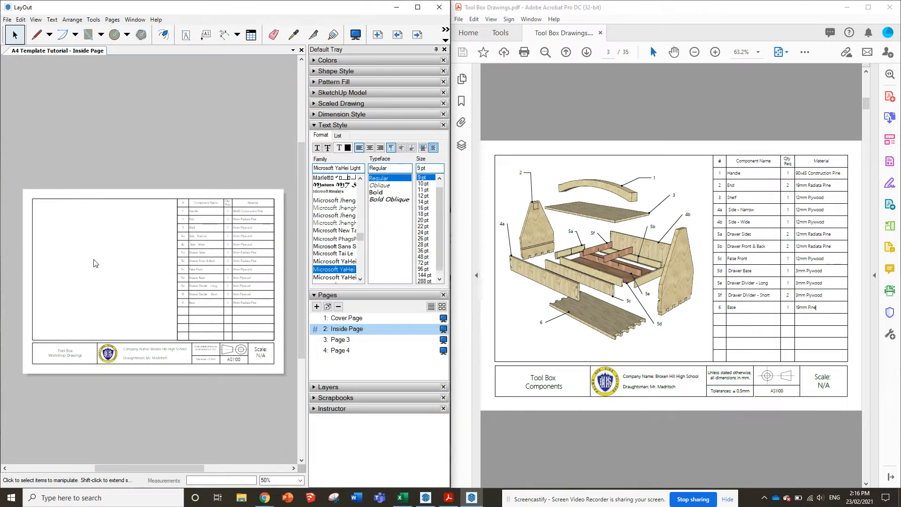
# Move and resize the inserted model viewport to fill the blank area between the page border and the component table
pyautogui.moveTo(142, 260)
pyautogui.mouseDown()
pyautogui.moveTo(70, 287)
pyautogui.moveTo(68, 279)
pyautogui.mouseUp()
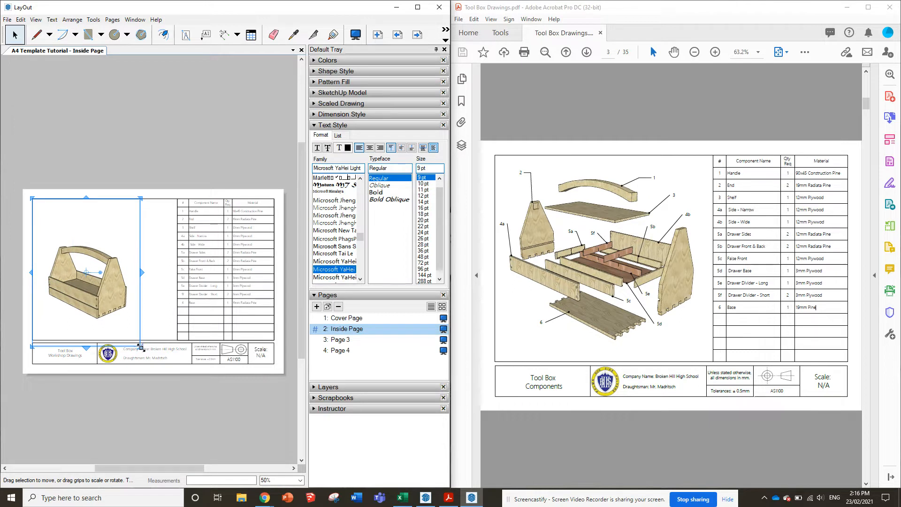
pyautogui.moveTo(140, 345); pyautogui.dragTo(145, 313)
pyautogui.moveTo(120, 280); pyautogui.dragTo(120, 281)
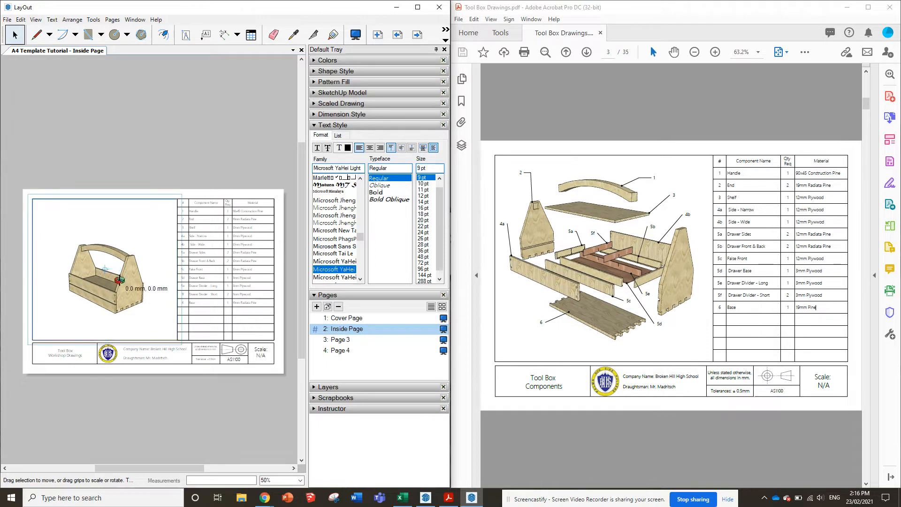
pyautogui.doubleClick(120, 280)
pyautogui.press('Escape')
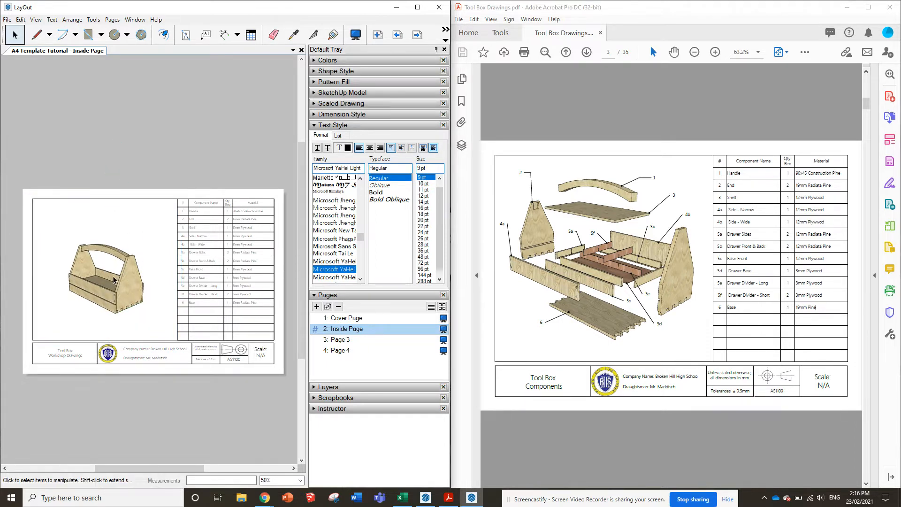
# Switch the Inside Page viewport to the Exploded View scene
pyautogui.rightClick(113, 281)
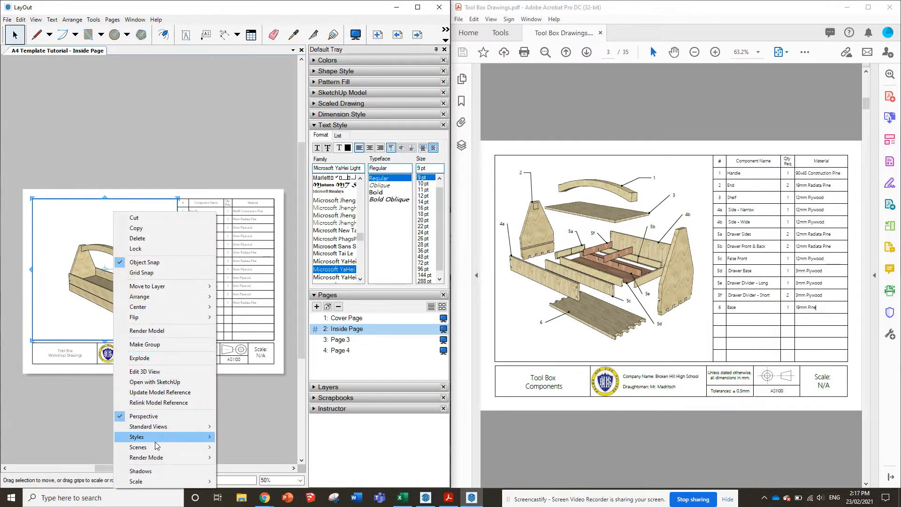
pyautogui.moveTo(160, 447)
pyautogui.click(242, 303)
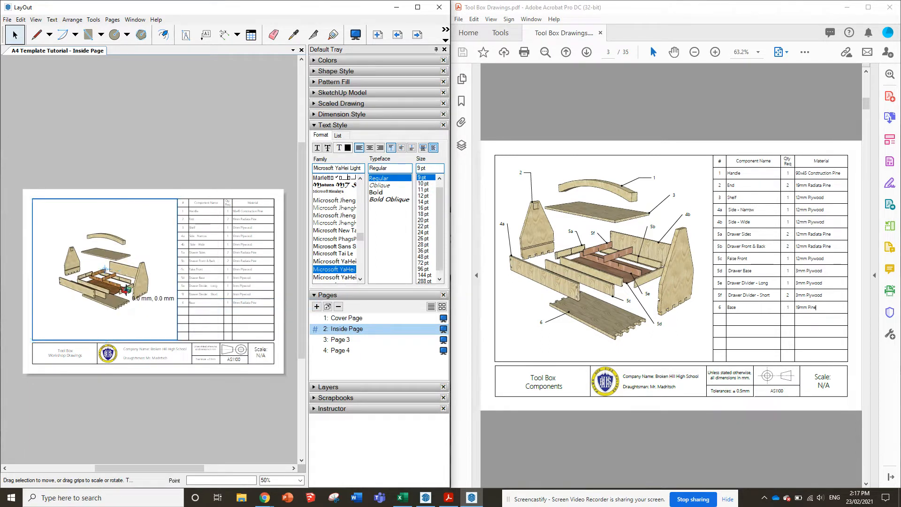
# Enlarge the exploded tool box inside its viewport and reposition it to fill the area beside the component table
pyautogui.doubleClick(126, 290)
pyautogui.scroll(2, 125, 267)
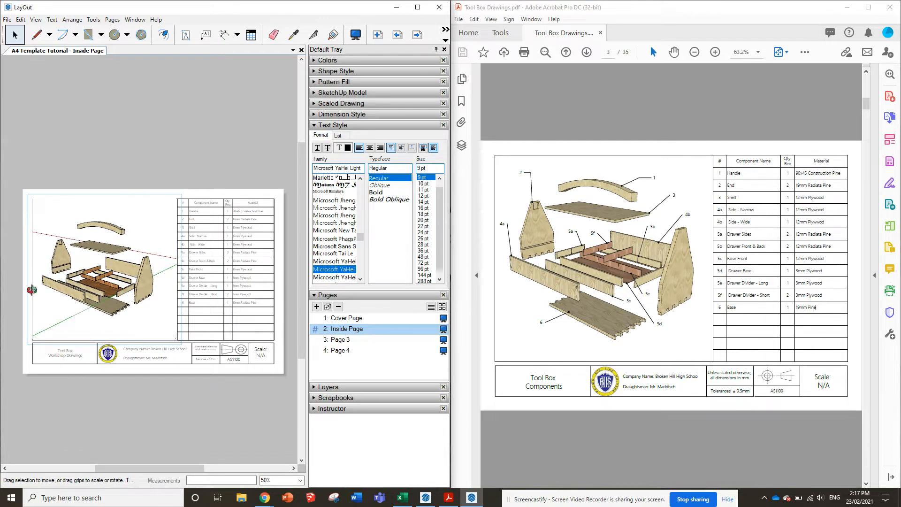
pyautogui.scroll(2, 65, 281)
pyautogui.moveTo(77, 271); pyautogui.dragTo(134, 248)
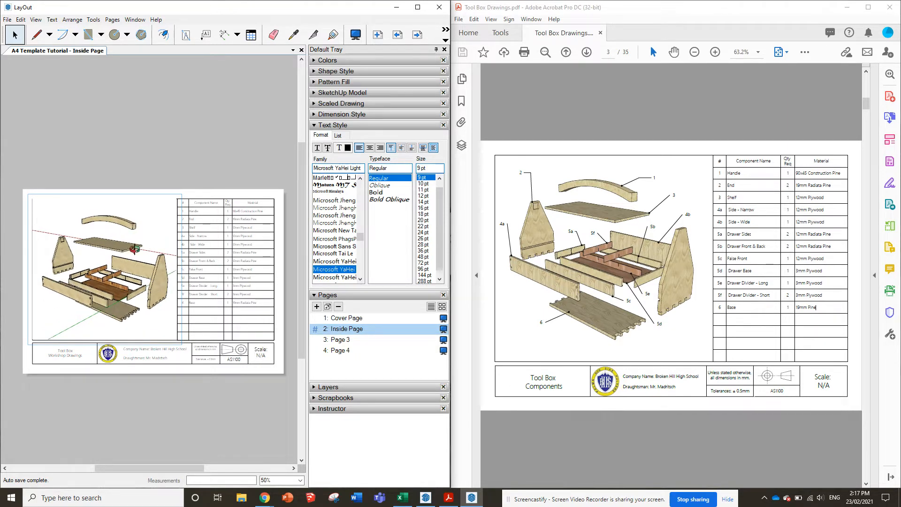
pyautogui.click(204, 173)
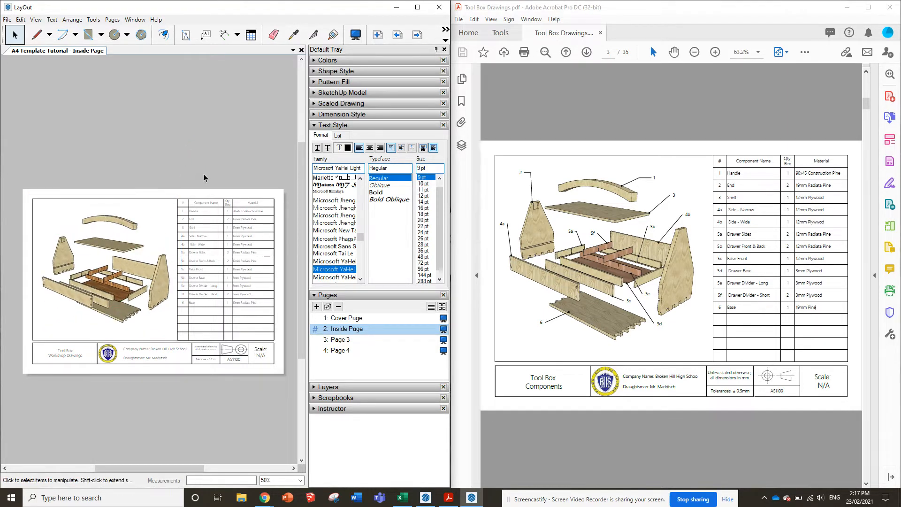
# Start the Label tool and set its text font to Microsoft YaHei Light
pyautogui.scroll(2, 120, 270)
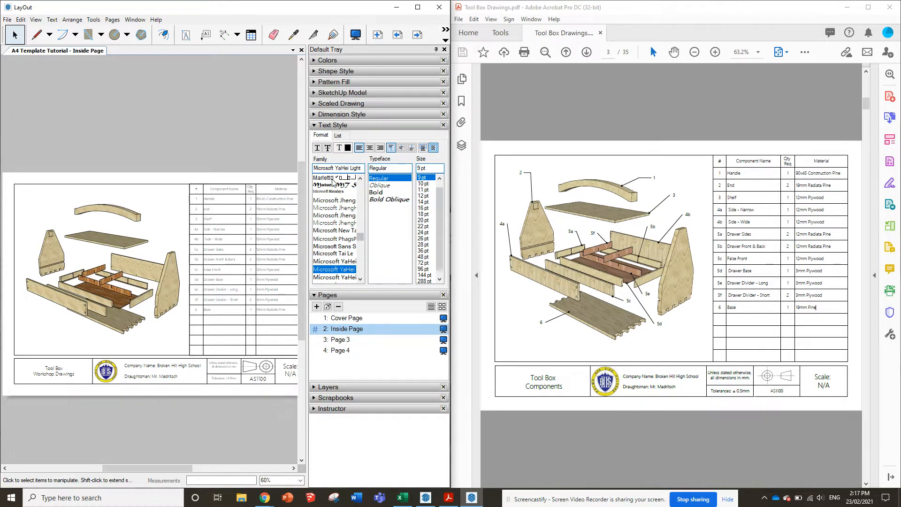
pyautogui.click(209, 42)
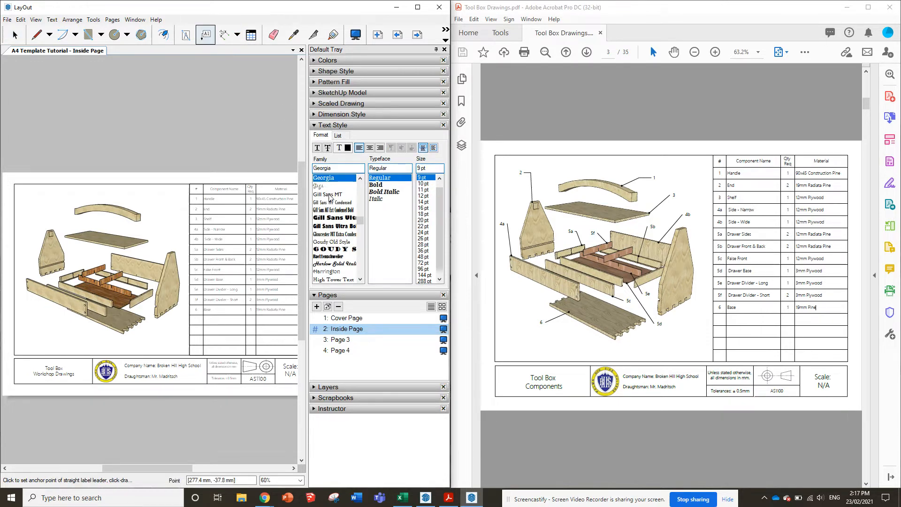
pyautogui.scroll(-10, 346, 239)
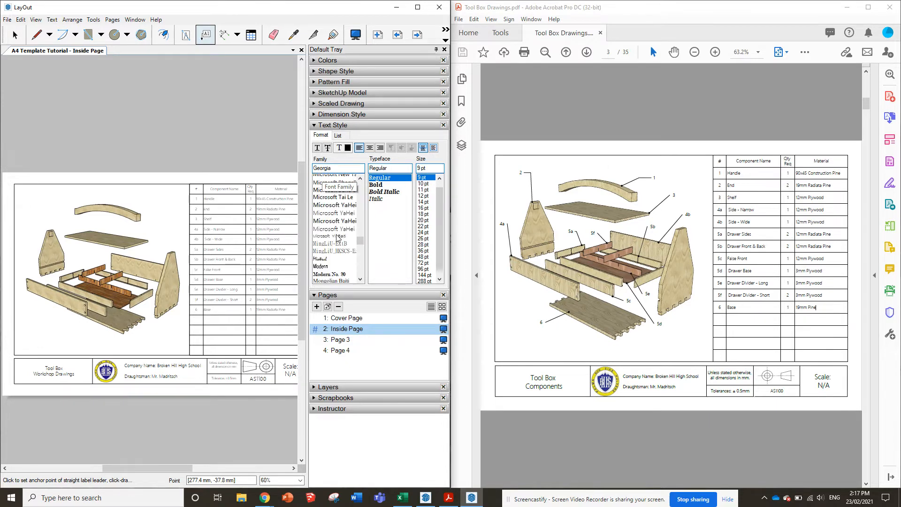
pyautogui.click(331, 247)
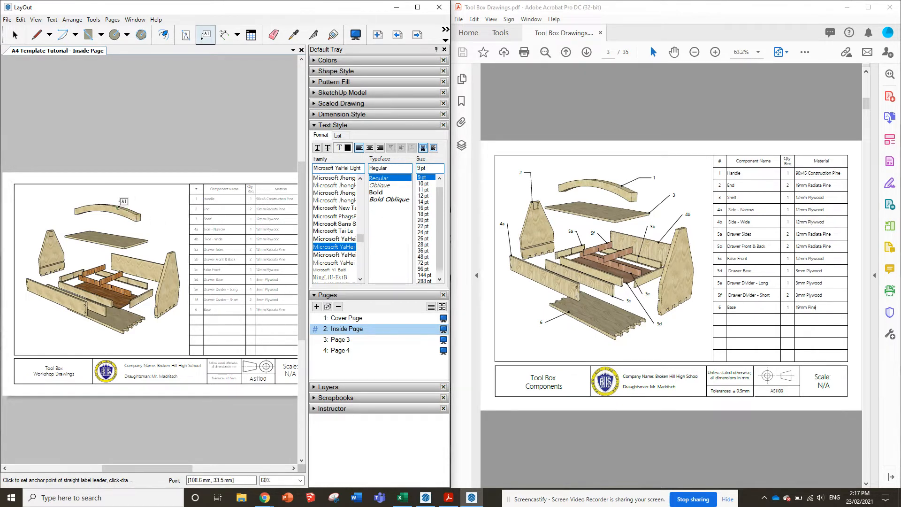
pyautogui.scroll(4, 121, 202)
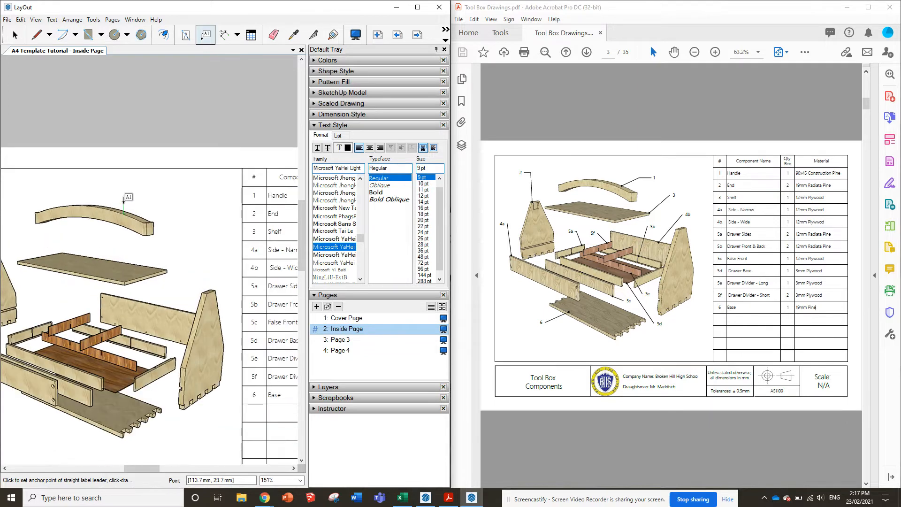
pyautogui.click(113, 211)
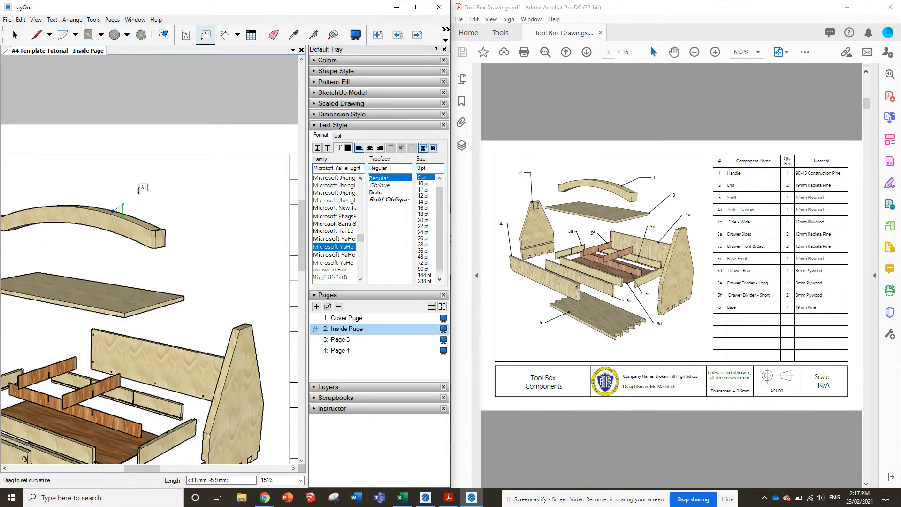
pyautogui.moveTo(157, 181); pyautogui.dragTo(187, 182)
pyautogui.press('Escape')
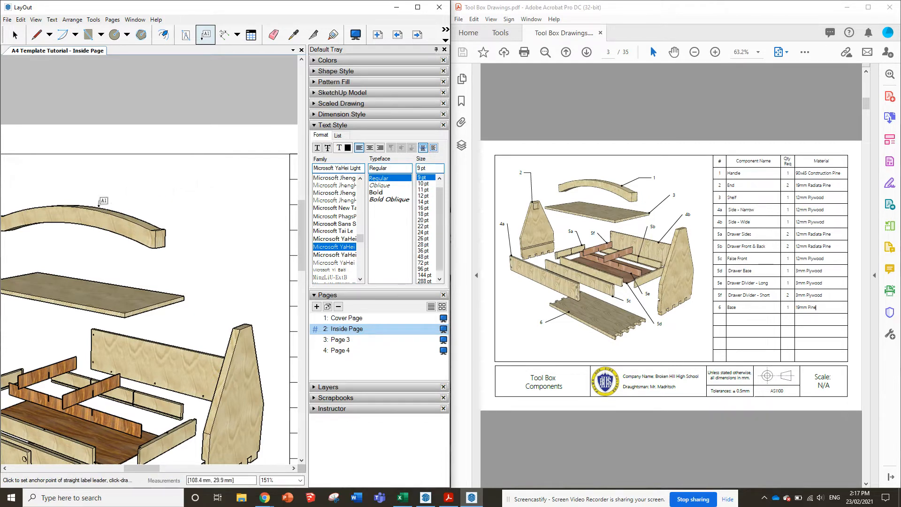
# Label the curved handle as 1, with a leader running up and right to the text
pyautogui.click(114, 211)
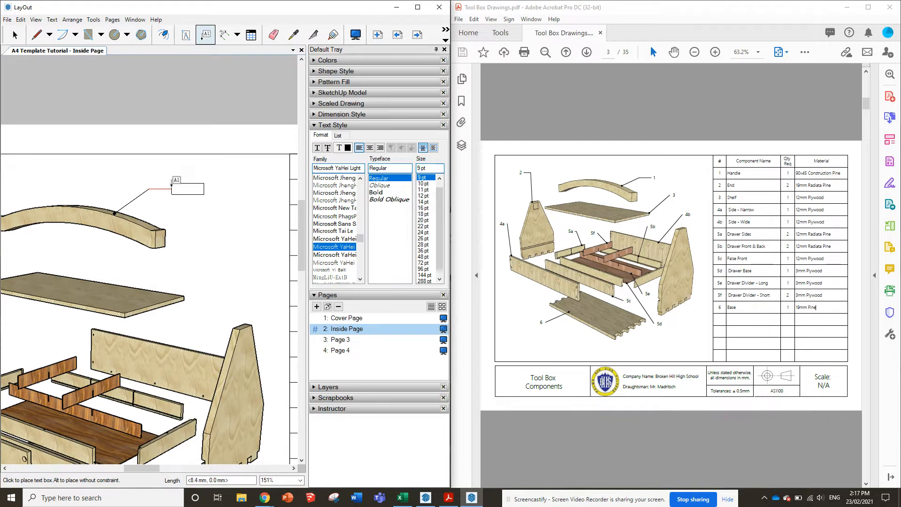
pyautogui.click(172, 185)
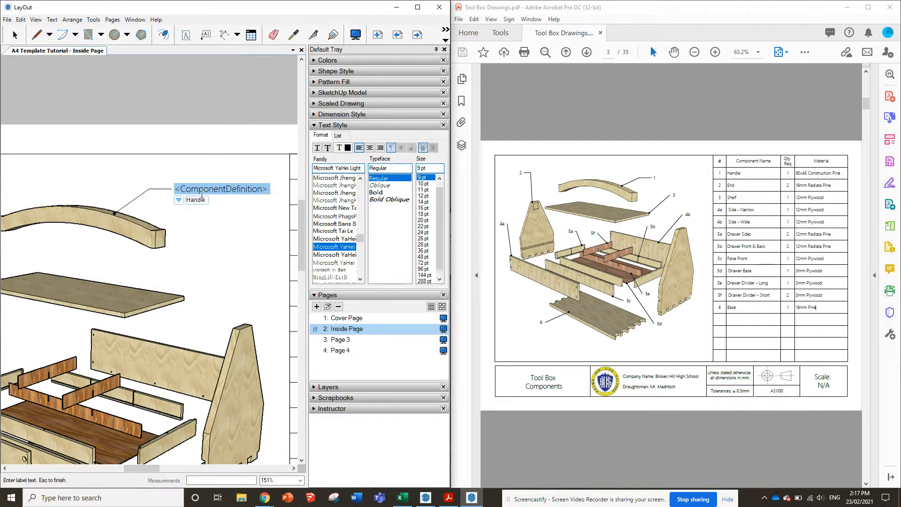
pyautogui.write('1')
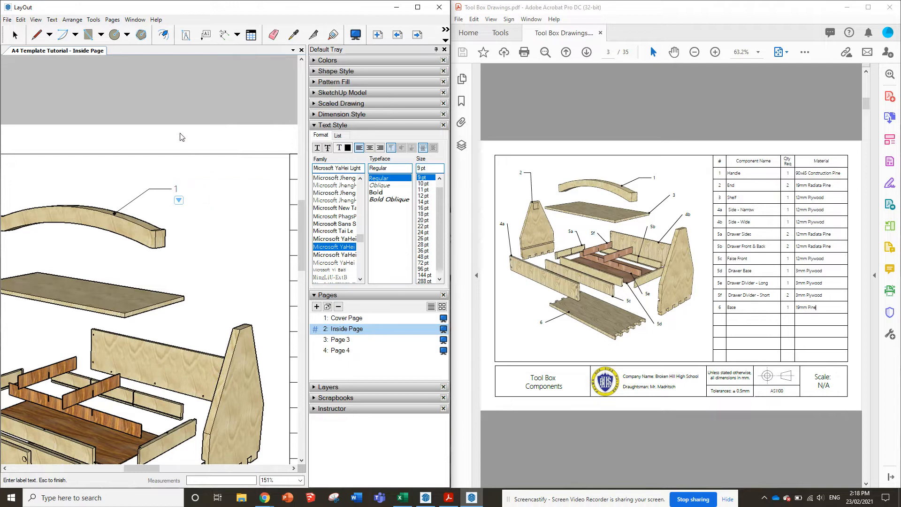
pyautogui.press('Escape')
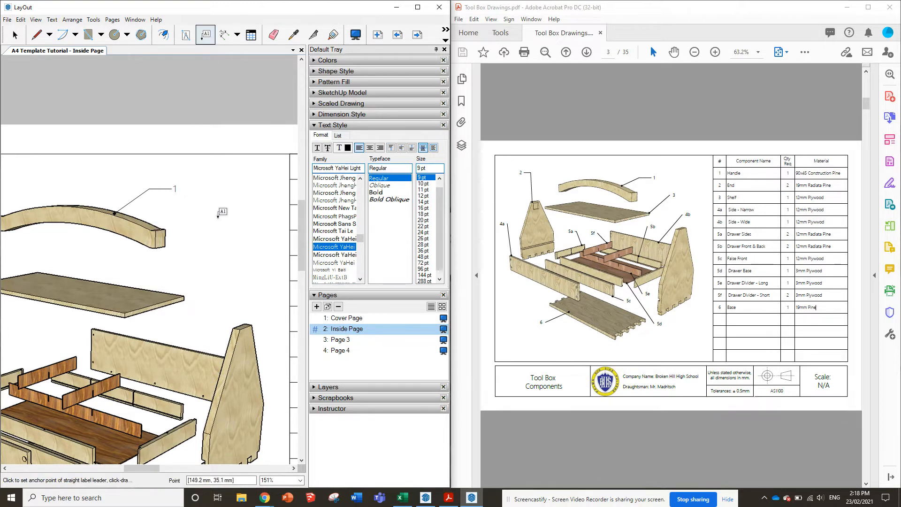
# Label the left end piece as 2, with the leader anchored at its upper tip and the text up and left
pyautogui.scroll(-1, 263, 248)
pyautogui.scroll(-3, 264, 248)
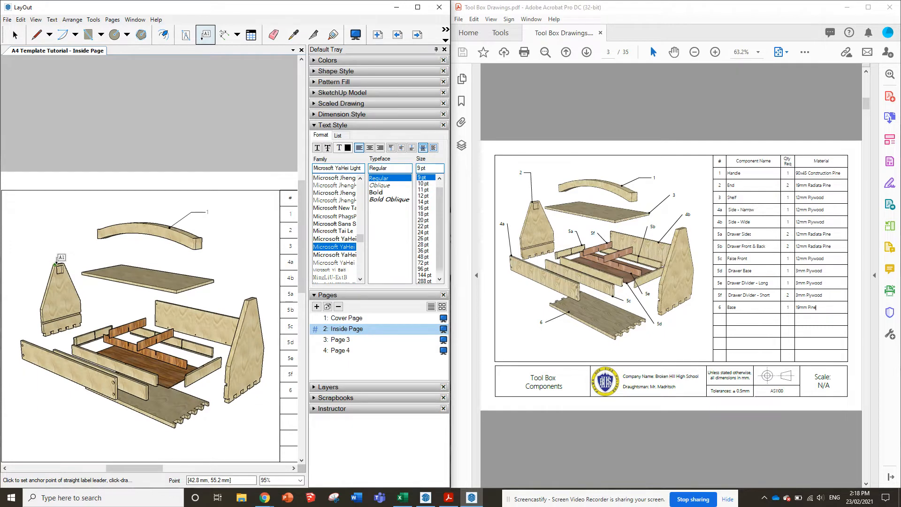
pyautogui.click(55, 264)
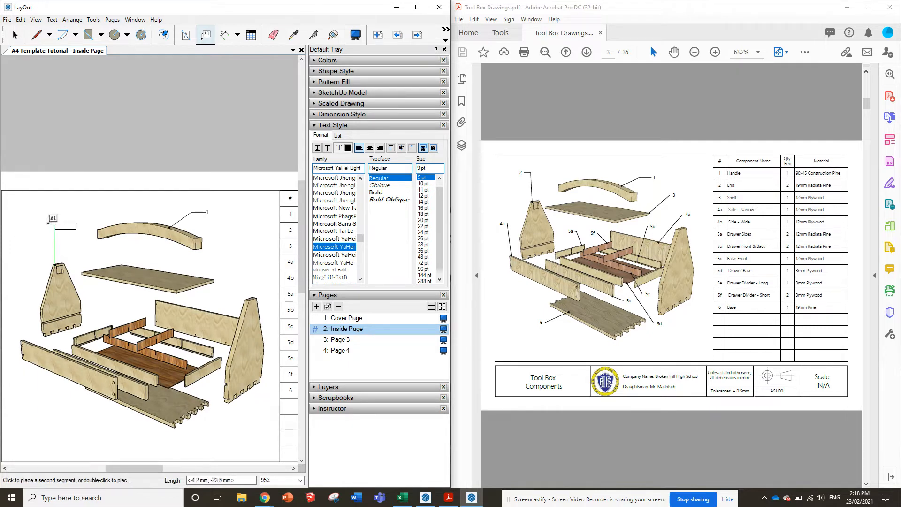
pyautogui.click(47, 223)
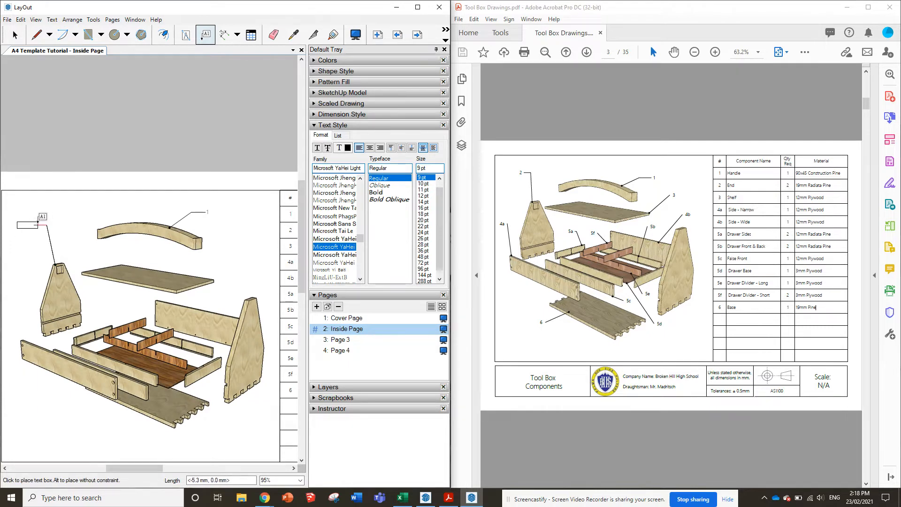
pyautogui.click(39, 224)
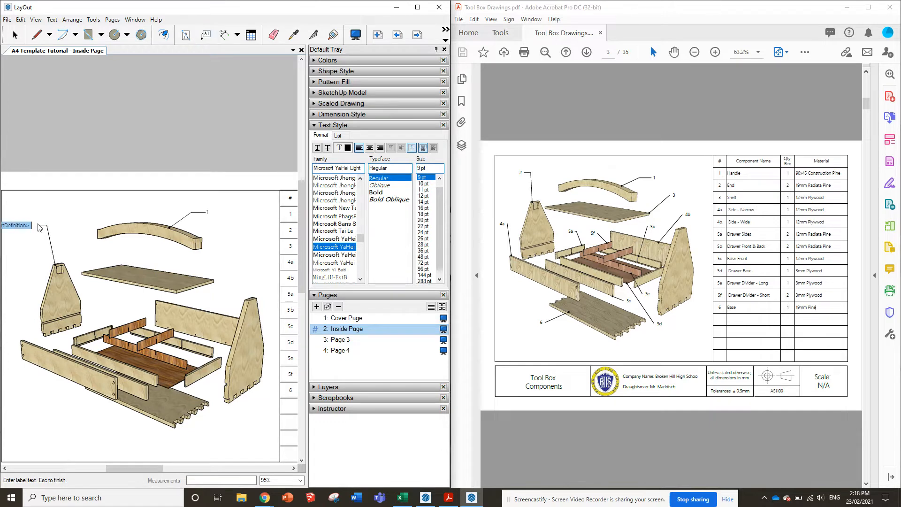
pyautogui.write('2')
pyautogui.press('Escape')
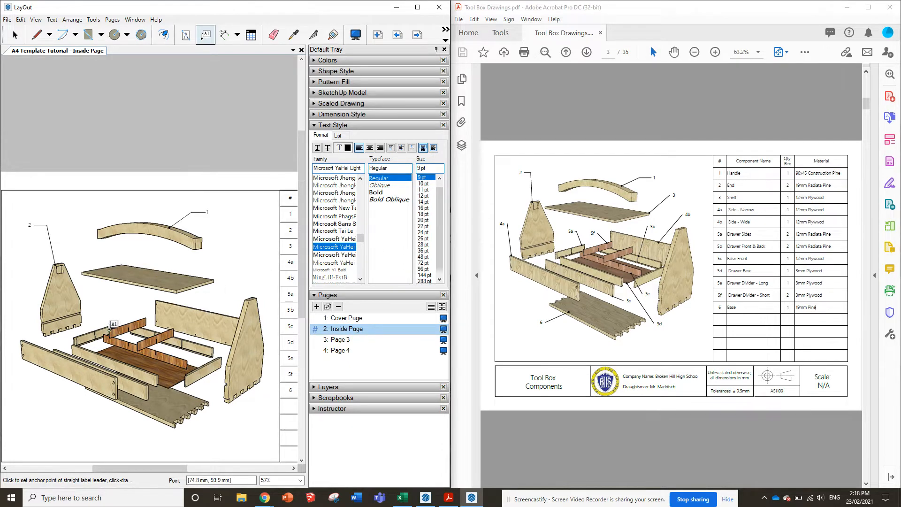
# Nudge the exploded view's viewport slightly left, away from the component table, and deselect it
pyautogui.scroll(-3, 109, 330)
pyautogui.scroll(-1, 66, 341)
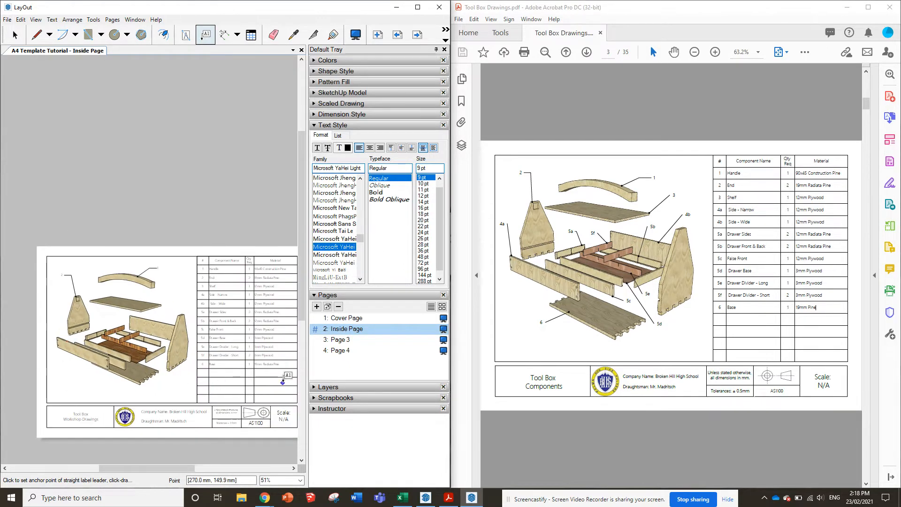
pyautogui.scroll(1, 283, 382)
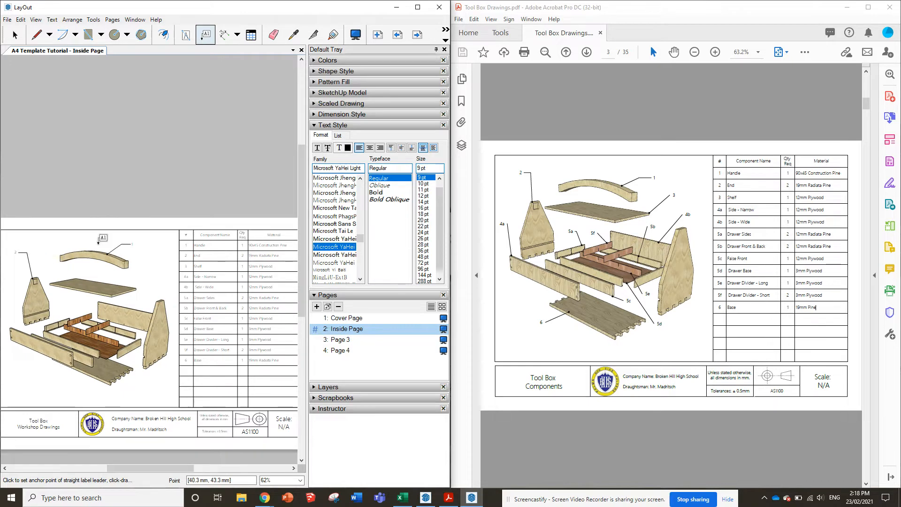
pyautogui.scroll(-1, 214, 313)
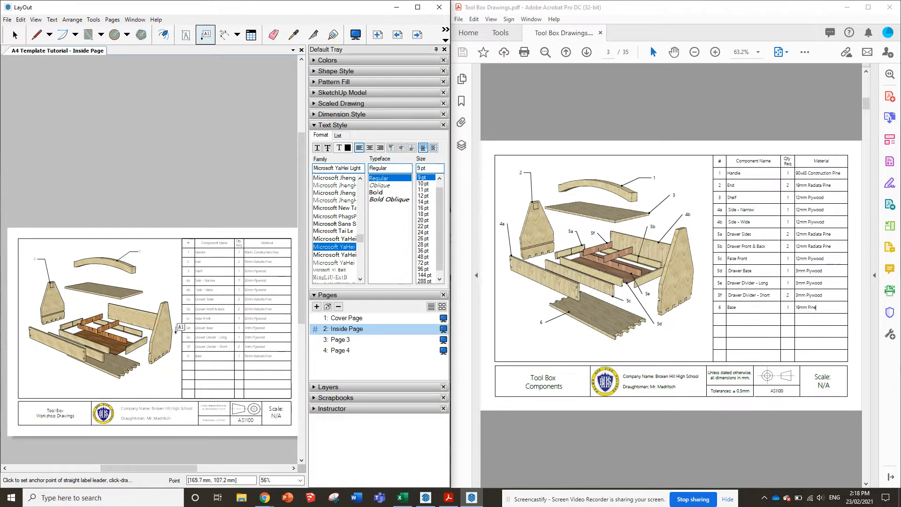
pyautogui.click(15, 34)
pyautogui.click(119, 337)
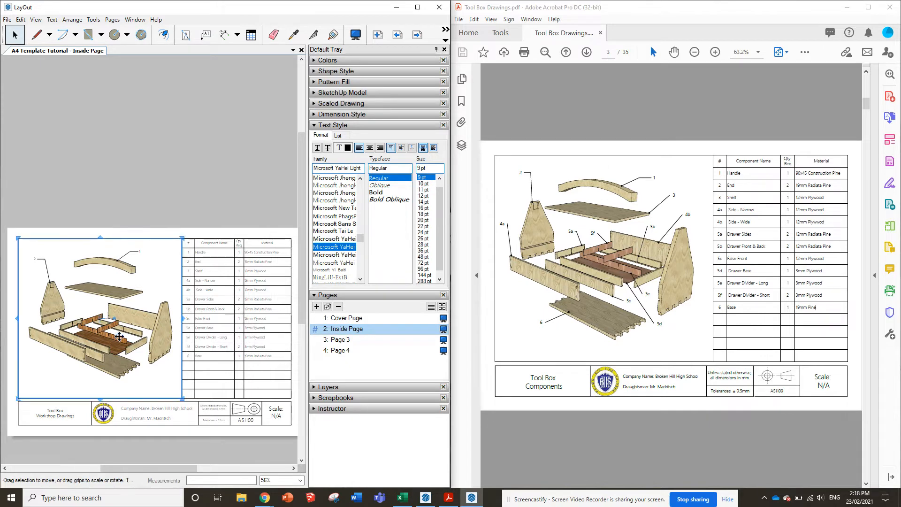
pyautogui.press('Left')
pyautogui.press('Left')
pyautogui.press('Left')
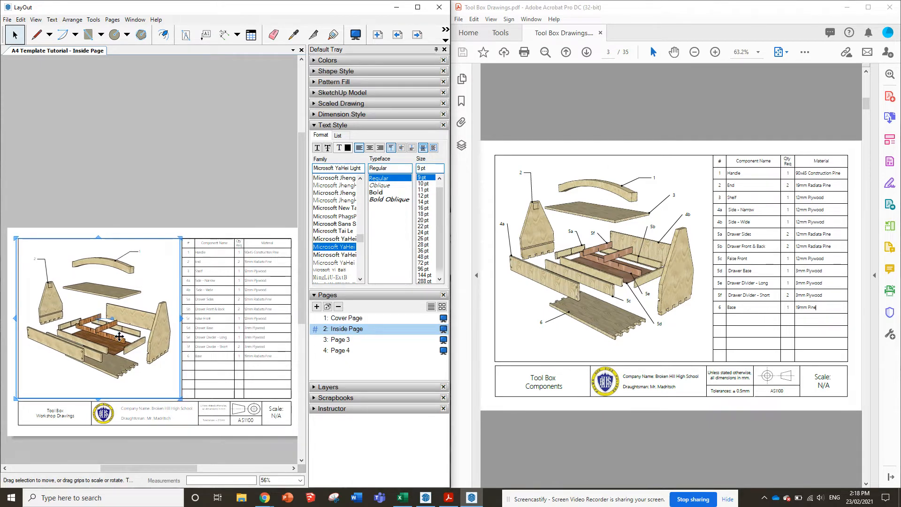
pyautogui.press('Left')
pyautogui.press('Left')
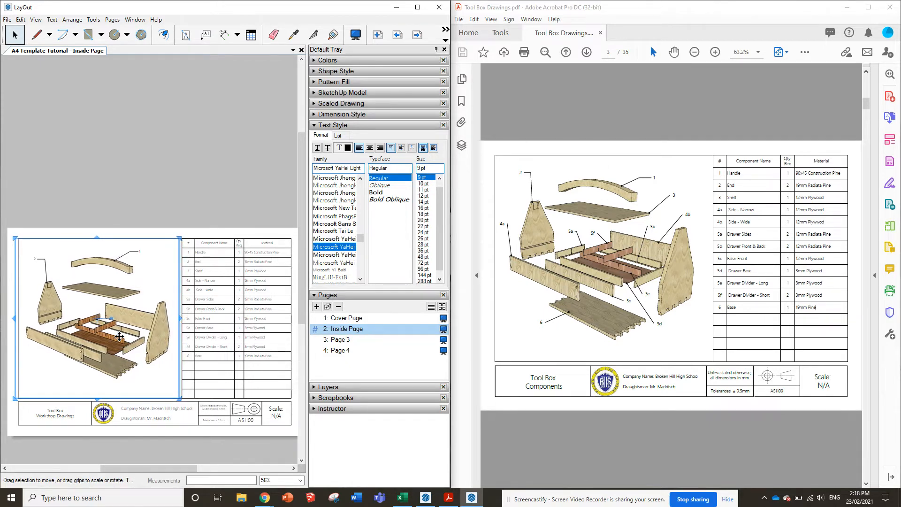
pyautogui.click(180, 196)
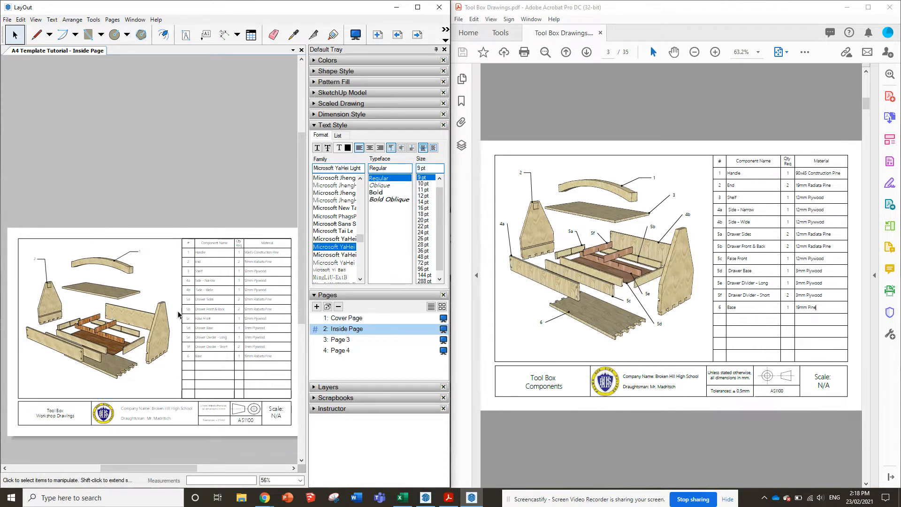
# Move the reference PDF on to its handle drawing and rename Page 3 of the LayOut document as Handle
pyautogui.scroll(-2, 618, 278)
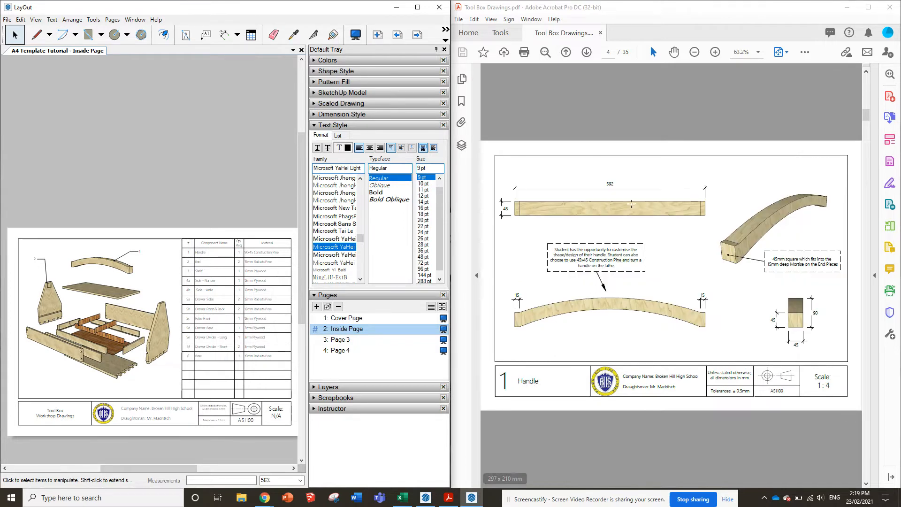
pyautogui.click(340, 340)
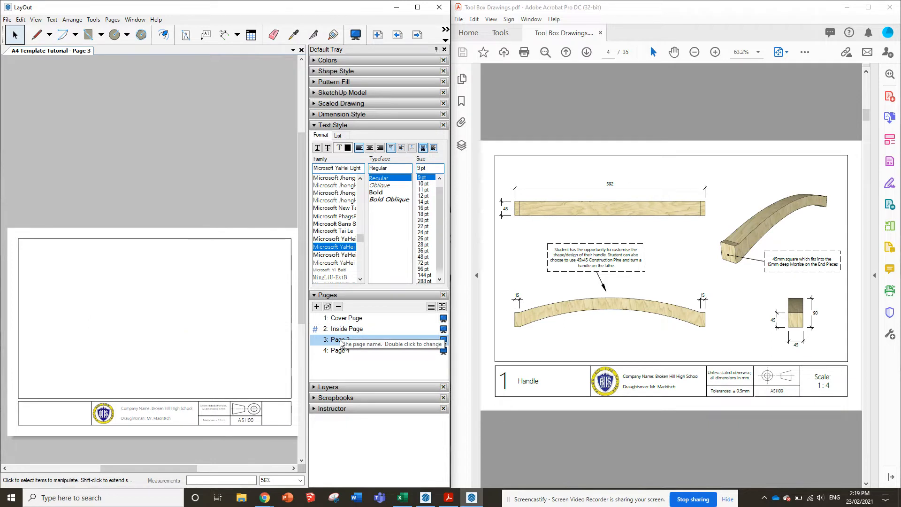
pyautogui.rightClick(340, 343)
pyautogui.click(367, 345)
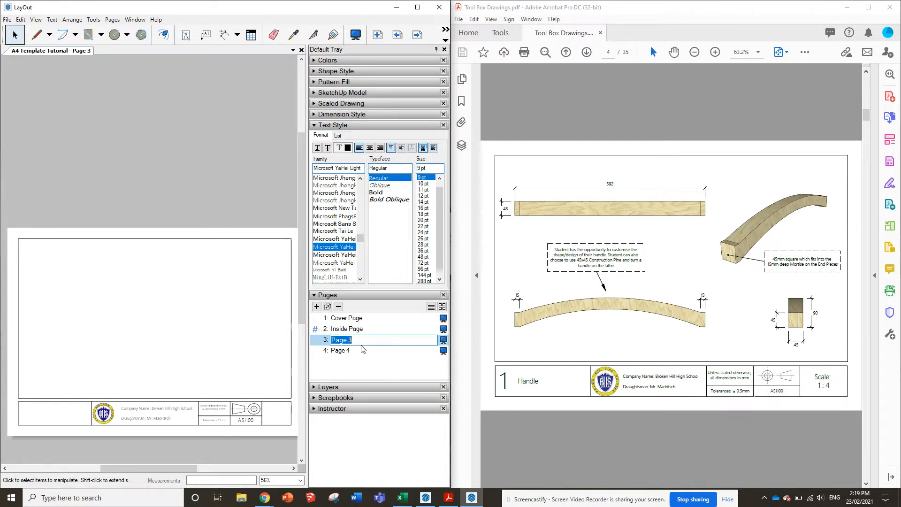
pyautogui.write('Handle')
pyautogui.press('Return')
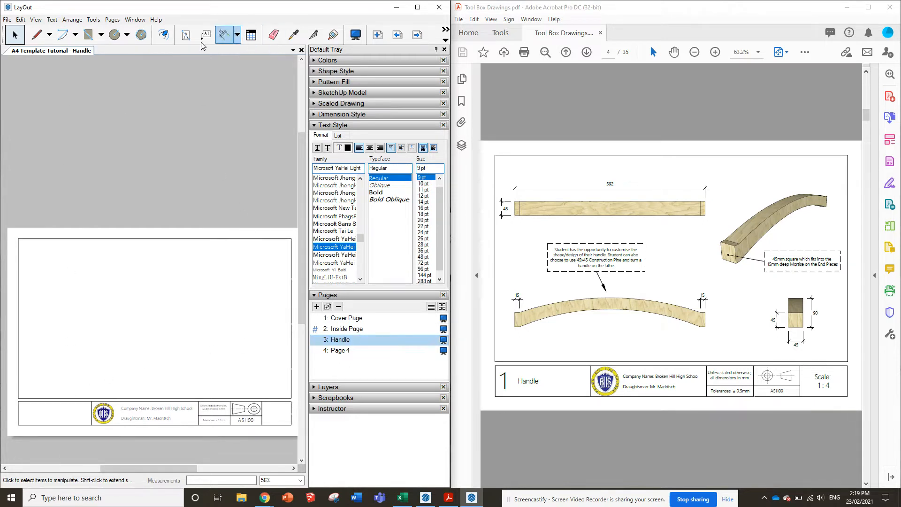
# Add the number 1 in a narrow text box at the left end of the Handle page's title block
pyautogui.click(186, 34)
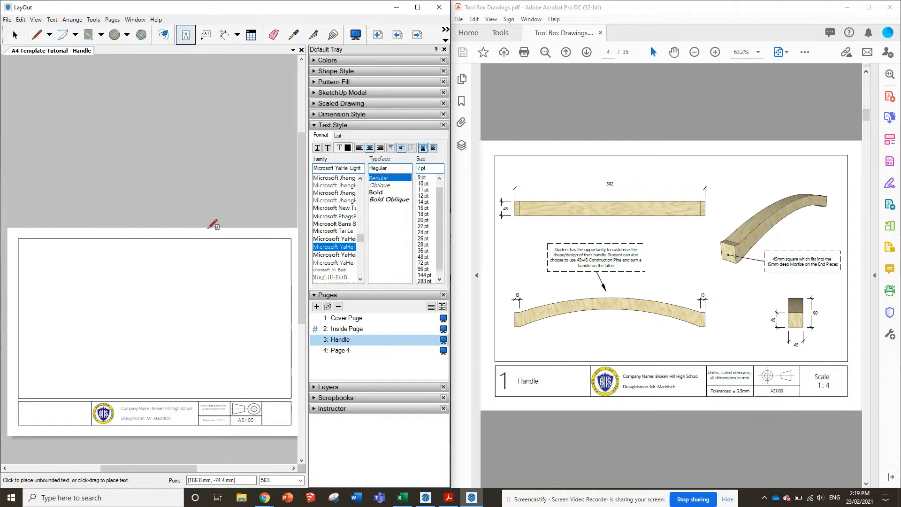
pyautogui.moveTo(18, 402); pyautogui.dragTo(34, 425)
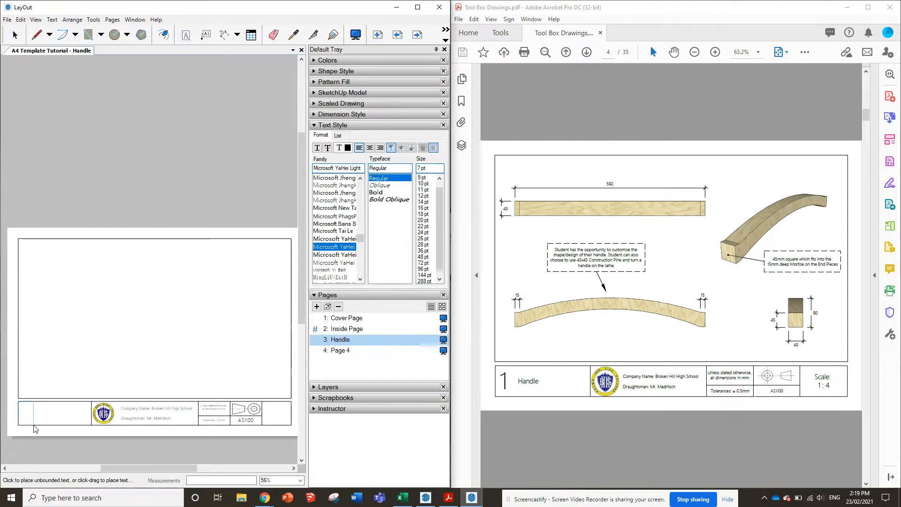
pyautogui.click(17, 400)
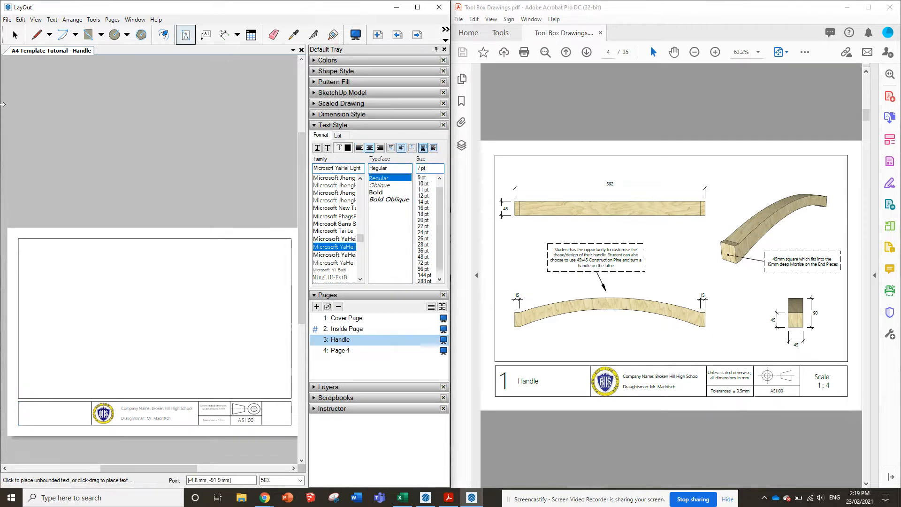
# Set the font size of the title block number 1 to 55 pt
pyautogui.click(15, 35)
pyautogui.click(28, 412)
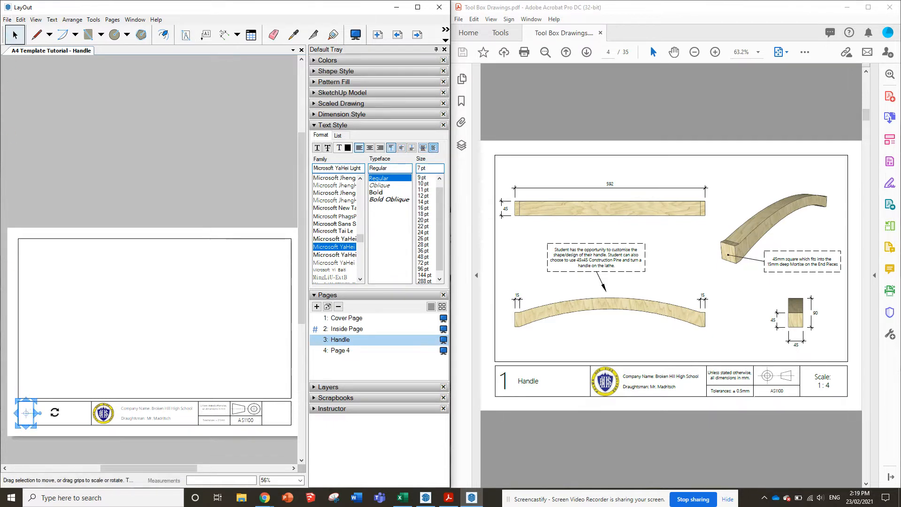
pyautogui.click(423, 269)
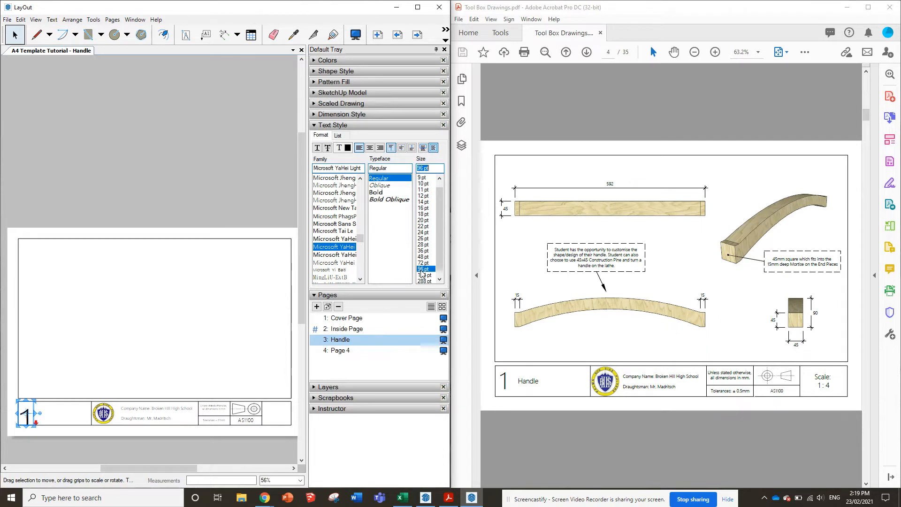
pyautogui.click(422, 244)
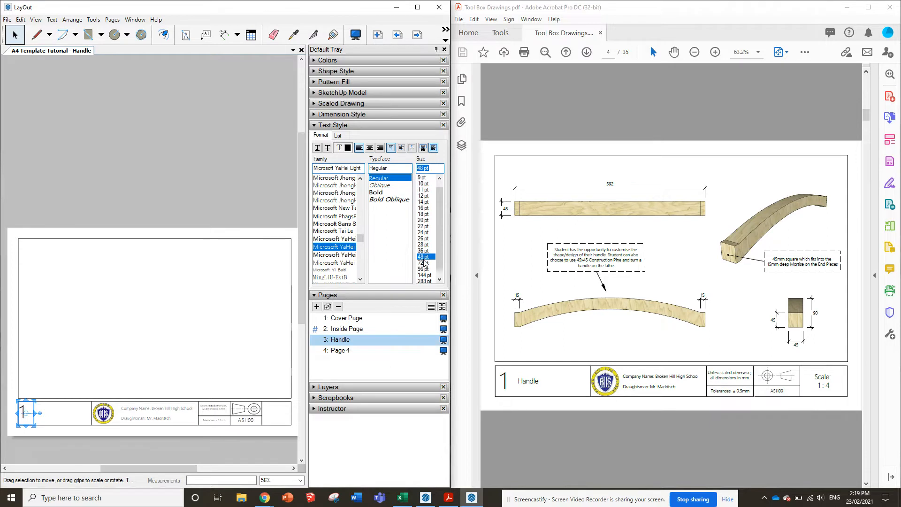
pyautogui.click(424, 263)
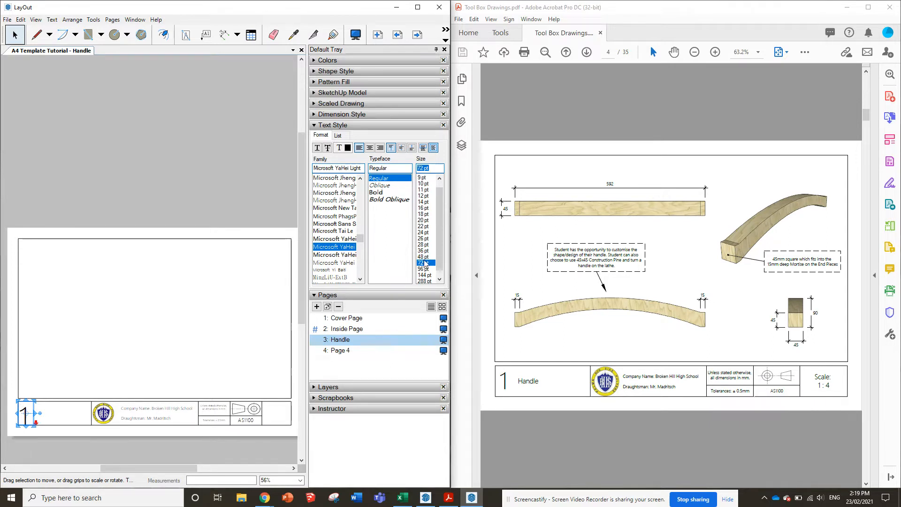
pyautogui.click(424, 258)
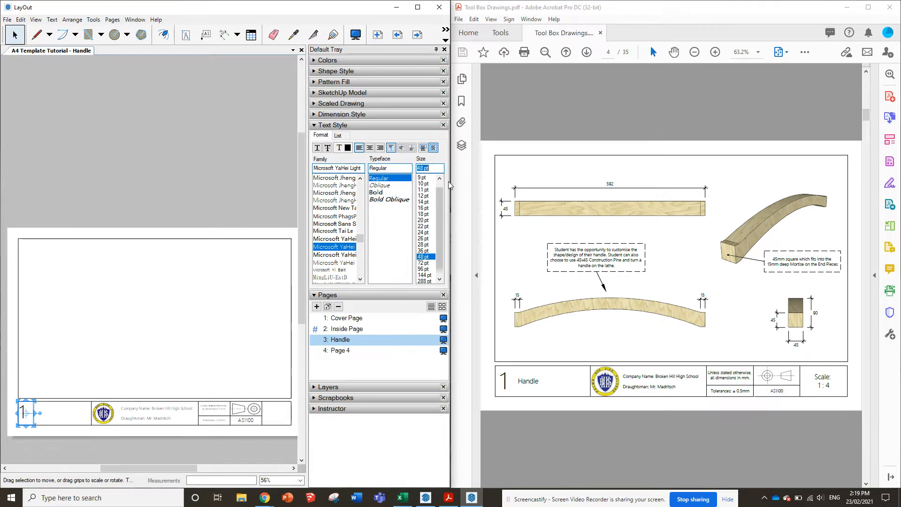
pyautogui.write('5')
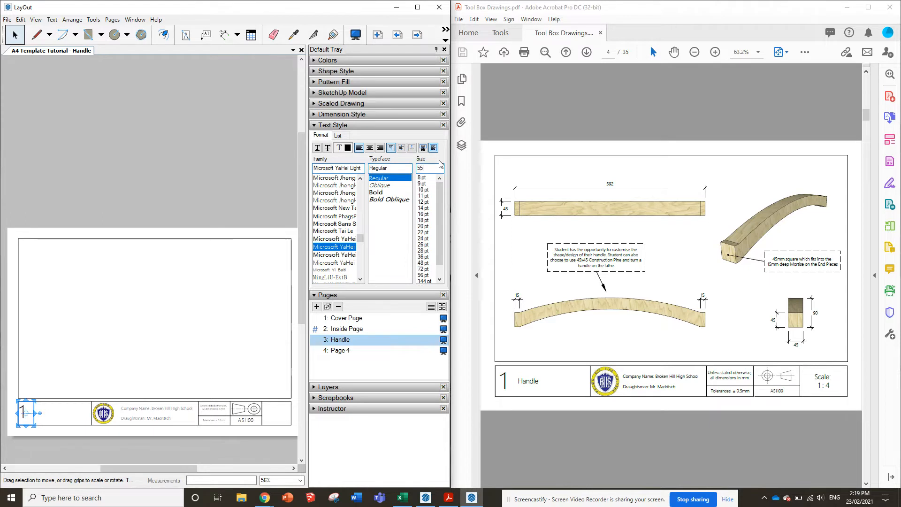
pyautogui.write('5')
pyautogui.press('Return')
# Centre the number 1 horizontally within its title block text box and leave the box selected
pyautogui.click(370, 147)
pyautogui.click(106, 165)
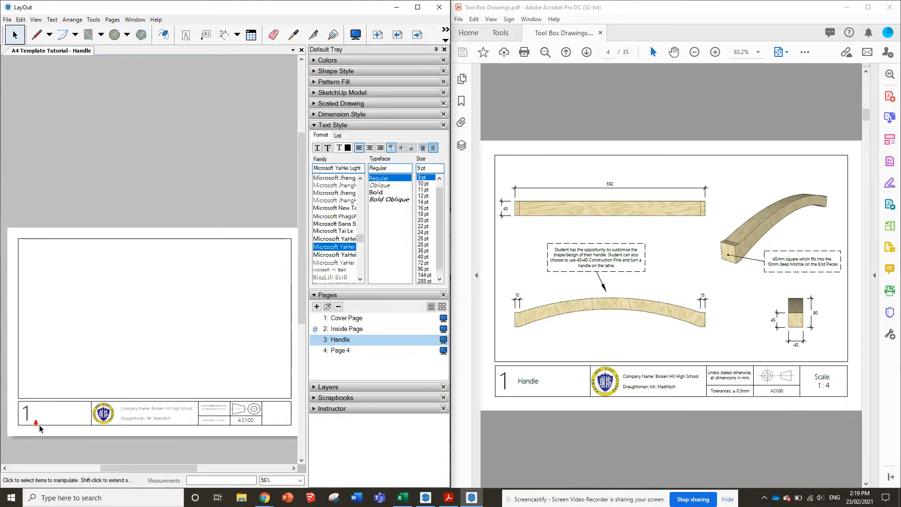
pyautogui.click(28, 416)
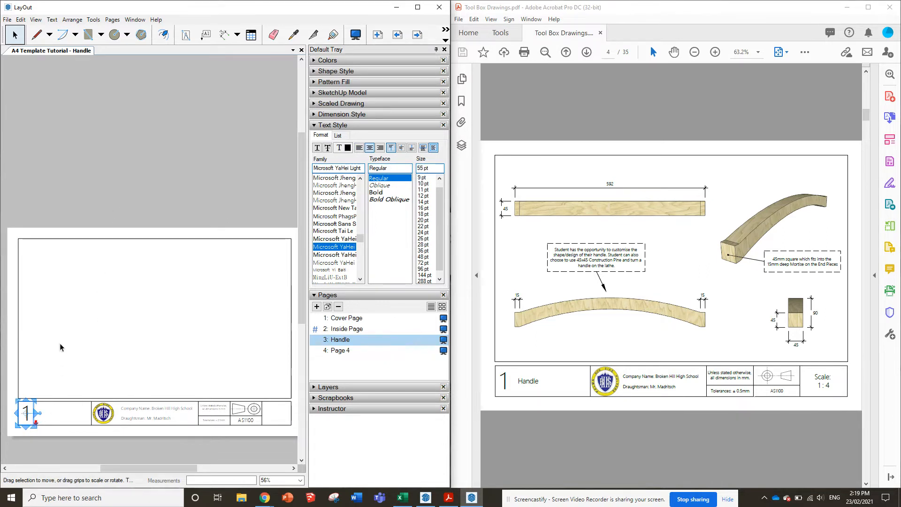
pyautogui.click(60, 344)
pyautogui.click(30, 412)
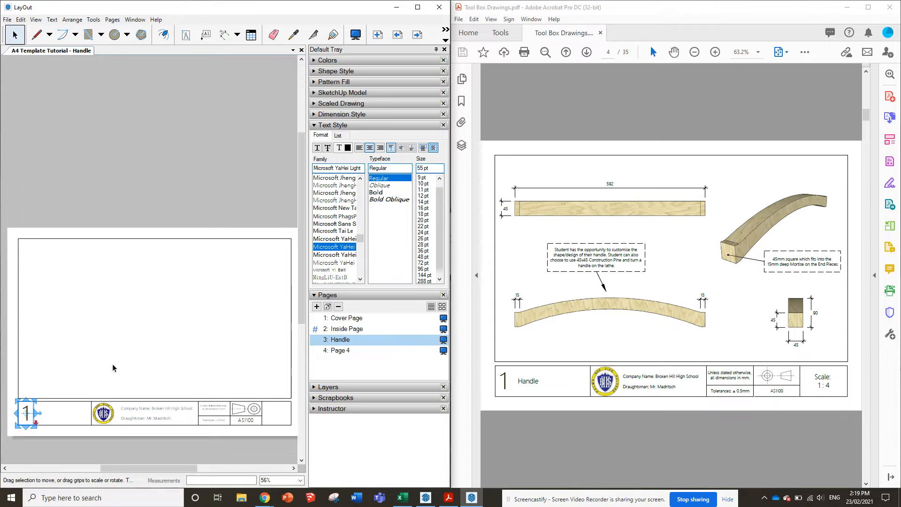
# Stretch the number 1 text box slightly downward and add the title Handle in a new text box beside it
pyautogui.moveTo(26, 425); pyautogui.dragTo(26, 431)
pyautogui.click(77, 334)
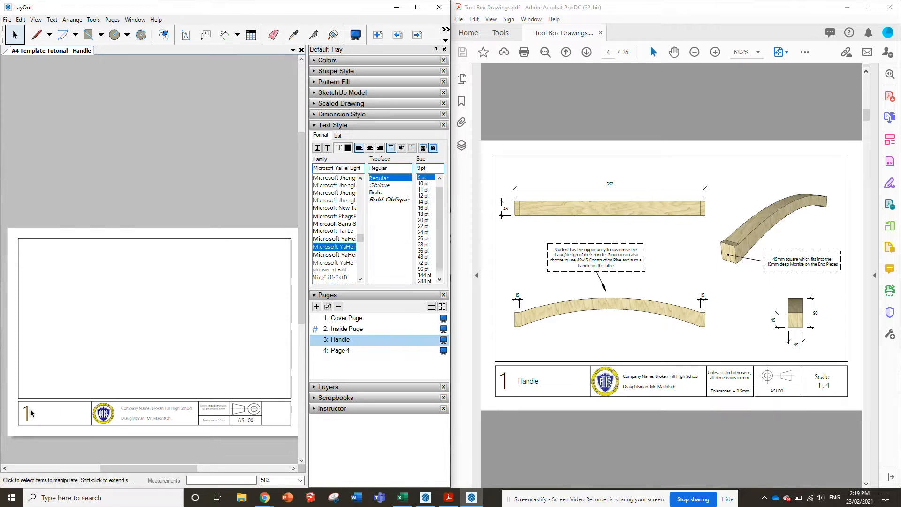
pyautogui.click(187, 35)
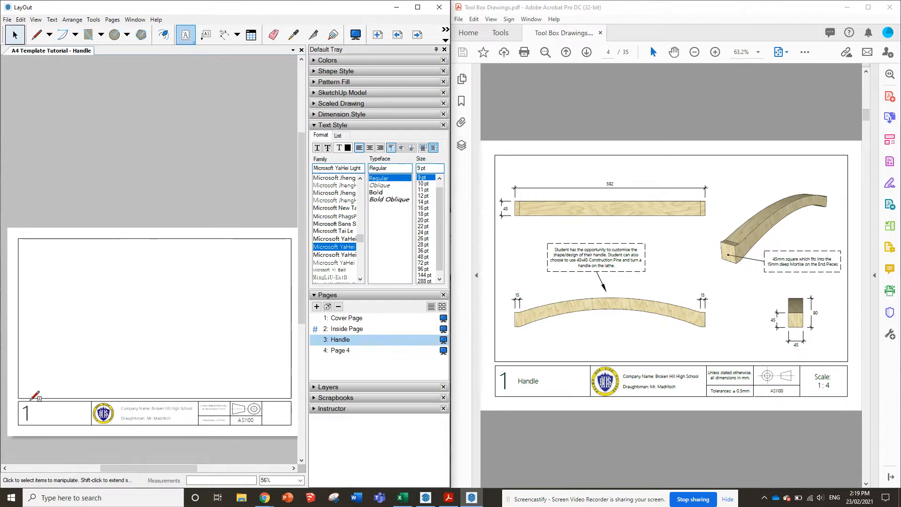
pyautogui.moveTo(34, 401); pyautogui.dragTo(84, 426)
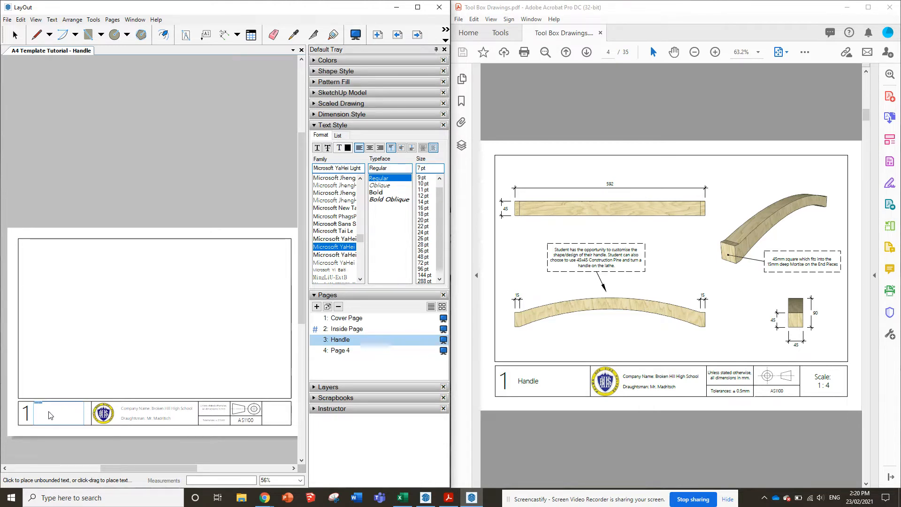
pyautogui.scroll(-5, 622, 320)
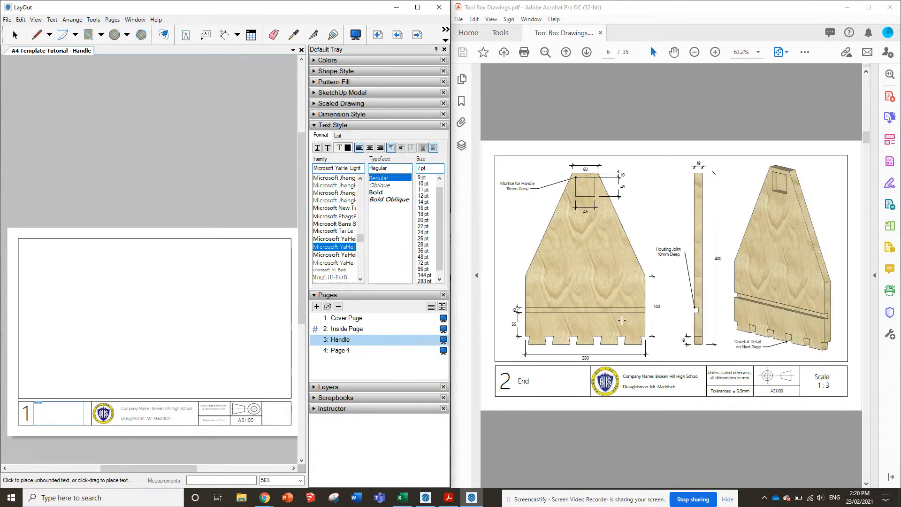
pyautogui.scroll(-1, 111, 422)
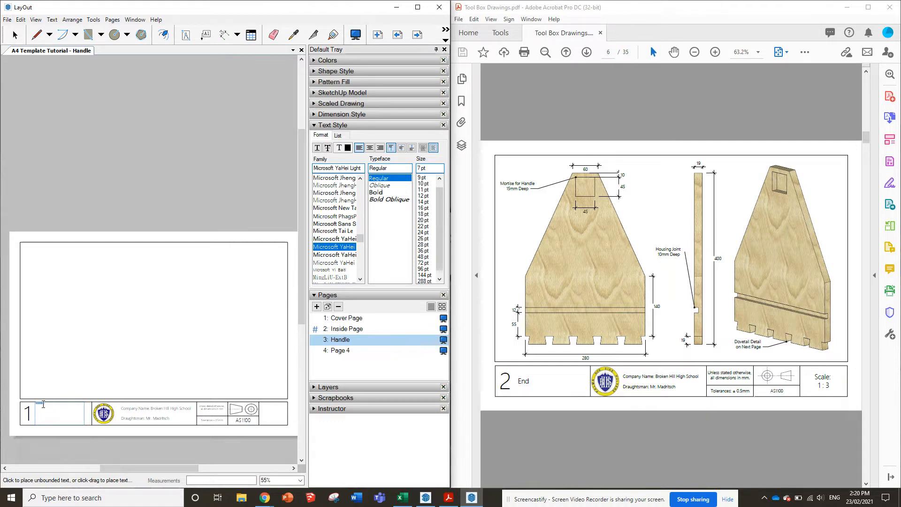
# Set the Handle title text to 24 pt with left alignment and finish editing it
pyautogui.click(424, 239)
pyautogui.click(423, 232)
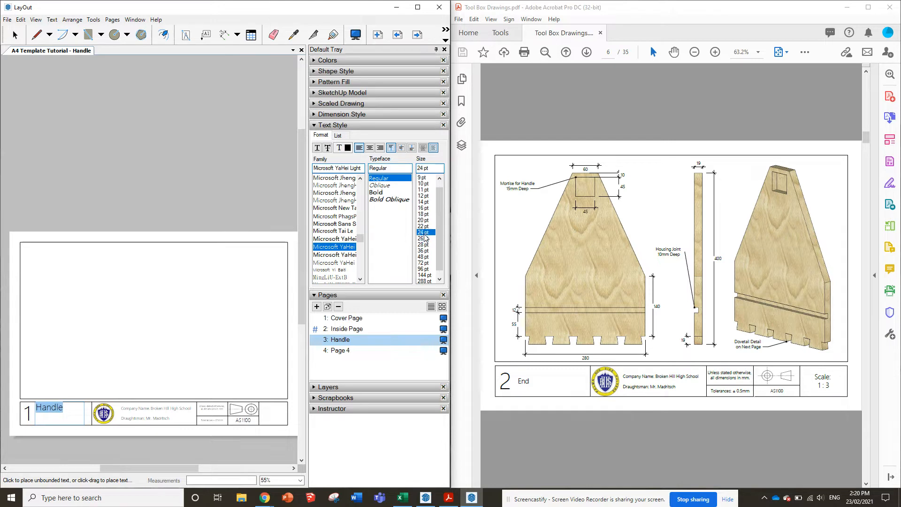
pyautogui.click(370, 148)
pyautogui.click(360, 148)
pyautogui.click(159, 192)
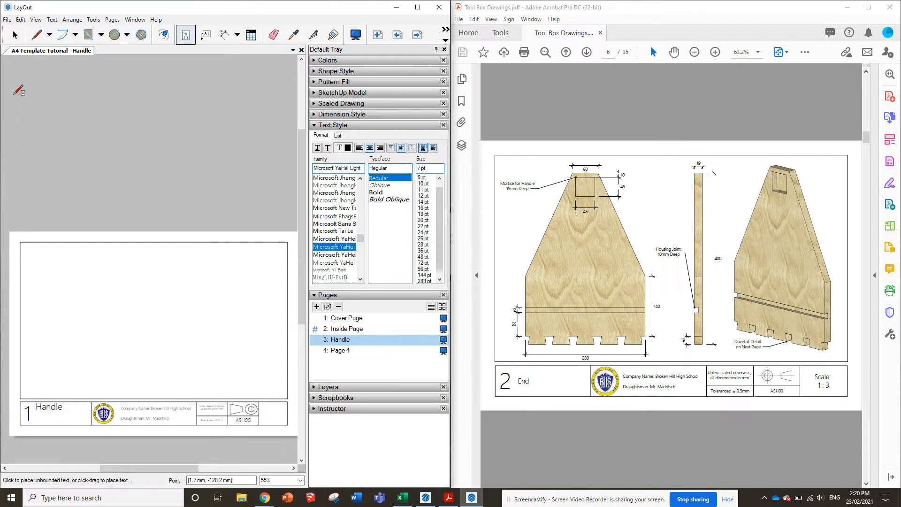
# Shorten the Handle title's text box to half its height from its lower edge
pyautogui.click(15, 35)
pyautogui.click(58, 408)
pyautogui.click(57, 408)
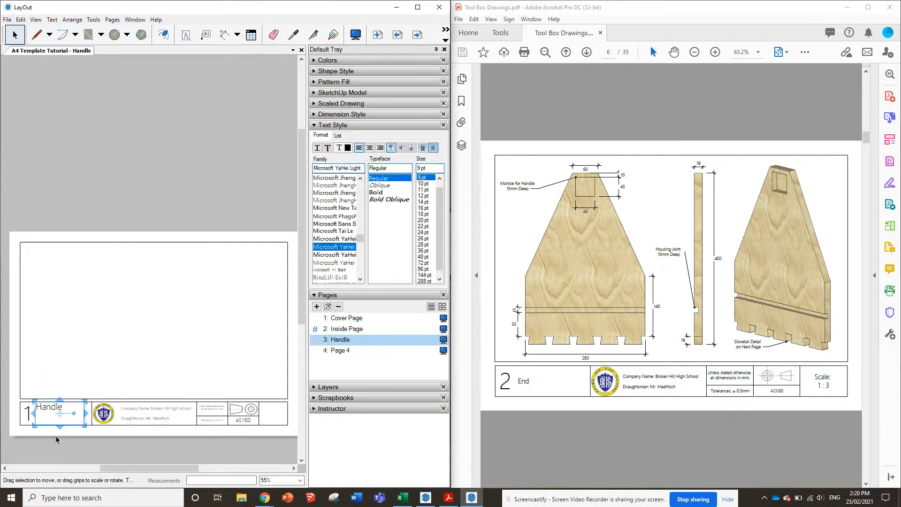
pyautogui.moveTo(60, 426); pyautogui.dragTo(60, 416)
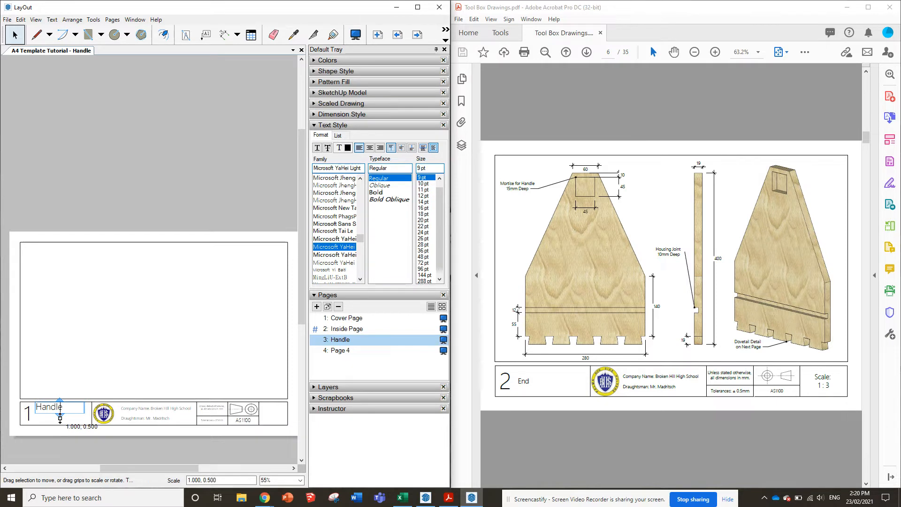
# Nudge the Handle text box down until it sits vertically centred in the title block, level with the number 1
pyautogui.click(84, 409)
pyautogui.press('Left')
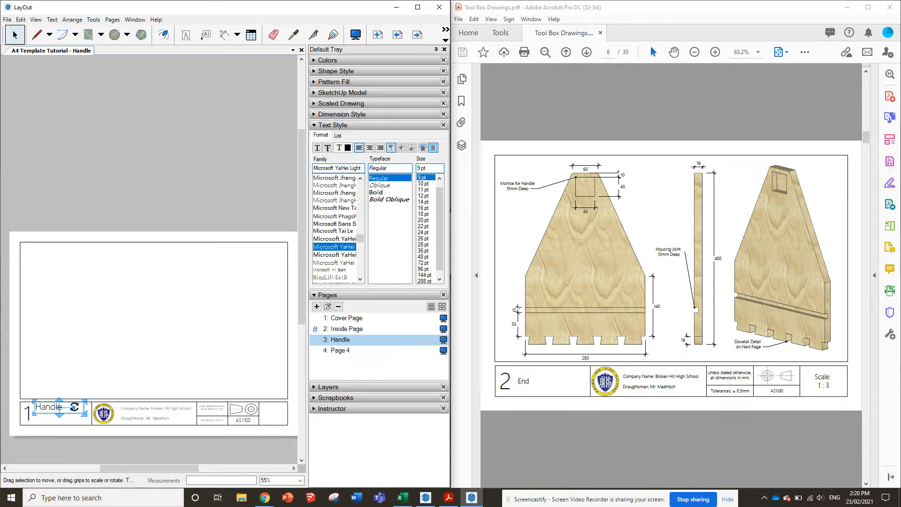
pyautogui.press('Down')
pyautogui.press('Down')
pyautogui.press('Down')
pyautogui.press('Down')
pyautogui.press('Down')
pyautogui.press('Down')
pyautogui.press('Down')
pyautogui.press('Down')
pyautogui.press('Down')
pyautogui.press('Down')
pyautogui.press('Down')
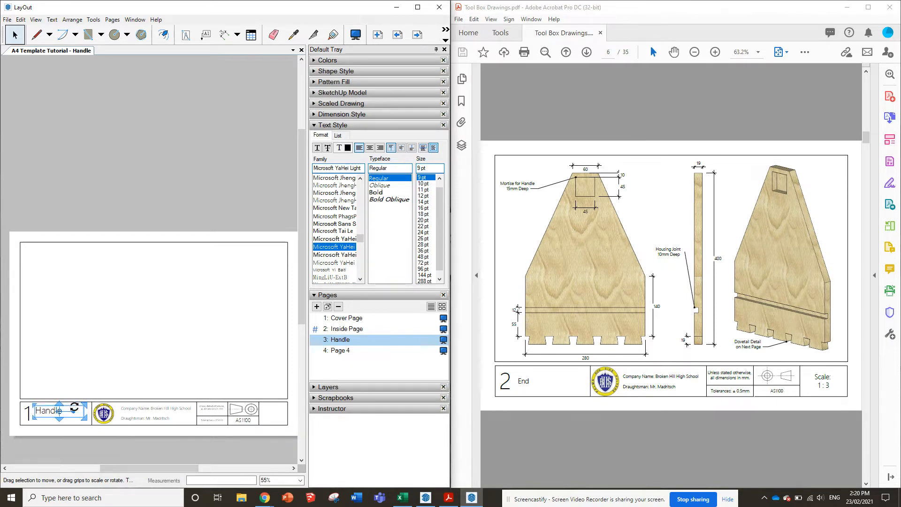
pyautogui.press('Down')
pyautogui.press('Down')
pyautogui.press('Down')
pyautogui.press('Down')
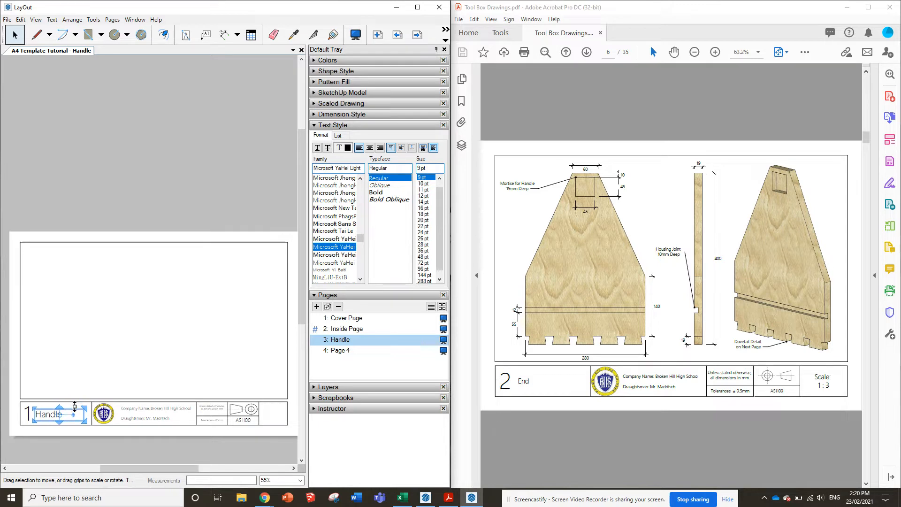
pyautogui.click(136, 214)
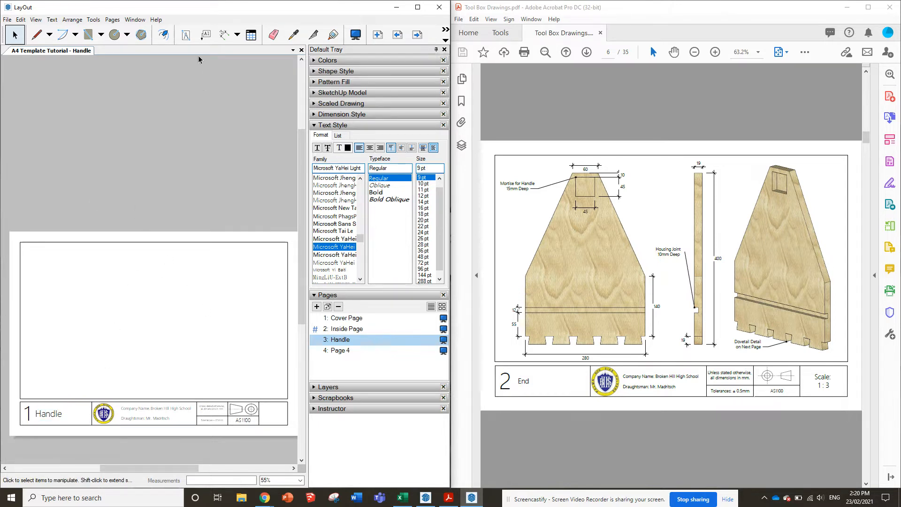
# Add a text box in the empty last cell of the title block reading Scale: 1 : 4 on two lines
pyautogui.click(186, 34)
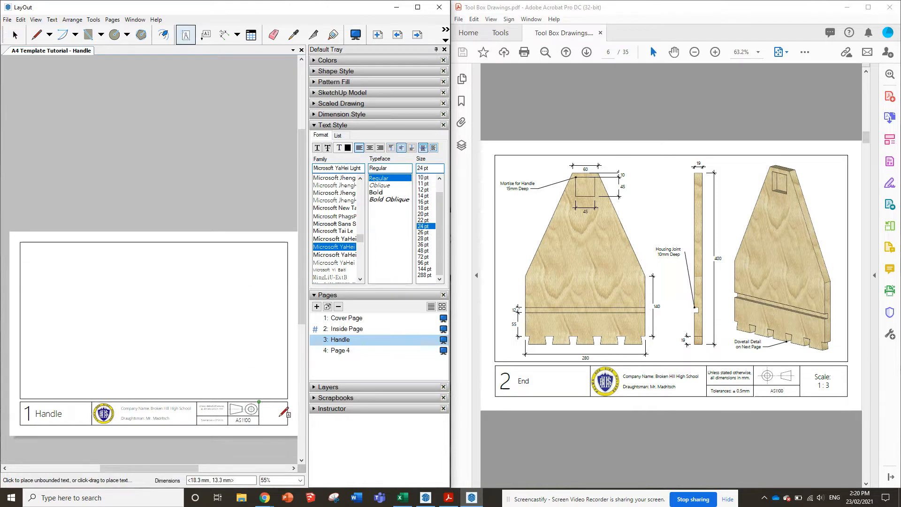
pyautogui.moveTo(283, 413); pyautogui.dragTo(286, 425)
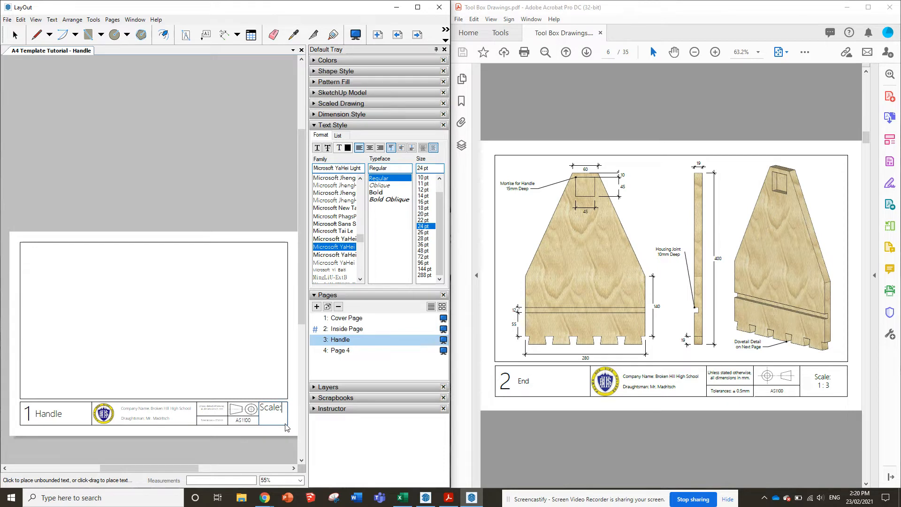
pyautogui.scroll(2, 551, 341)
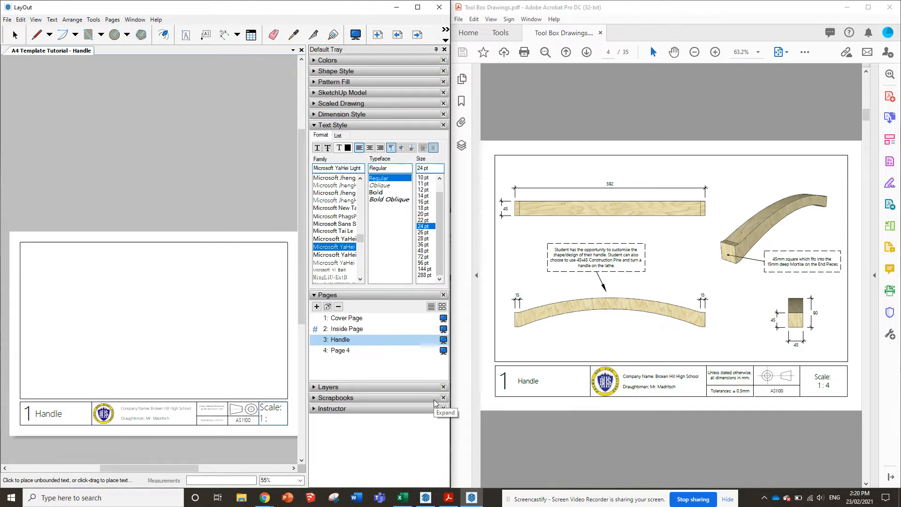
pyautogui.write('4')
# Centre the Scale: 1 : 4 text horizontally and set its font size to 16 pt
pyautogui.moveTo(278, 417); pyautogui.dragTo(260, 404)
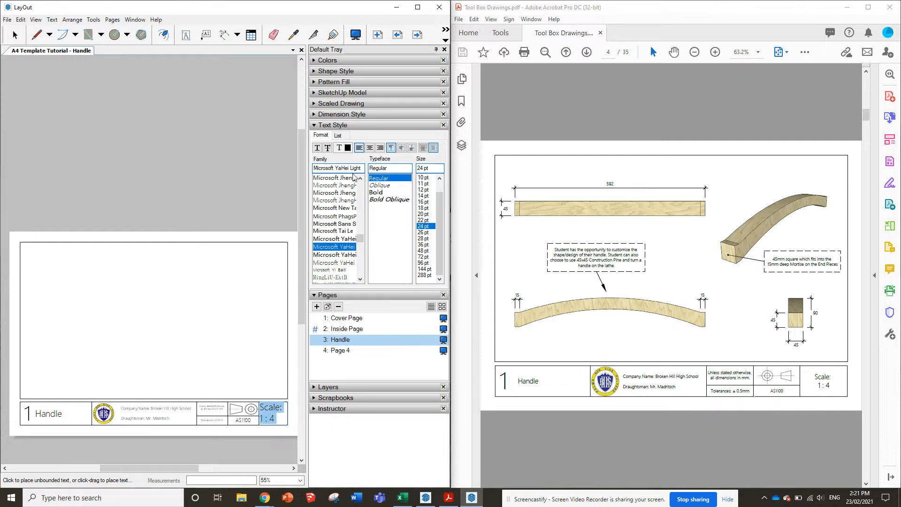
pyautogui.click(369, 148)
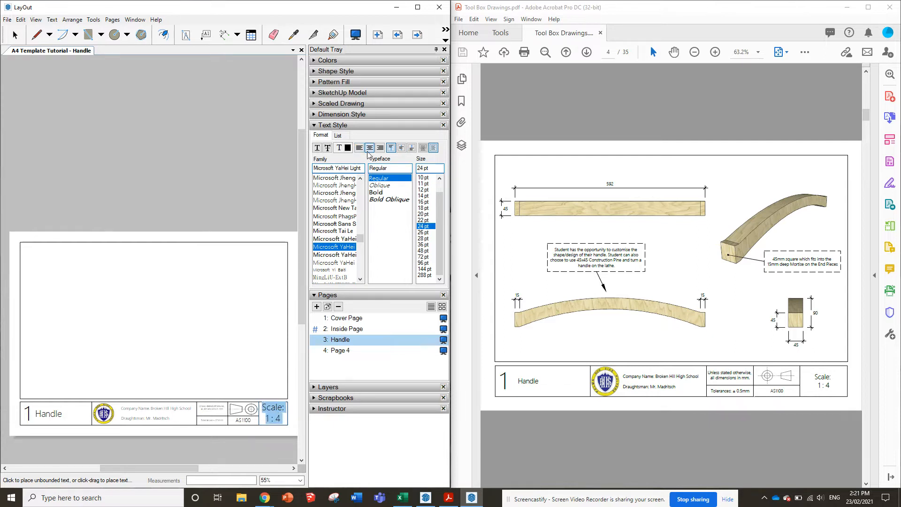
pyautogui.click(423, 208)
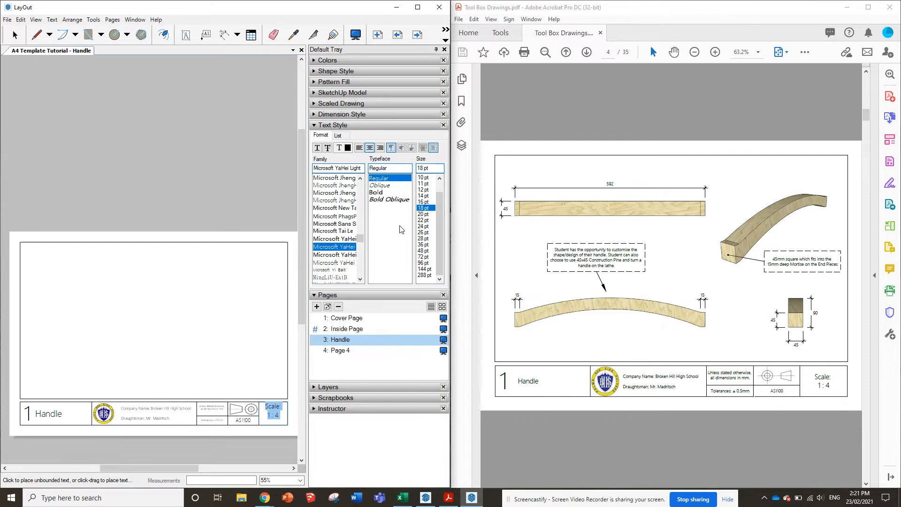
pyautogui.click(423, 201)
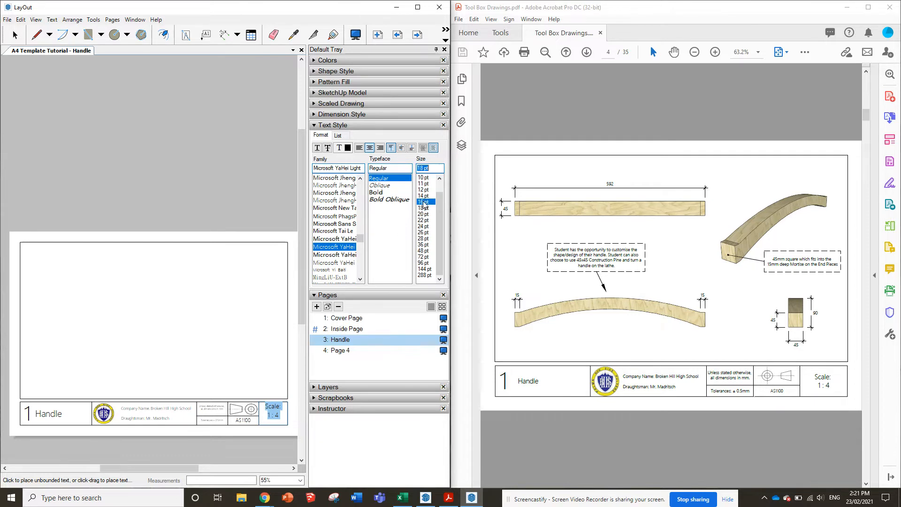
pyautogui.click(248, 194)
# Shorten the Scale text box and move it down until it is vertically centred in its title block cell
pyautogui.click(15, 35)
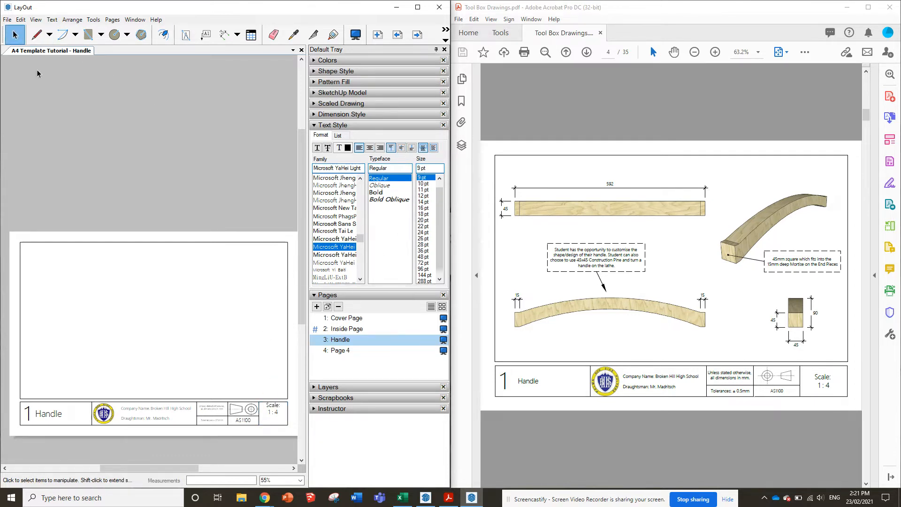
pyautogui.click(273, 410)
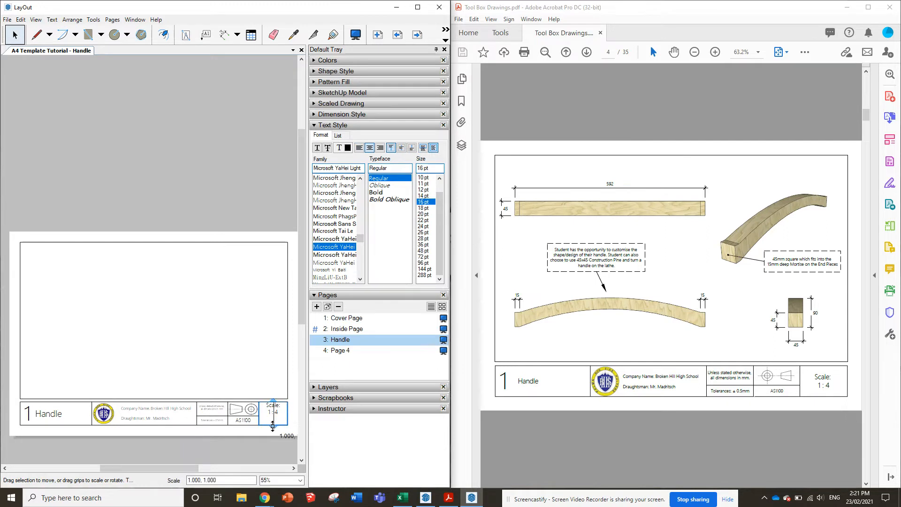
pyautogui.moveTo(273, 426); pyautogui.dragTo(274, 415)
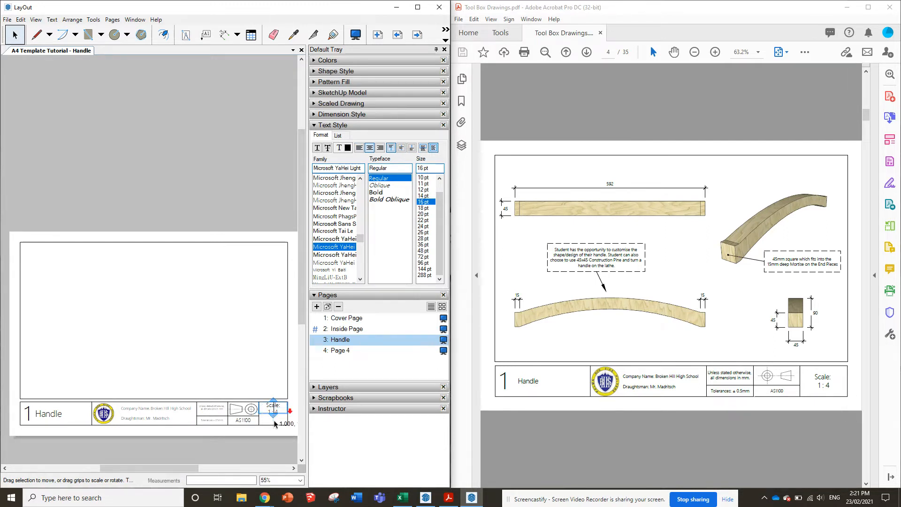
pyautogui.scroll(5, 274, 417)
pyautogui.moveTo(270, 402); pyautogui.dragTo(271, 415)
pyautogui.press('Down')
pyautogui.press('Down')
pyautogui.press('Down')
pyautogui.press('Down')
pyautogui.press('Down')
pyautogui.press('Down')
pyautogui.press('Down')
pyautogui.press('Down')
pyautogui.press('Down')
pyautogui.press('Down')
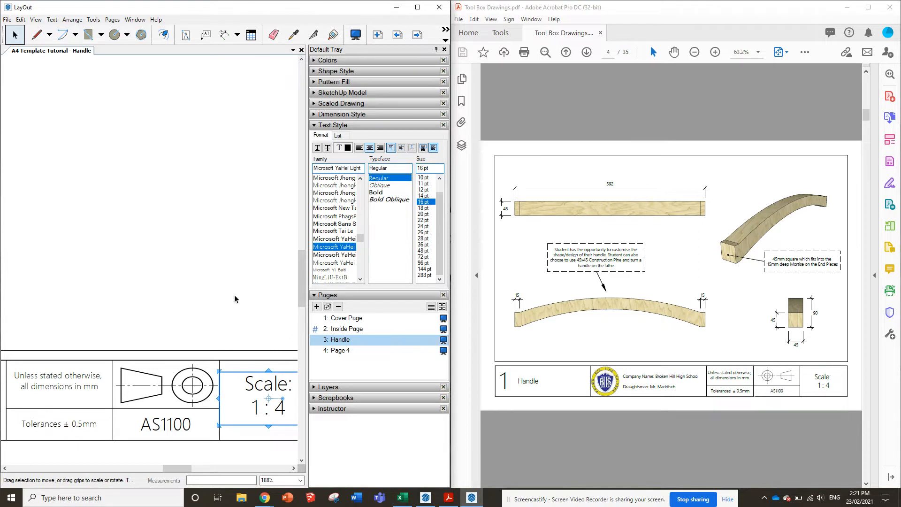
pyautogui.click(165, 334)
# Copy the number 1, Handle and Scale: 1 : 4 text boxes from the Handle page and paste them onto Page 4
pyautogui.scroll(-2, 164, 334)
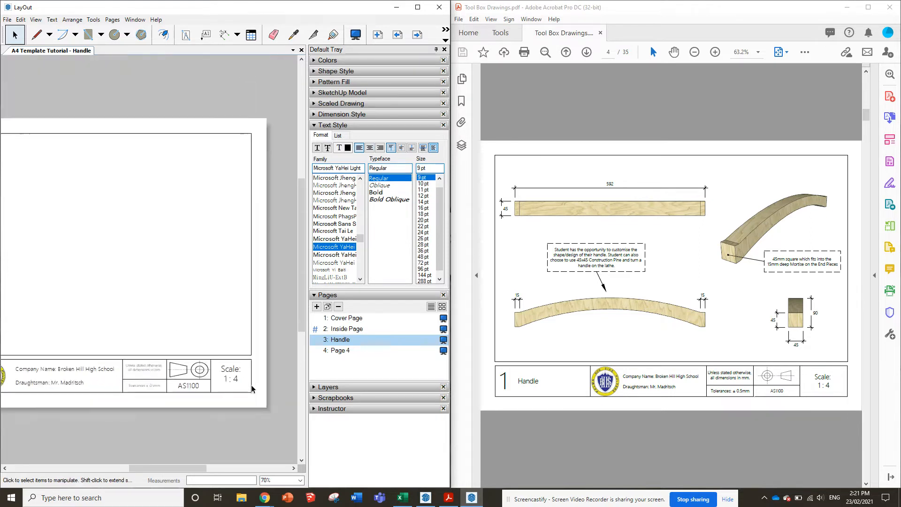
pyautogui.scroll(-2, 201, 375)
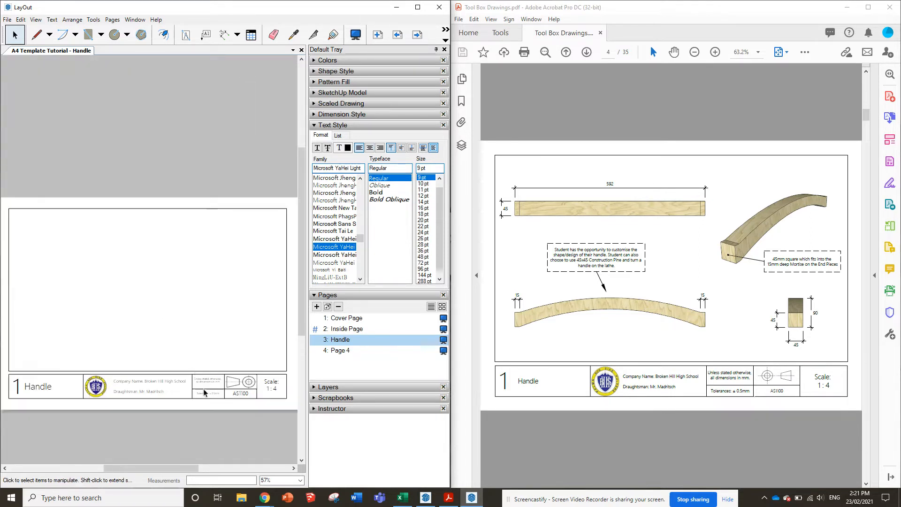
pyautogui.scroll(-1, 205, 391)
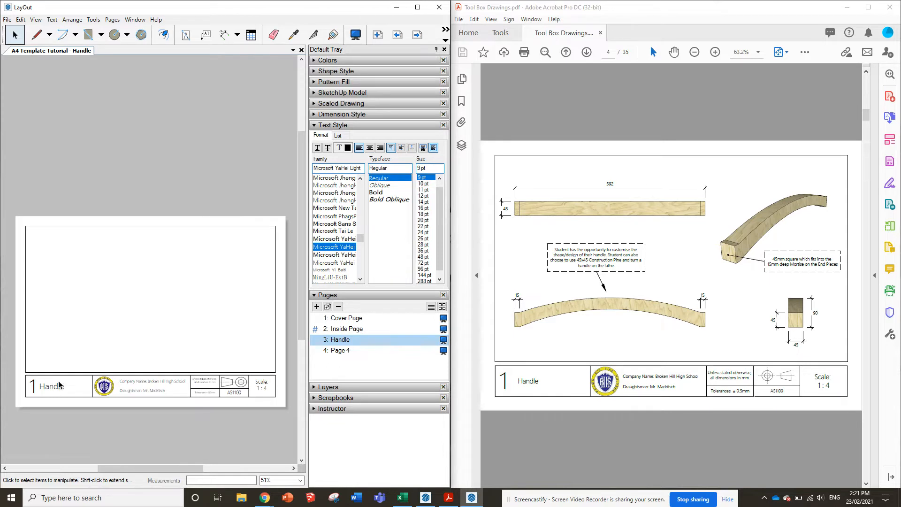
pyautogui.click(32, 386)
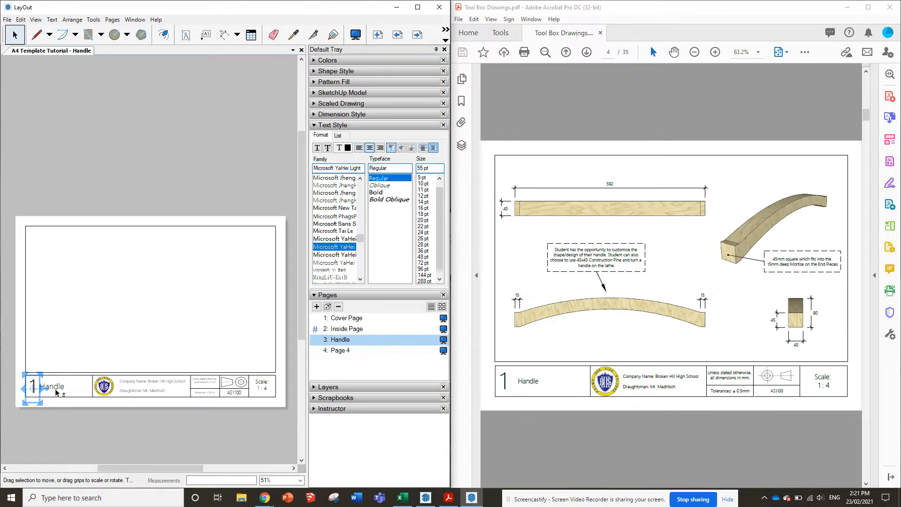
pyautogui.click(58, 388)
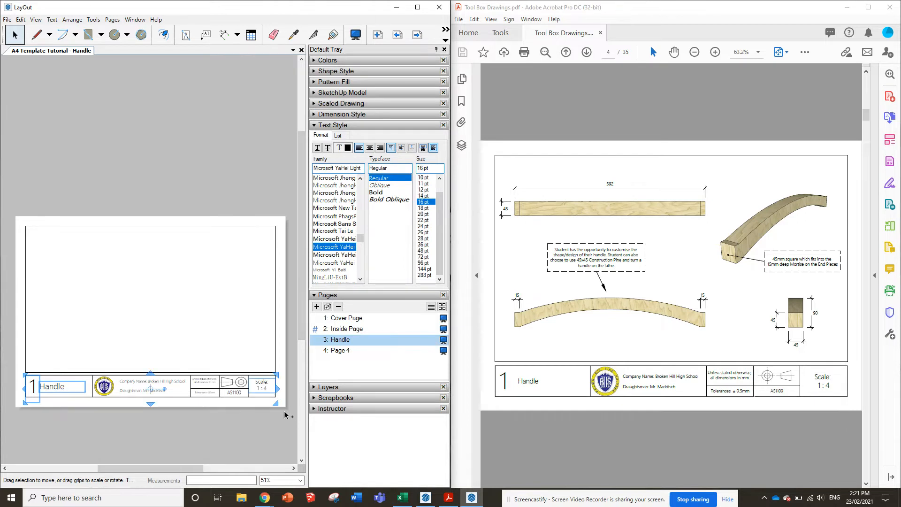
pyautogui.click(337, 351)
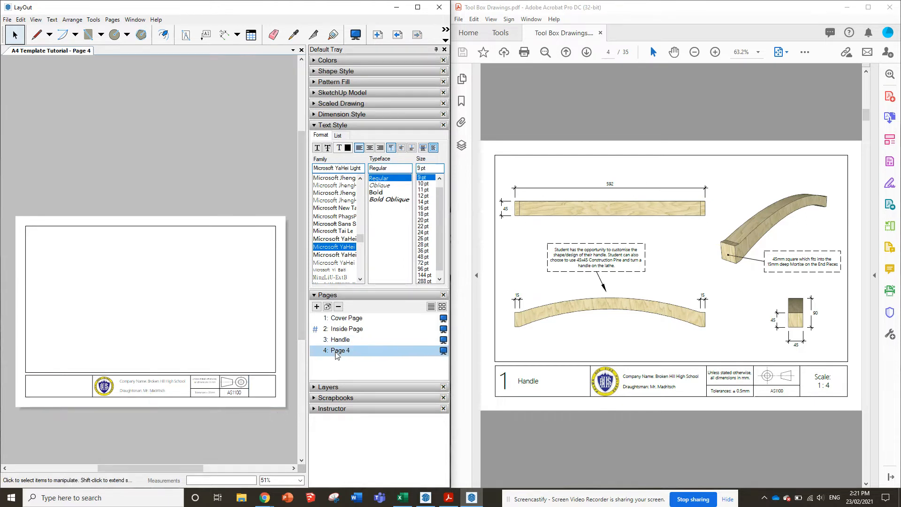
pyautogui.hotkey('ctrl', 'v')
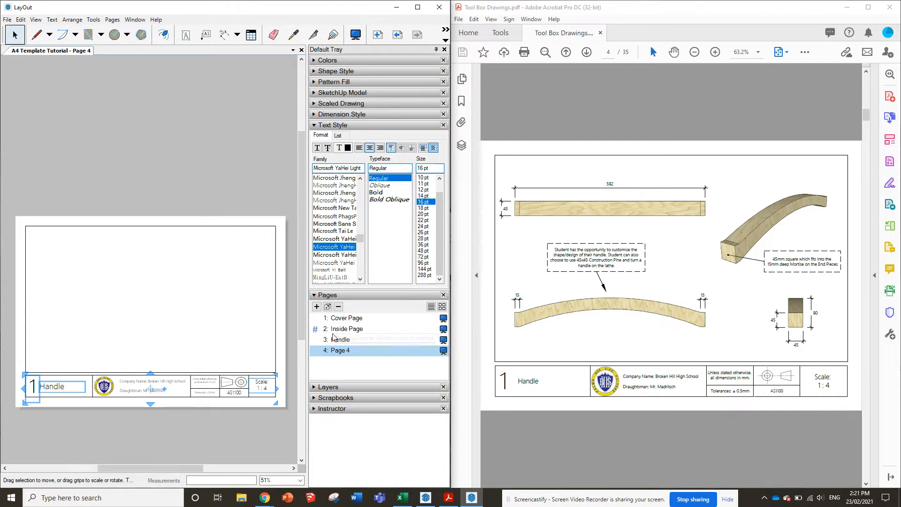
# Return to the Handle page and insert the Tool Box Tutroial SketchUp model from the Tool Box folder
pyautogui.click(354, 340)
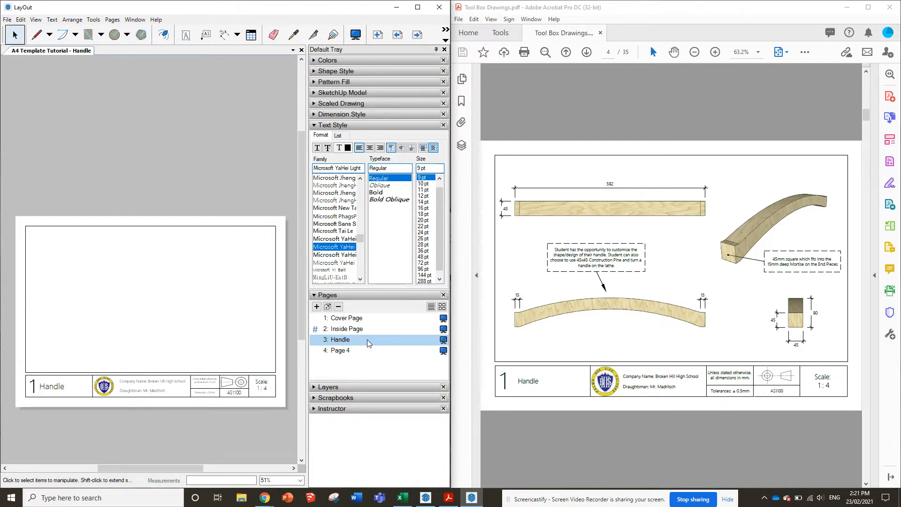
pyautogui.click(8, 20)
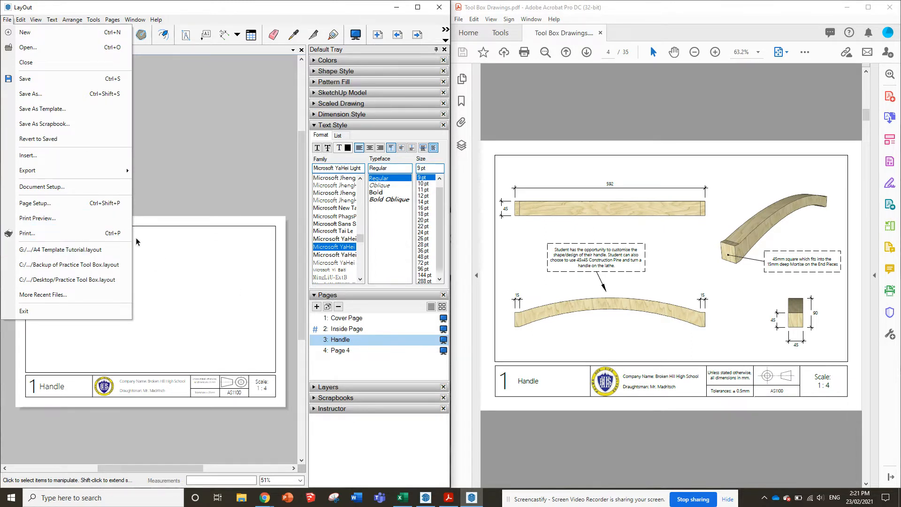
pyautogui.click(58, 156)
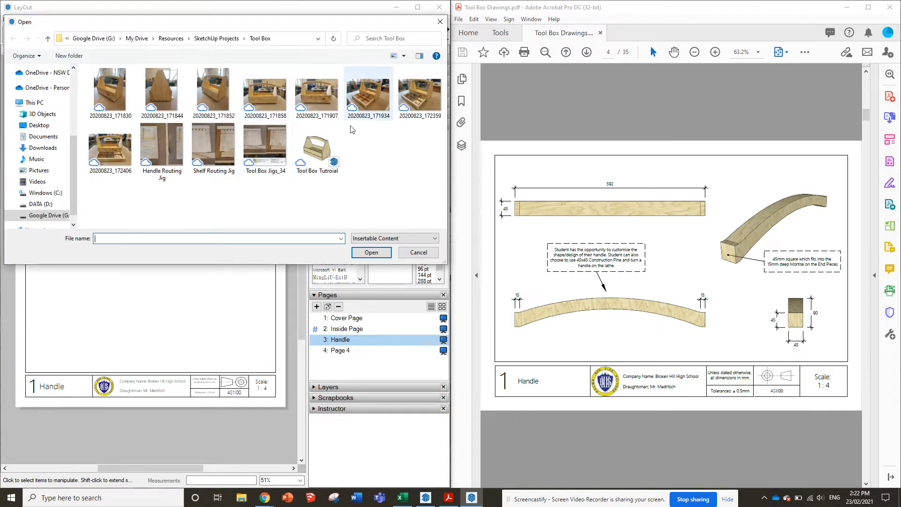
pyautogui.doubleClick(316, 148)
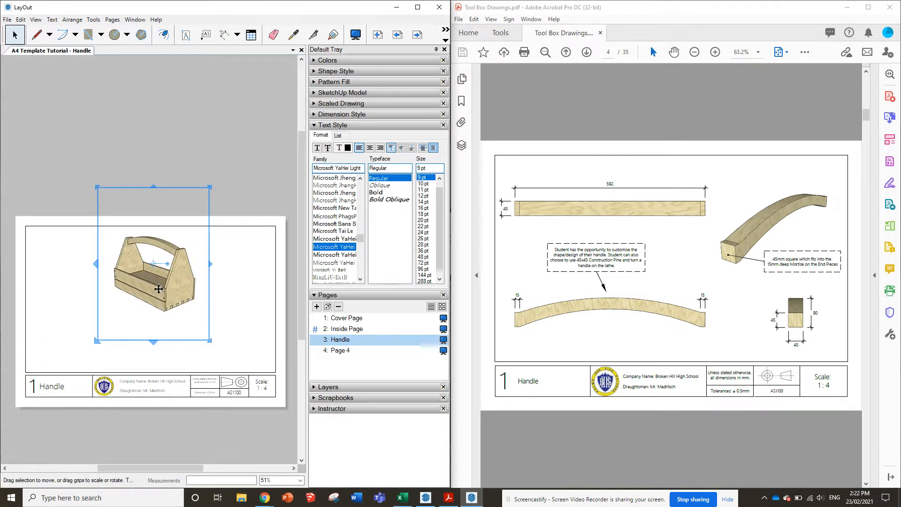
# Move the model viewport to the drawing frame's lower-left corner, then reduce its height and widen it slightly
pyautogui.moveTo(159, 289); pyautogui.dragTo(104, 275)
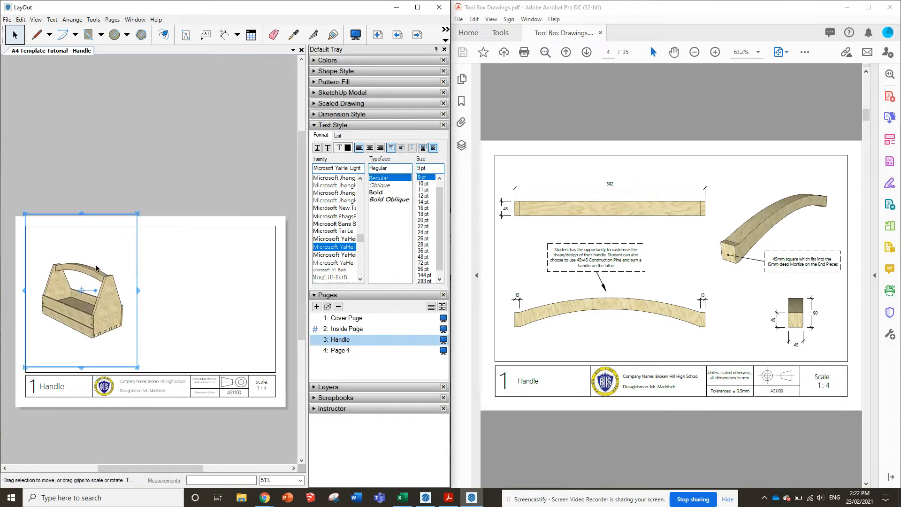
pyautogui.moveTo(80, 214); pyautogui.dragTo(79, 297)
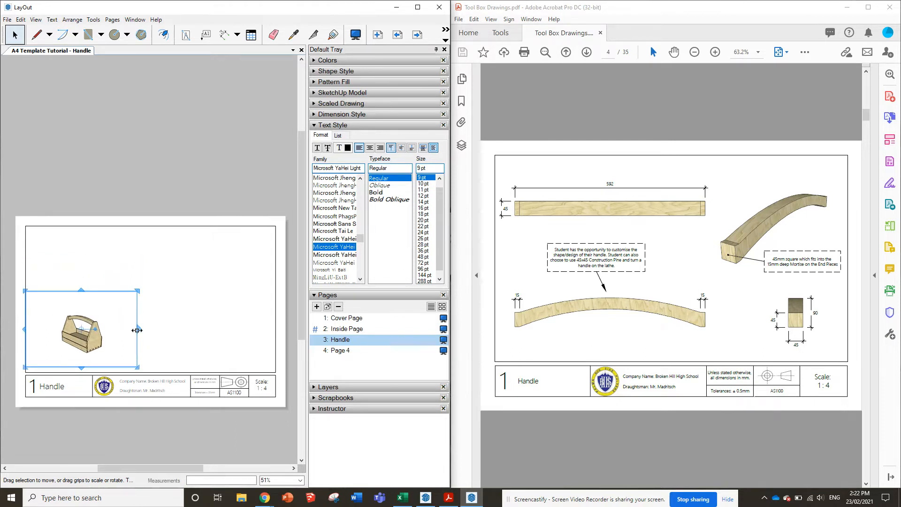
pyautogui.moveTo(139, 330); pyautogui.dragTo(150, 332)
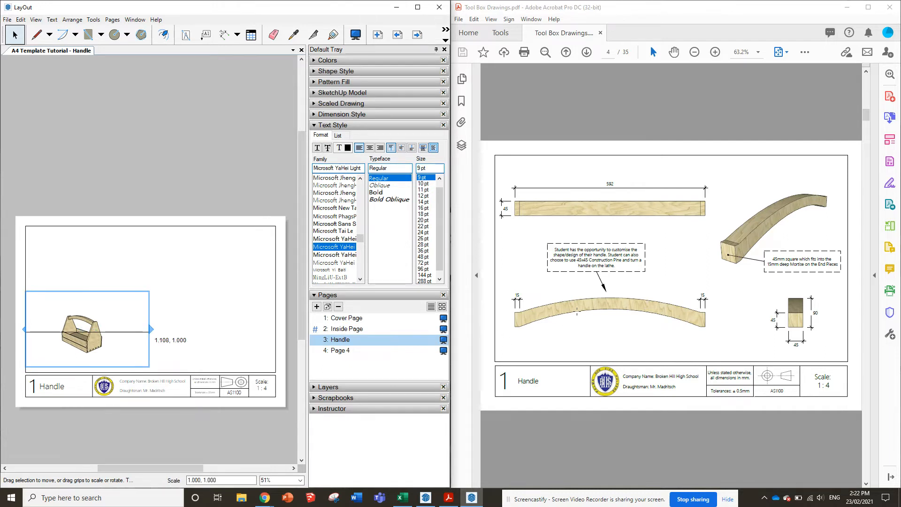
# Switch the model viewport to the Handle scene
pyautogui.rightClick(102, 338)
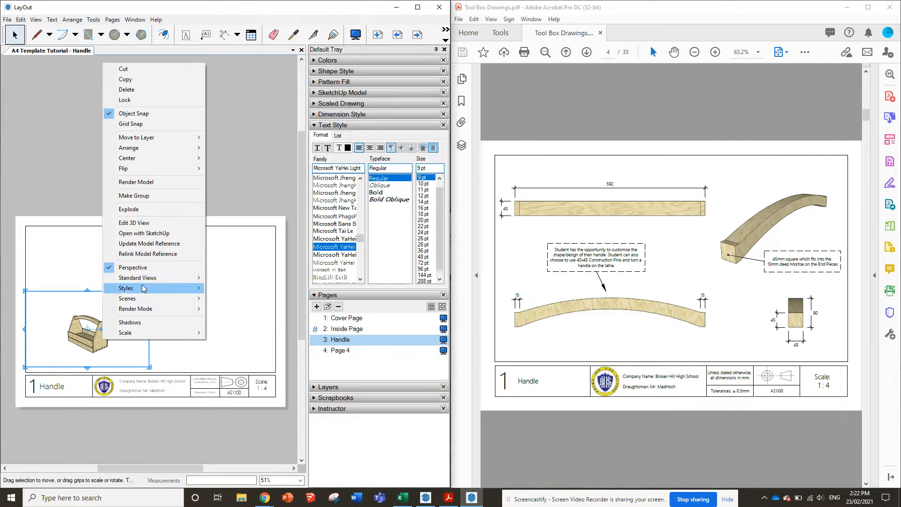
pyautogui.moveTo(144, 288)
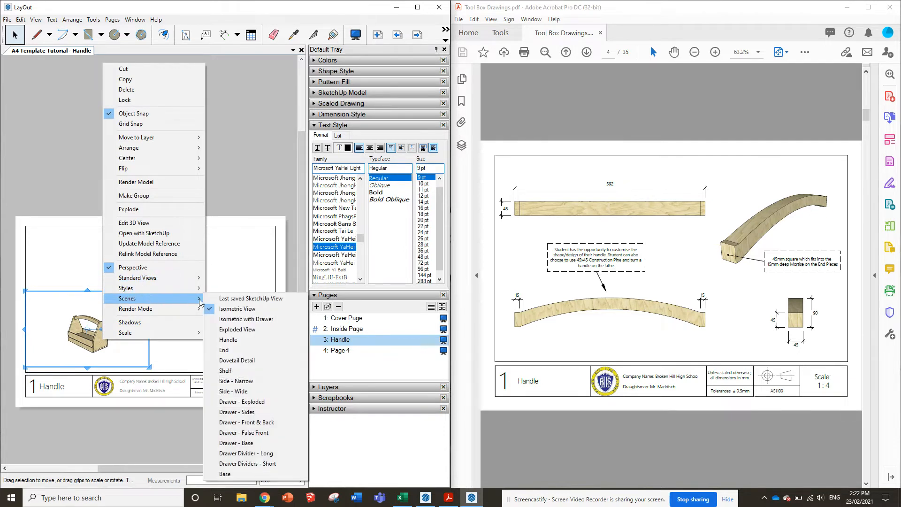
pyautogui.click(250, 339)
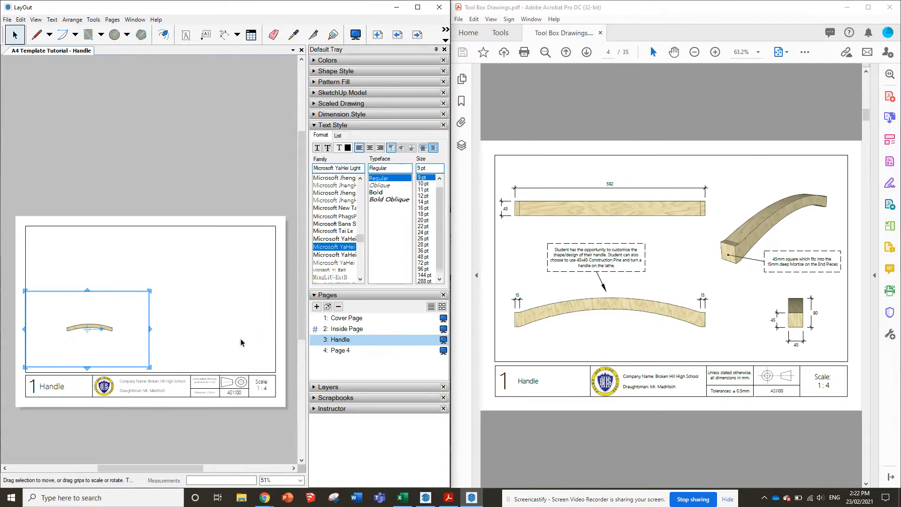
# Enlarge the handle inside its viewport until it fills most of the viewport's width
pyautogui.scroll(3, 92, 333)
pyautogui.scroll(-2, 76, 329)
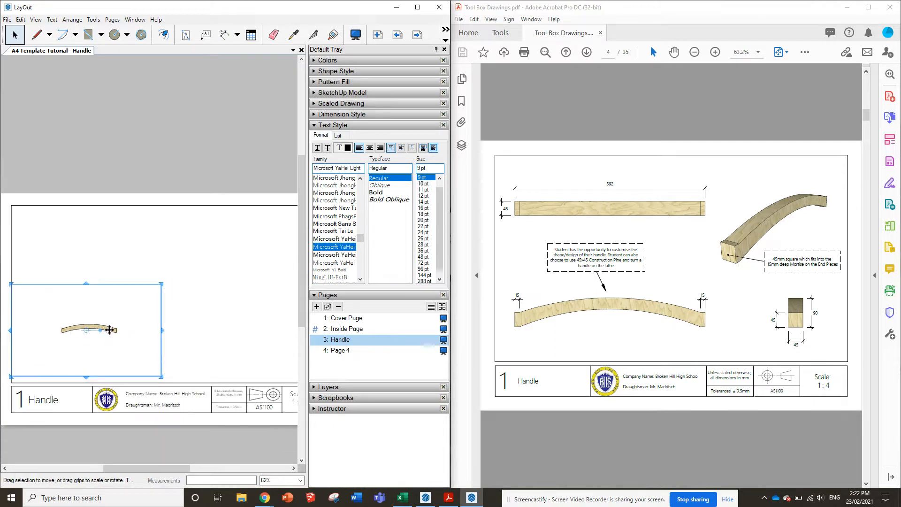
pyautogui.doubleClick(112, 327)
pyautogui.scroll(3, 97, 327)
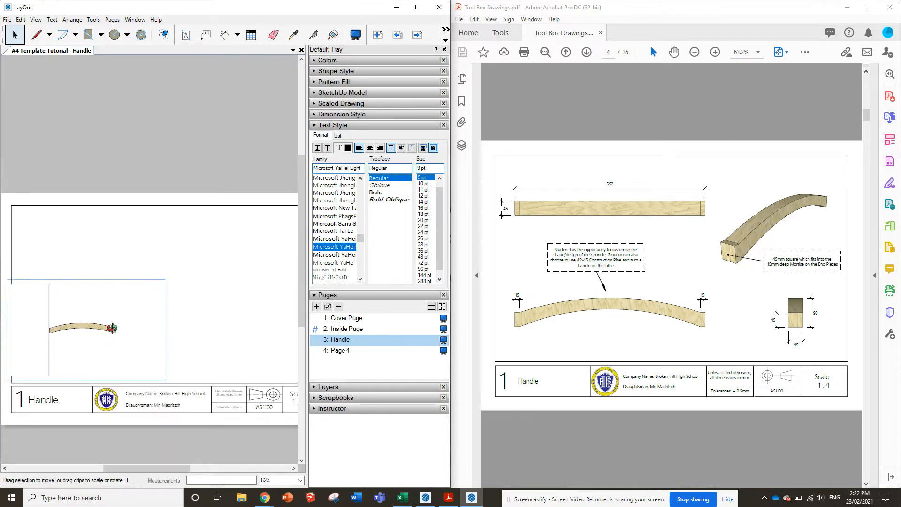
pyautogui.scroll(3, 17, 323)
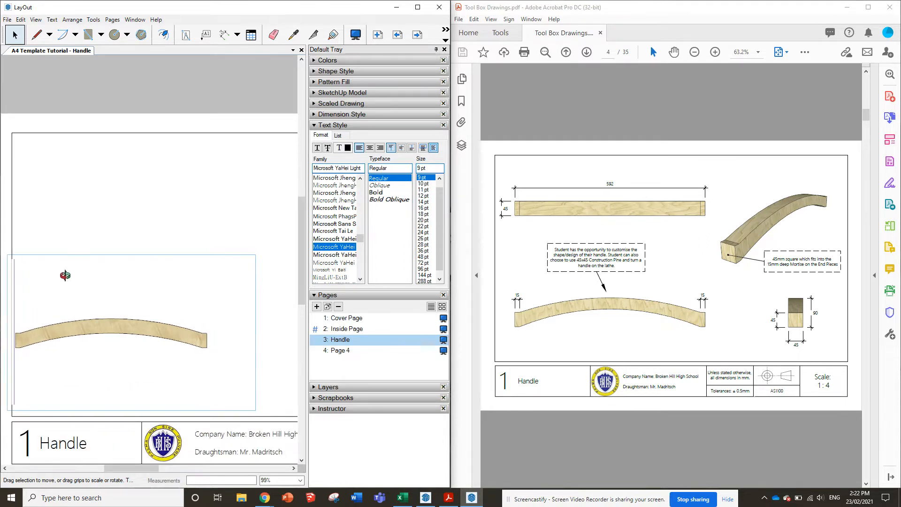
pyautogui.click(66, 196)
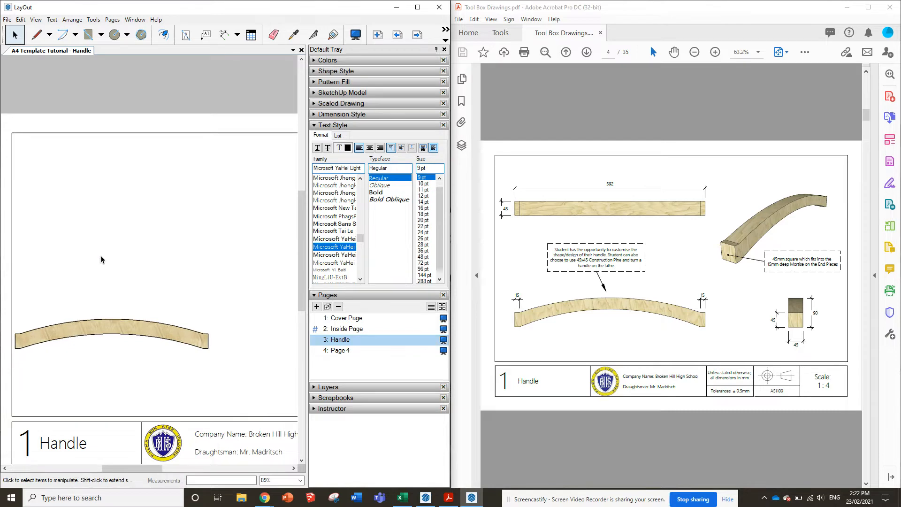
pyautogui.scroll(-3, 100, 255)
pyautogui.scroll(-1, 116, 294)
pyautogui.click(110, 292)
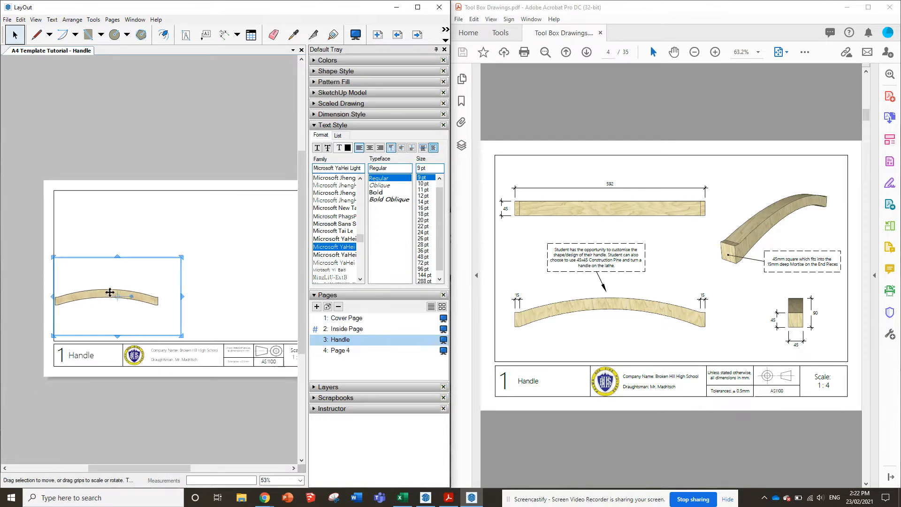
pyautogui.rightClick(111, 294)
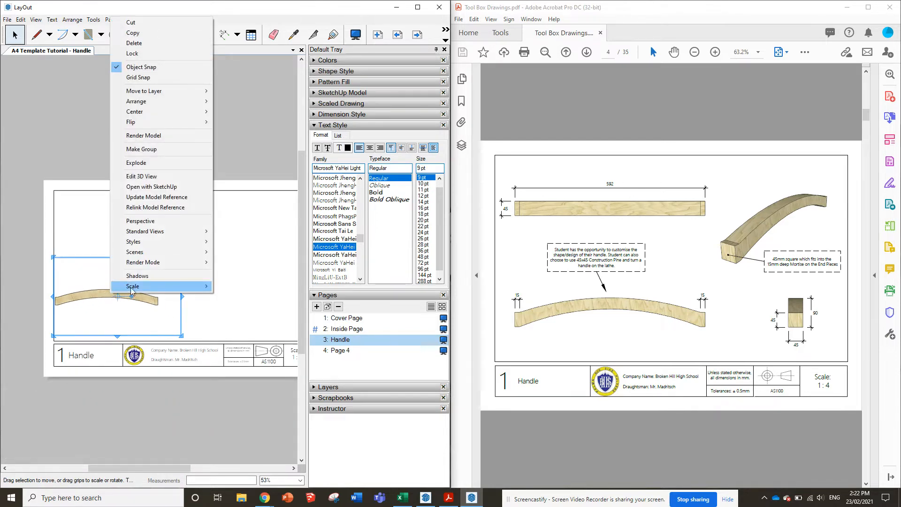
pyautogui.moveTo(132, 291)
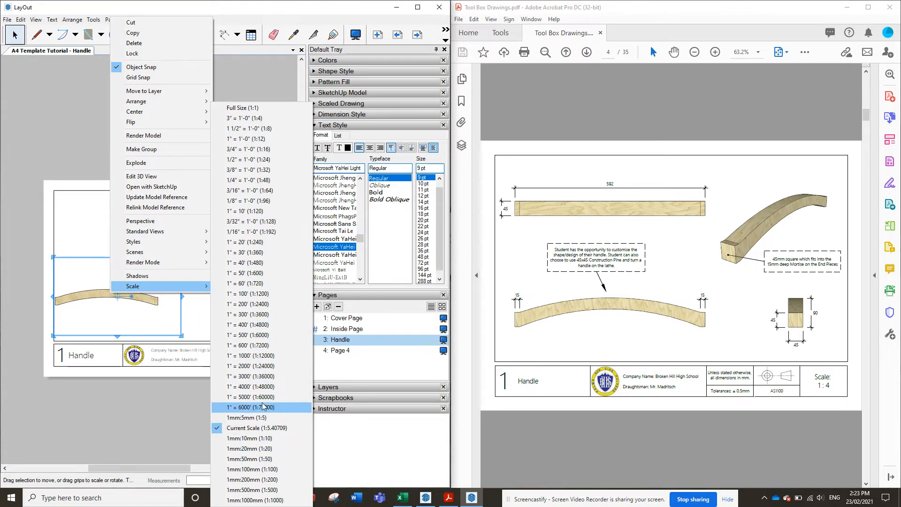
pyautogui.click(136, 179)
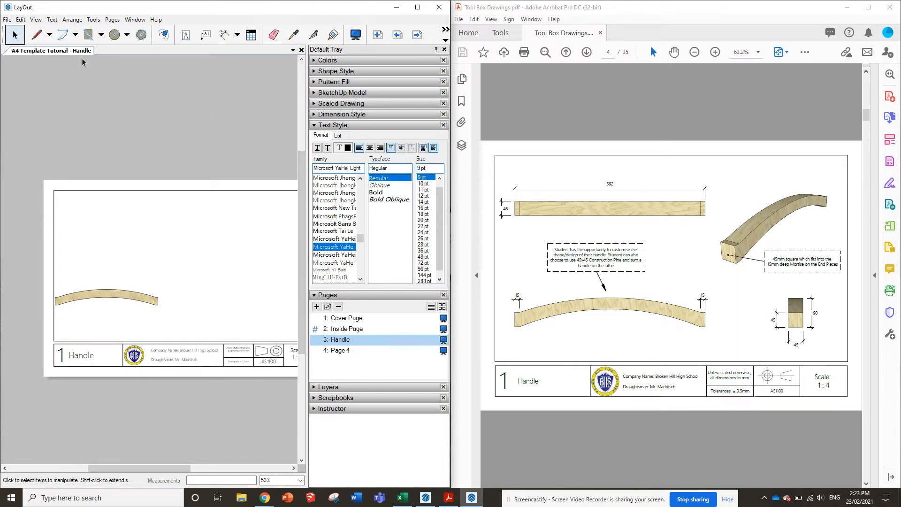
pyautogui.click(315, 103)
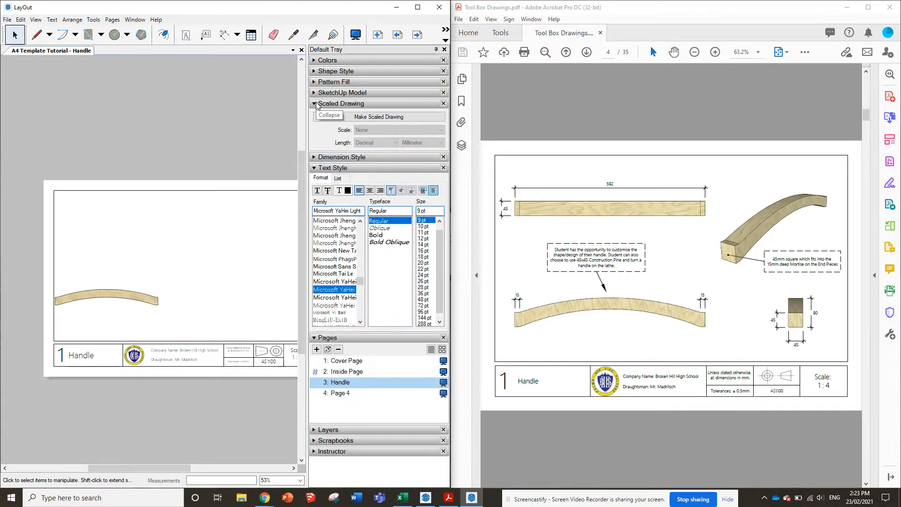
pyautogui.click(333, 117)
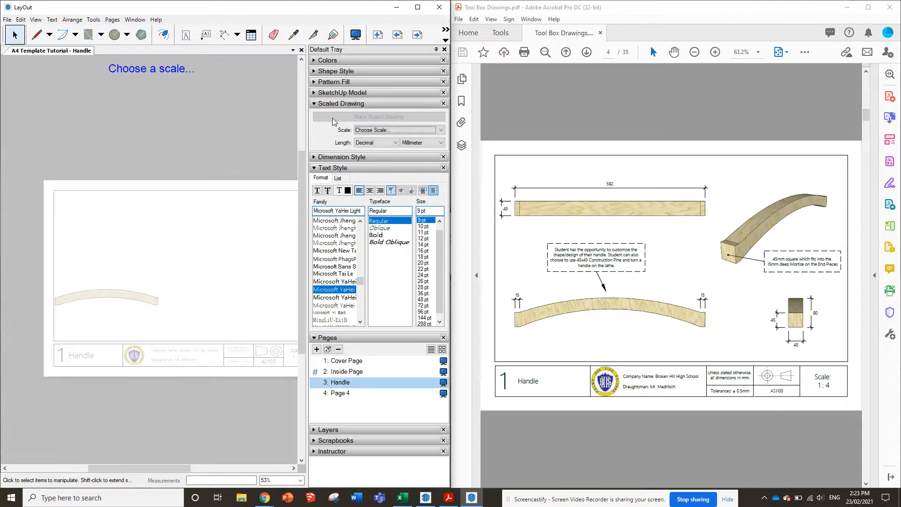
pyautogui.click(275, 111)
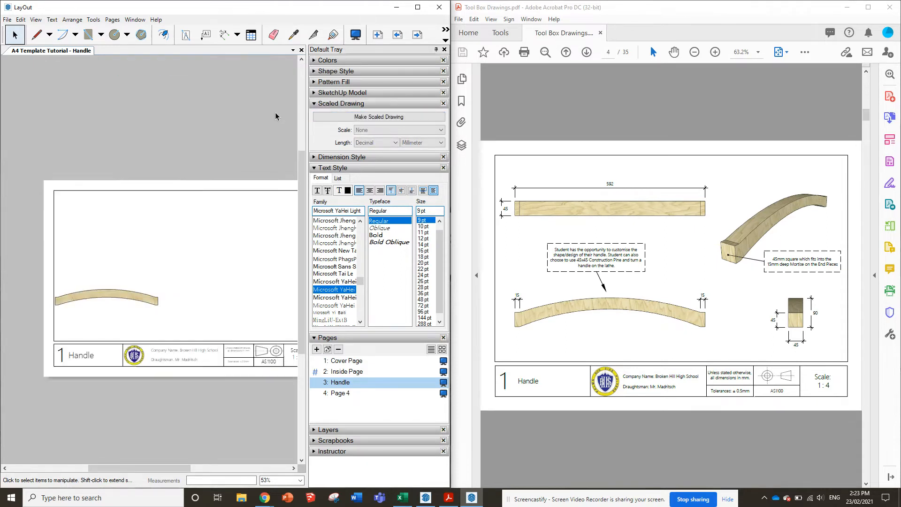
# Open the preferences for model scales and enter 1:4 Scale mm as the text for a new scale
pyautogui.click(10, 21)
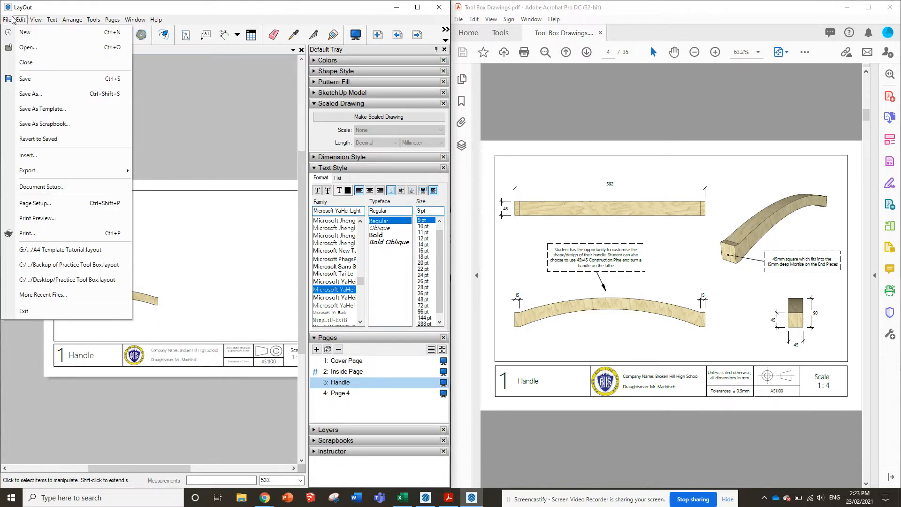
pyautogui.click(26, 22)
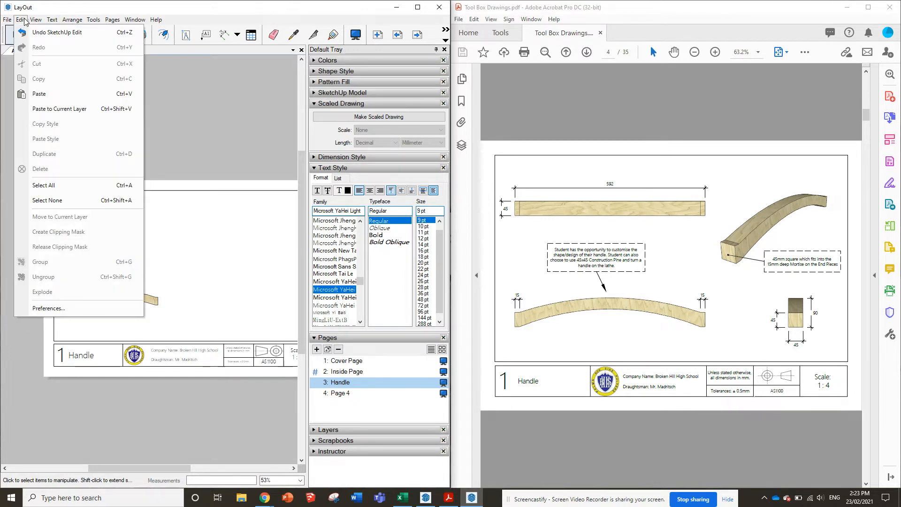
pyautogui.click(68, 308)
pyautogui.click(115, 151)
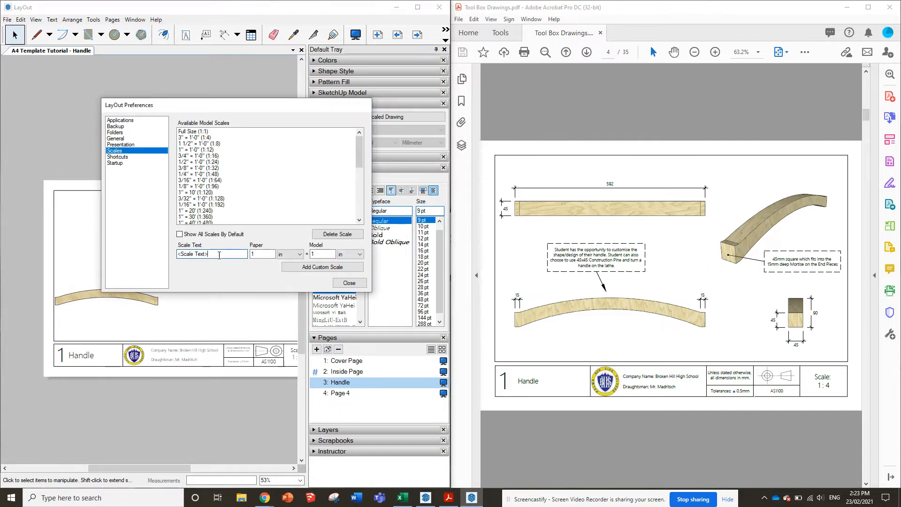
pyautogui.moveTo(218, 255); pyautogui.dragTo(161, 258)
pyautogui.write('1:4')
# Add a custom scale of 1 mm on paper to 4 mm in the model and close the preferences
pyautogui.click(290, 255)
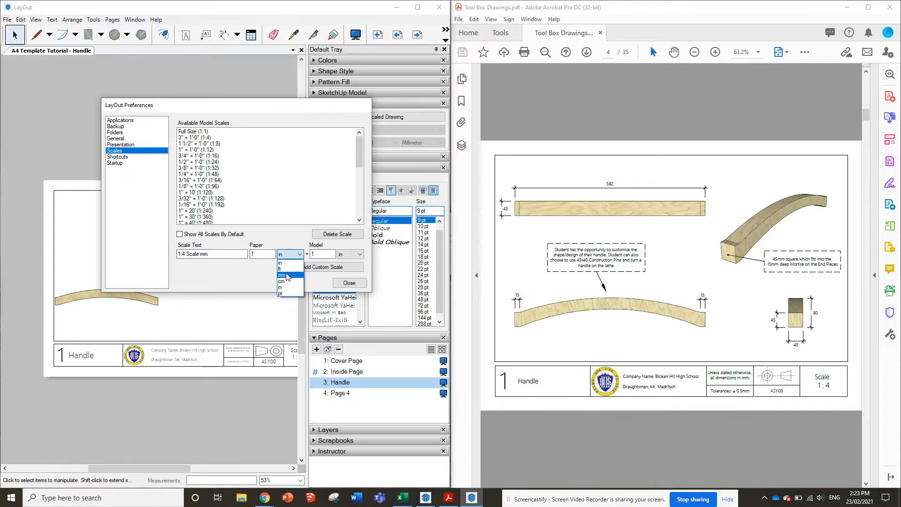
pyautogui.click(288, 277)
pyautogui.moveTo(260, 254); pyautogui.dragTo(244, 253)
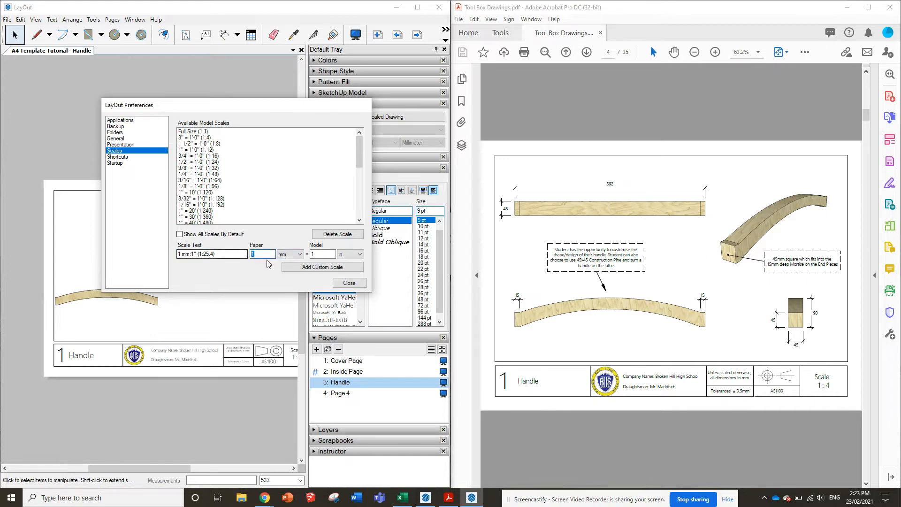
pyautogui.click(355, 255)
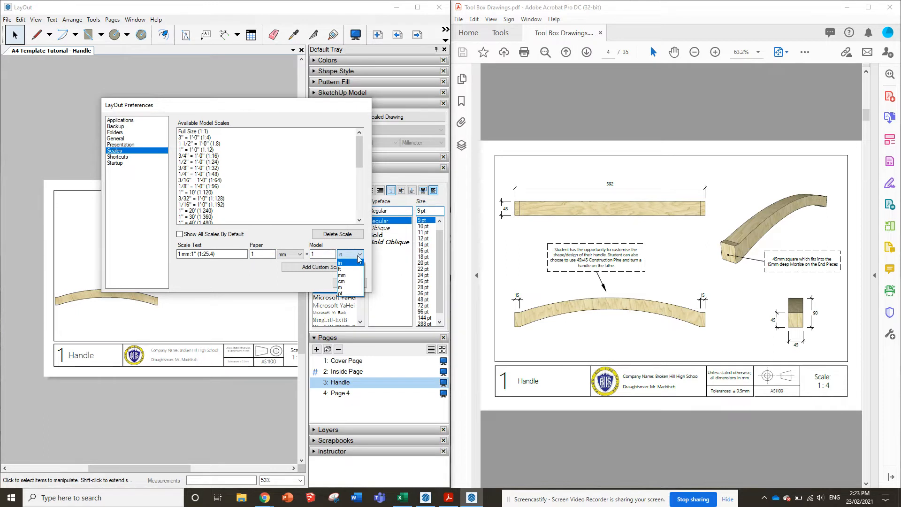
pyautogui.click(342, 275)
pyautogui.doubleClick(322, 254)
pyautogui.write('4')
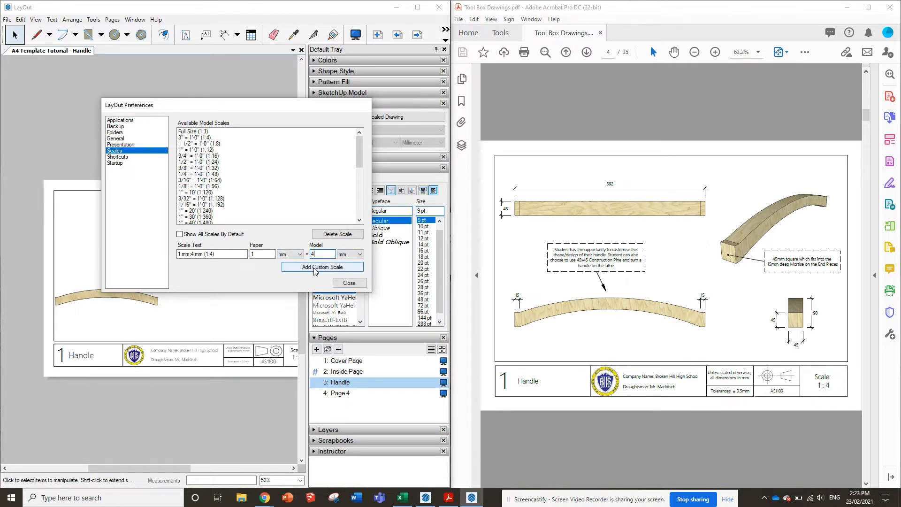
pyautogui.click(316, 272)
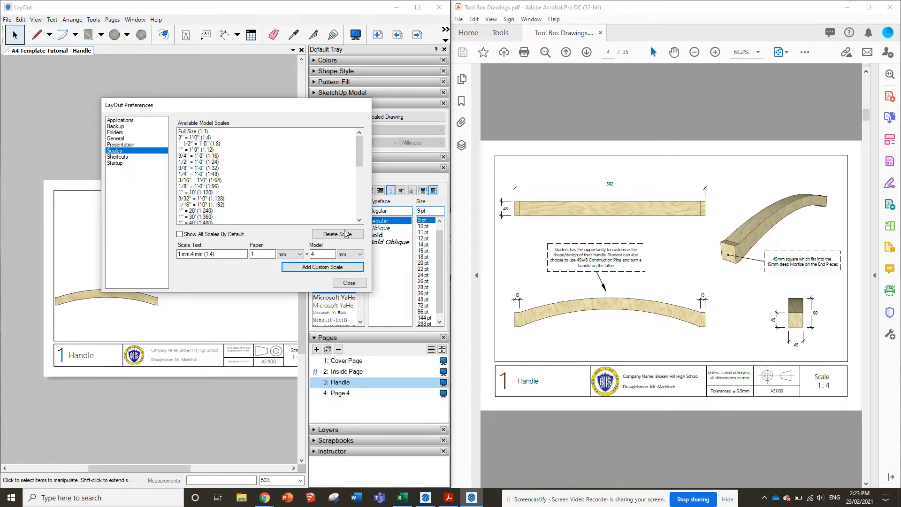
pyautogui.click(349, 283)
# Set the handle view's scale to 1 mm:4 mm (1:4)
pyautogui.click(132, 292)
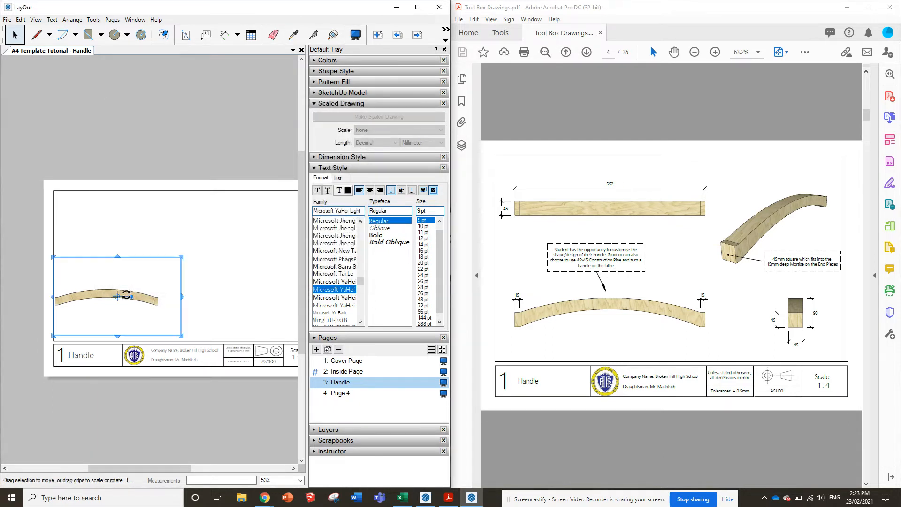
pyautogui.rightClick(134, 295)
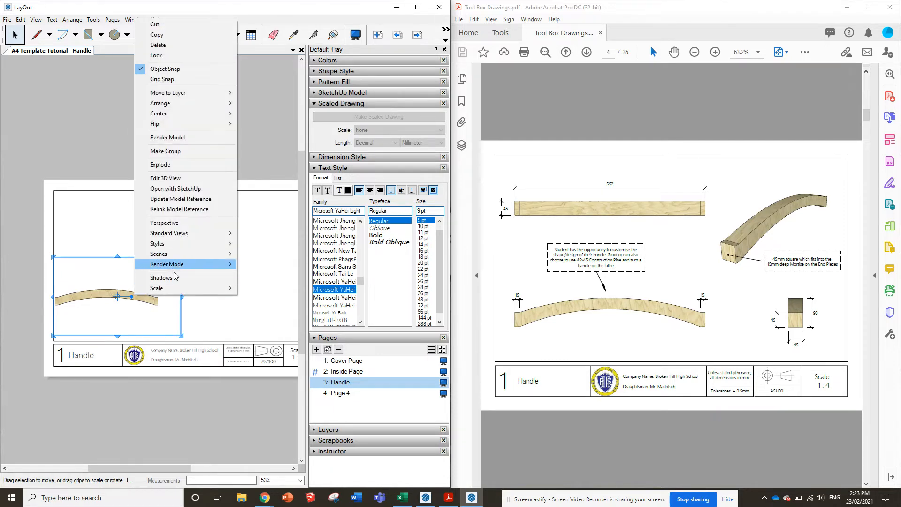
pyautogui.moveTo(179, 290)
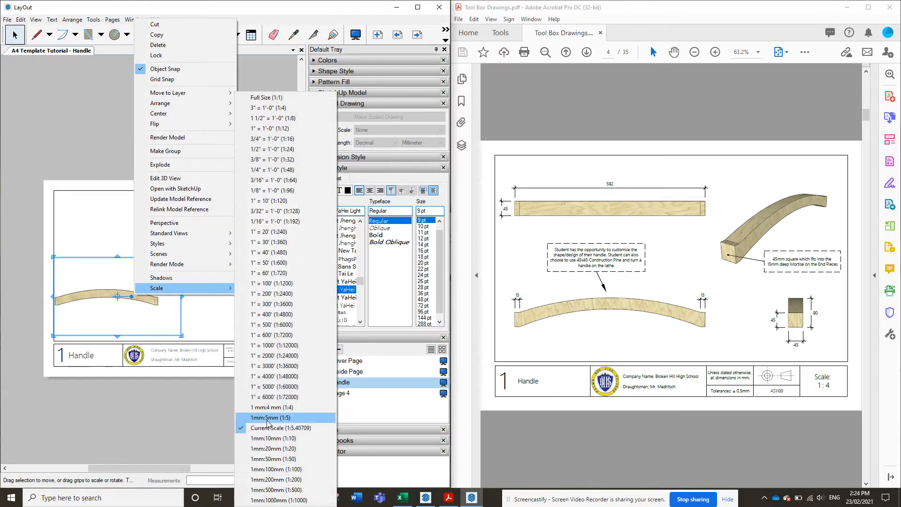
pyautogui.click(288, 408)
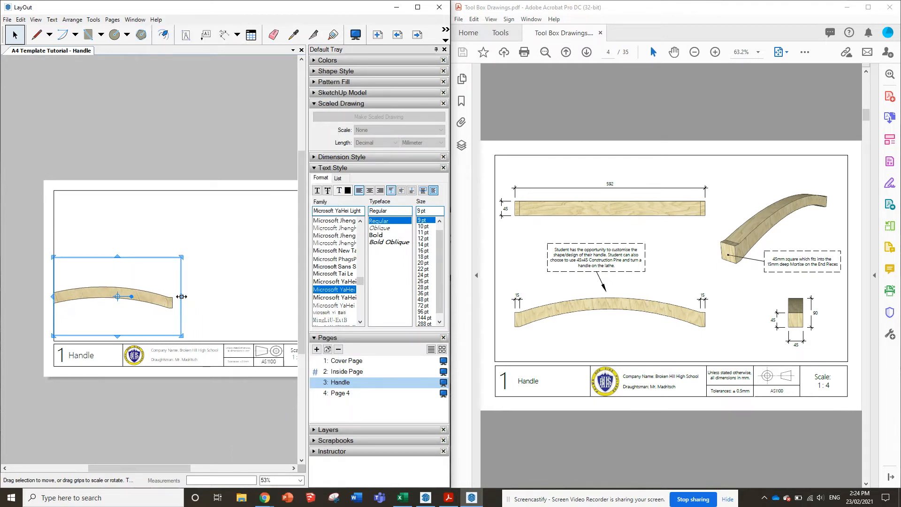
# Widen the handle viewport and shift the model inside it to show the whole handle, positioning the view inside the drawing frame
pyautogui.moveTo(182, 296); pyautogui.dragTo(207, 296)
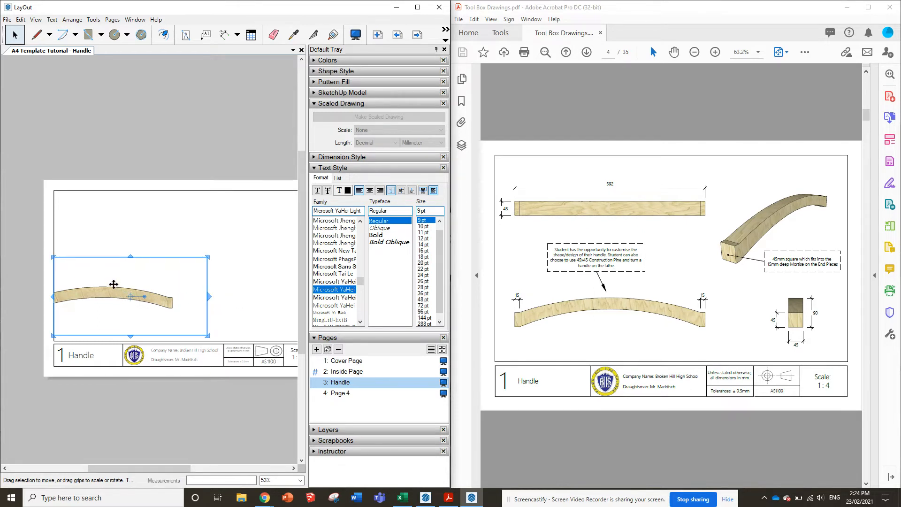
pyautogui.press('Escape')
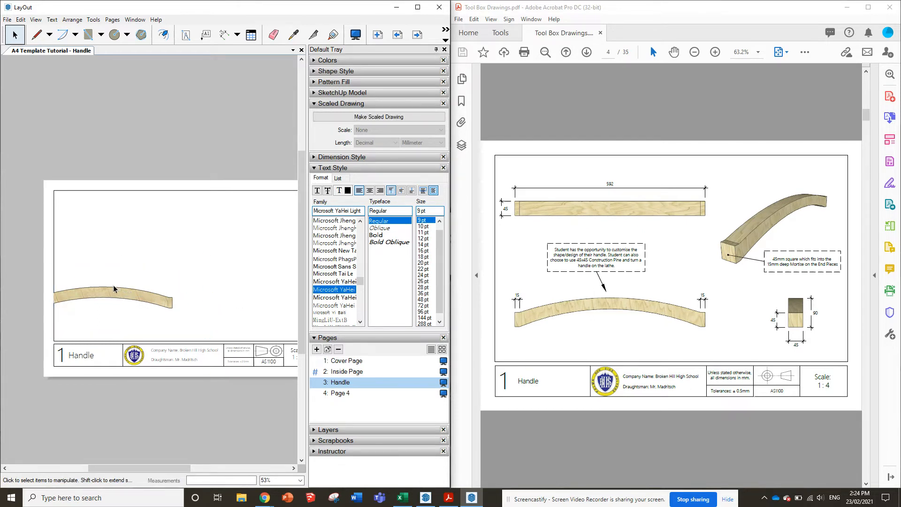
pyautogui.click(114, 291)
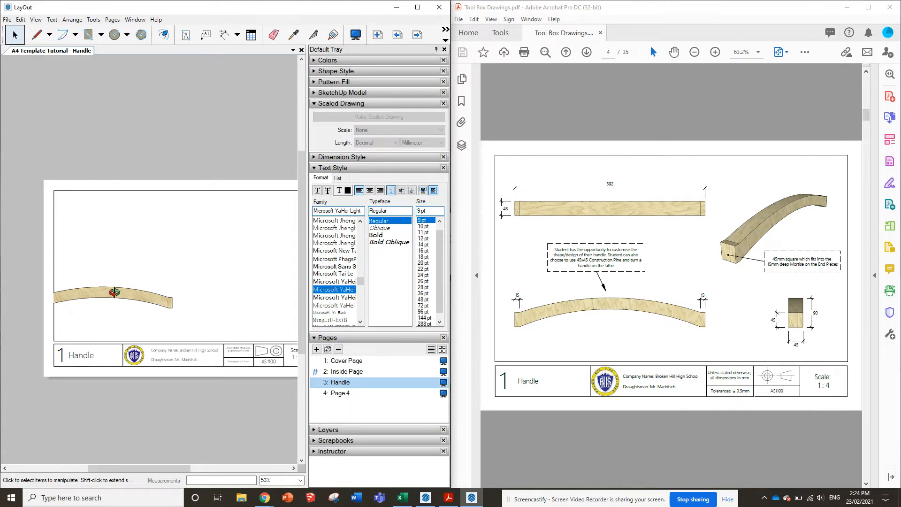
pyautogui.click(115, 291)
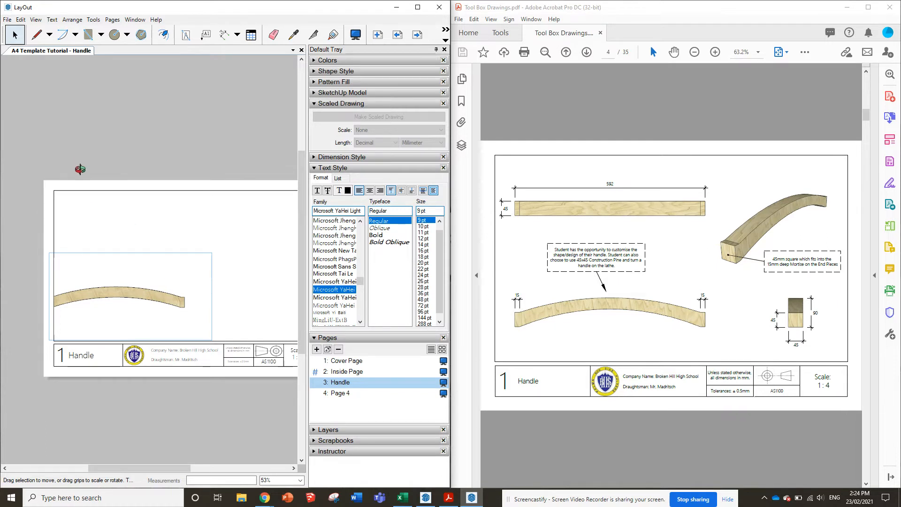
pyautogui.click(104, 250)
pyautogui.click(134, 298)
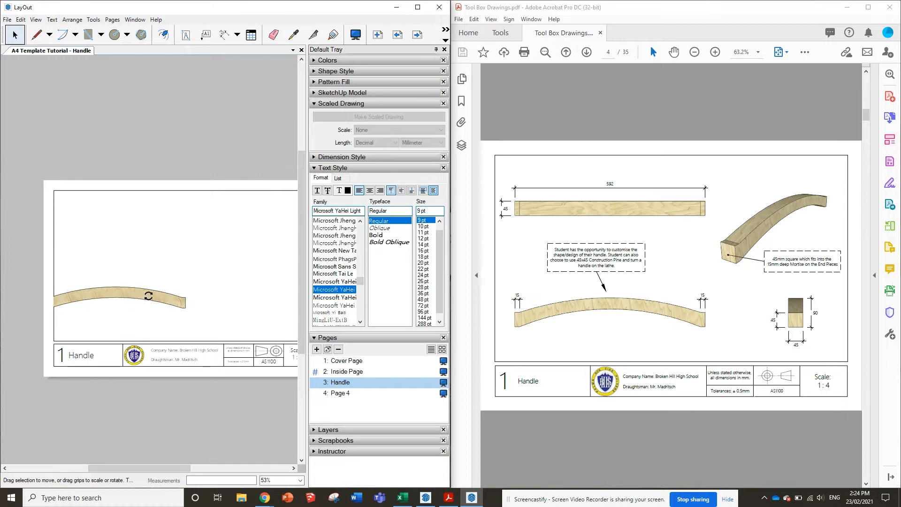
pyautogui.moveTo(49, 297); pyautogui.dragTo(95, 301)
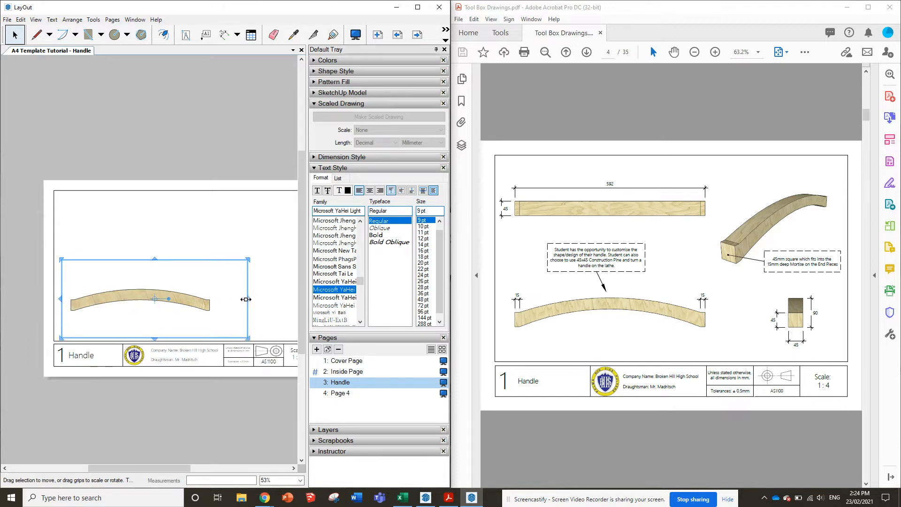
# Adjust the side edges of the handle's front view viewport so that it encloses the whole handle
pyautogui.moveTo(246, 299); pyautogui.dragTo(227, 300)
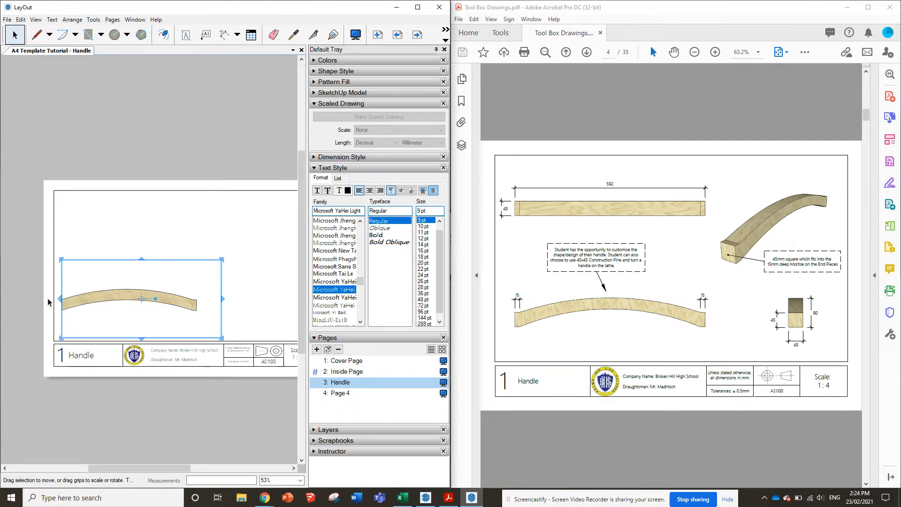
pyautogui.moveTo(58, 299); pyautogui.dragTo(166, 297)
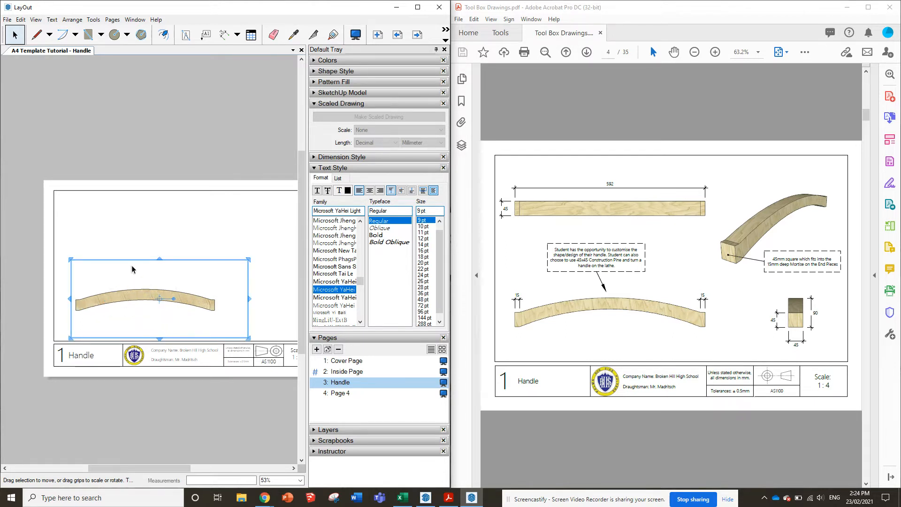
pyautogui.click(271, 263)
pyautogui.scroll(2, 271, 263)
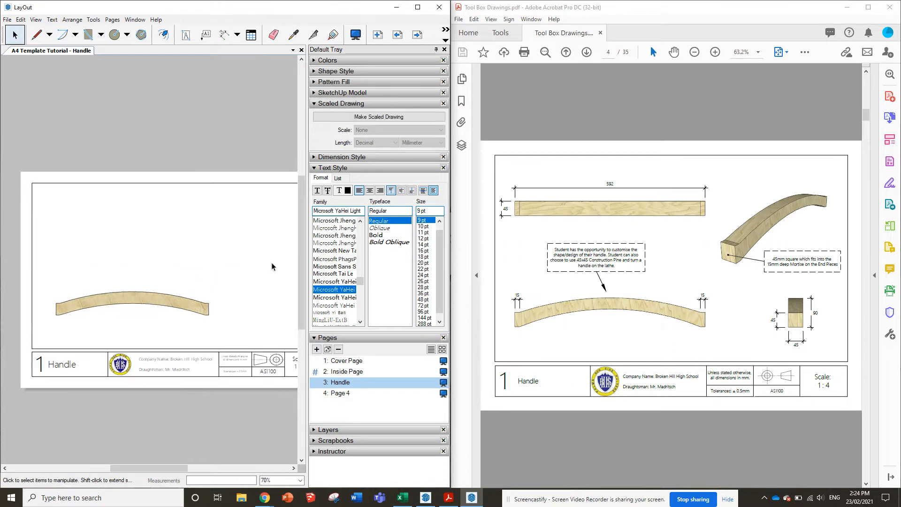
pyautogui.scroll(-2, 157, 309)
pyautogui.scroll(1, 253, 293)
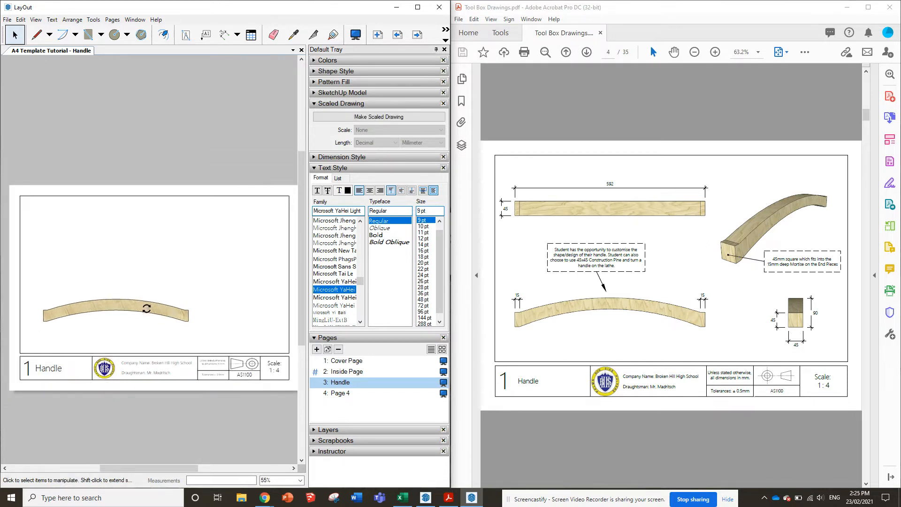
# Nudge the handle's front view left and slightly down inside the drawing frame
pyautogui.click(168, 306)
pyautogui.press('Left')
pyautogui.press('Left')
pyautogui.press('Left')
pyautogui.press('Left')
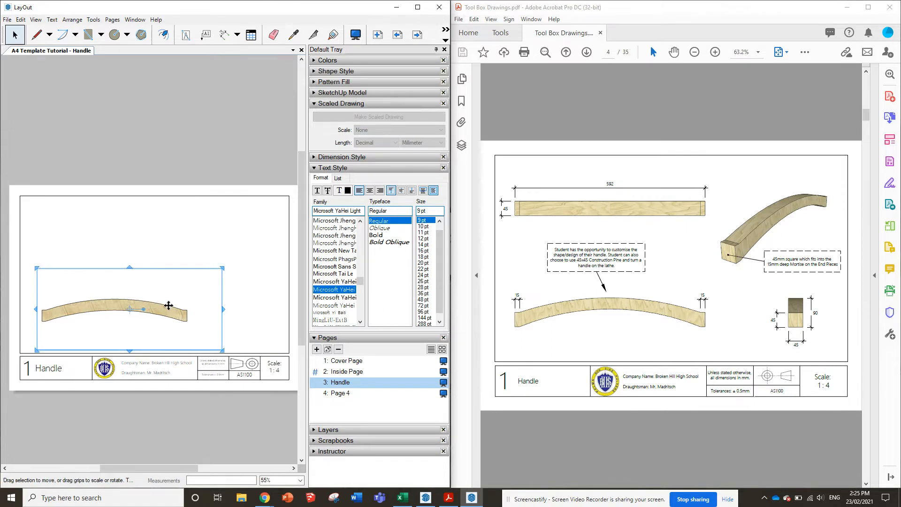
pyautogui.press('Left')
pyautogui.press('Left')
pyautogui.press('Left')
pyautogui.press('Left')
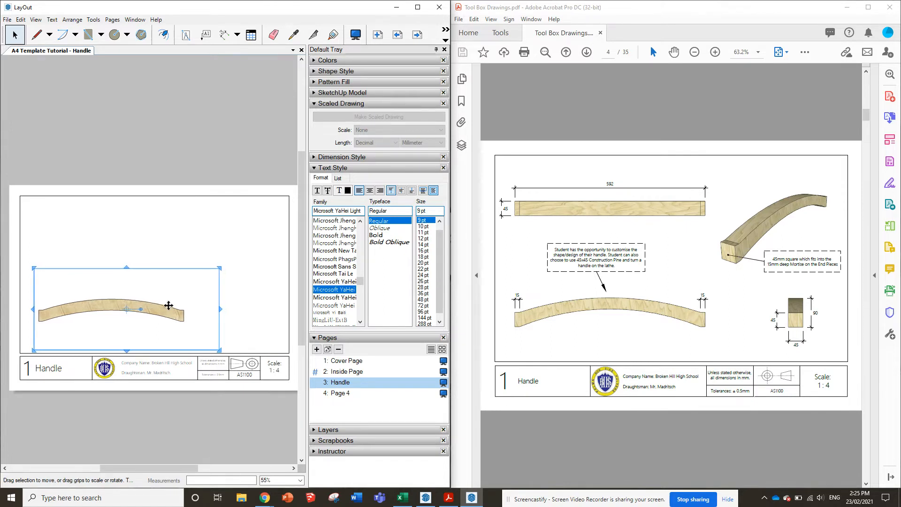
pyautogui.press('Left')
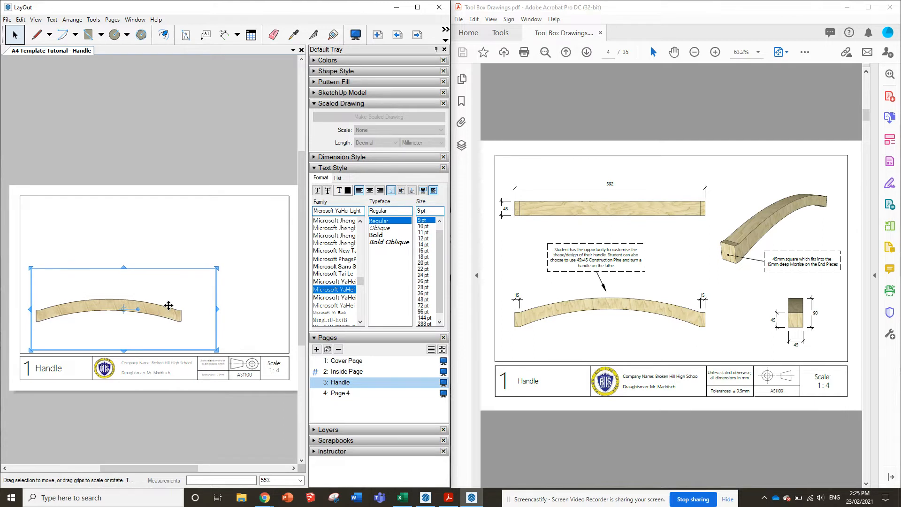
pyautogui.press('Down')
pyautogui.press('Down')
pyautogui.press('Down')
pyautogui.press('Left')
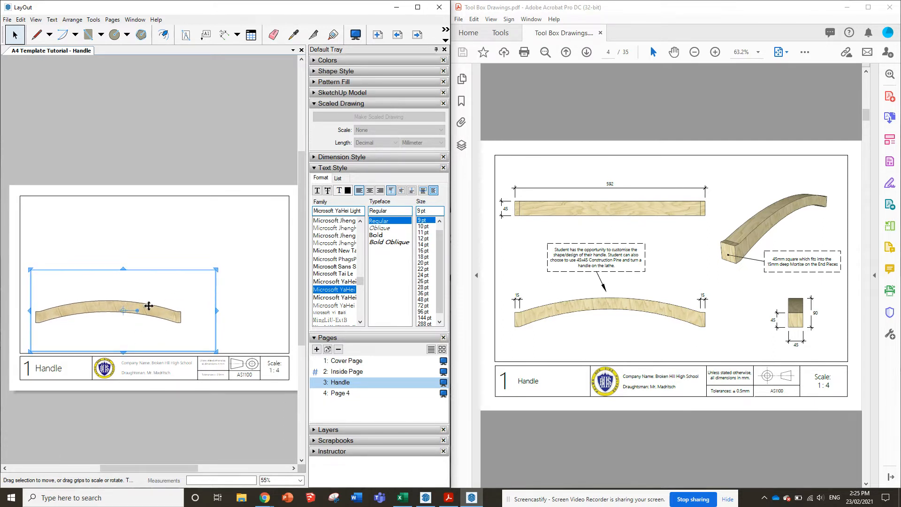
# Copy the front view about 50 mm straight up and set the copy to the Top (Relative) standard view
pyautogui.moveTo(150, 305); pyautogui.dragTo(152, 259)
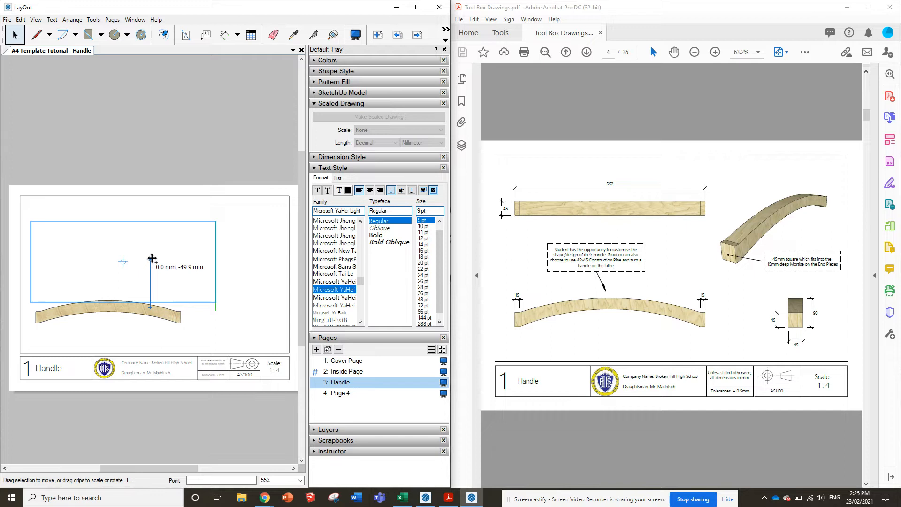
pyautogui.keyDown('ctrl'); pyautogui.moveTo(152, 258); pyautogui.dragTo(156, 257); pyautogui.keyUp('ctrl')
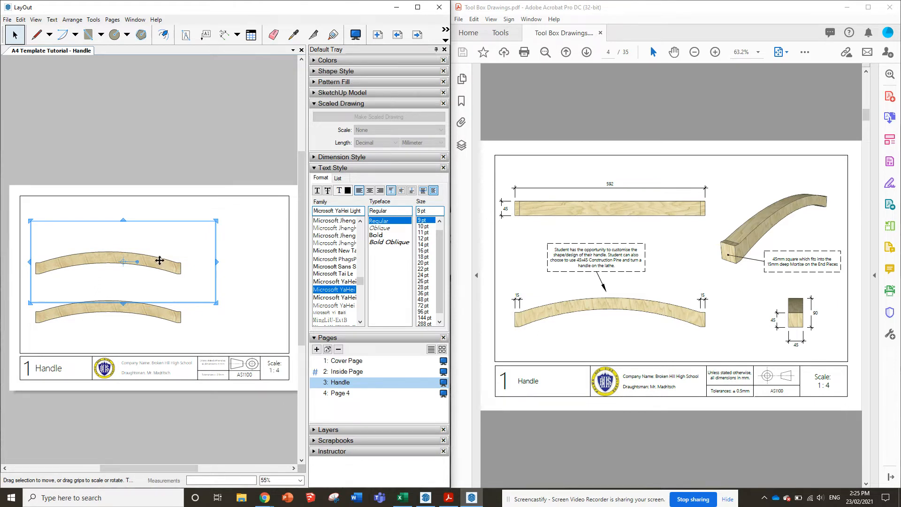
pyautogui.rightClick(160, 261)
pyautogui.moveTo(200, 430)
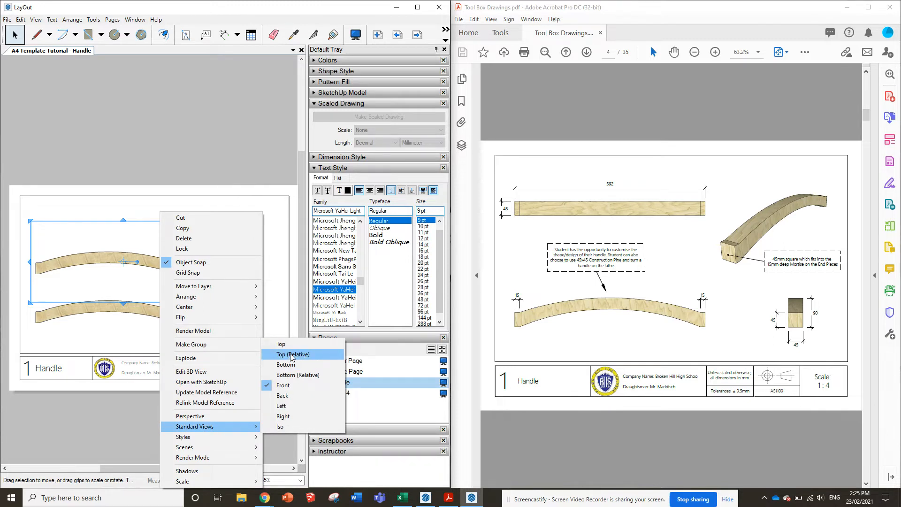
pyautogui.click(291, 356)
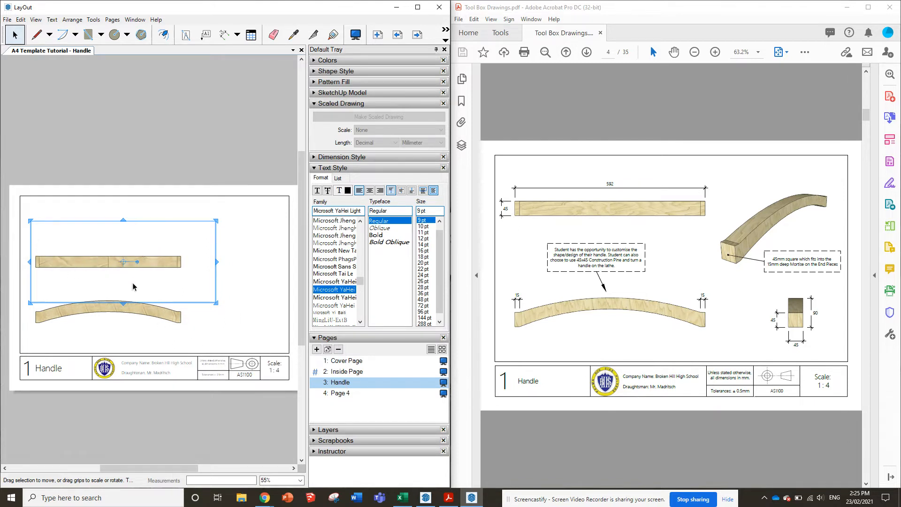
# Nudge the handle's top view upward to increase its spacing from the front view
pyautogui.press('Up')
pyautogui.press('Up')
pyautogui.press('Up')
pyautogui.press('Up')
pyautogui.press('Up')
pyautogui.press('Up')
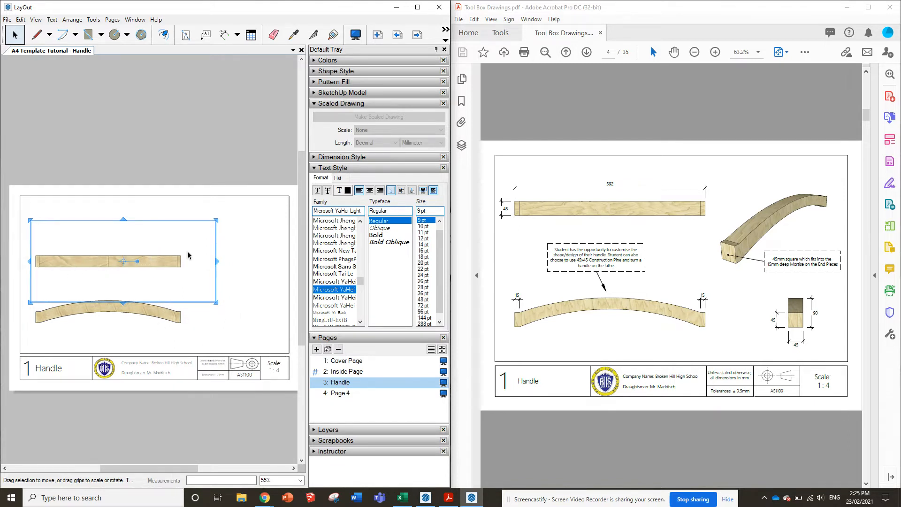
pyautogui.press('Up')
pyautogui.press('Up')
pyautogui.press('Up')
pyautogui.press('Up')
pyautogui.press('Up')
pyautogui.press('Up')
pyautogui.press('Up')
pyautogui.press('Up')
pyautogui.press('Up')
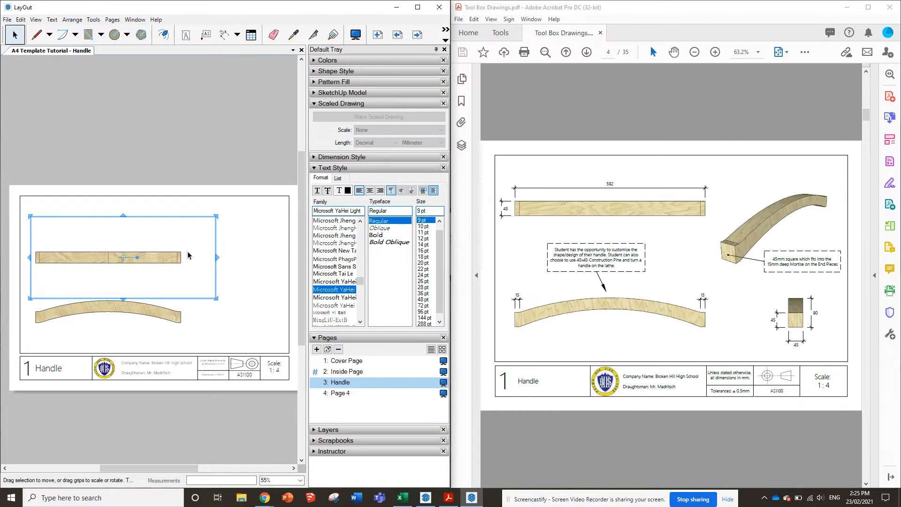
pyautogui.press('Up')
pyautogui.press('Up')
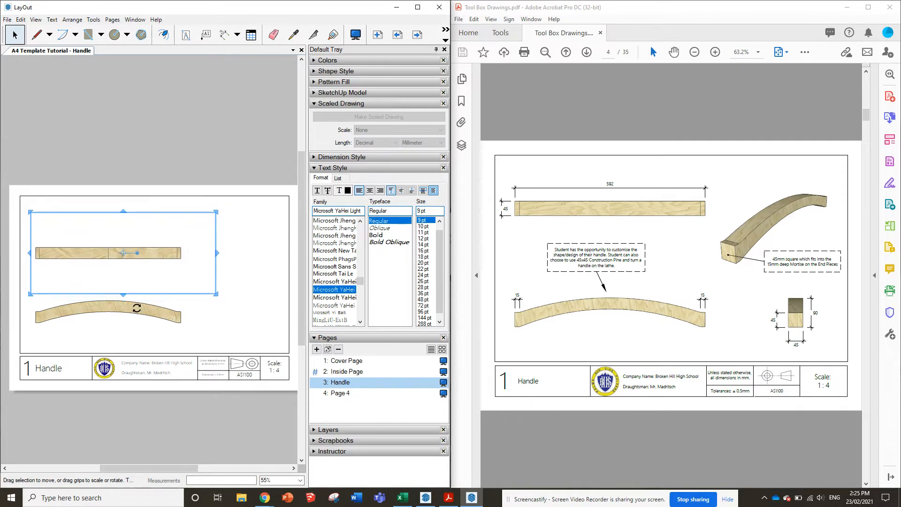
# Copy the front view horizontally to the right and set the copy to the Right standard view
pyautogui.click(137, 308)
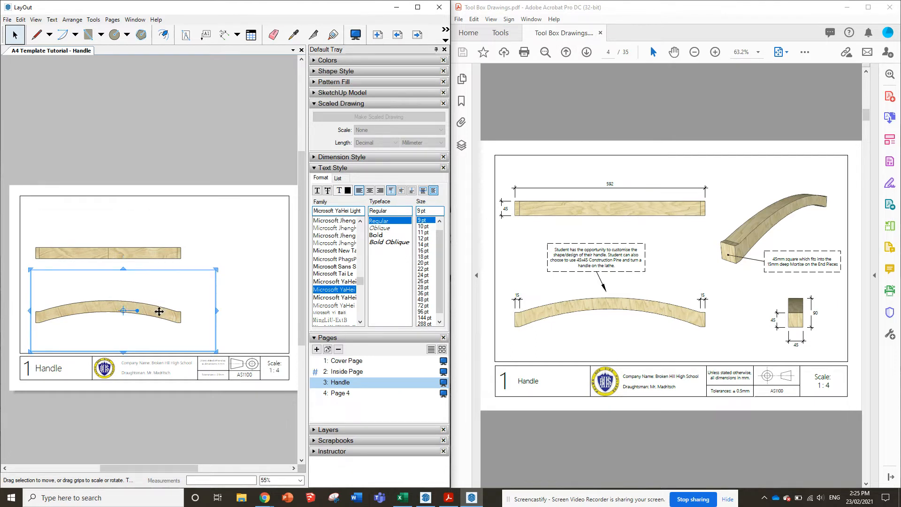
pyautogui.moveTo(160, 312); pyautogui.dragTo(231, 309)
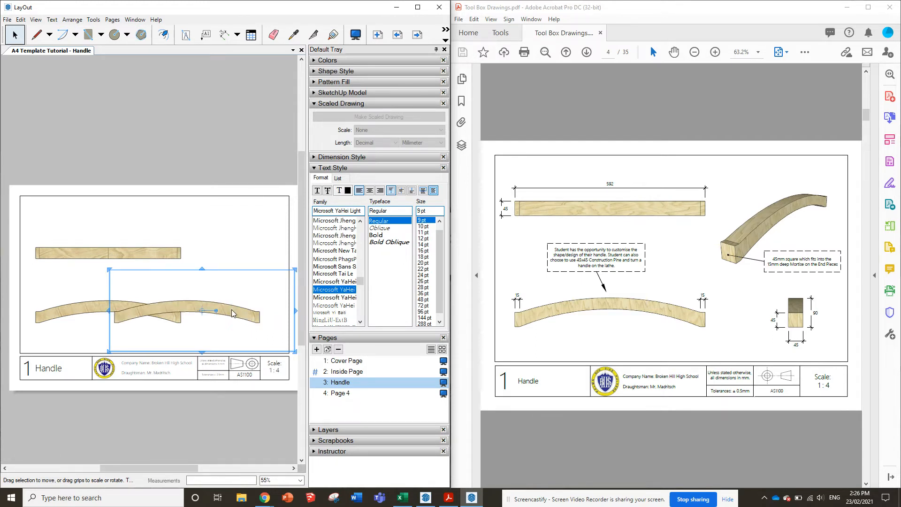
pyautogui.rightClick(232, 311)
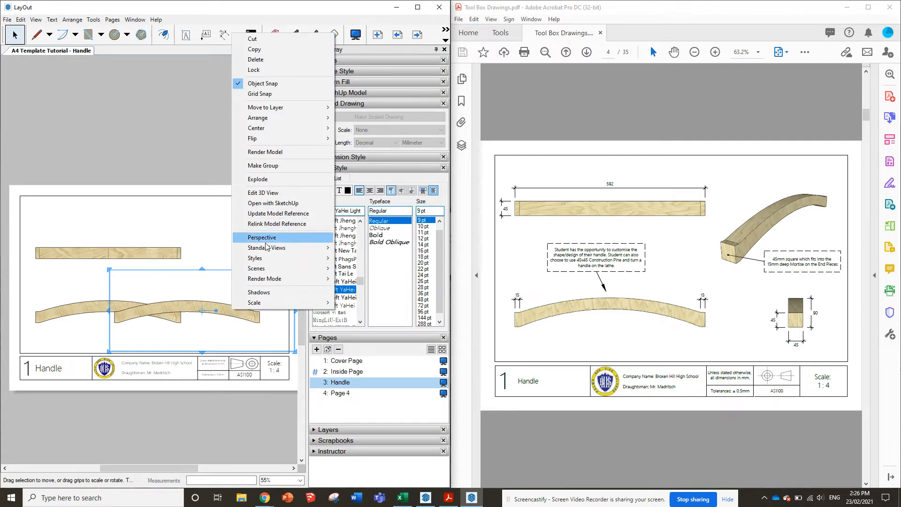
pyautogui.moveTo(279, 249)
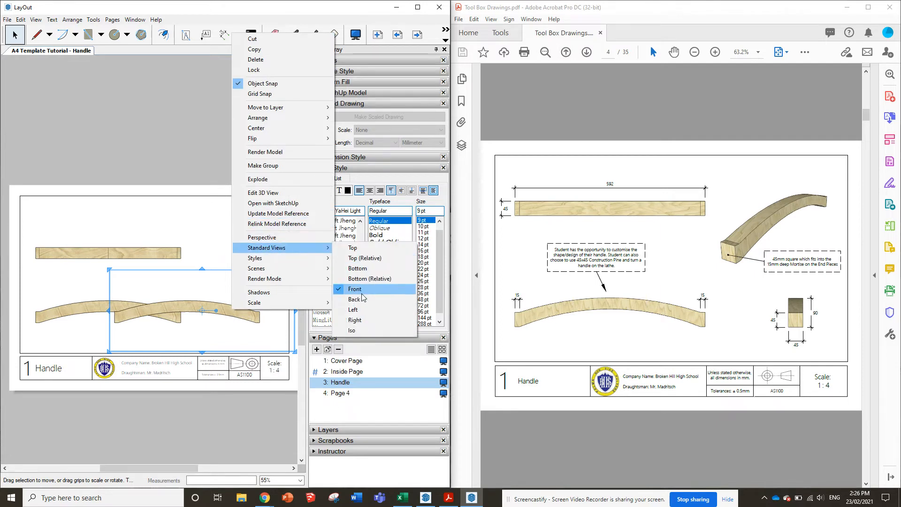
pyautogui.click(362, 320)
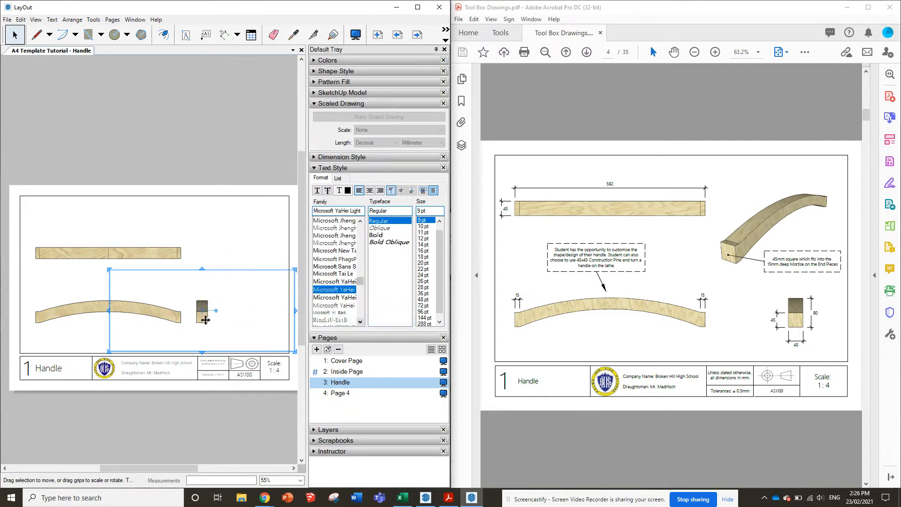
# Narrow the end view's viewport from both sides so that it frames only the handle's end
pyautogui.moveTo(113, 310); pyautogui.dragTo(206, 312)
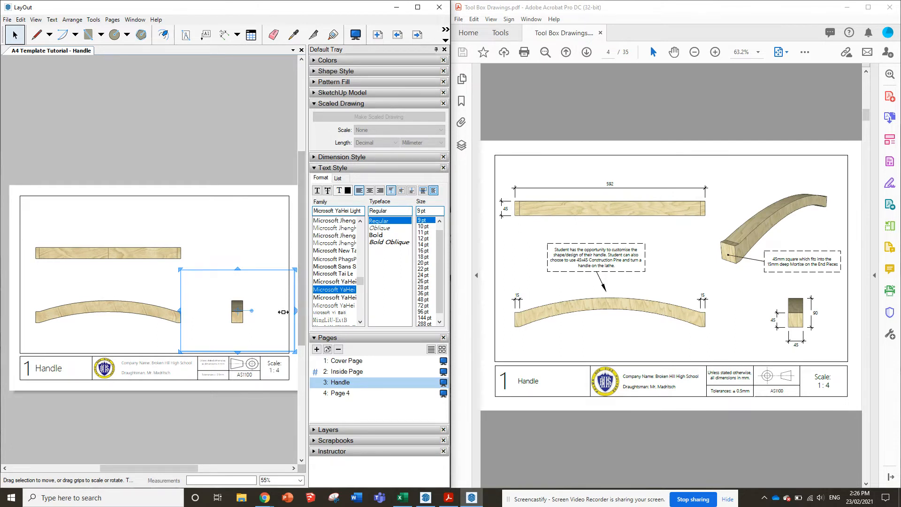
pyautogui.moveTo(283, 312); pyautogui.dragTo(261, 313)
pyautogui.click(275, 318)
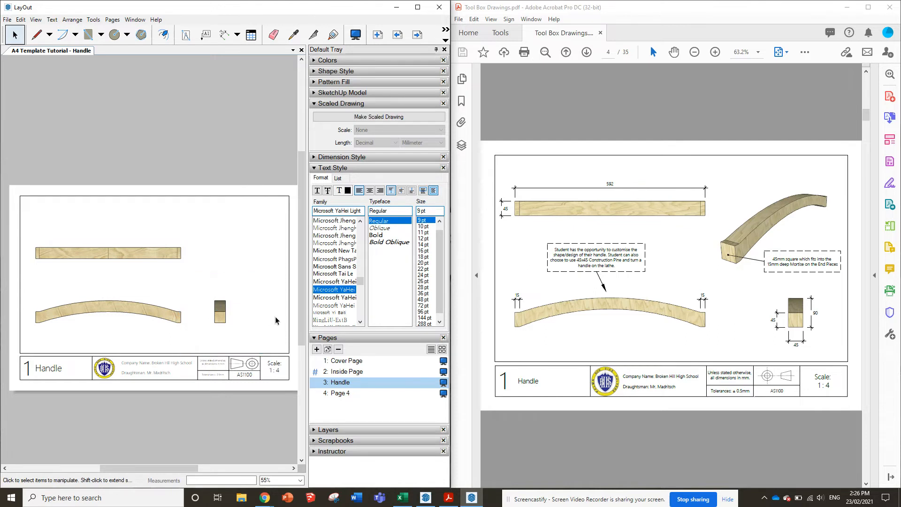
# Nudge the handle's end view to the right, further away from the front view
pyautogui.click(217, 312)
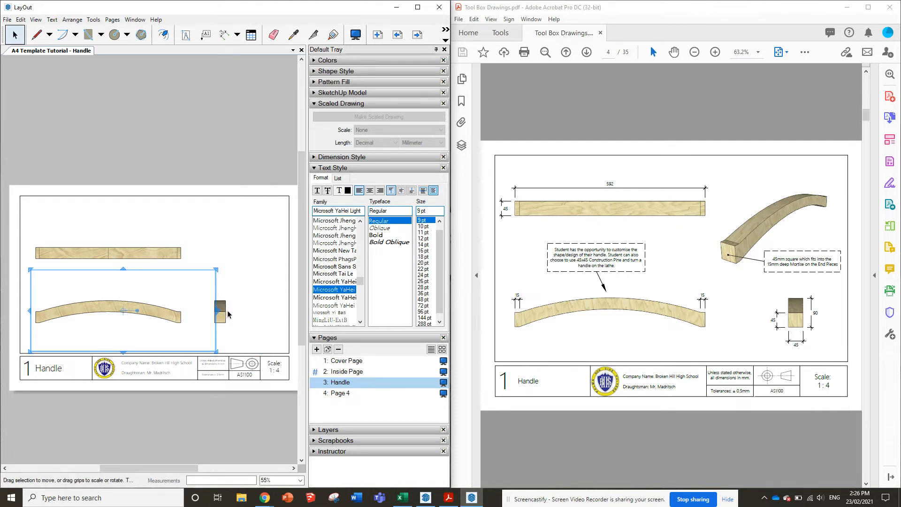
pyautogui.click(228, 311)
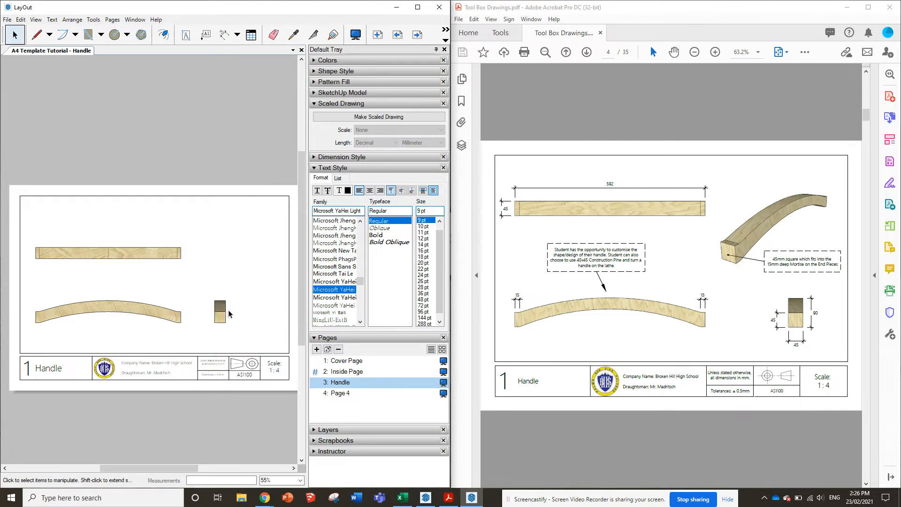
pyautogui.click(289, 310)
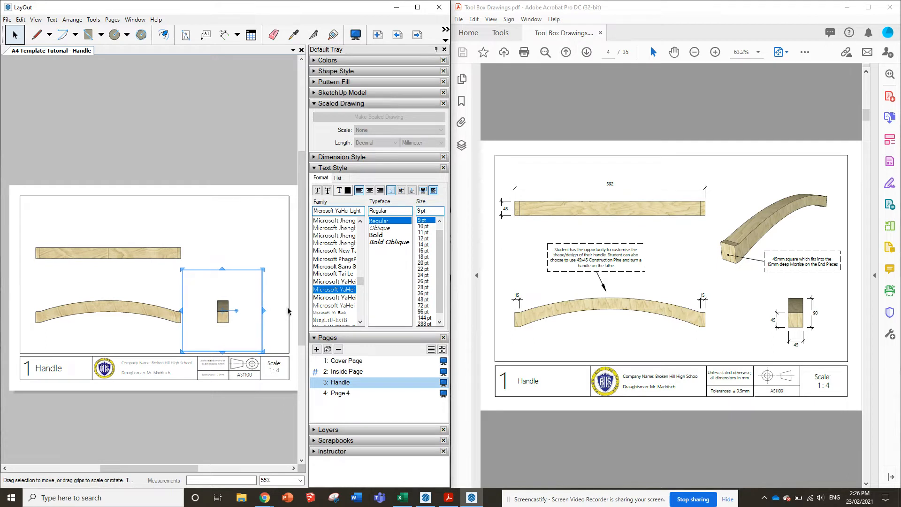
pyautogui.press('Right')
pyautogui.press('Right')
pyautogui.press('Right')
pyautogui.press('Right')
pyautogui.press('Right')
pyautogui.press('Right')
pyautogui.press('Right')
pyautogui.press('Right')
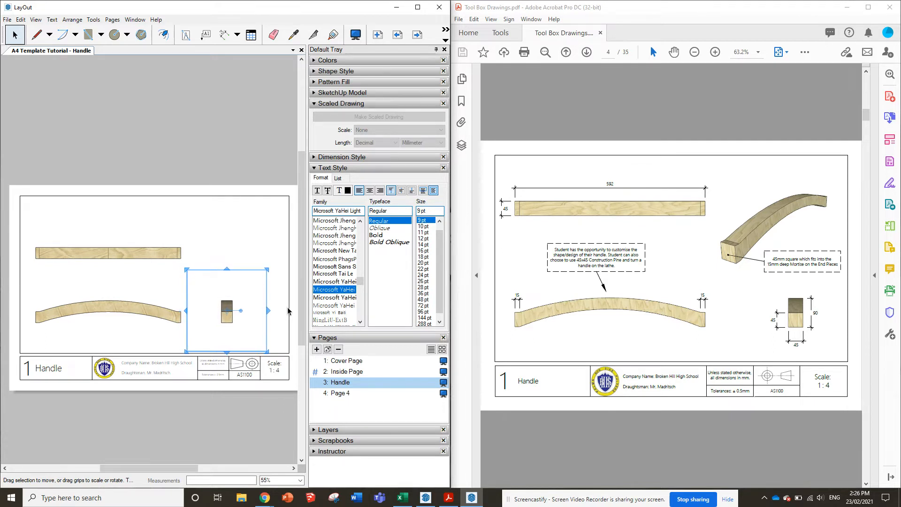
pyautogui.press('Right')
pyautogui.press('Right')
pyautogui.press('Right')
pyautogui.press('Right')
pyautogui.press('Right')
pyautogui.press('Right')
pyautogui.press('Right')
pyautogui.press('Right')
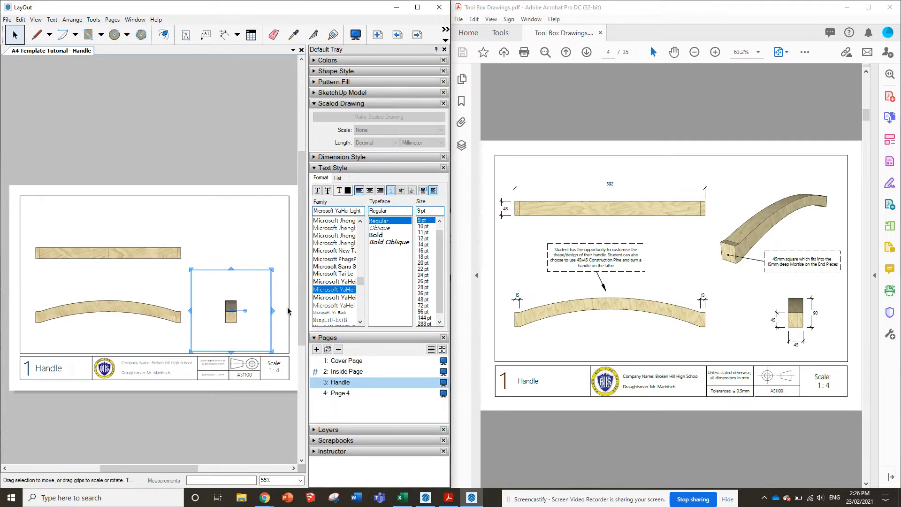
pyautogui.press('Right')
pyautogui.press('Right')
pyautogui.press('Right')
pyautogui.press('Right')
pyautogui.press('Right')
pyautogui.press('Right')
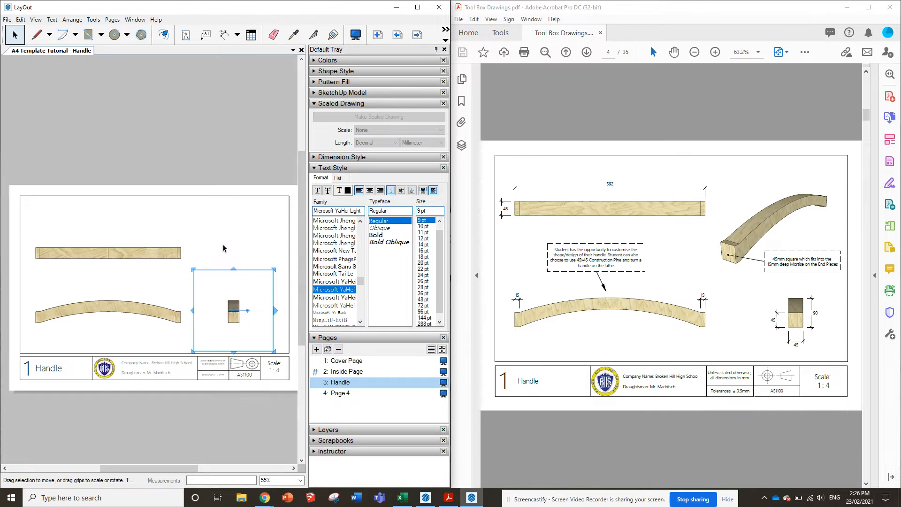
pyautogui.click(222, 243)
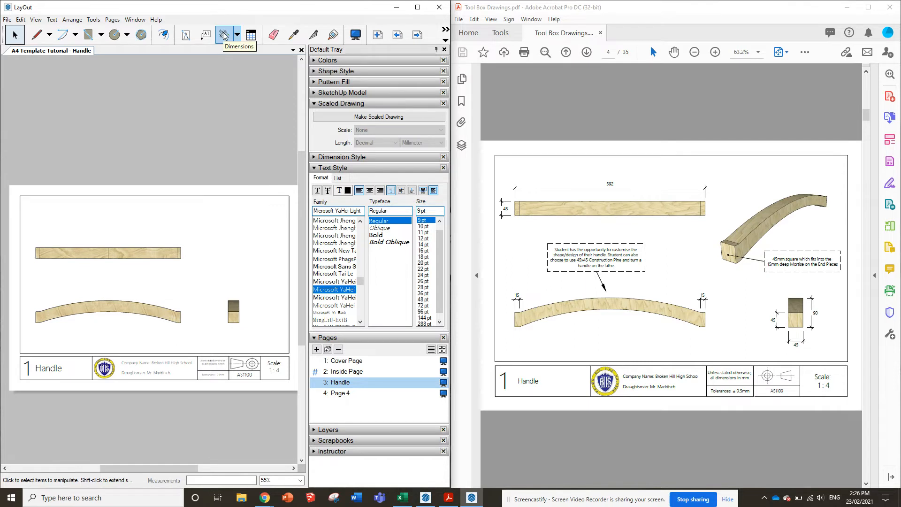
# Move the top view further up in small nudges to leave more room above the front view
pyautogui.click(132, 314)
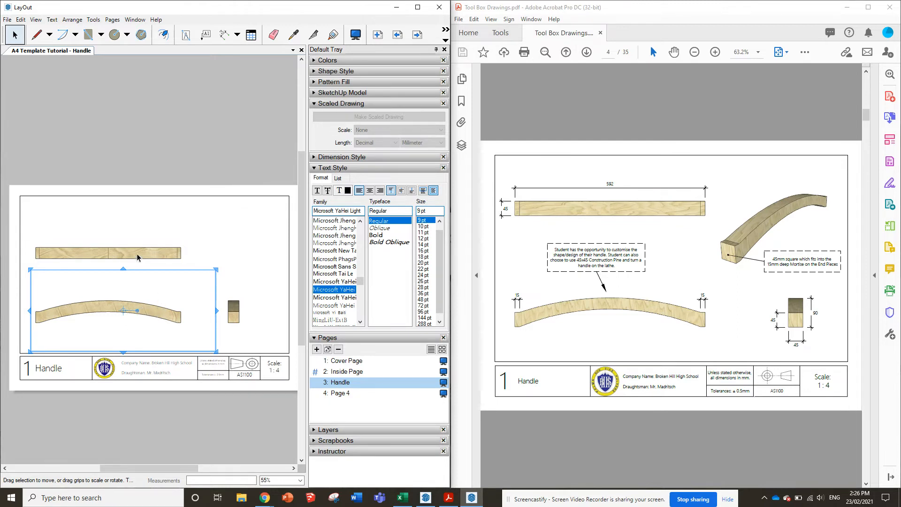
pyautogui.click(137, 253)
pyautogui.press('Up')
pyautogui.press('Up')
pyautogui.press('Up')
pyautogui.press('Up')
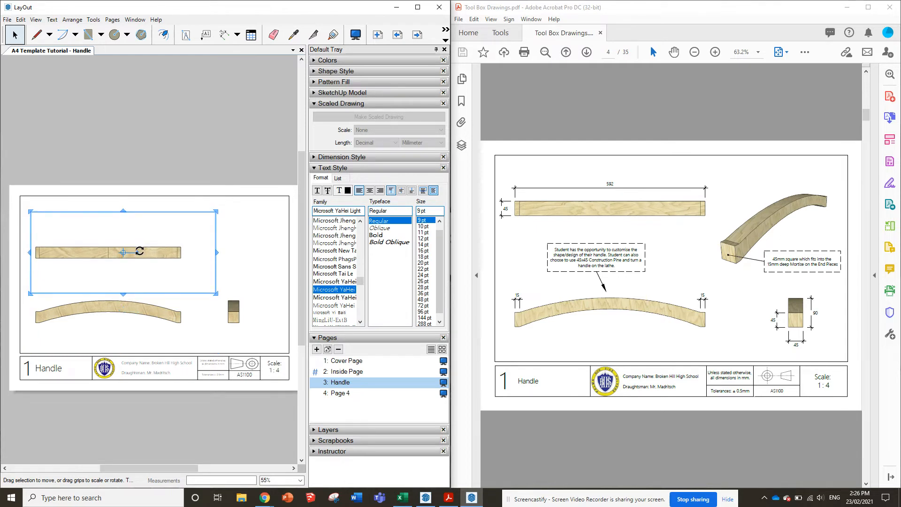
pyautogui.press('Up')
pyautogui.press('Up')
pyautogui.press('Up')
pyautogui.press('Up')
pyautogui.press('Up')
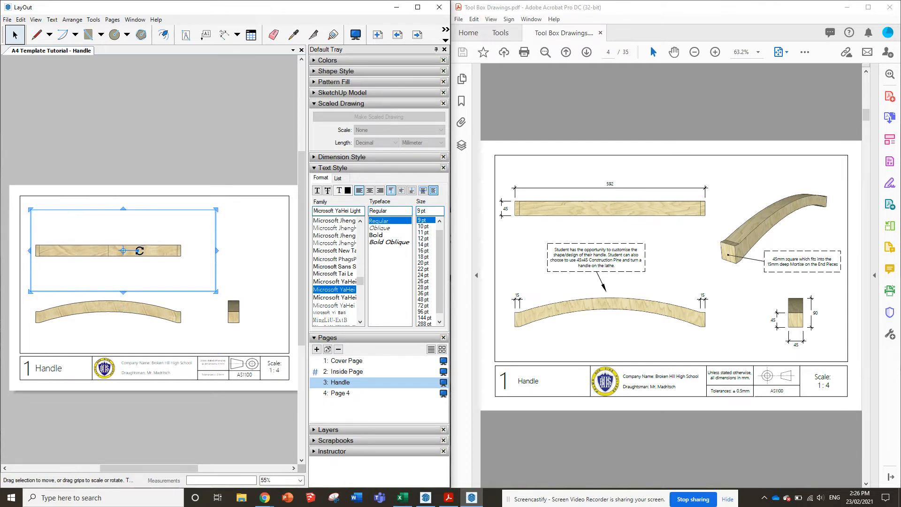
pyautogui.press('Up')
pyautogui.press('Up')
pyautogui.press('Up')
pyautogui.press('Up')
pyautogui.press('Up')
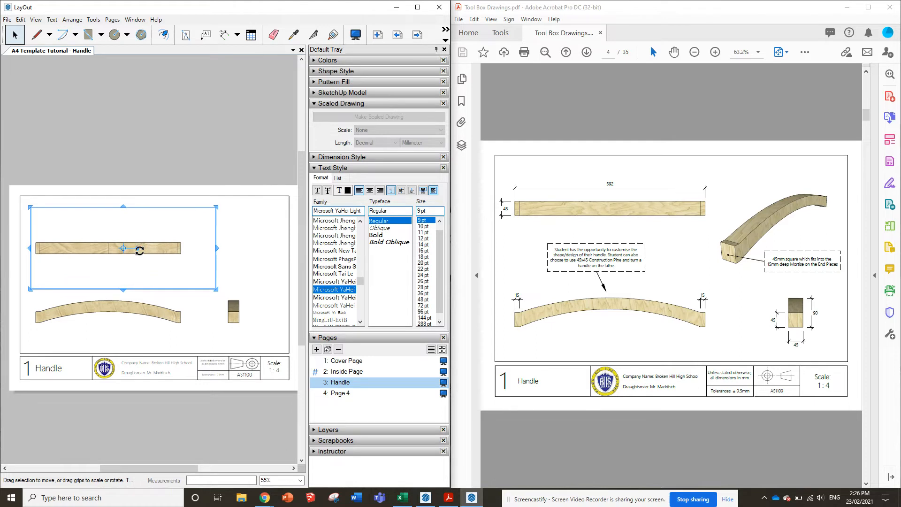
pyautogui.click(145, 311)
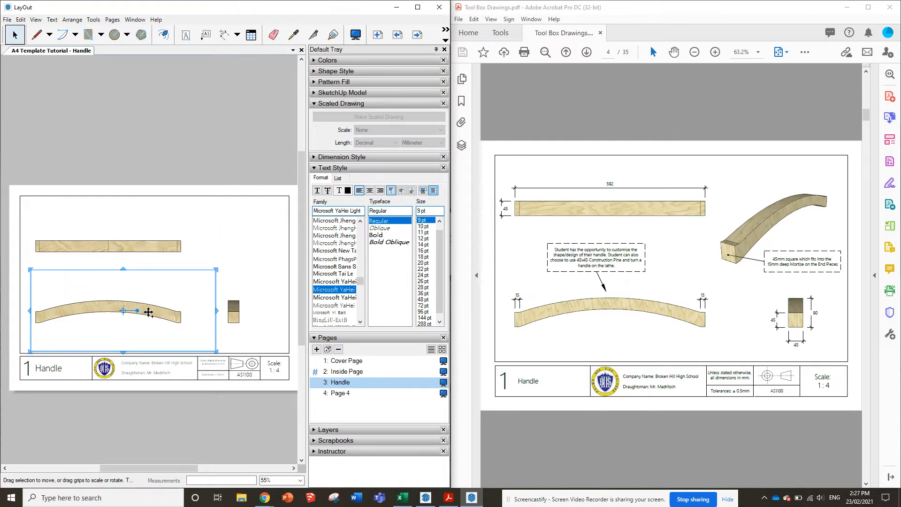
pyautogui.moveTo(149, 312); pyautogui.dragTo(234, 238)
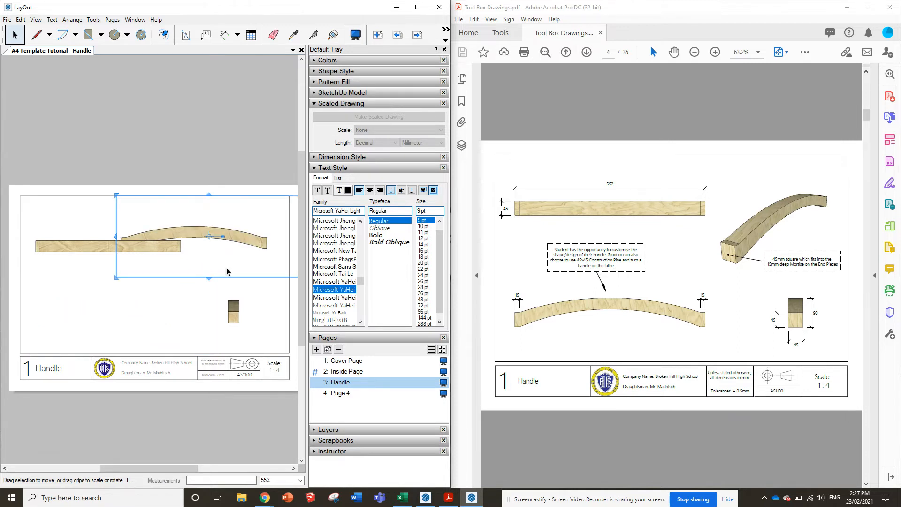
pyautogui.hotkey('ctrl', 'z')
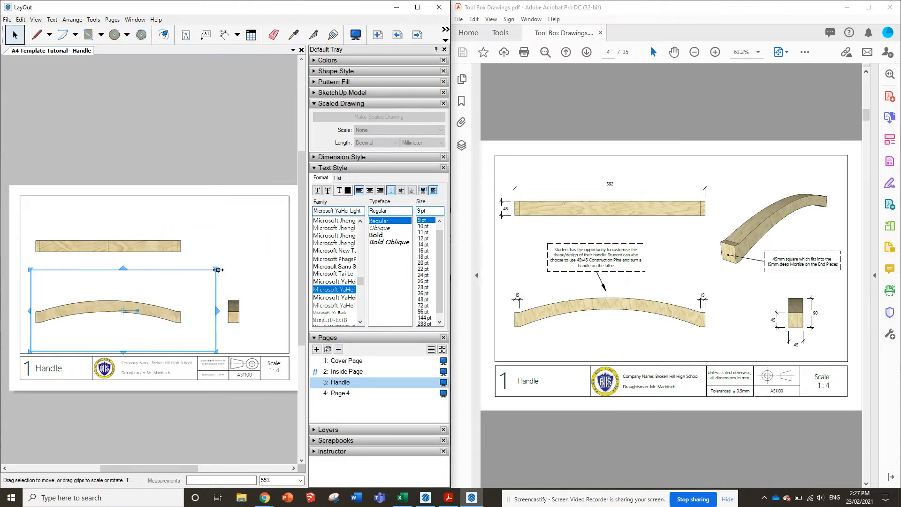
pyautogui.moveTo(157, 312); pyautogui.dragTo(191, 285)
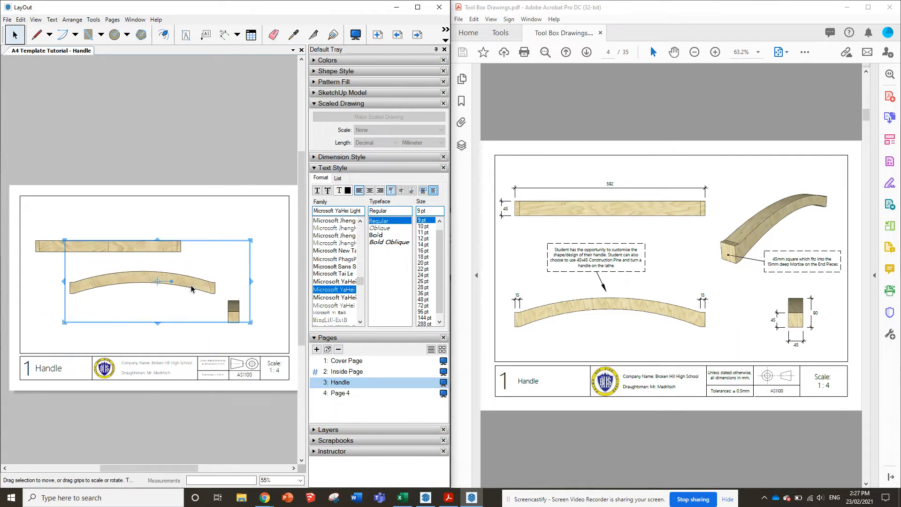
pyautogui.hotkey('ctrl', 'z')
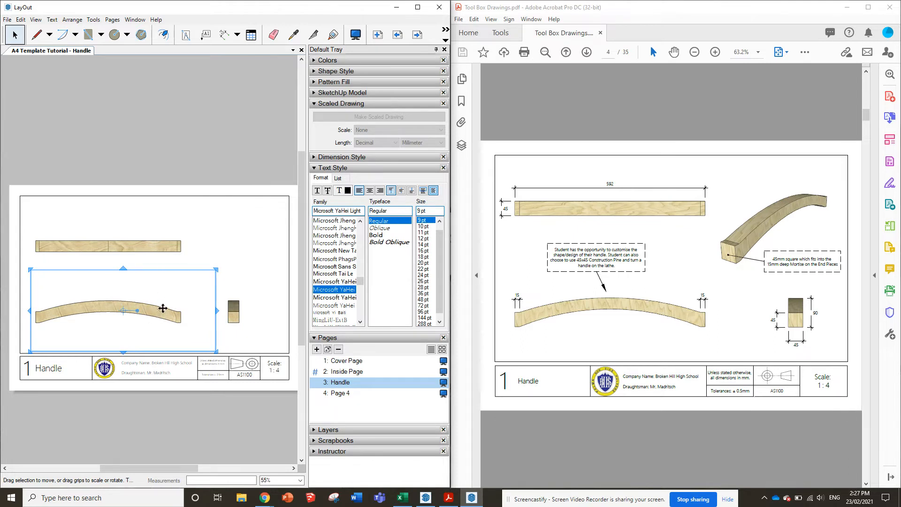
# Copy the handle's front view diagonally up to the right and set the copy to the Iso standard view
pyautogui.moveTo(158, 313); pyautogui.dragTo(212, 275)
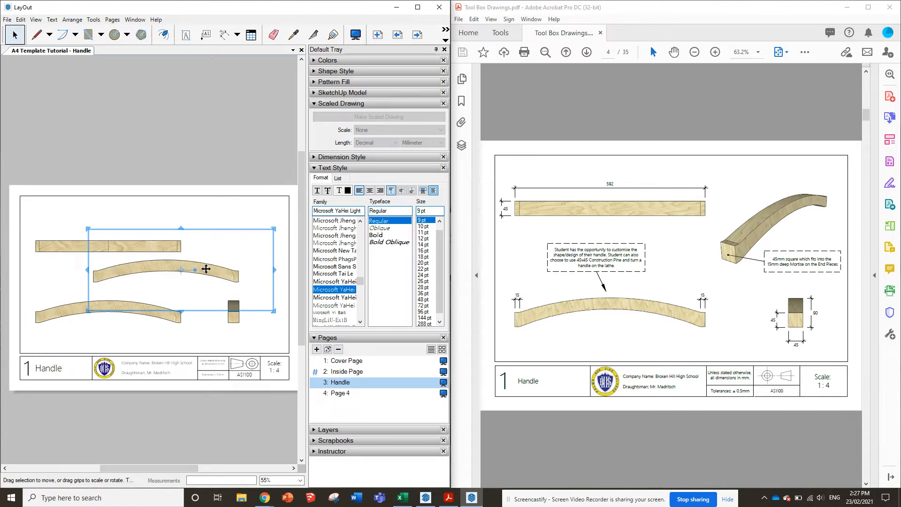
pyautogui.rightClick(214, 274)
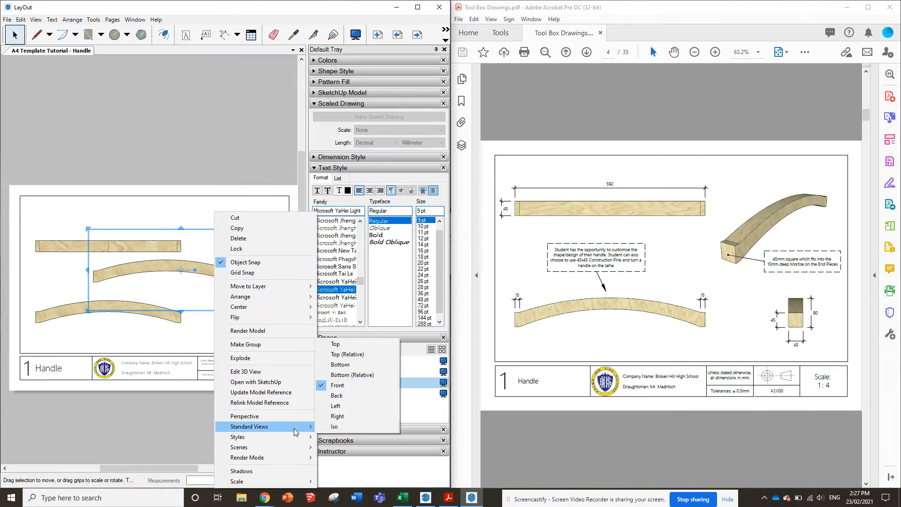
pyautogui.click(340, 430)
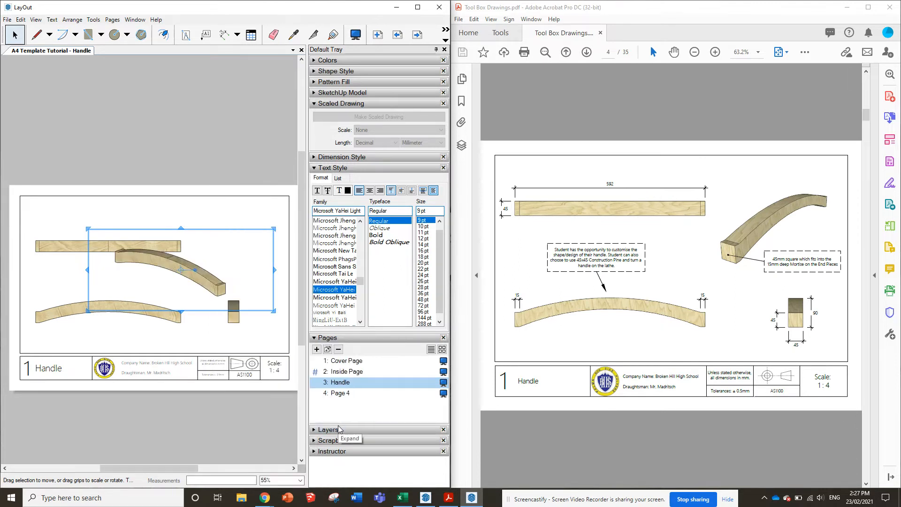
# Orbit the iso copy so the handle rises to the right with its end facing front, and turn on Perspective
pyautogui.moveTo(211, 278); pyautogui.dragTo(147, 276)
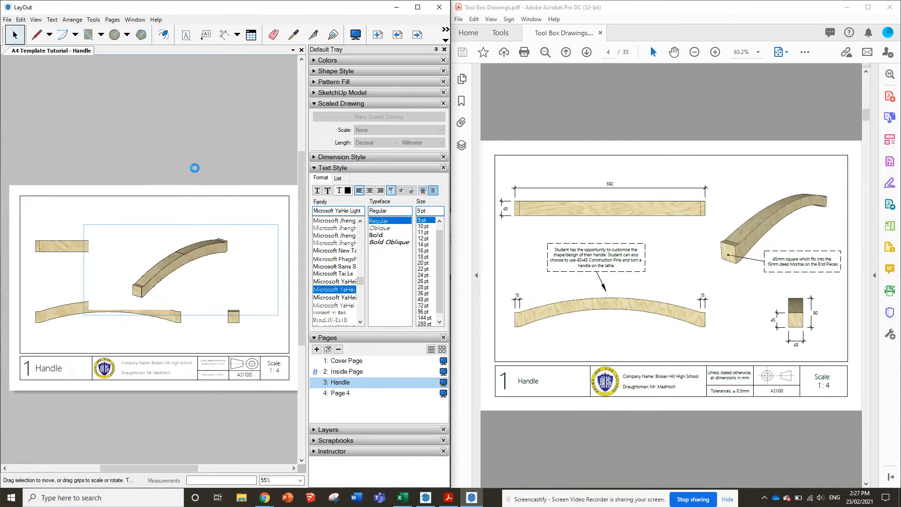
pyautogui.click(186, 261)
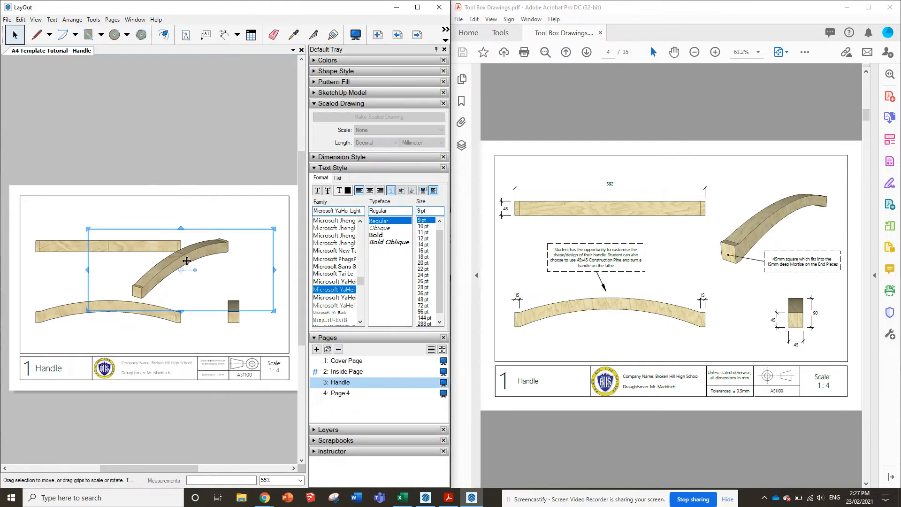
pyautogui.rightClick(191, 255)
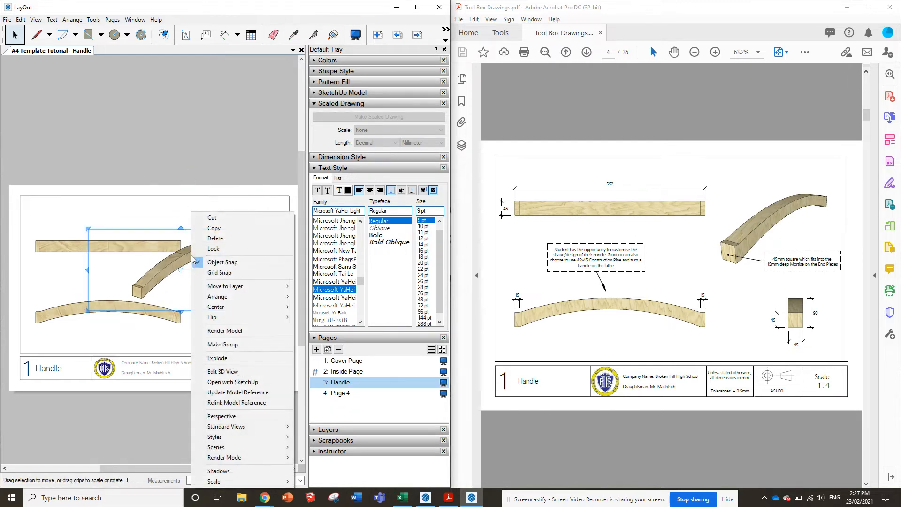
pyautogui.click(240, 417)
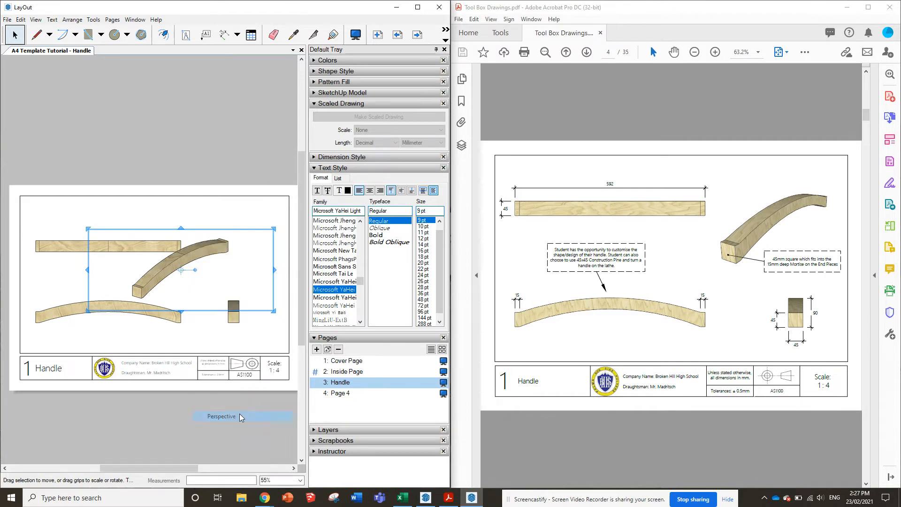
# Enlarge the handle inside the perspective viewport and orbit it so that its near end faces the viewer
pyautogui.doubleClick(197, 261)
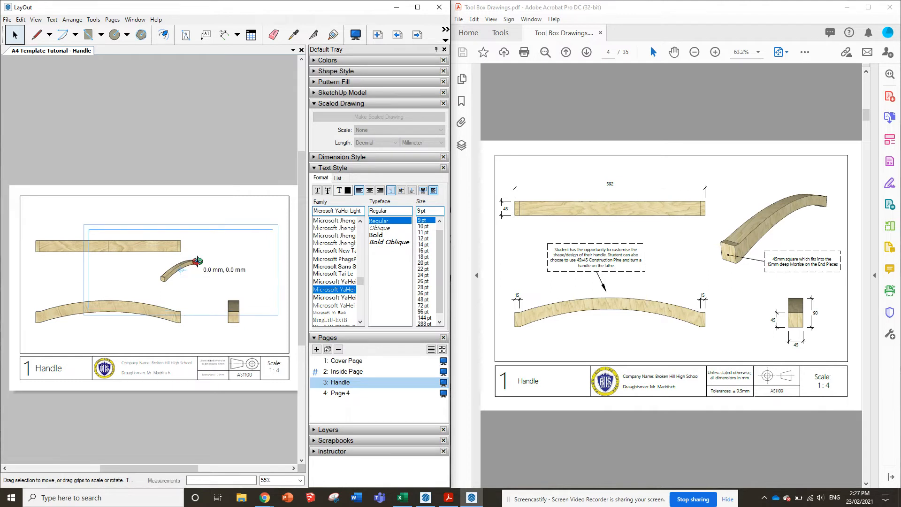
pyautogui.moveTo(197, 261); pyautogui.dragTo(117, 296)
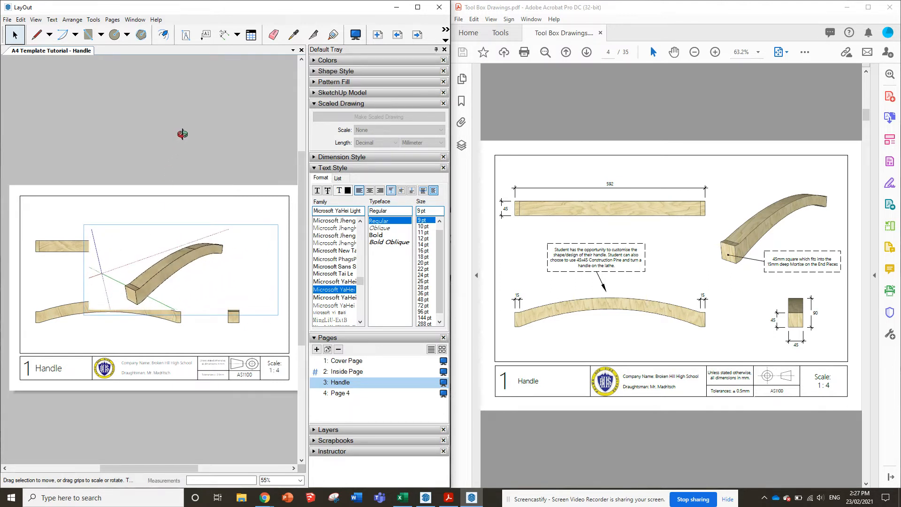
pyautogui.click(181, 134)
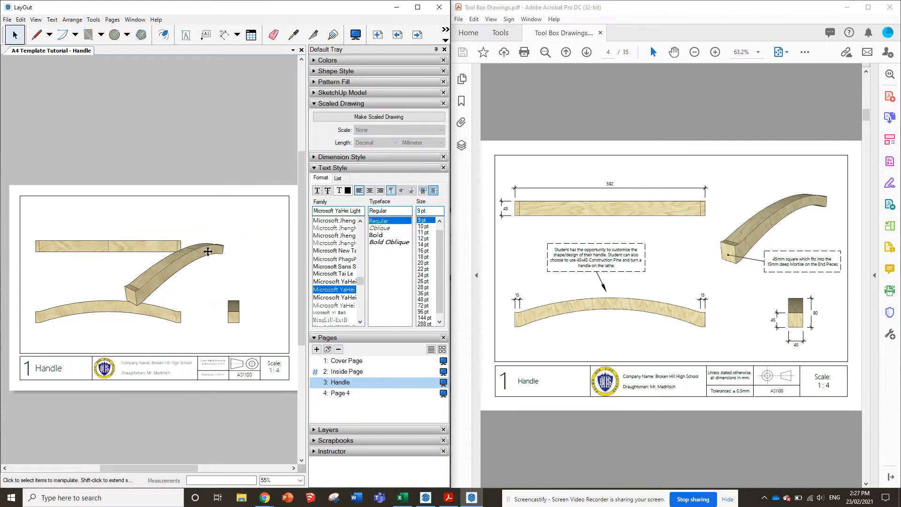
# Place the pictorial view in the drawing frame's upper-right corner and fit its viewport and zoom to the handle
pyautogui.moveTo(207, 251); pyautogui.dragTo(225, 219)
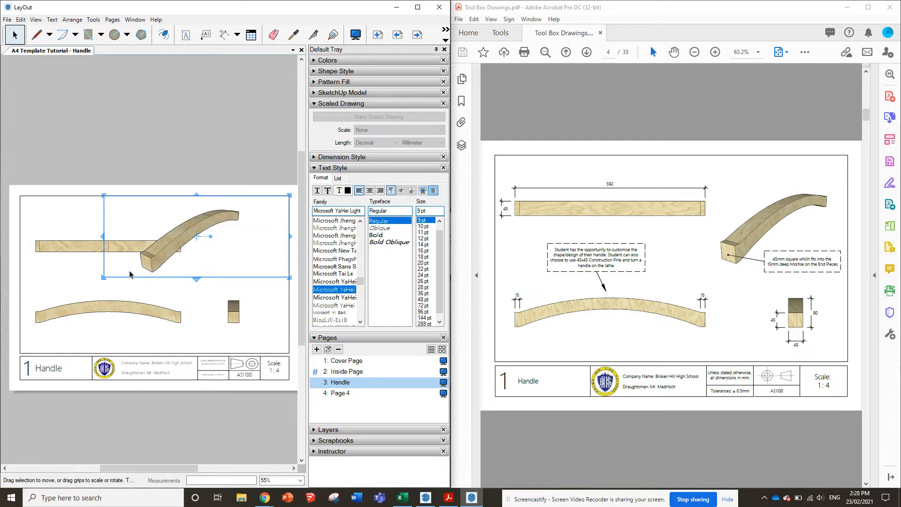
pyautogui.moveTo(139, 291); pyautogui.dragTo(168, 291)
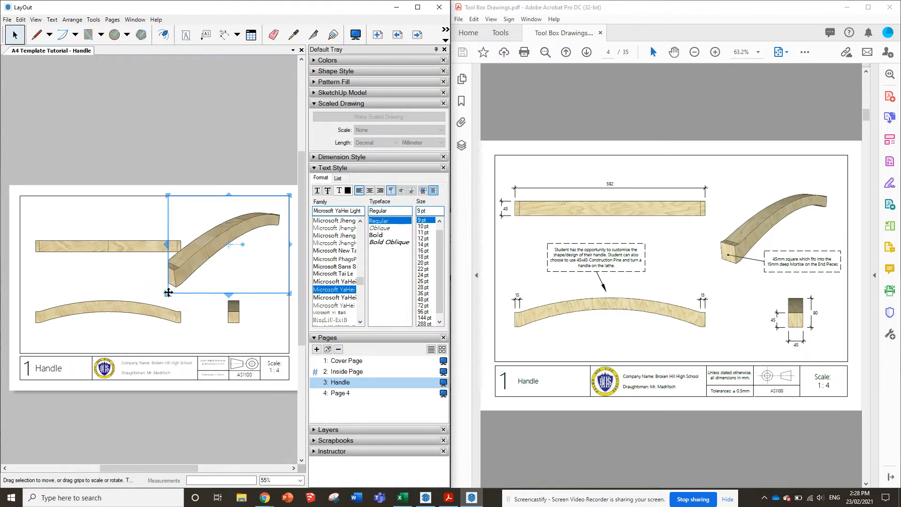
pyautogui.doubleClick(207, 235)
pyautogui.scroll(-5, 222, 254)
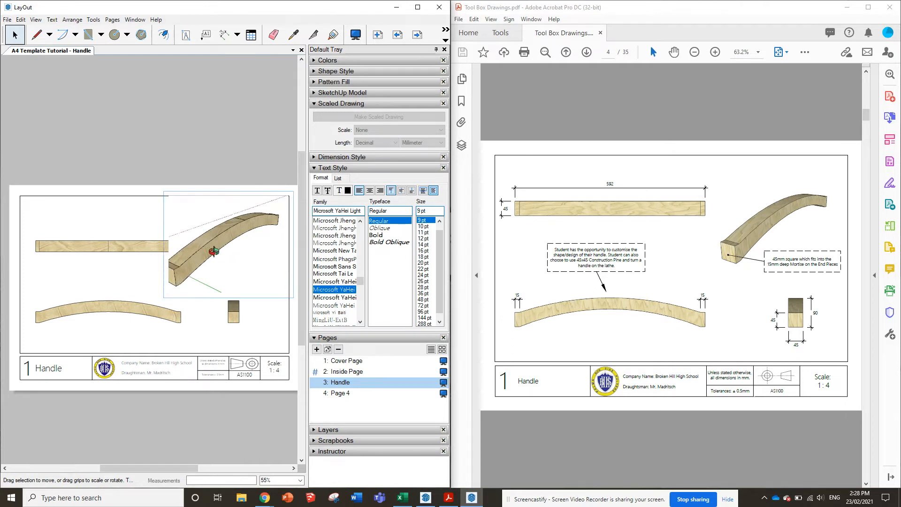
pyautogui.scroll(3, 193, 244)
pyautogui.scroll(-2, 263, 226)
pyautogui.scroll(2, 280, 221)
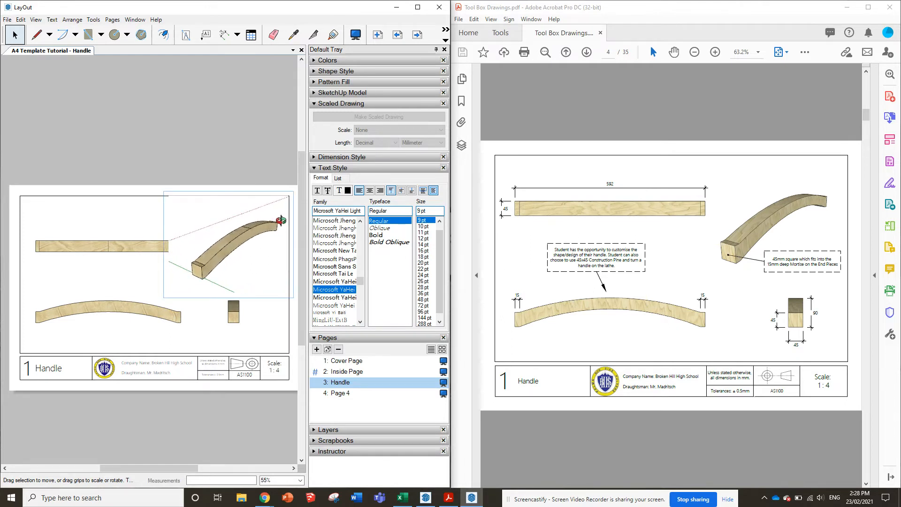
pyautogui.click(183, 134)
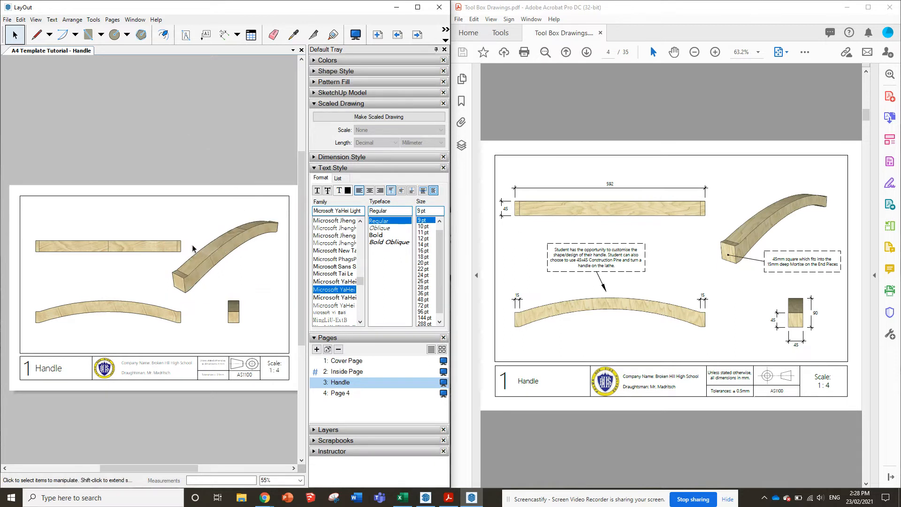
# Move the handle's top view further up, keeping it aligned above the front view
pyautogui.click(141, 241)
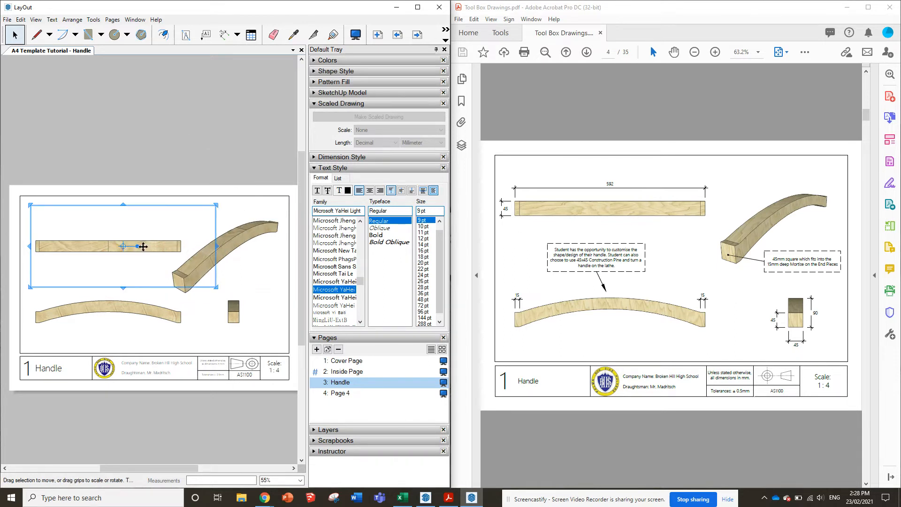
pyautogui.moveTo(151, 242); pyautogui.dragTo(153, 230)
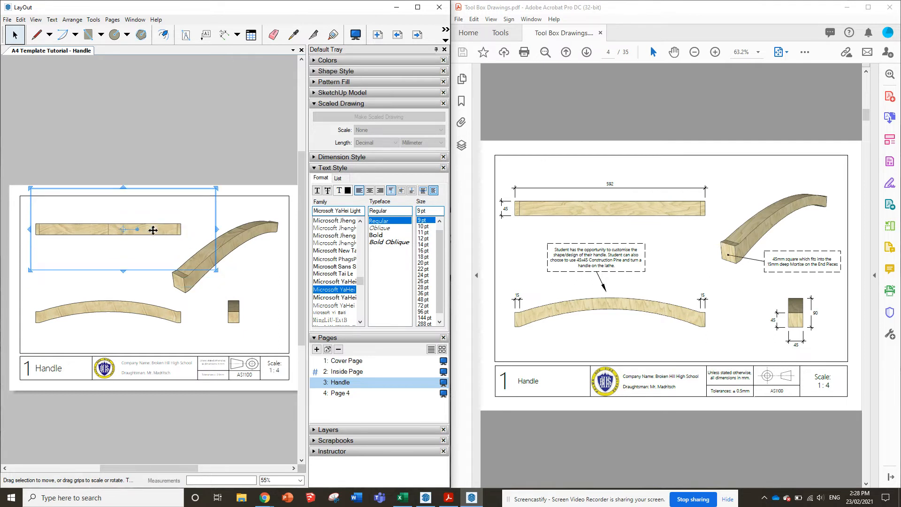
pyautogui.click(188, 150)
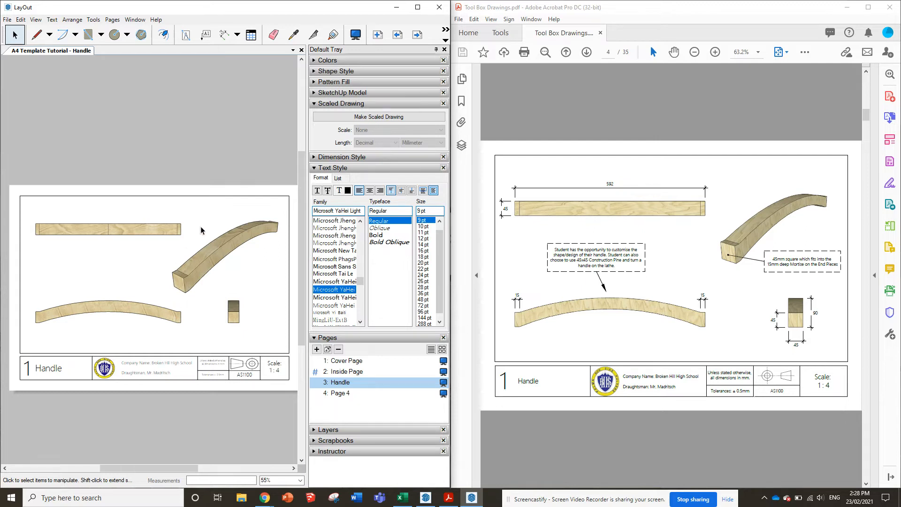
# Reduce and reorient the handle inside the pictorial view so that it sits clear of the top view
pyautogui.doubleClick(210, 254)
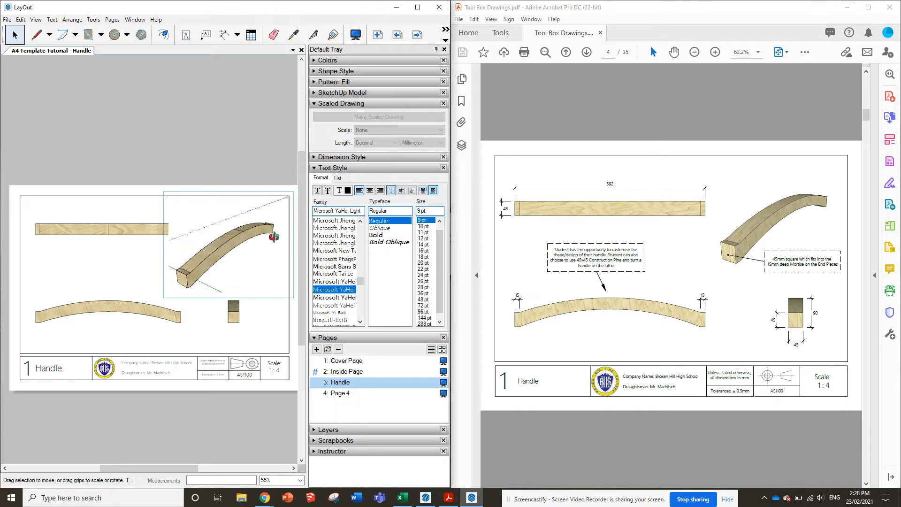
pyautogui.moveTo(187, 277); pyautogui.dragTo(178, 281)
pyautogui.moveTo(266, 222); pyautogui.dragTo(284, 213)
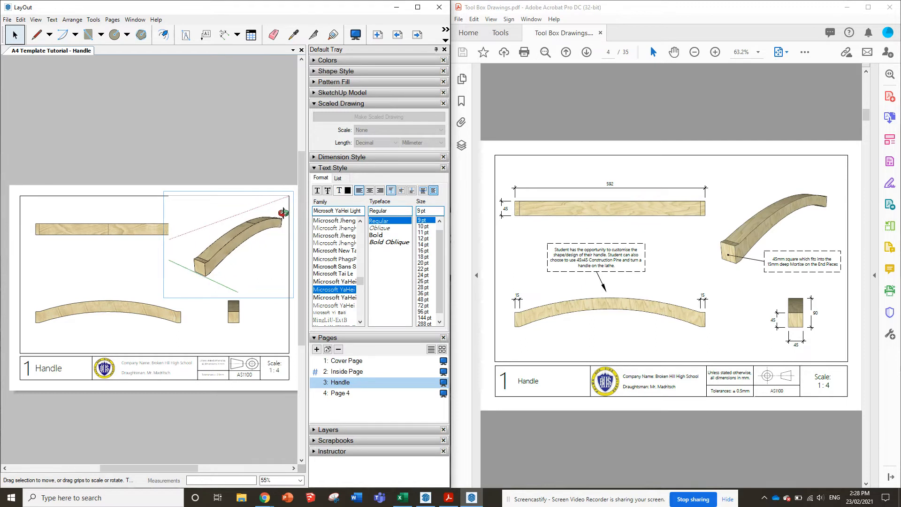
pyautogui.click(261, 155)
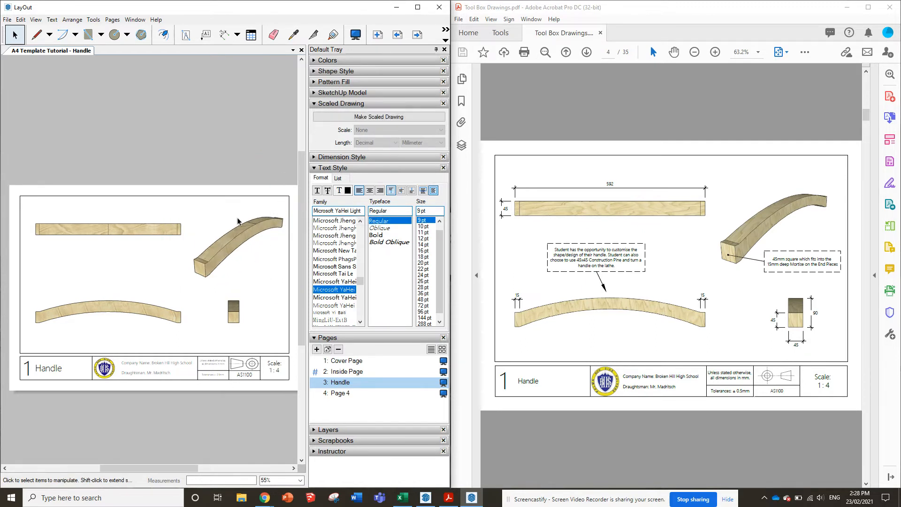
# Activate the linear dimension tool and set its text font to Microsoft YaHei Light
pyautogui.click(225, 39)
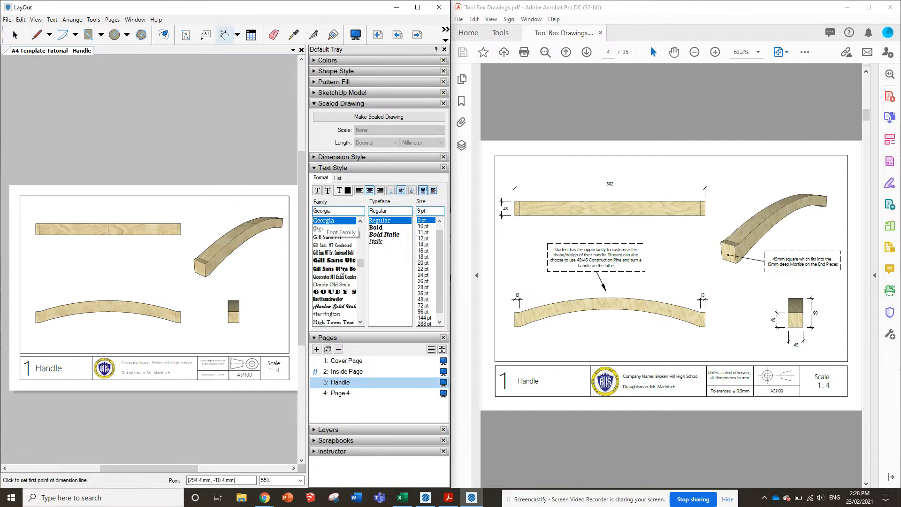
pyautogui.scroll(-10, 337, 262)
pyautogui.scroll(-5, 337, 262)
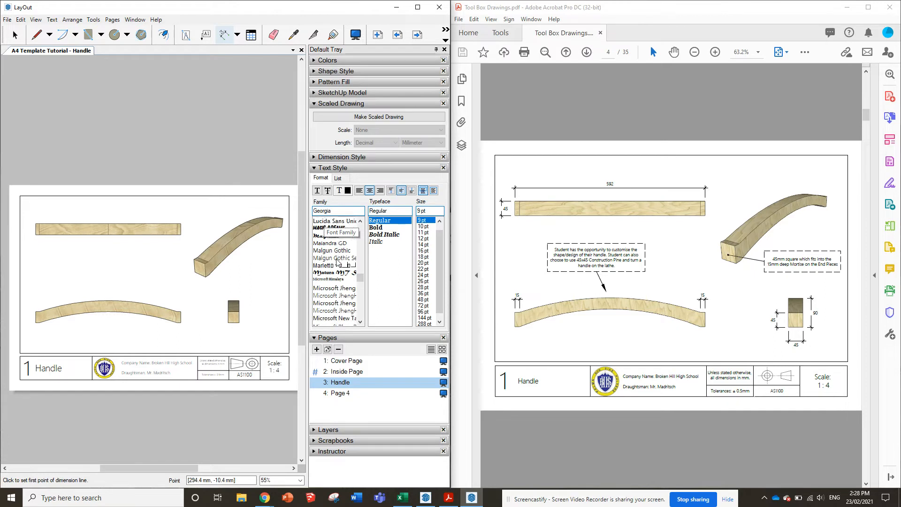
pyautogui.click(345, 267)
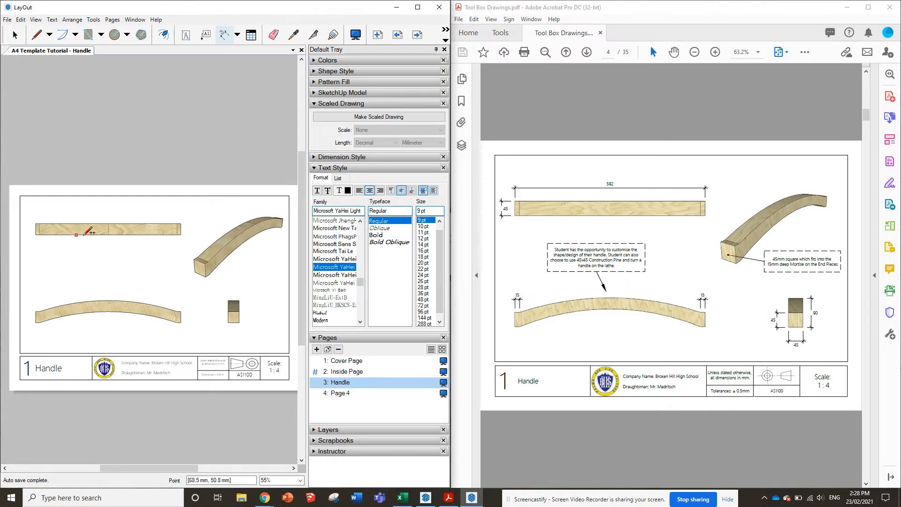
pyautogui.scroll(3, 49, 217)
pyautogui.scroll(-1, 50, 217)
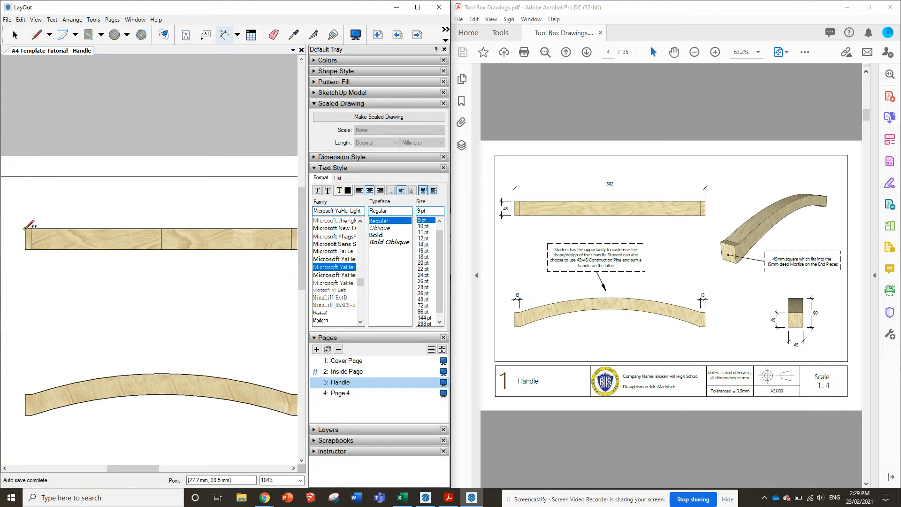
pyautogui.click(26, 229)
pyautogui.scroll(-2, 16, 278)
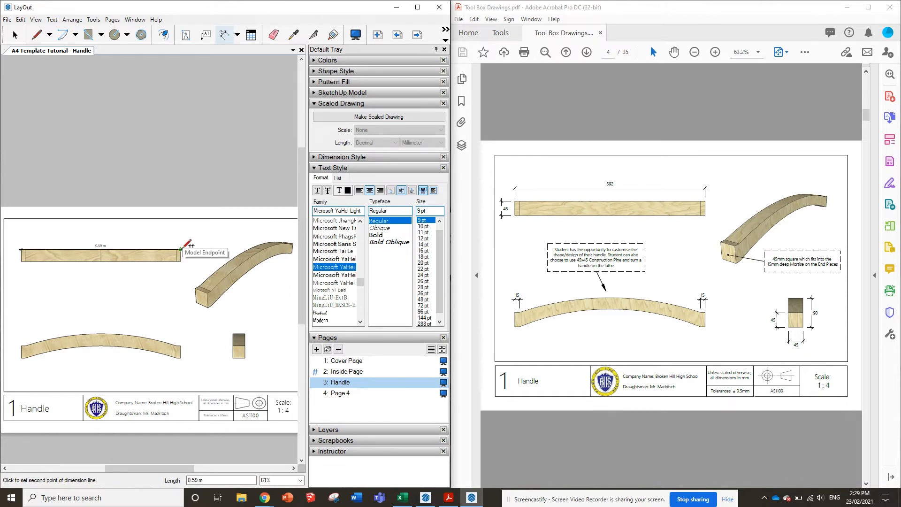
pyautogui.press('Escape')
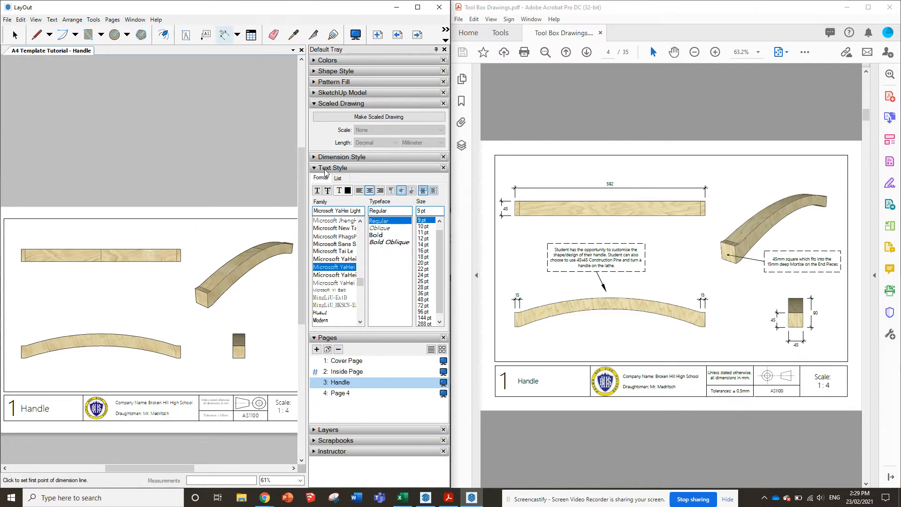
# Set the dimension style's length units to Millimeter with a precision of 1 mm
pyautogui.click(314, 104)
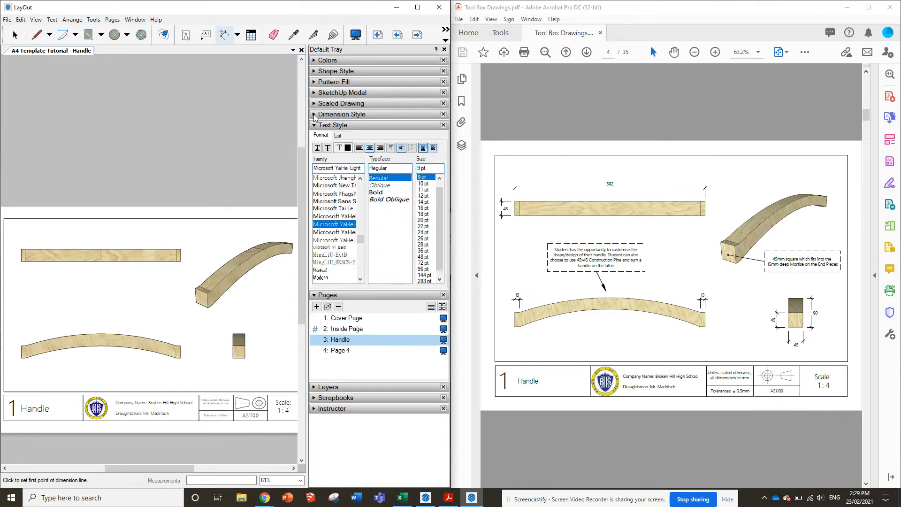
pyautogui.click(314, 115)
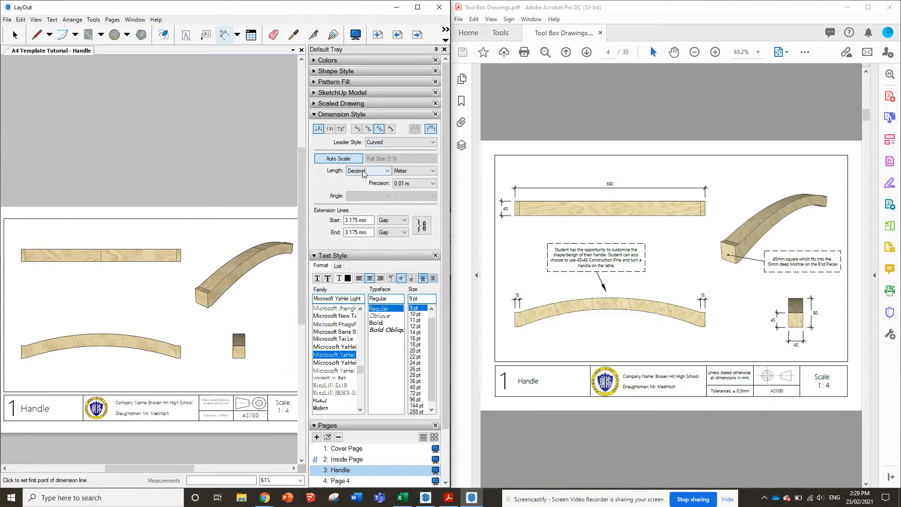
pyautogui.click(414, 170)
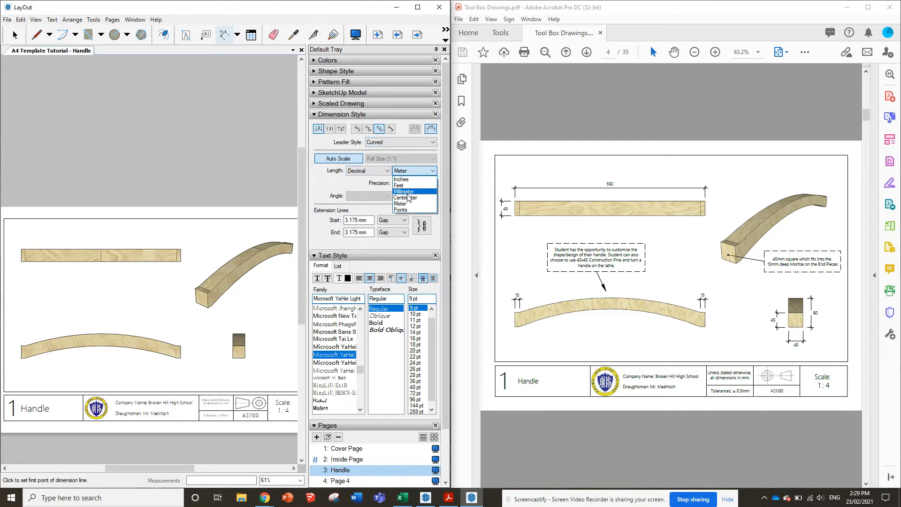
pyautogui.click(408, 192)
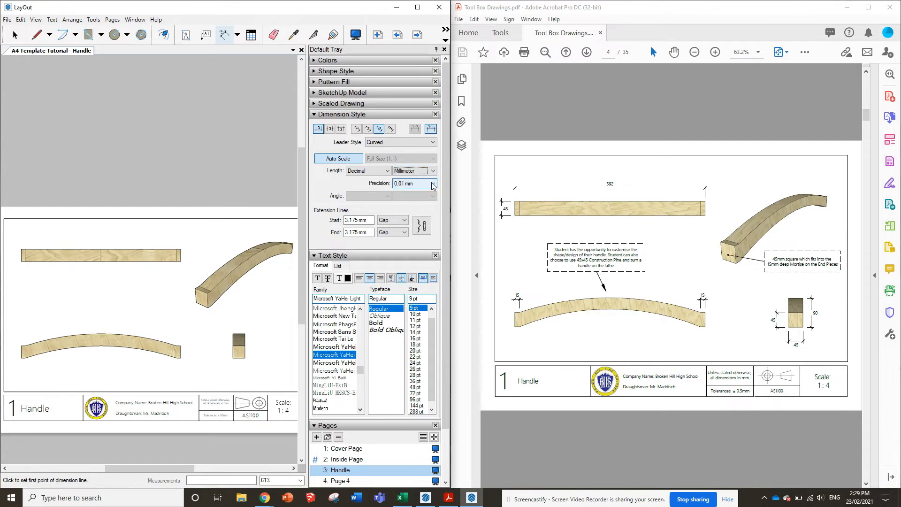
pyautogui.click(433, 184)
pyautogui.click(407, 200)
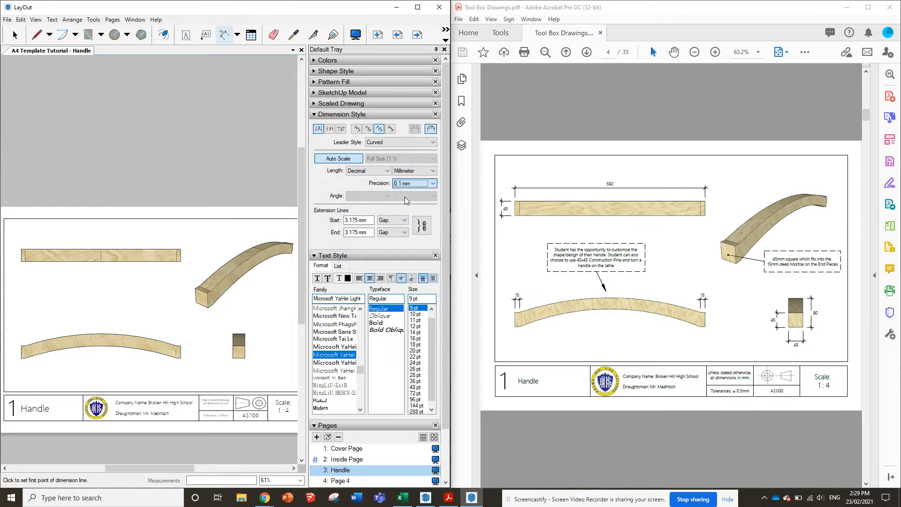
pyautogui.click(417, 186)
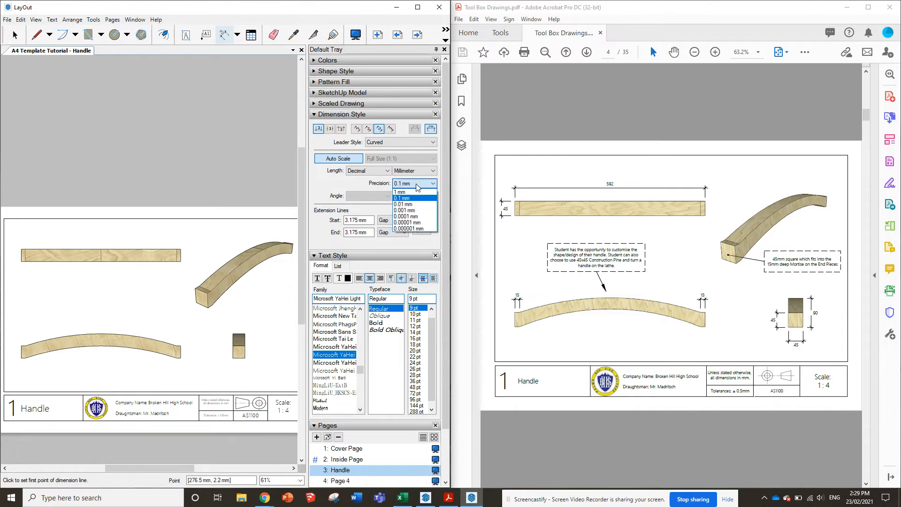
pyautogui.click(411, 192)
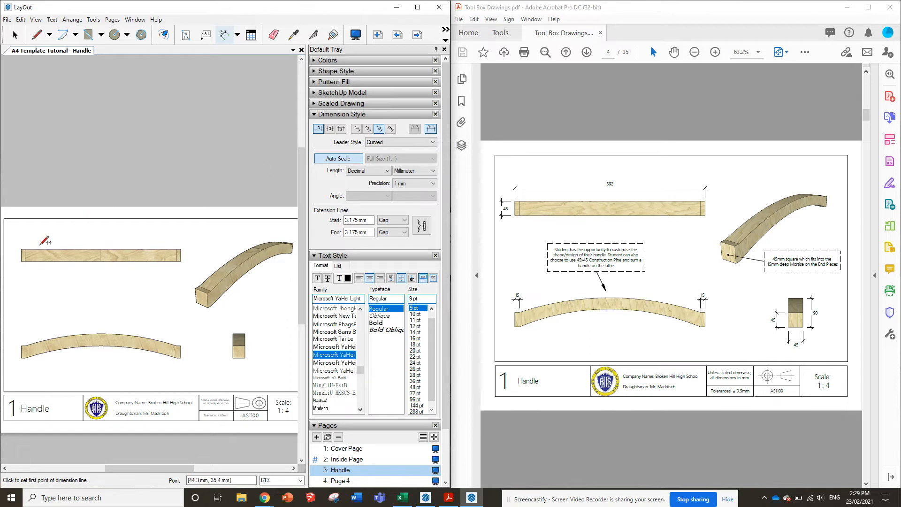
# Dimension the overall length of the handle's top view, placing the dimension line above the view
pyautogui.click(21, 249)
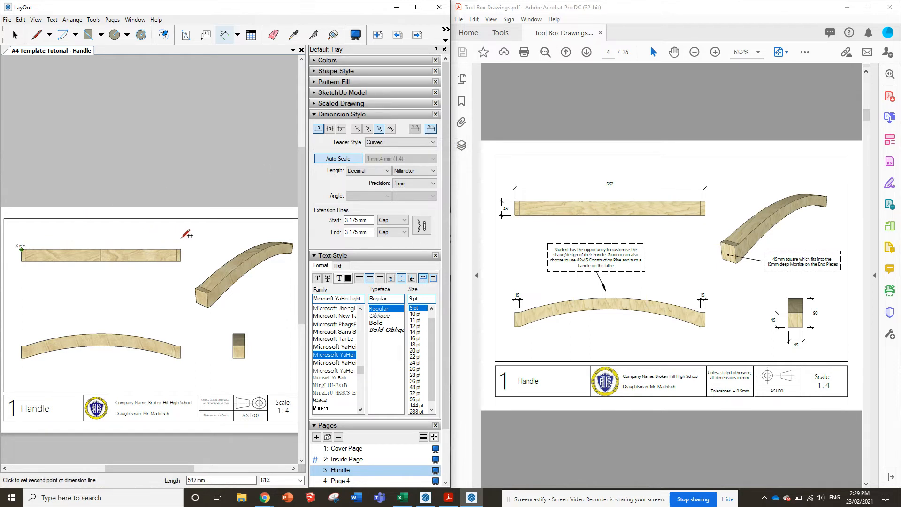
pyautogui.click(181, 248)
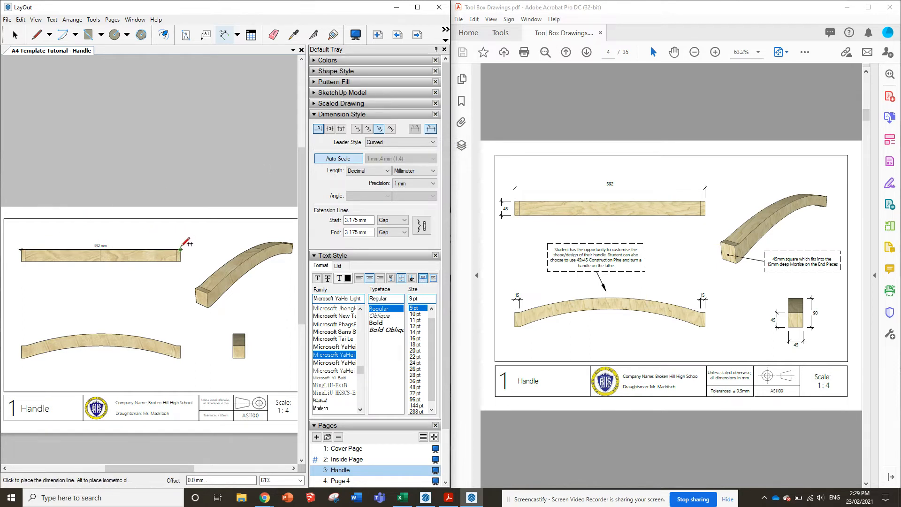
pyautogui.click(184, 236)
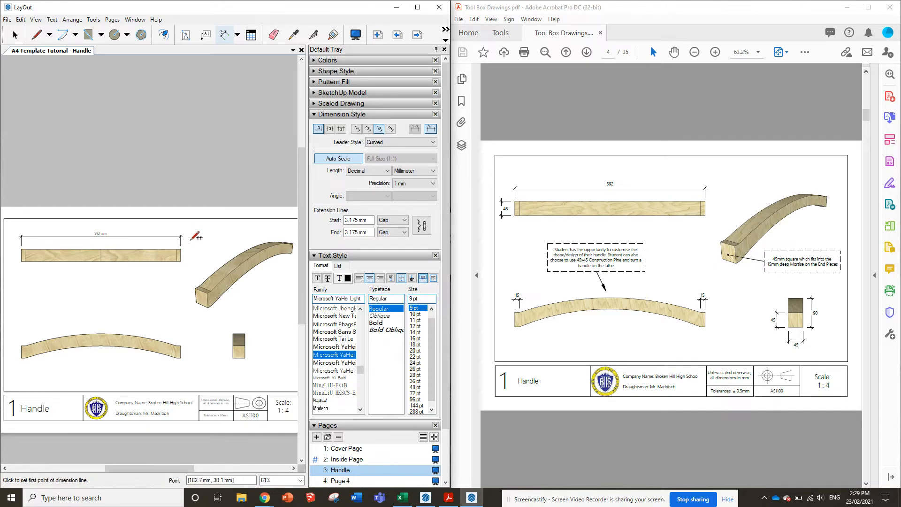
# Dimension the width of the handle's top view at its left end, placing the dimension line outside the view
pyautogui.scroll(3, 80, 242)
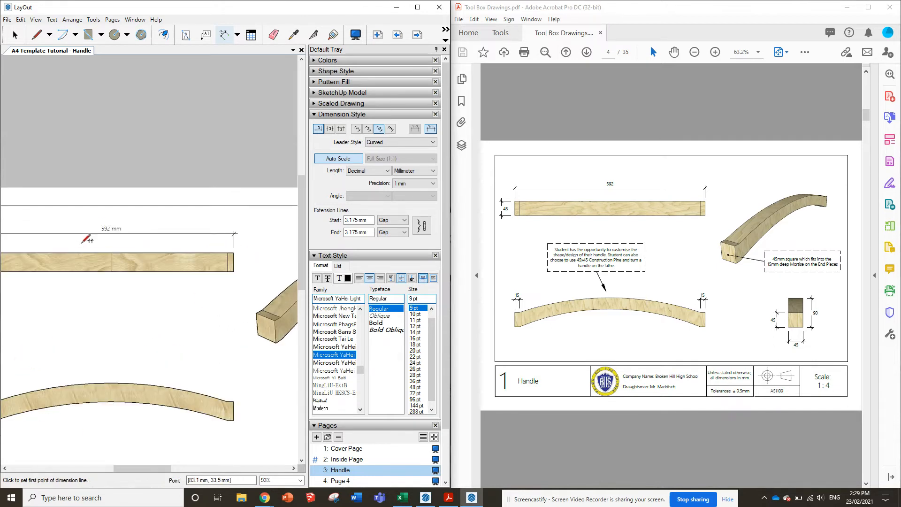
pyautogui.scroll(-2, 277, 242)
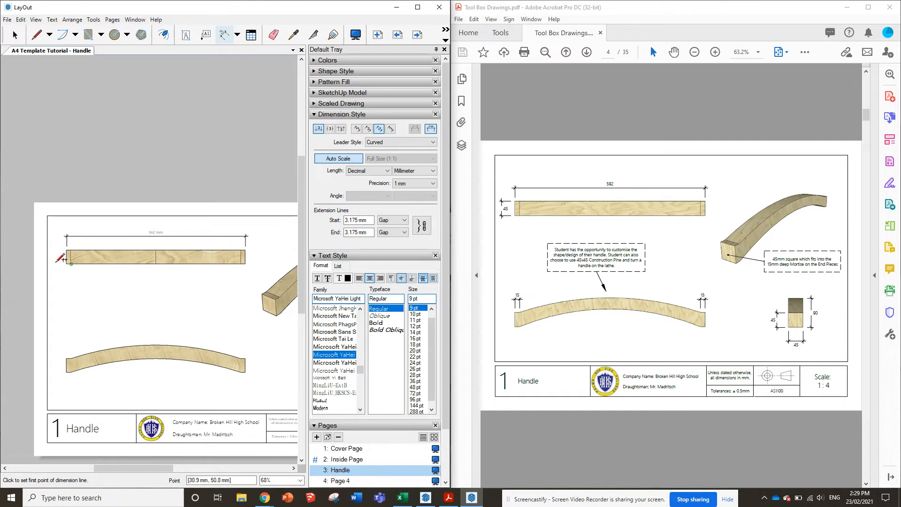
pyautogui.scroll(2, 57, 259)
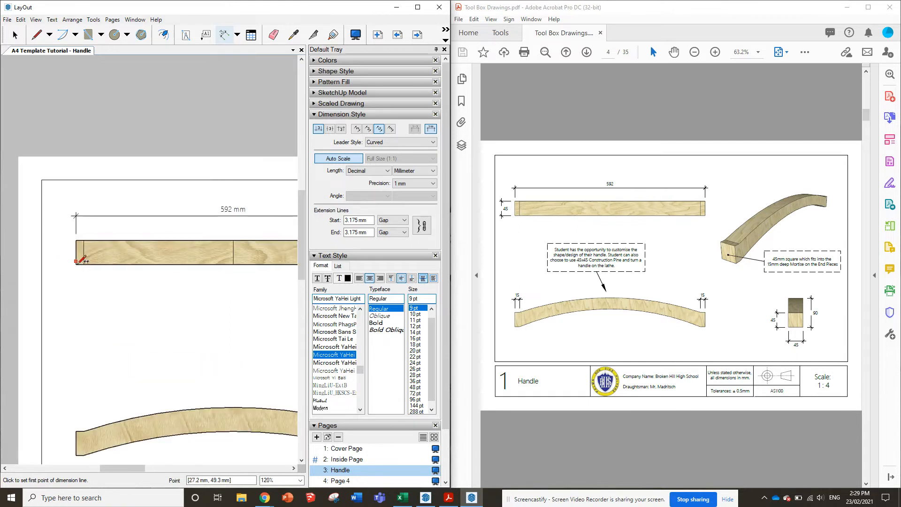
pyautogui.click(76, 263)
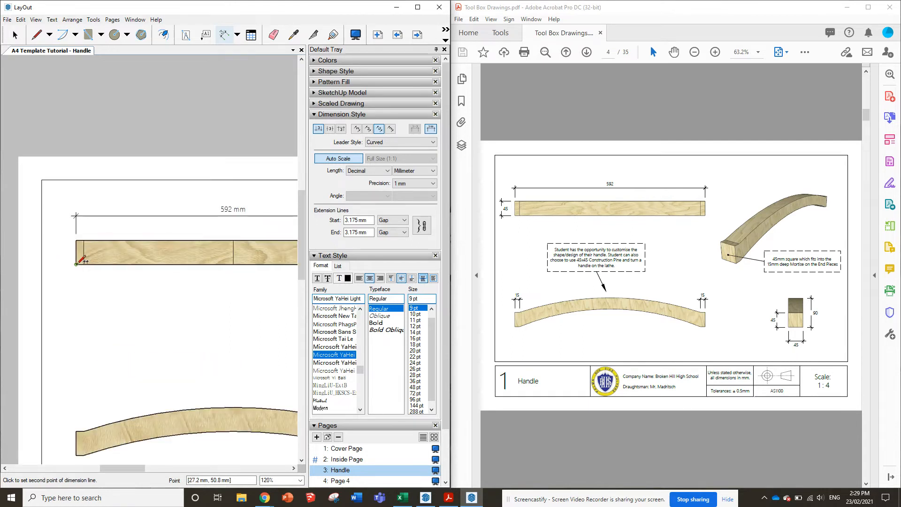
pyautogui.click(77, 240)
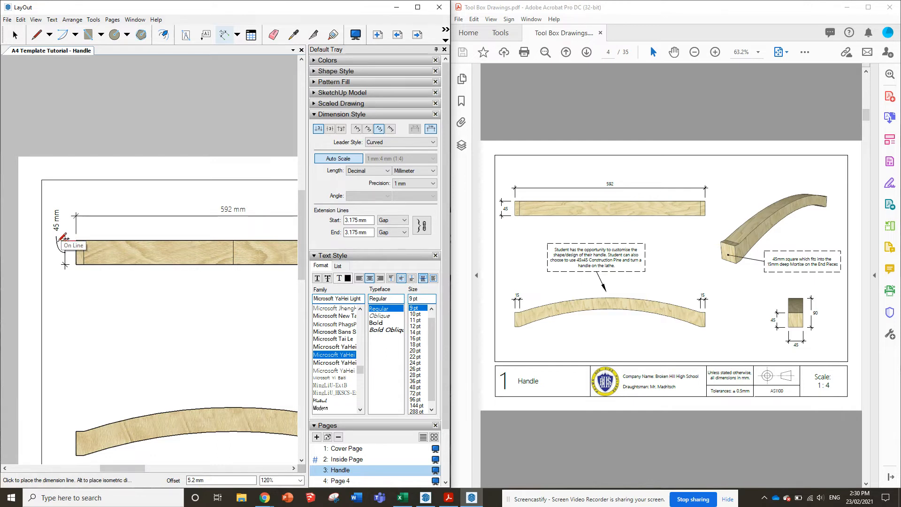
pyautogui.click(56, 239)
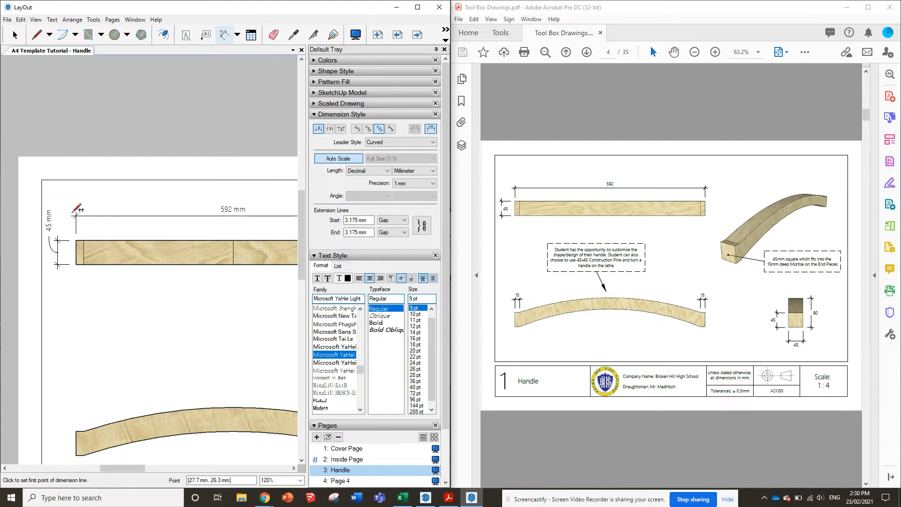
# Turn off the unit display on both the length and width dimensions of the top view
pyautogui.click(13, 35)
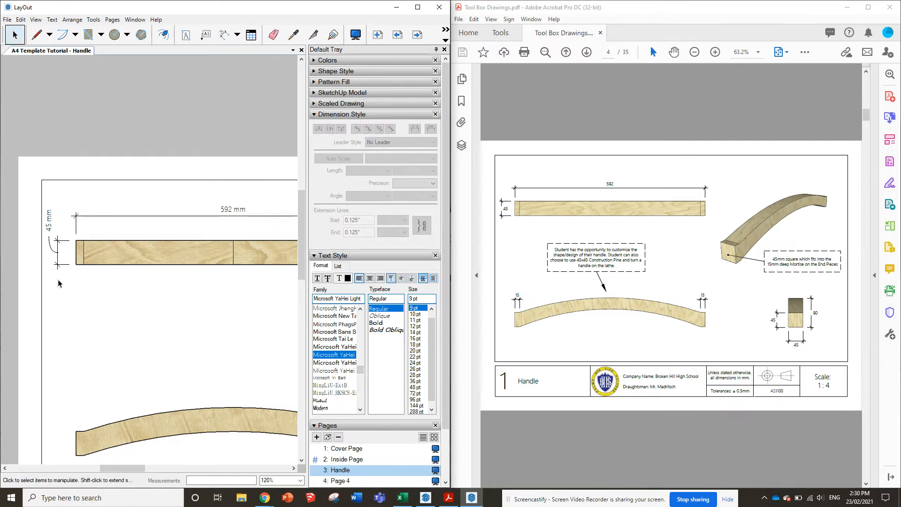
pyautogui.scroll(-3, 58, 278)
pyautogui.scroll(4, 260, 435)
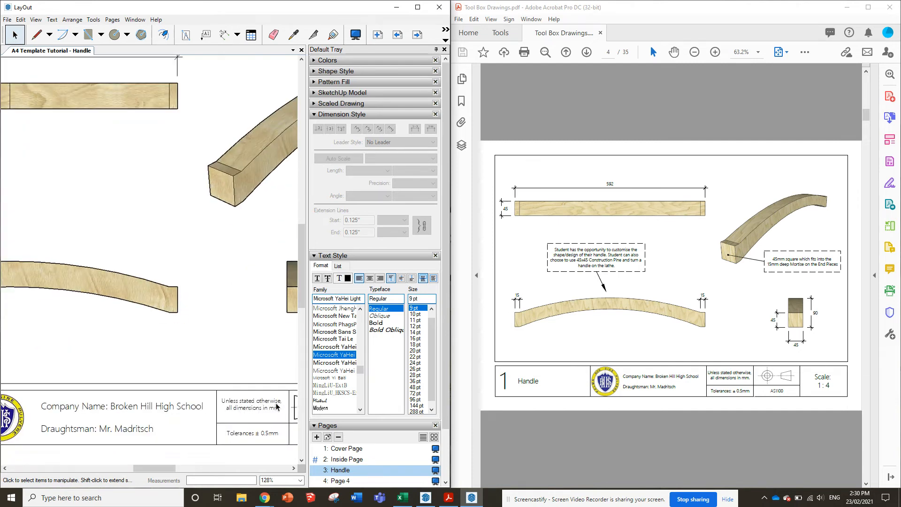
pyautogui.scroll(-3, 282, 408)
pyautogui.scroll(2, 35, 235)
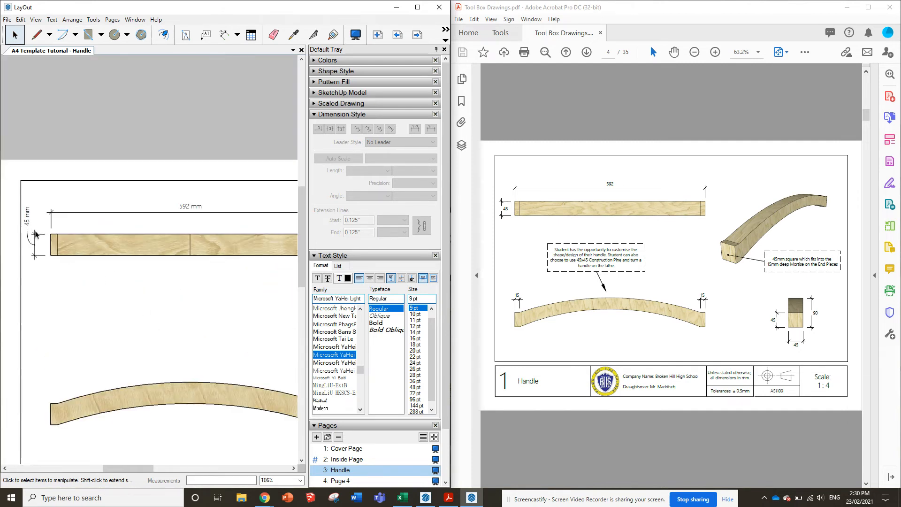
pyautogui.click(38, 233)
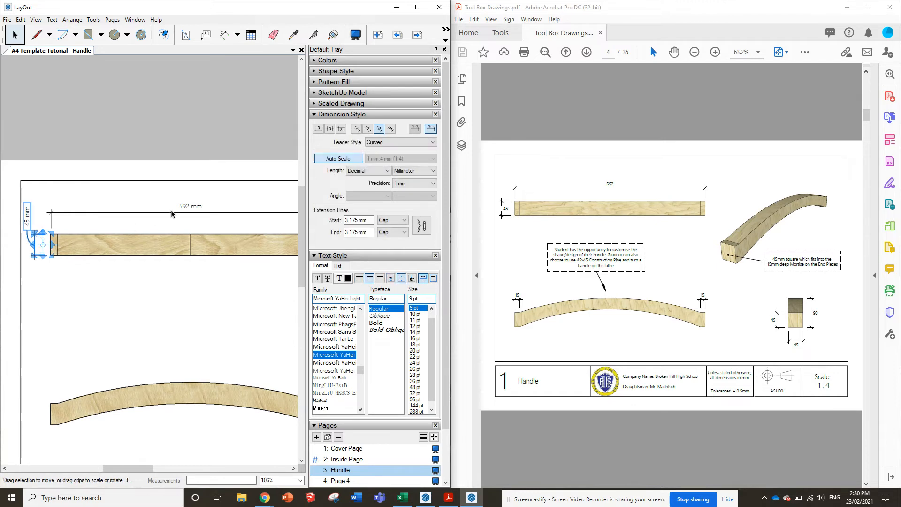
pyautogui.keyDown('shift'); pyautogui.click(198, 207); pyautogui.keyUp('shift')
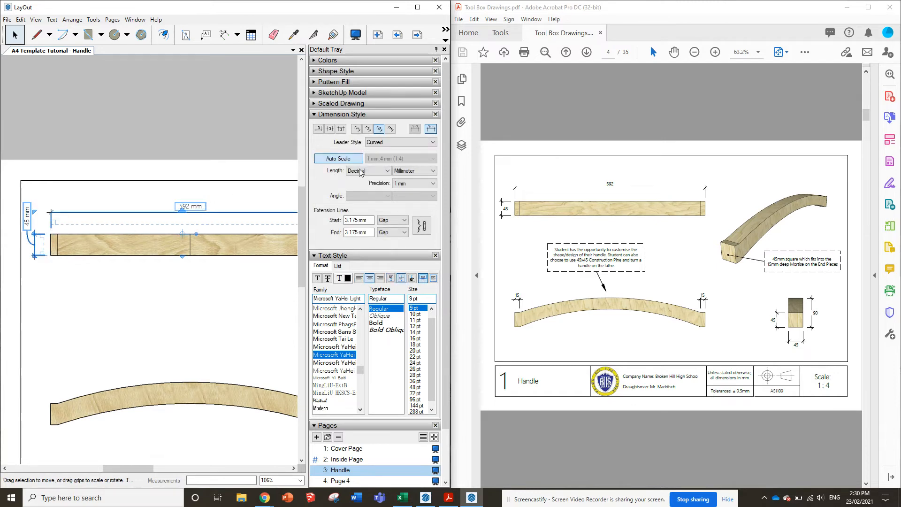
pyautogui.click(431, 129)
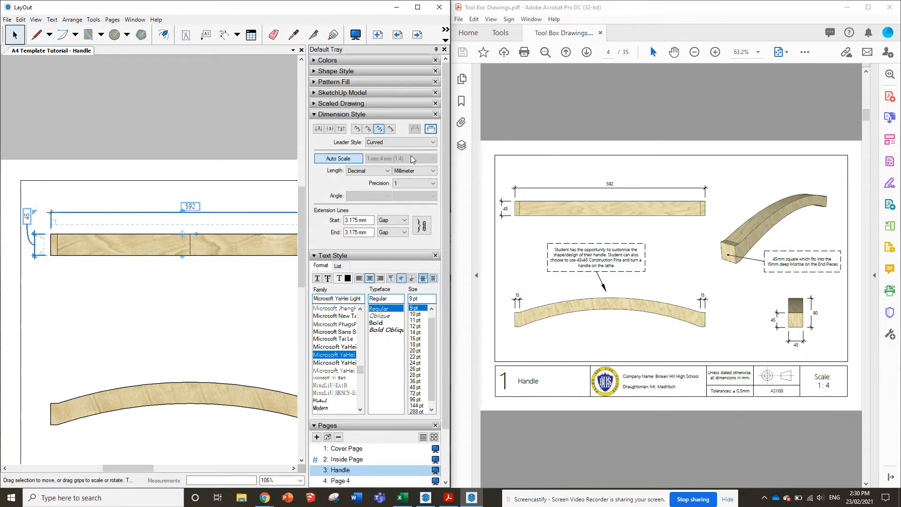
pyautogui.click(176, 173)
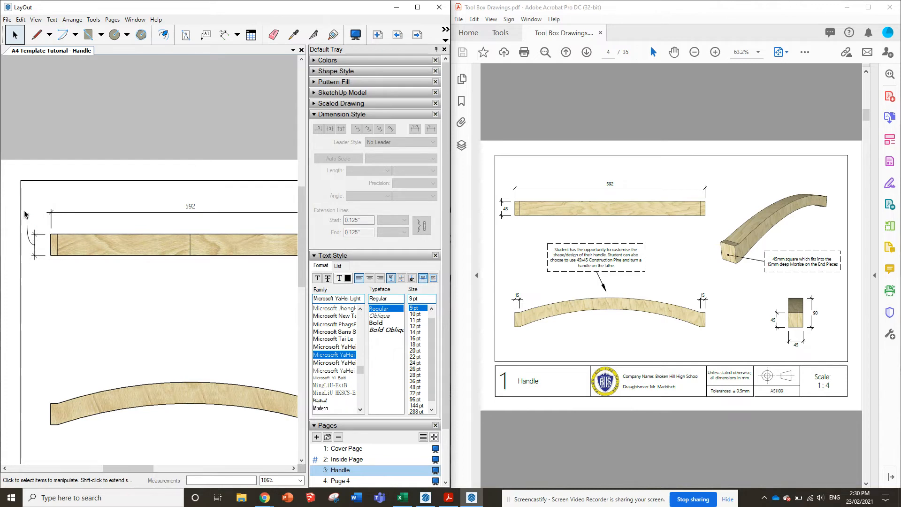
# Set the top view's width dimension text to sit above its dimension line
pyautogui.click(28, 217)
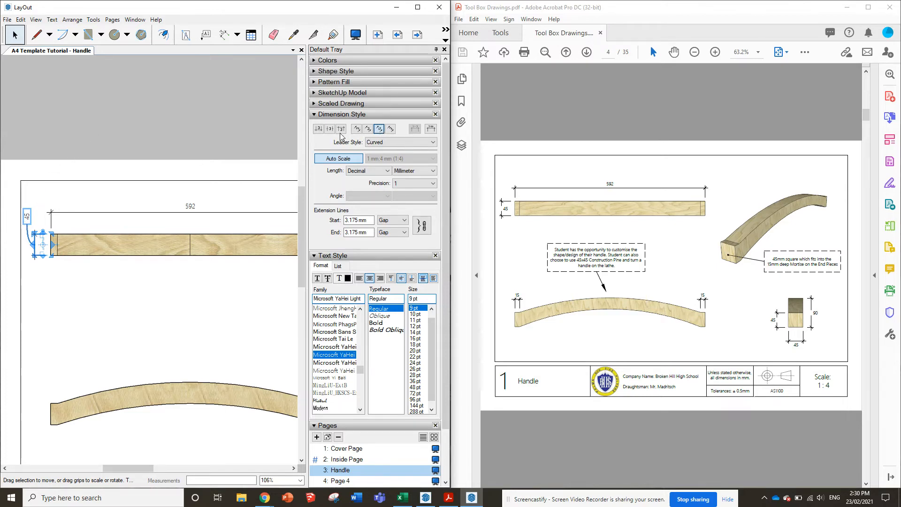
pyautogui.click(368, 129)
pyautogui.click(379, 129)
pyautogui.click(318, 129)
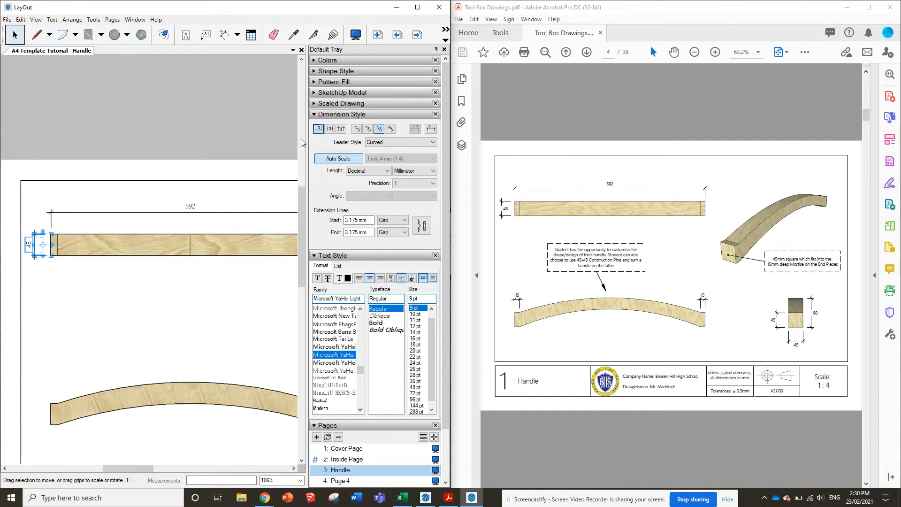
pyautogui.click(168, 134)
# Dimension the short flat at the left end of the handle's front view, placing the dimension line above it
pyautogui.scroll(-2, 4, 235)
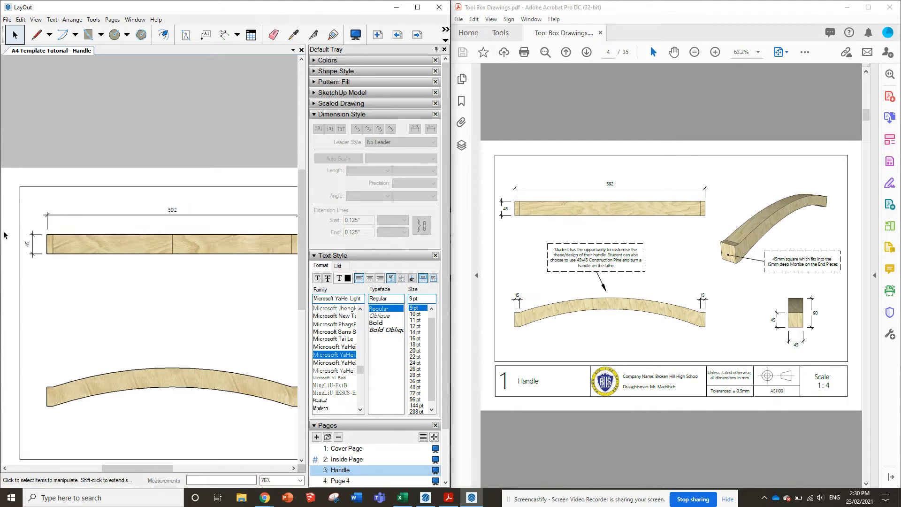
pyautogui.scroll(-1, 4, 234)
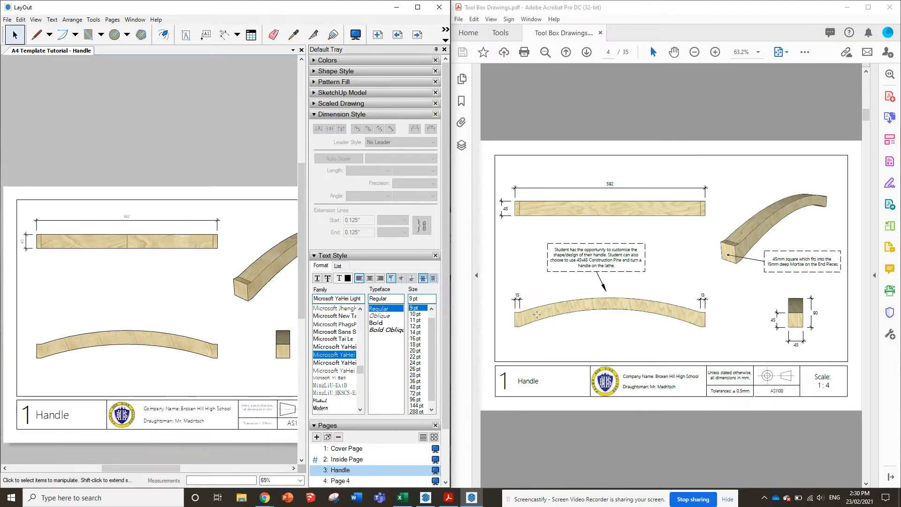
pyautogui.scroll(5, 34, 350)
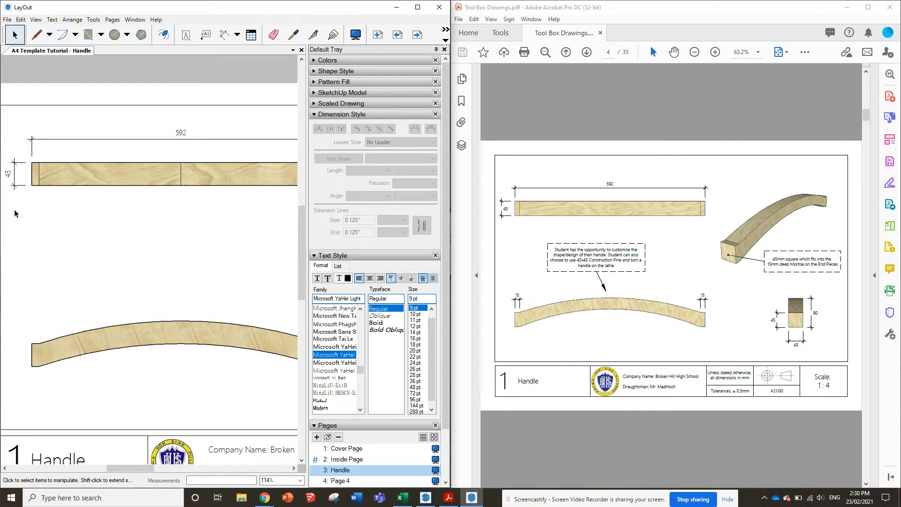
pyautogui.click(225, 34)
pyautogui.click(33, 344)
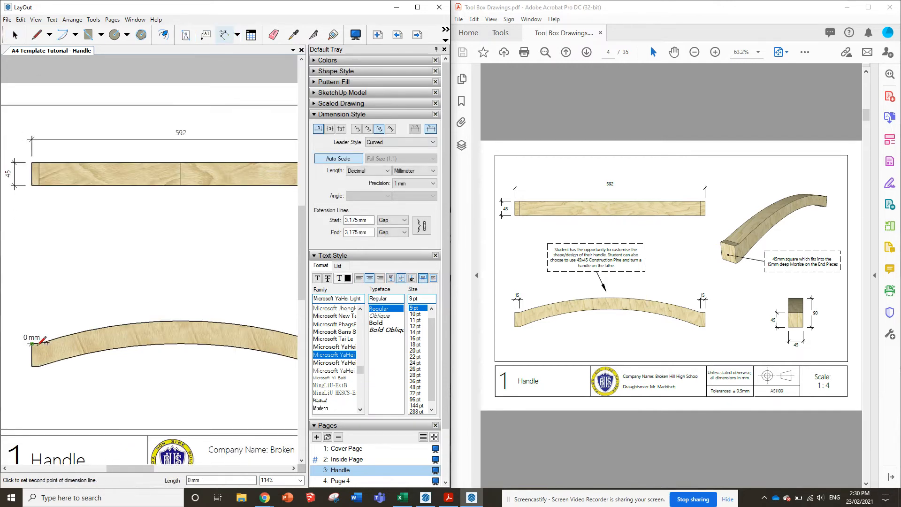
pyautogui.scroll(8, 46, 340)
pyautogui.scroll(8, 47, 339)
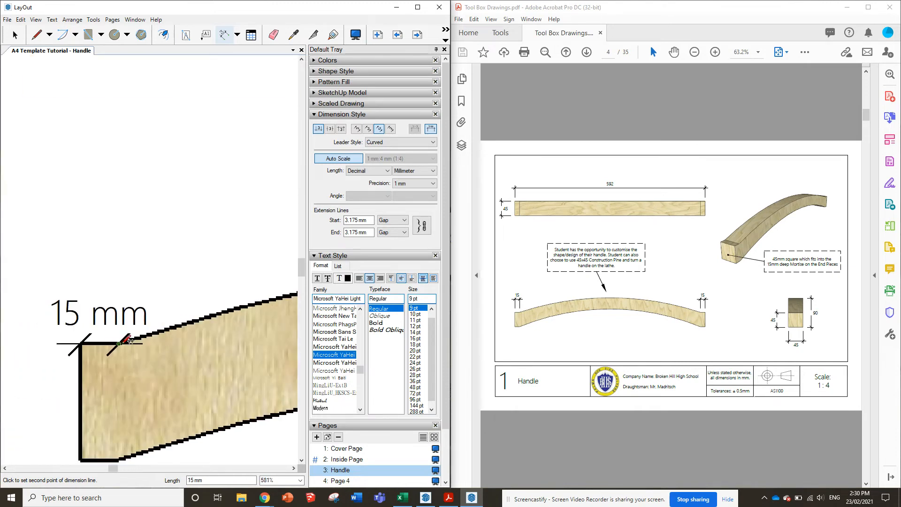
pyautogui.click(120, 343)
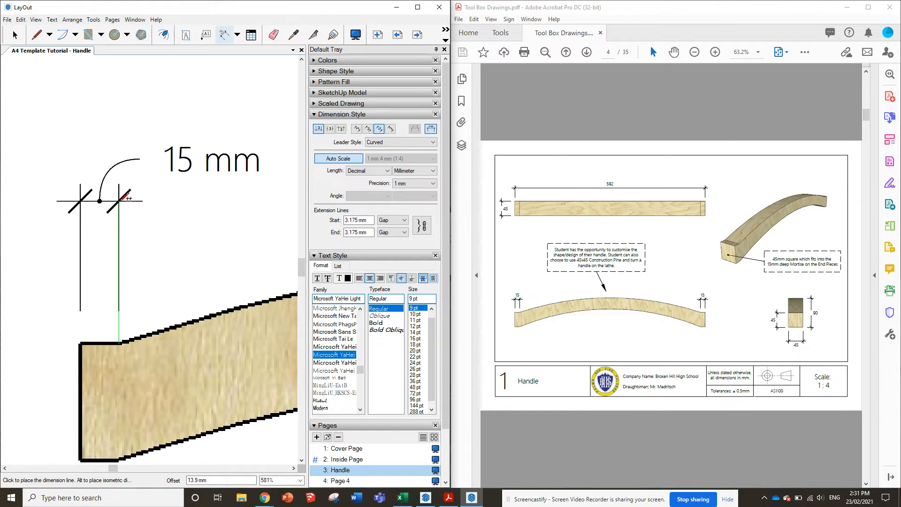
pyautogui.click(126, 197)
pyautogui.scroll(-4, 81, 309)
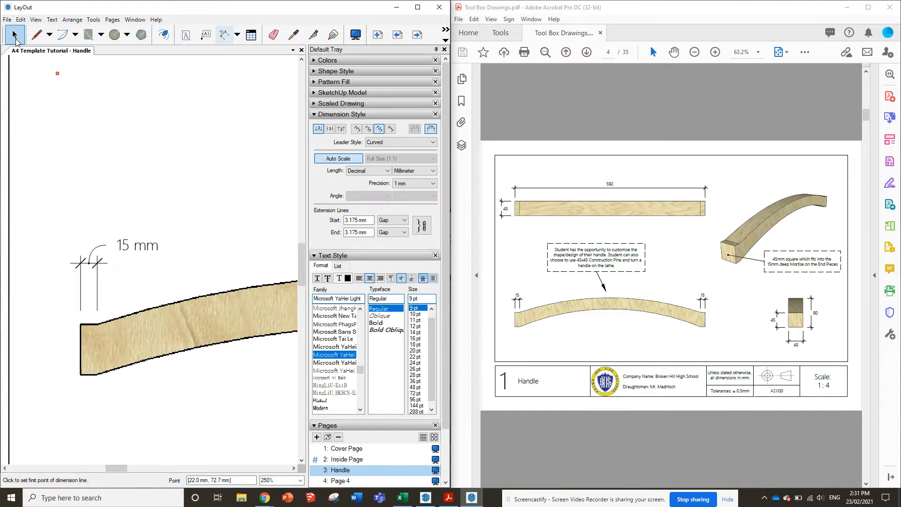
# Turn off the unit display on the front view's left-end dimension and set its text above the dimension line
pyautogui.click(14, 36)
pyautogui.click(136, 245)
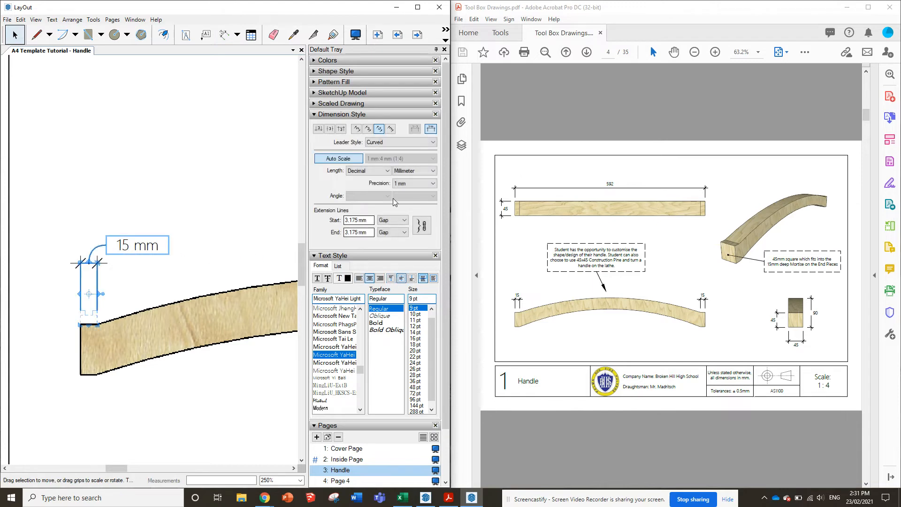
pyautogui.click(430, 130)
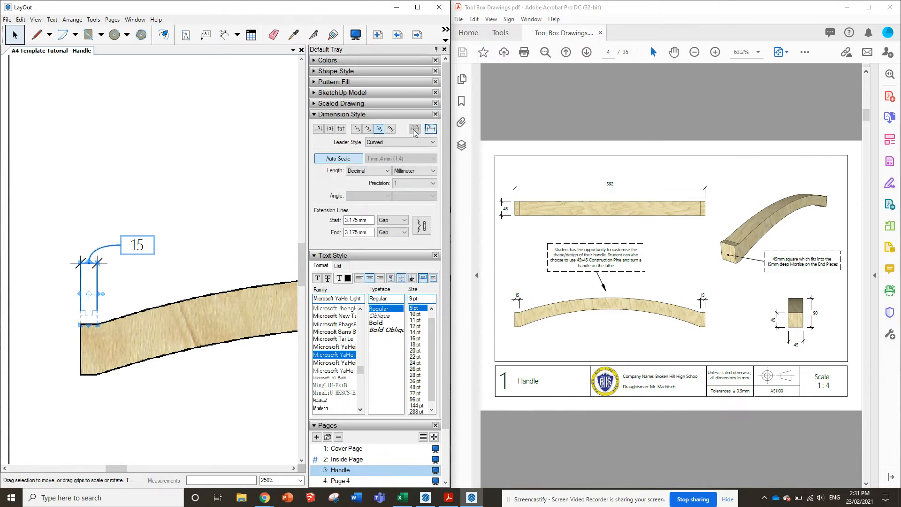
pyautogui.click(318, 129)
pyautogui.scroll(-6, 75, 308)
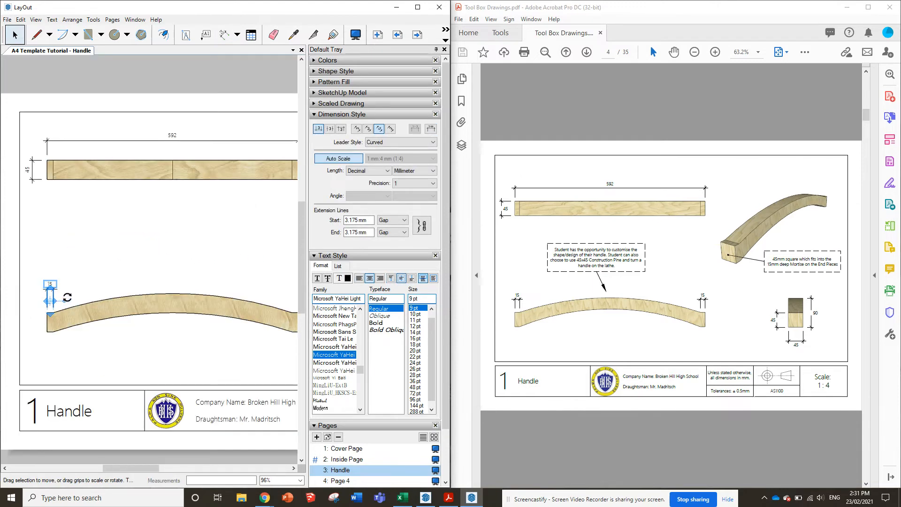
pyautogui.scroll(-1, 37, 317)
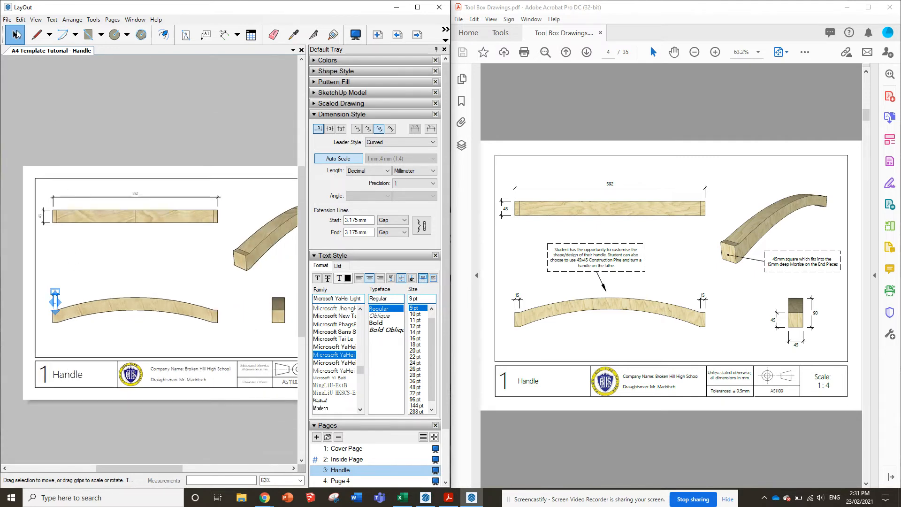
pyautogui.click(145, 255)
# Dimension the short flat at the right end of the handle's front view without units, aligning its dimension line with the left-end dimension
pyautogui.click(224, 35)
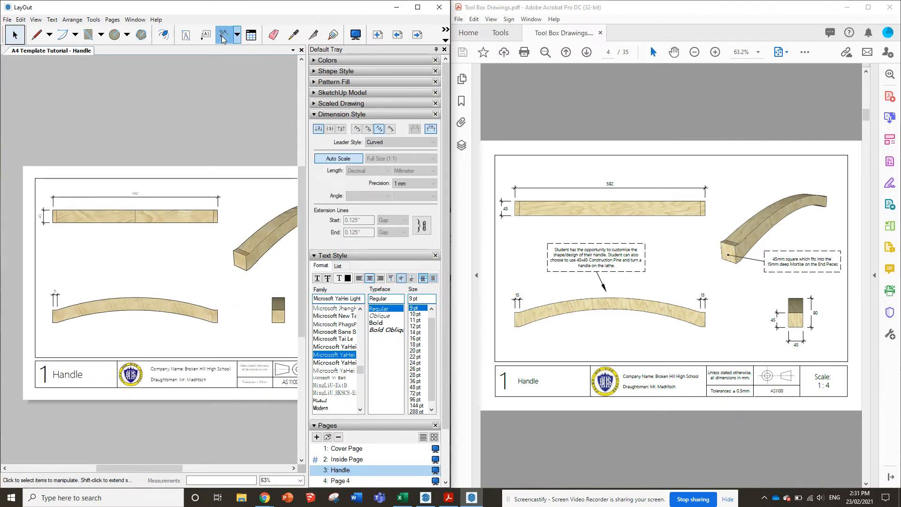
pyautogui.click(431, 129)
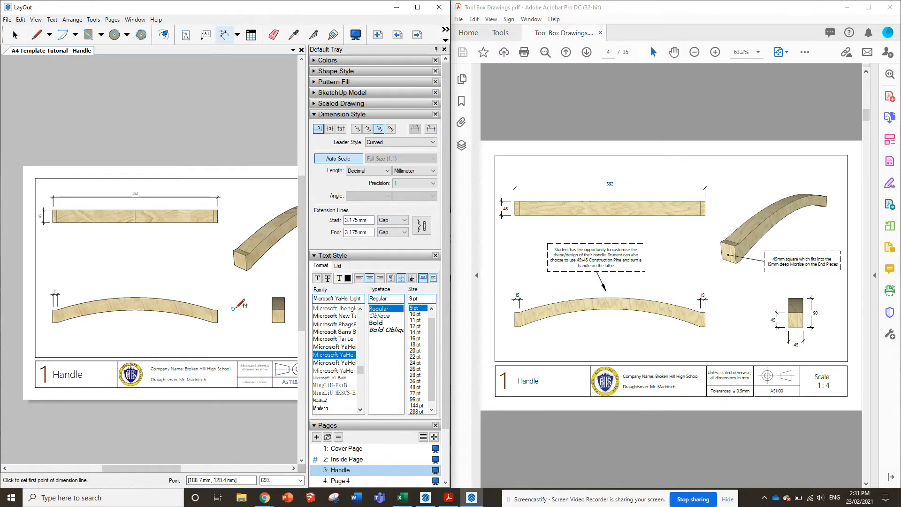
pyautogui.scroll(3, 235, 306)
pyautogui.scroll(-2, 222, 293)
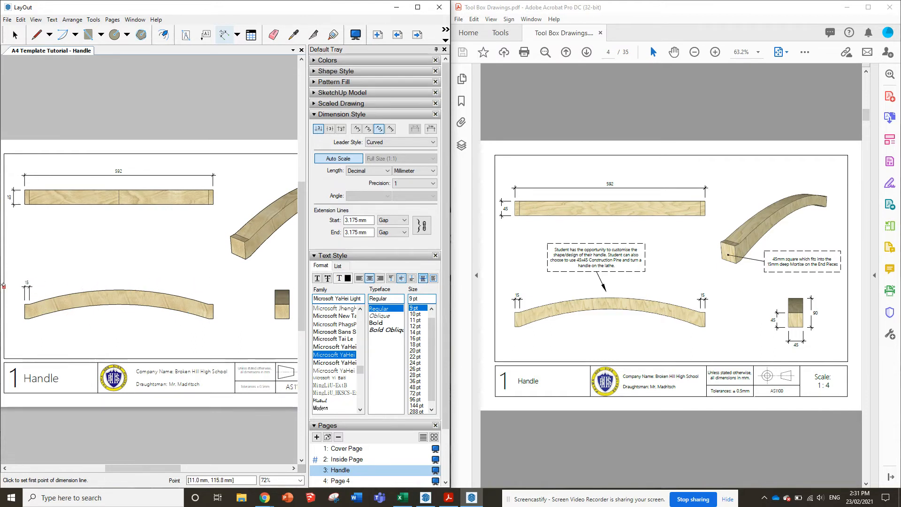
pyautogui.click(213, 304)
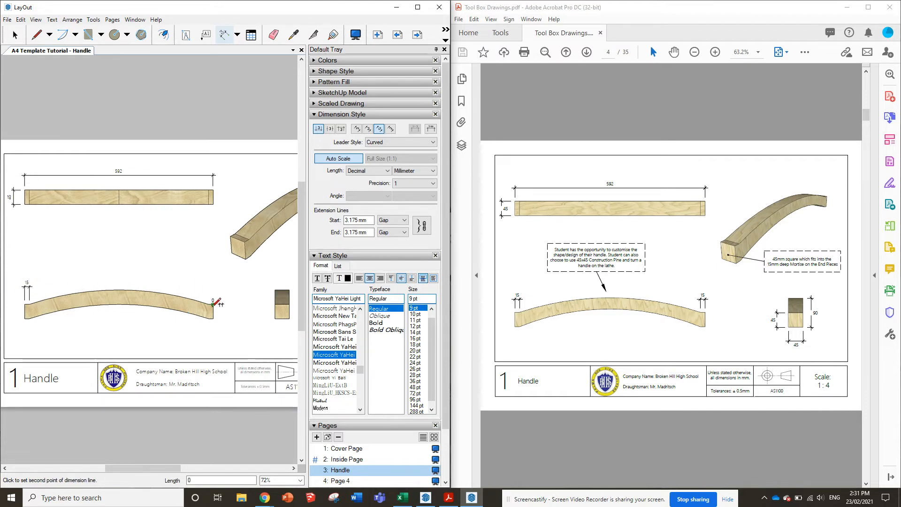
pyautogui.scroll(3, 214, 304)
pyautogui.scroll(3, 214, 303)
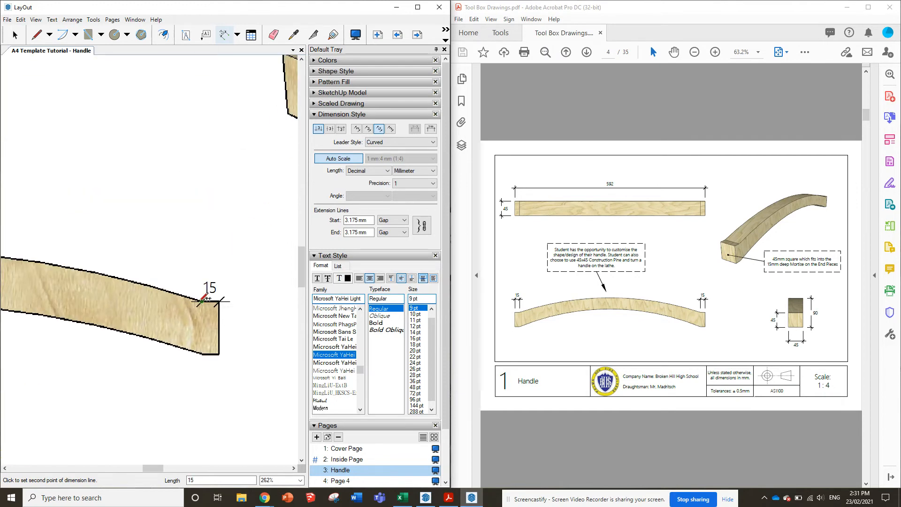
pyautogui.click(202, 301)
pyautogui.scroll(-6, 209, 319)
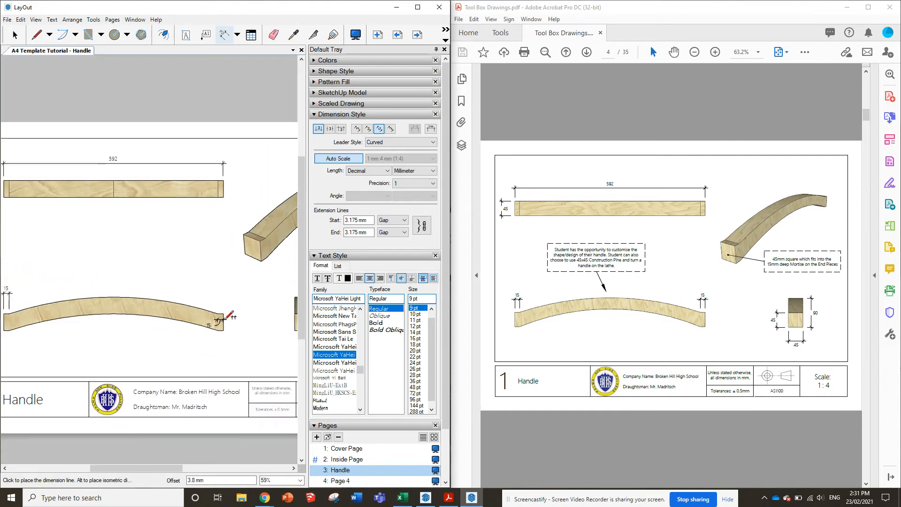
pyautogui.scroll(2, 81, 304)
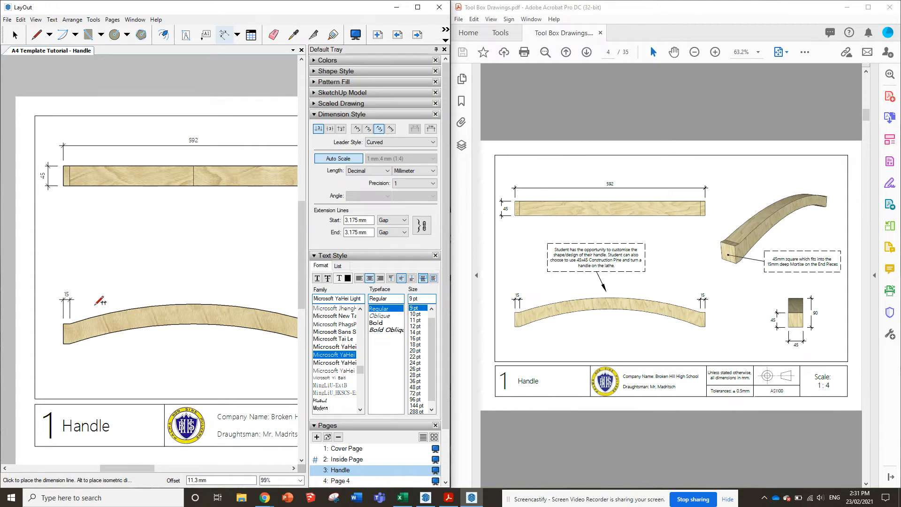
pyautogui.scroll(-4, 84, 307)
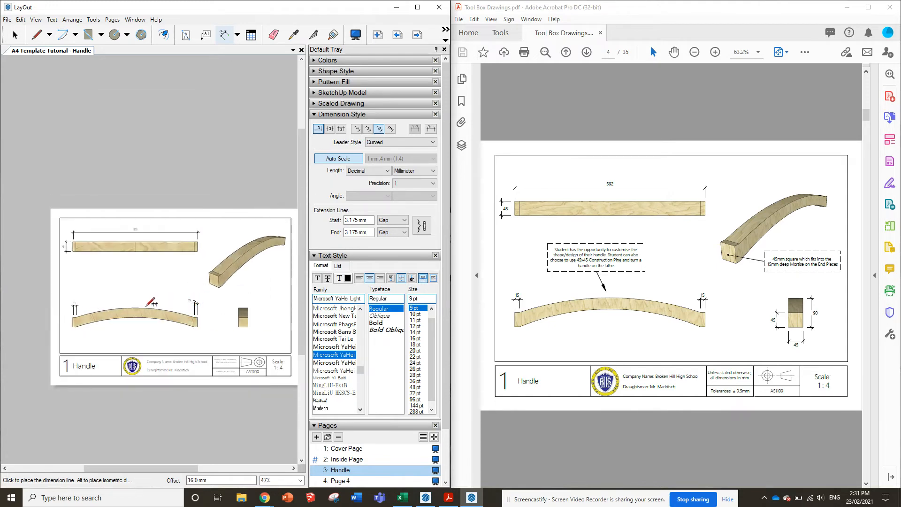
pyautogui.scroll(3, 73, 306)
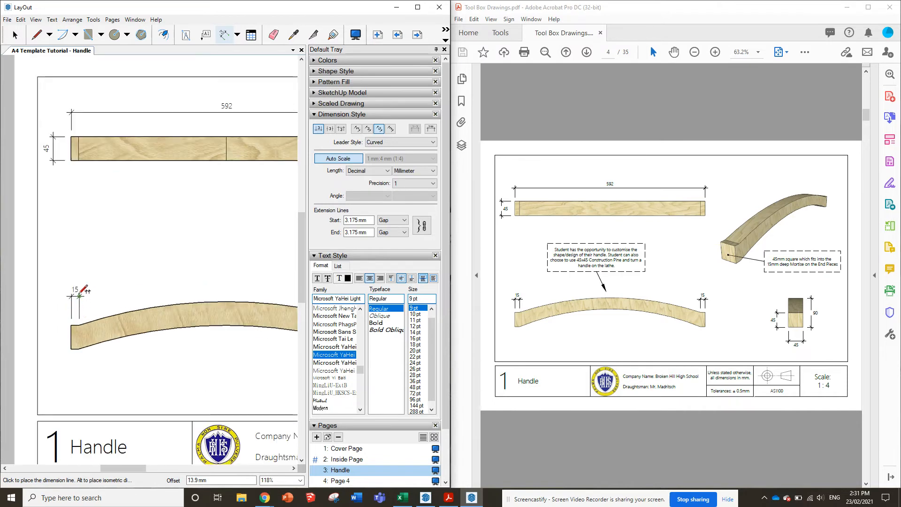
pyautogui.click(80, 296)
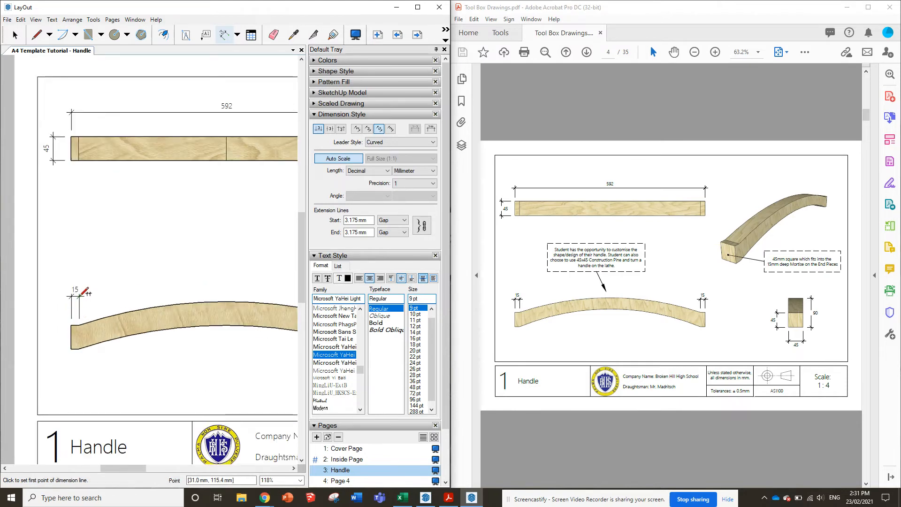
# Set the front view's right-end dimension text to sit above its dimension line
pyautogui.scroll(-3, 80, 295)
pyautogui.scroll(2, 175, 307)
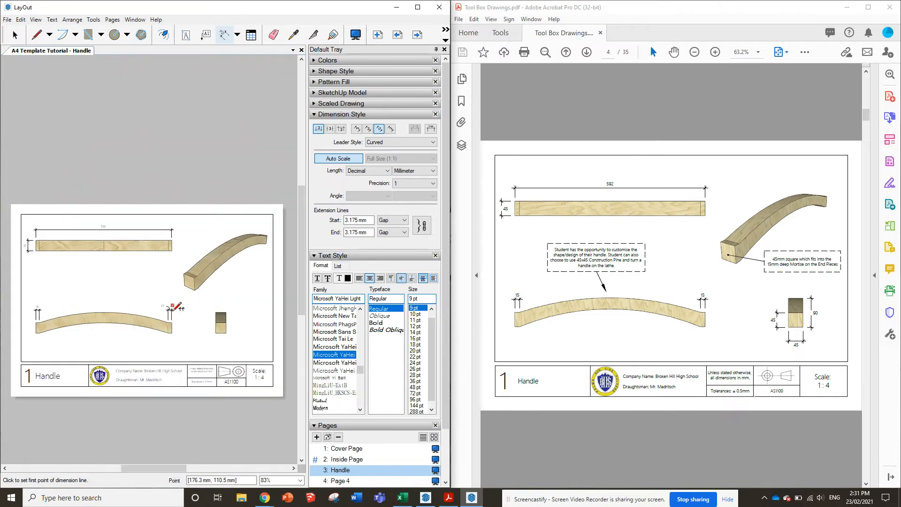
pyautogui.press('space')
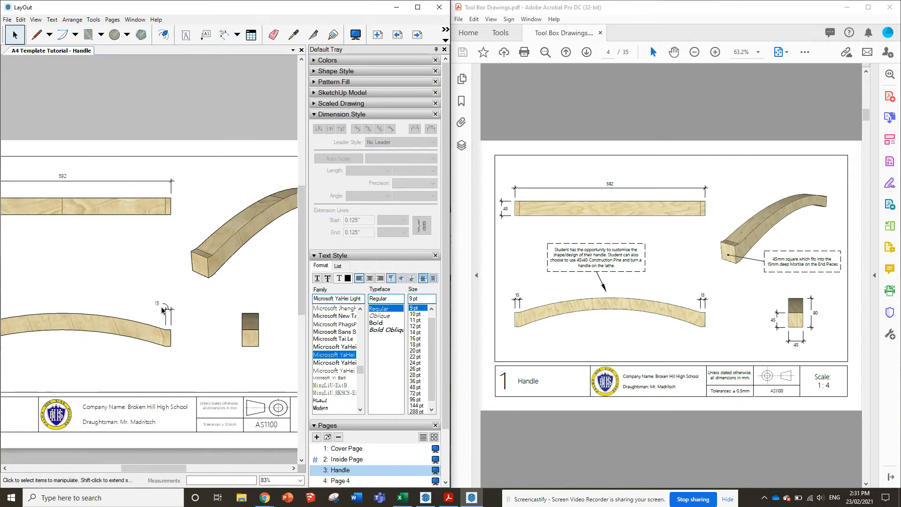
pyautogui.click(167, 310)
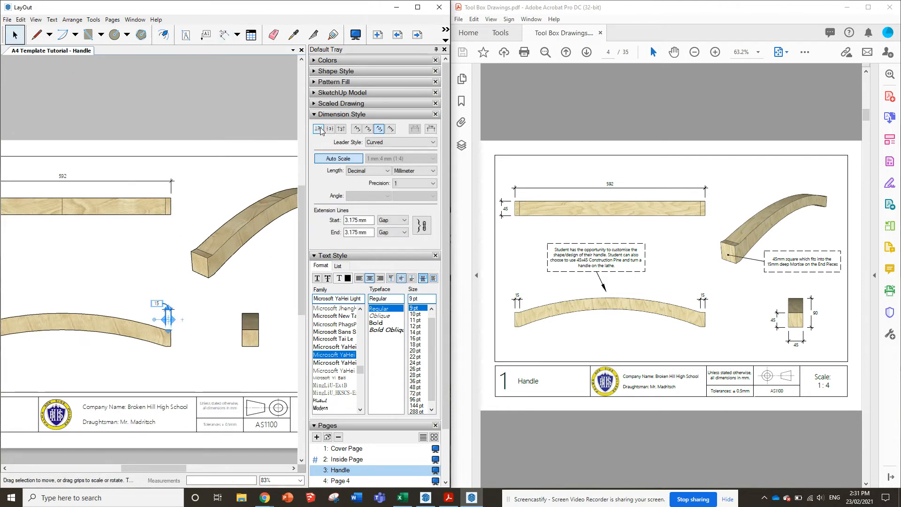
pyautogui.click(212, 358)
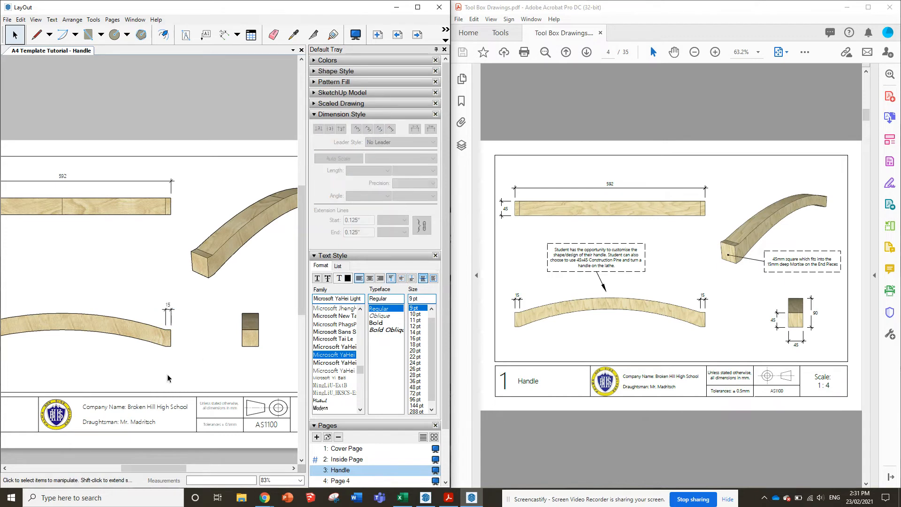
# Dimension the height of the lower, lighter square in the handle's end view, placing the dimension line to its left
pyautogui.scroll(-2, 212, 361)
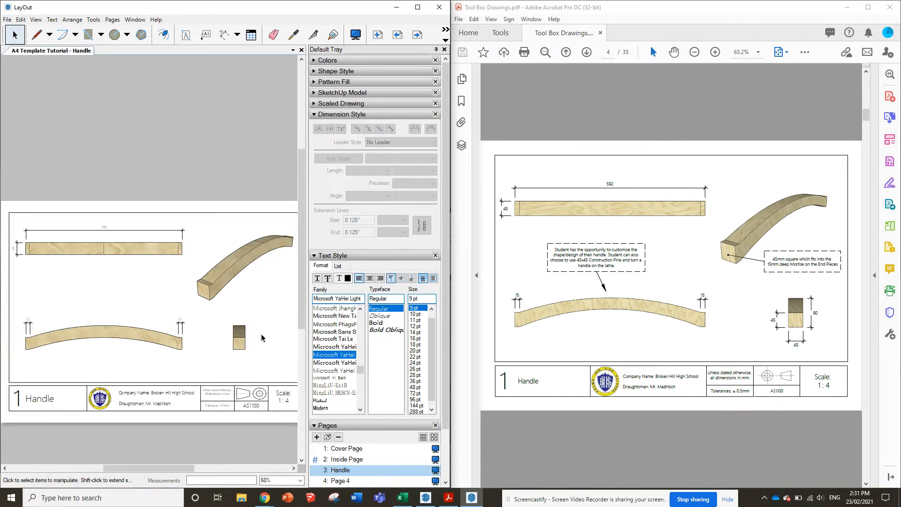
pyautogui.scroll(3, 259, 338)
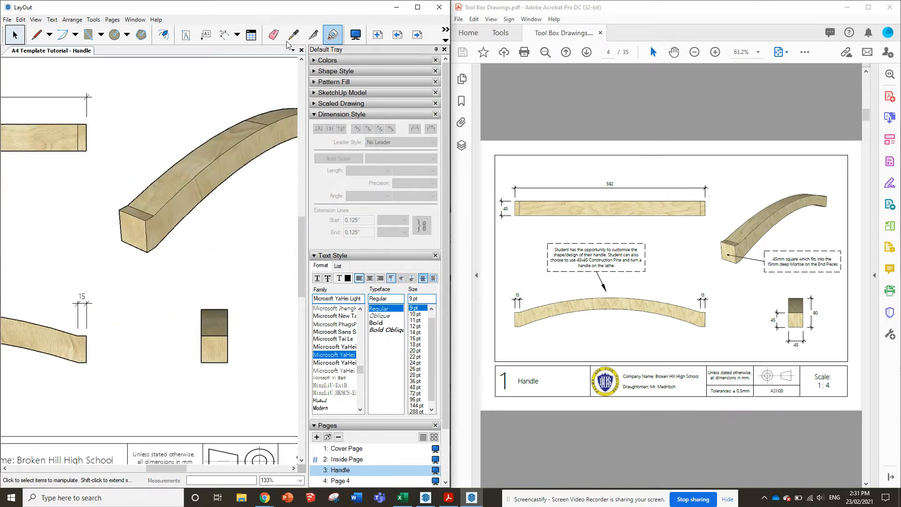
pyautogui.click(224, 34)
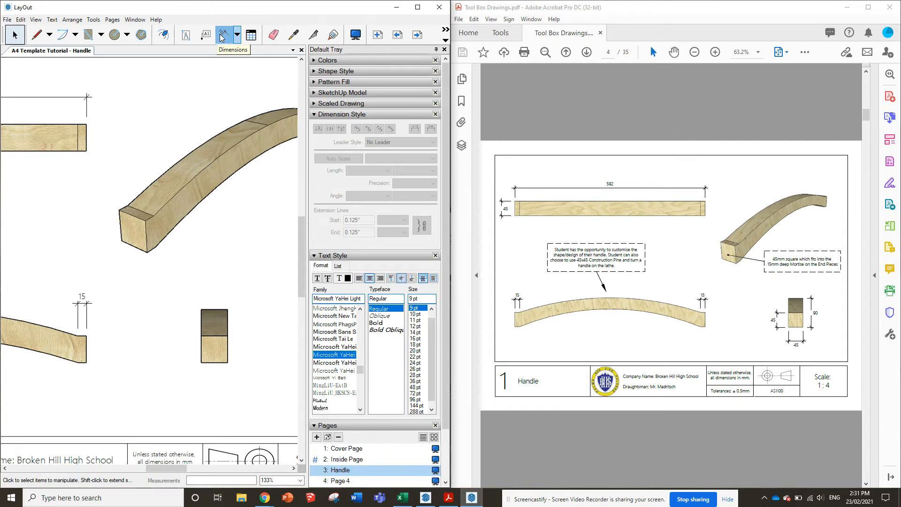
pyautogui.click(201, 362)
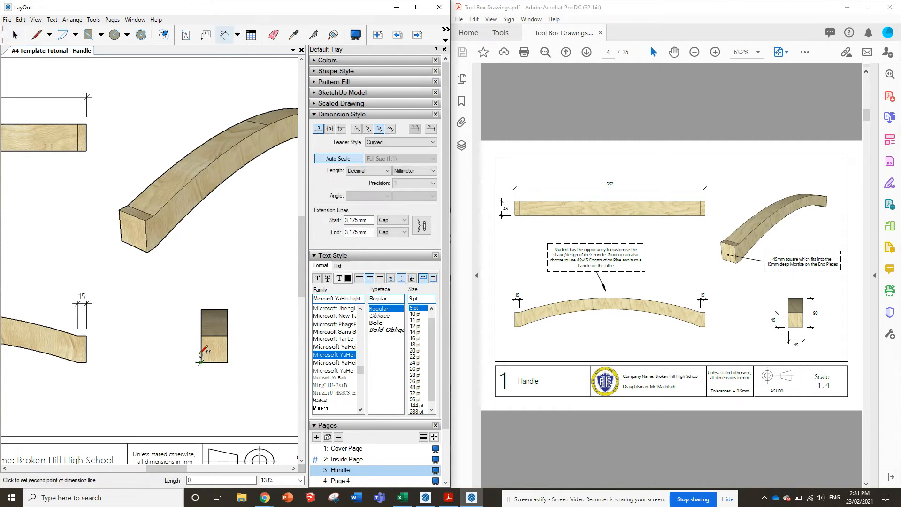
pyautogui.click(201, 335)
pyautogui.click(185, 345)
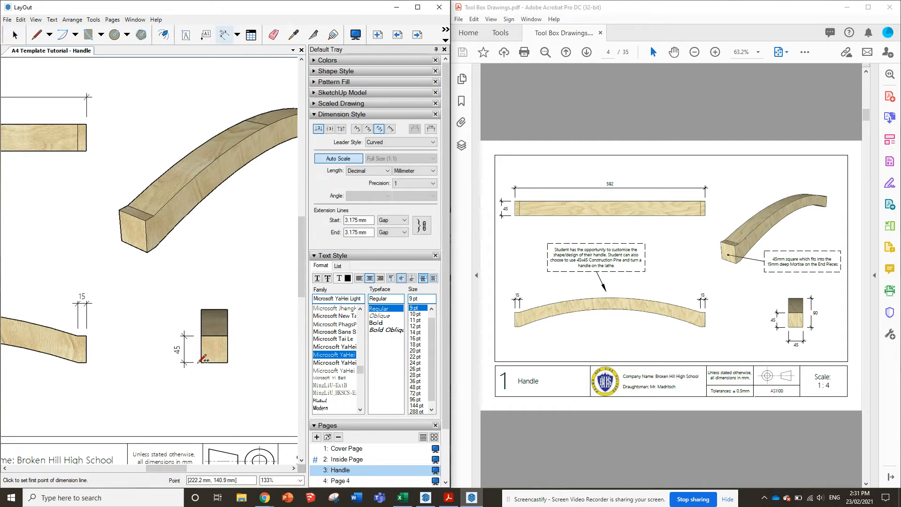
# Dimension the end view's width below it and its overall height to its right
pyautogui.click(201, 362)
pyautogui.click(228, 362)
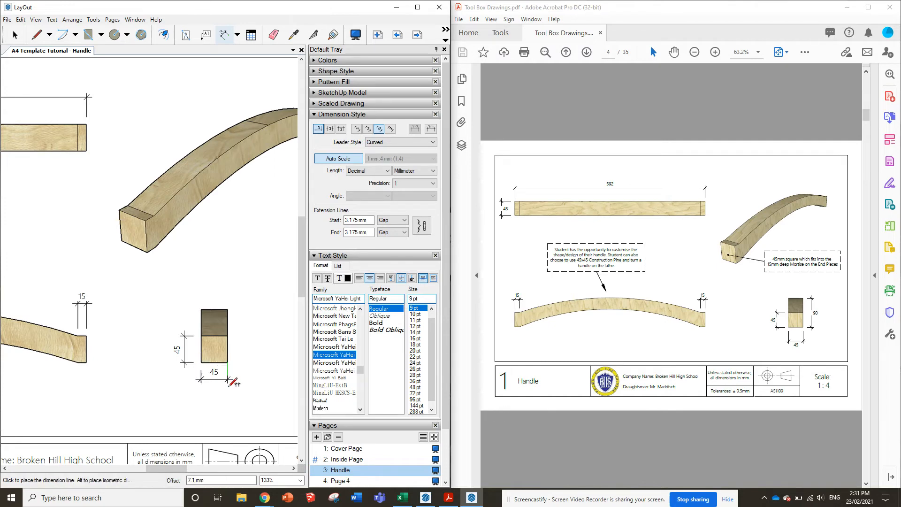
pyautogui.click(229, 396)
pyautogui.click(227, 362)
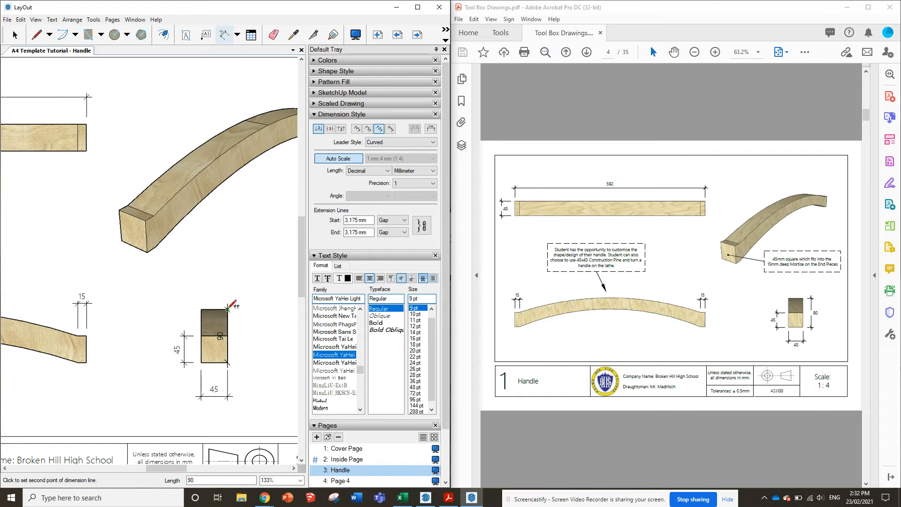
pyautogui.click(228, 309)
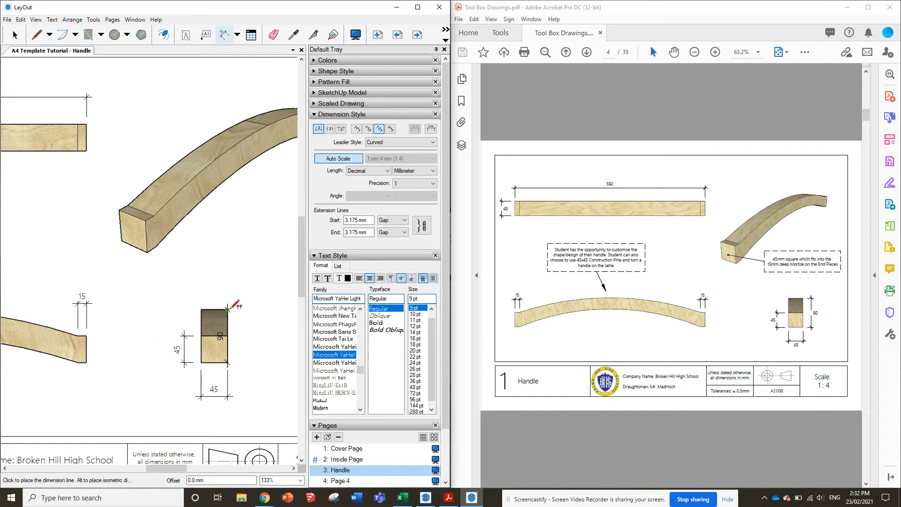
pyautogui.click(252, 311)
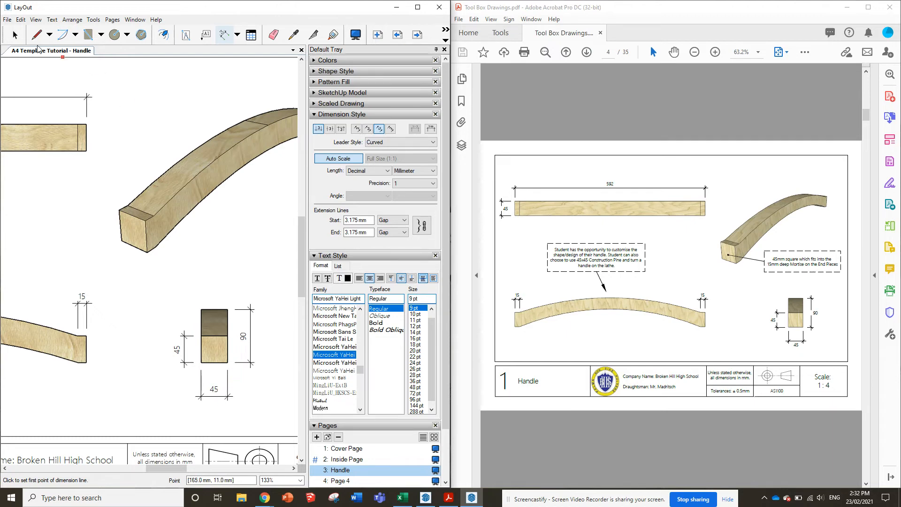
# Set the end view's width and overall height dimension texts to sit on the outer side of their dimension lines
pyautogui.click(15, 34)
pyautogui.click(214, 389)
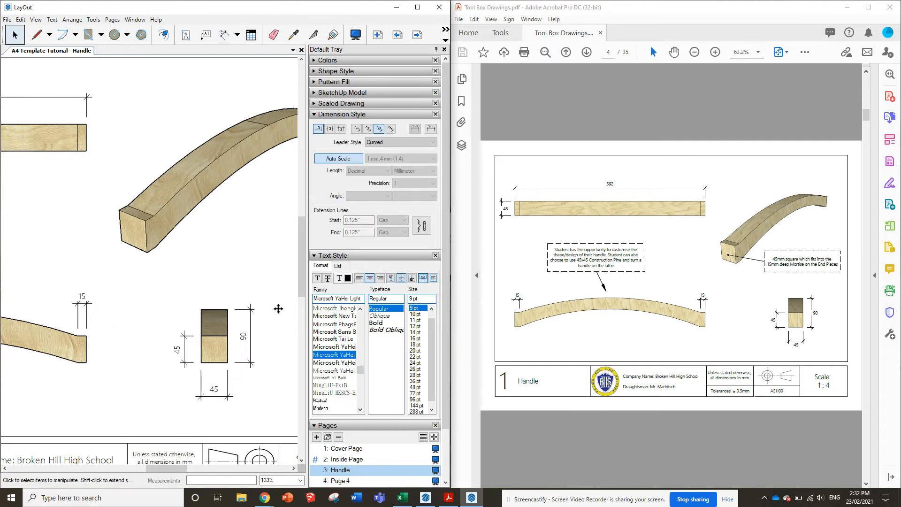
pyautogui.click(341, 129)
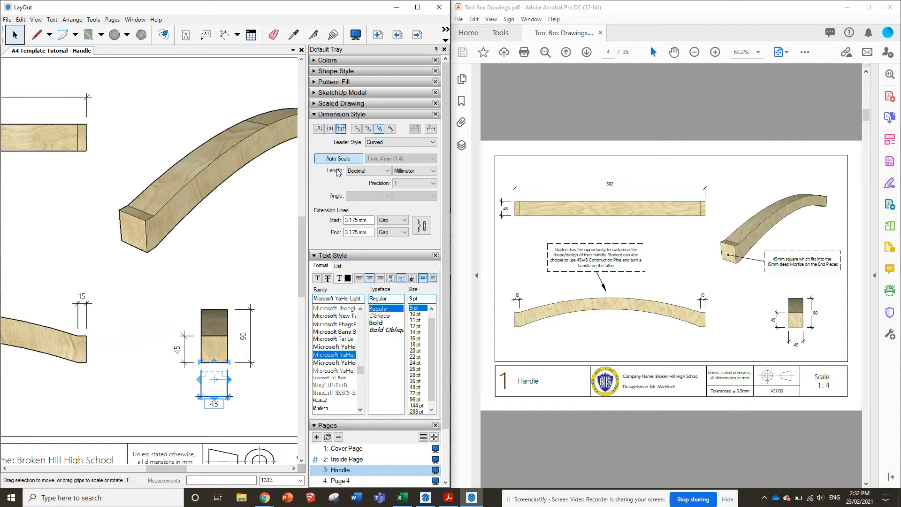
pyautogui.click(245, 332)
pyautogui.click(341, 129)
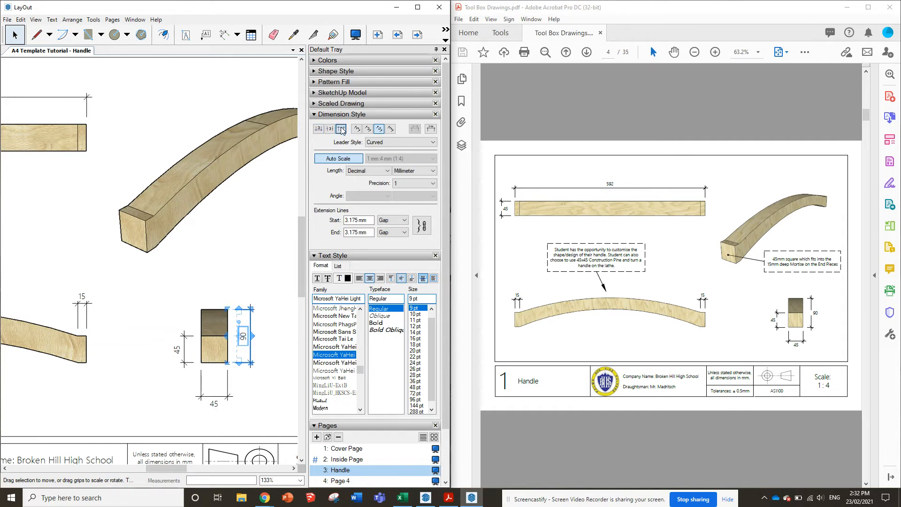
pyautogui.click(330, 129)
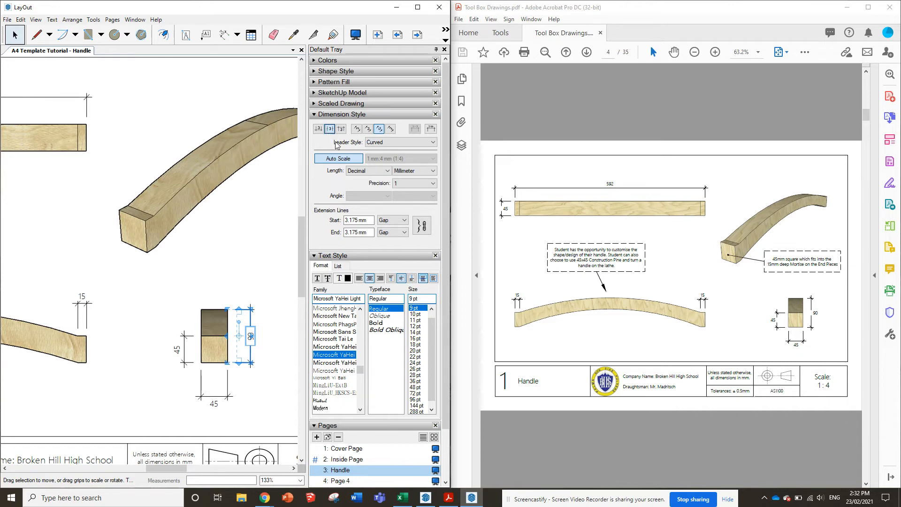
pyautogui.click(341, 129)
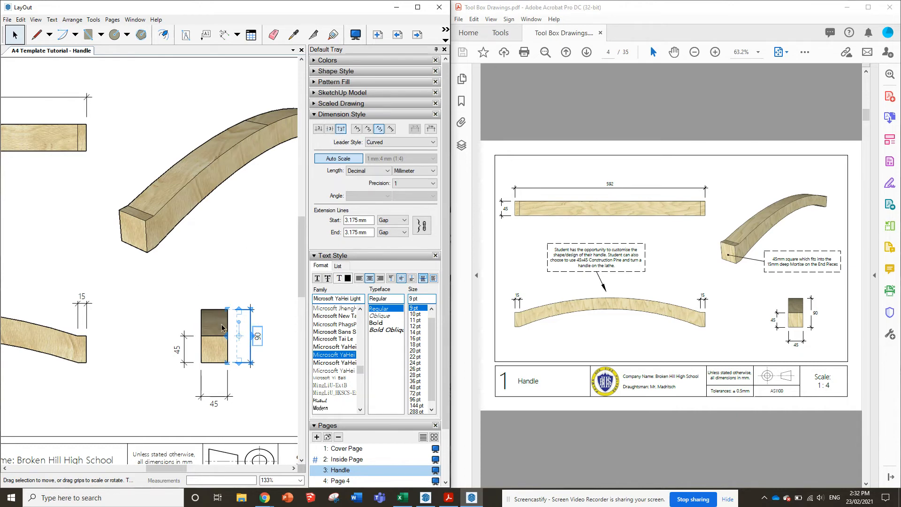
pyautogui.click(233, 241)
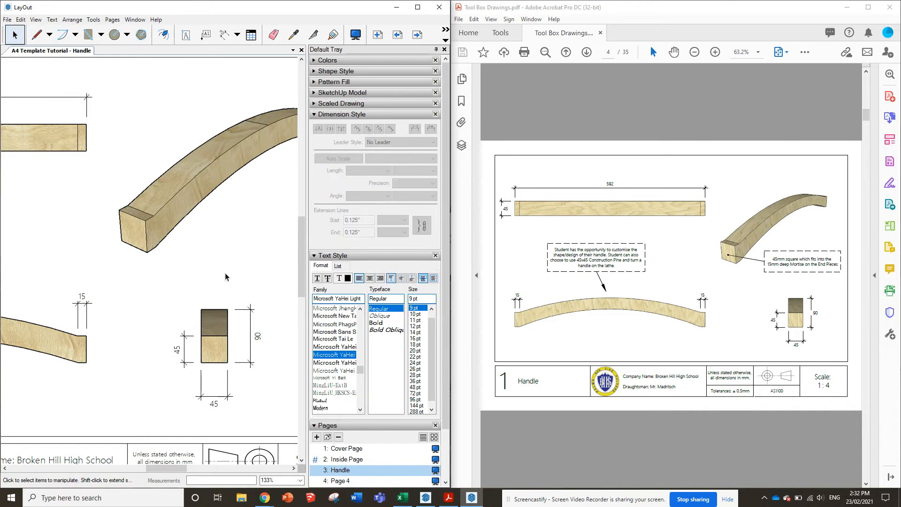
# Add a text box between the handle's top and front views containing the customisation note copied from the reference PDF
pyautogui.scroll(-4, 232, 298)
pyautogui.scroll(-1, 244, 302)
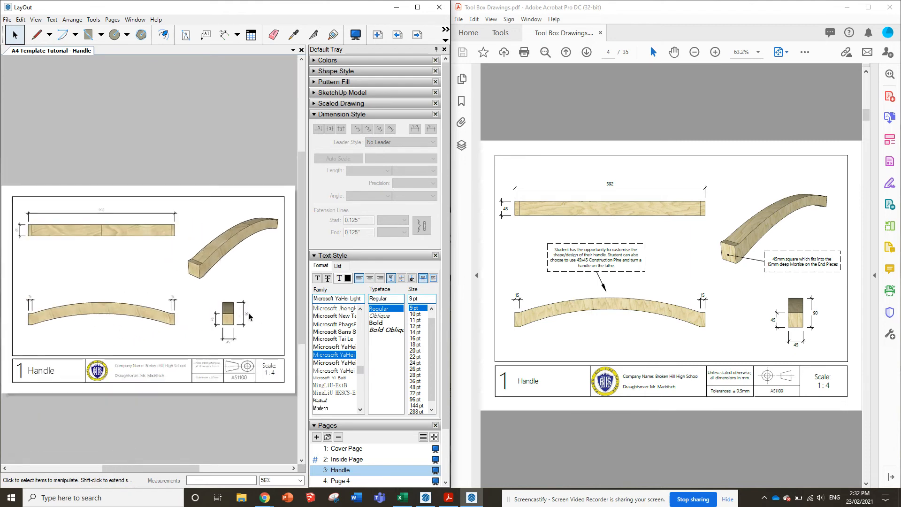
pyautogui.scroll(1, 41, 317)
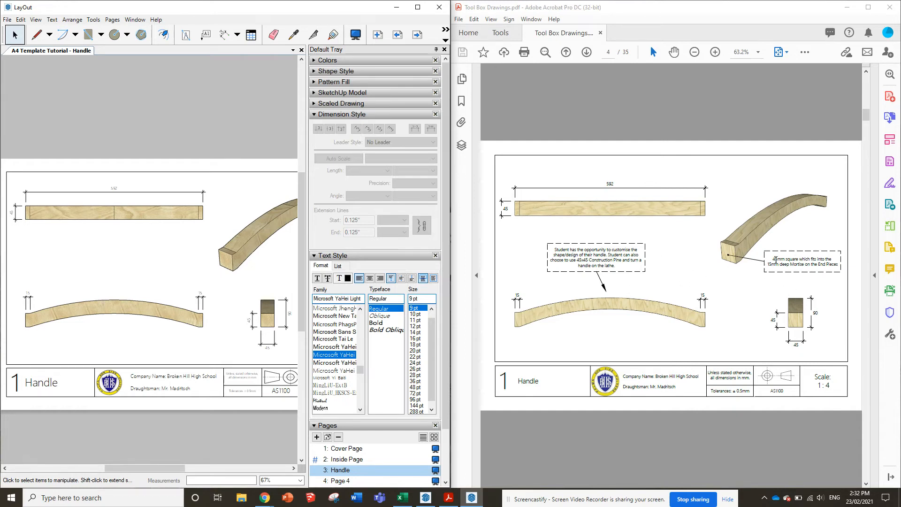
pyautogui.click(207, 41)
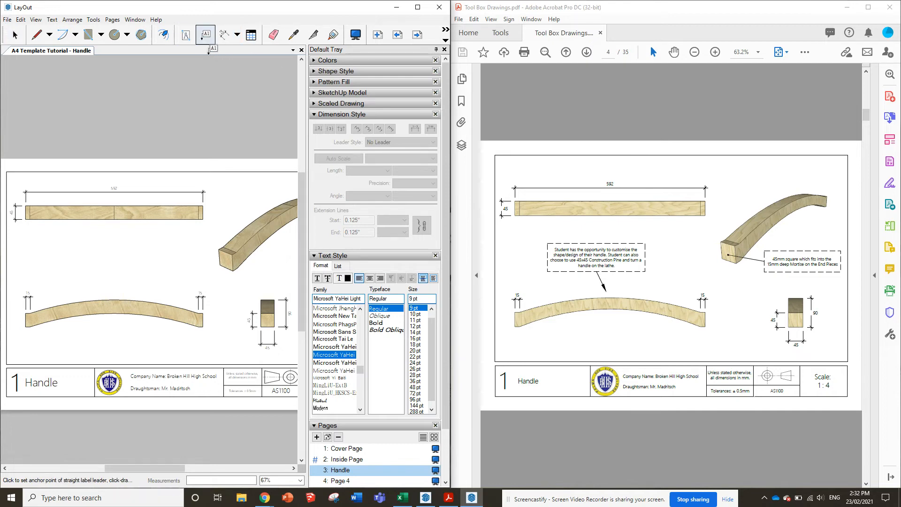
pyautogui.click(186, 35)
pyautogui.moveTo(65, 254); pyautogui.dragTo(123, 278)
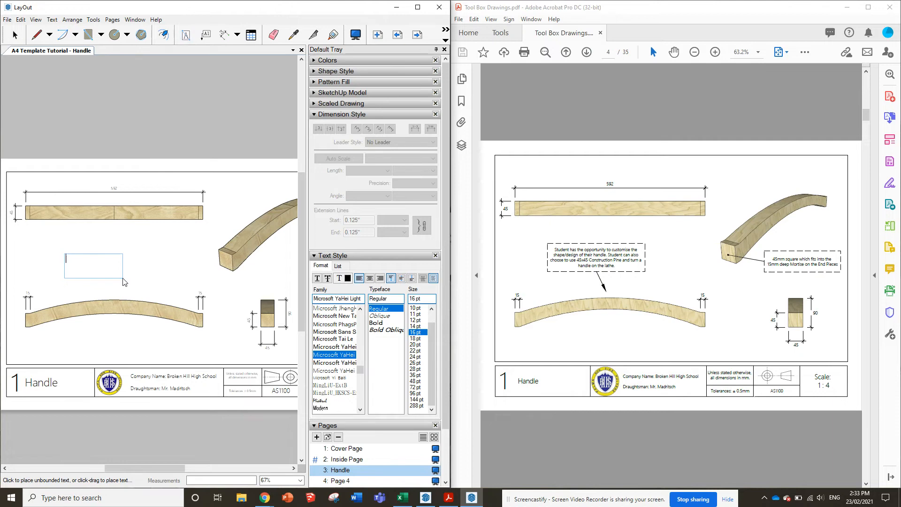
pyautogui.write('a')
pyautogui.moveTo(556, 249); pyautogui.dragTo(619, 272)
pyautogui.hotkey('ctrl', 'c')
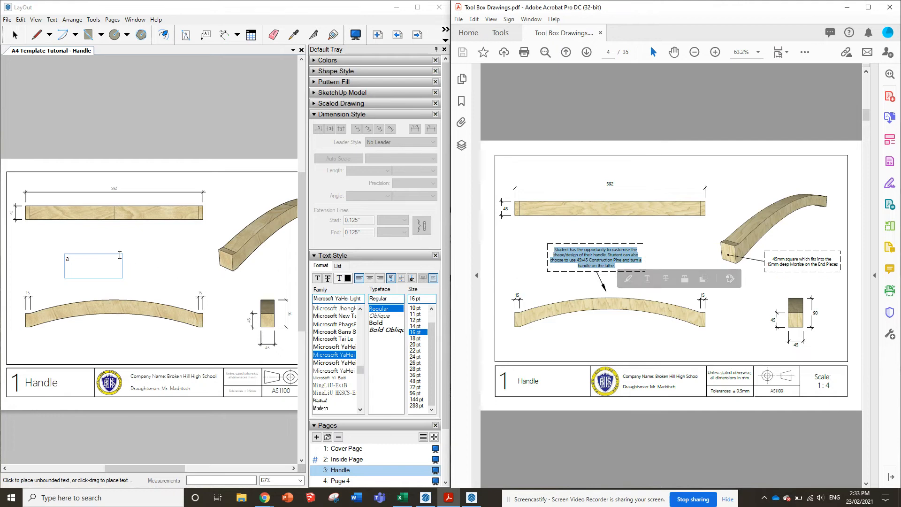
pyautogui.click(80, 256)
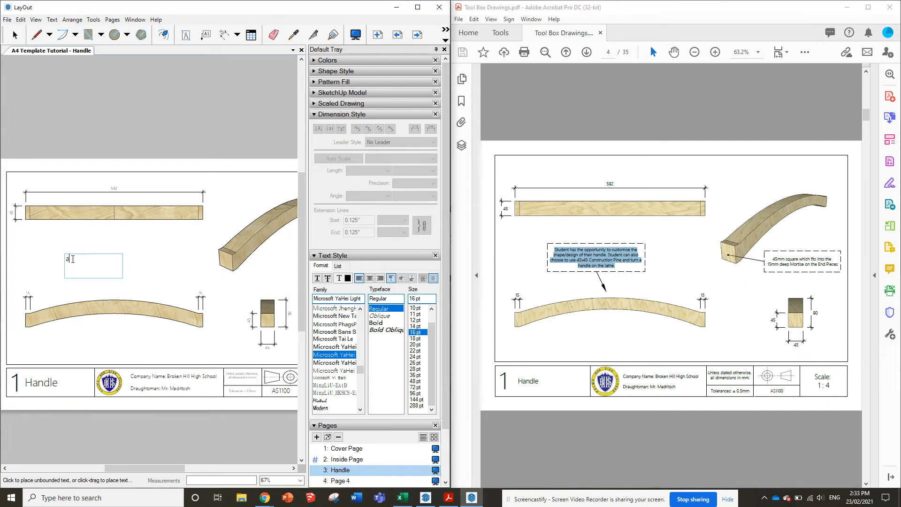
pyautogui.press('BackSpace')
pyautogui.hotkey('ctrl', 'v')
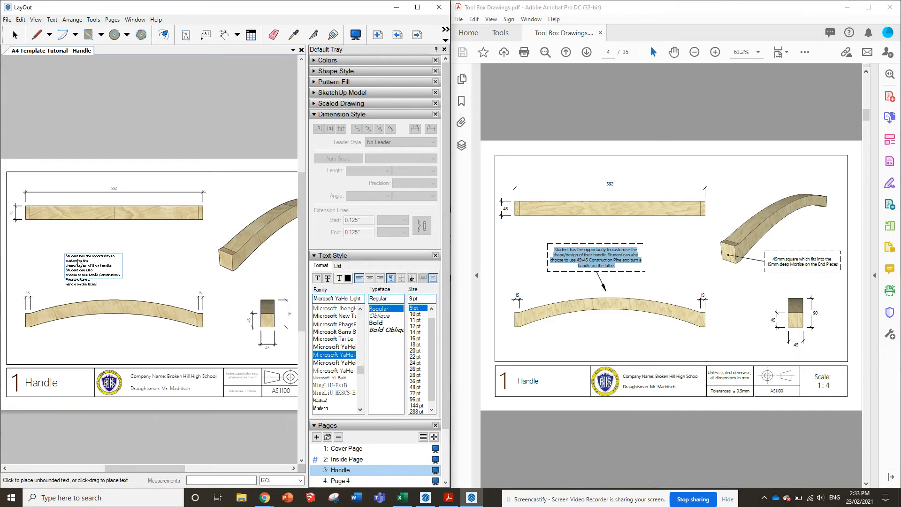
# Remove the unwanted line breaks after "customise the" and "can also" in the note and change "Construction" to "construction"
pyautogui.scroll(3, 65, 288)
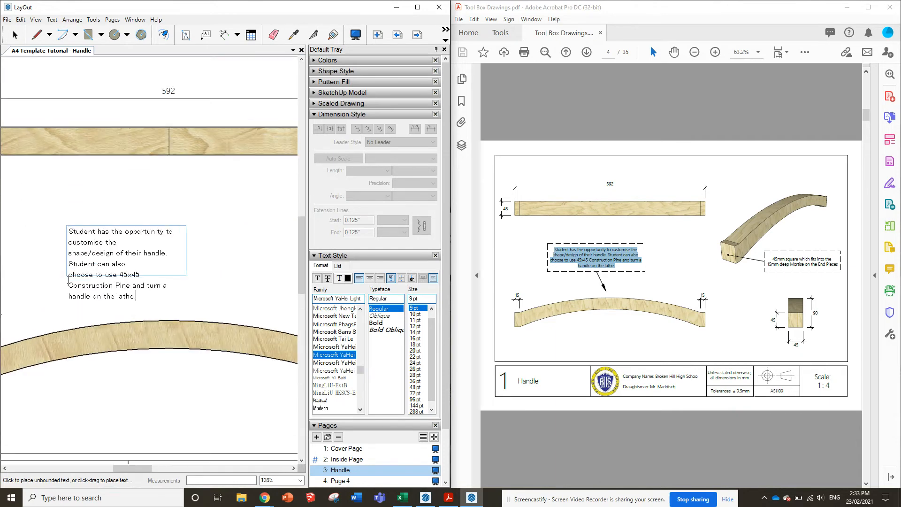
pyautogui.press('Delete')
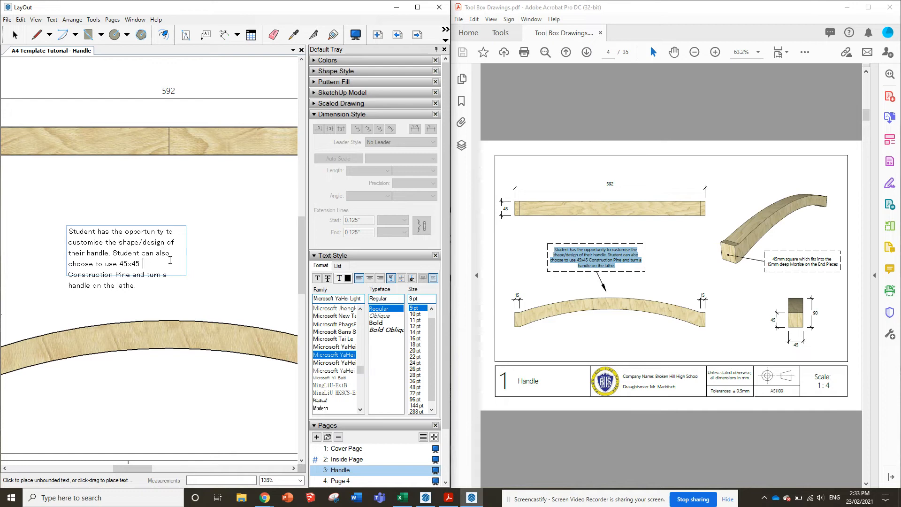
pyautogui.press('Delete')
pyautogui.press('Delete')
pyautogui.write('c')
pyautogui.click(123, 204)
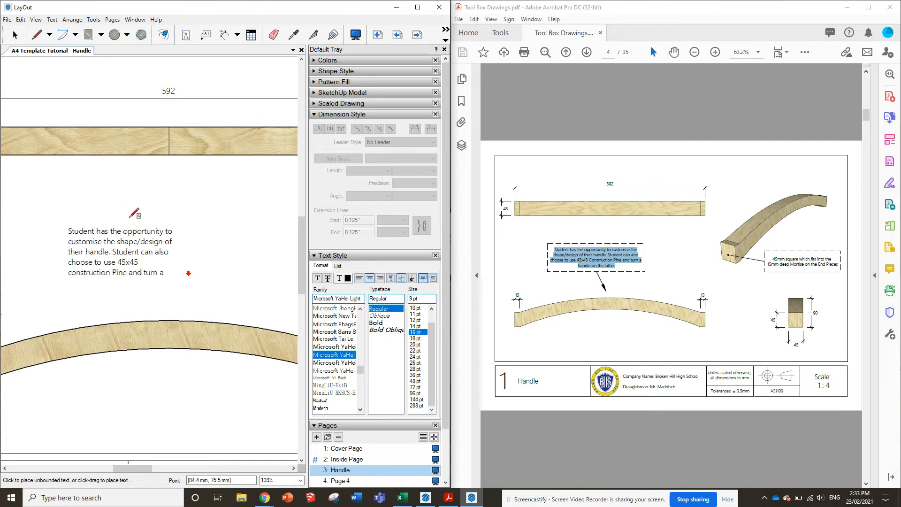
# Enlarge the note's text box to fit the whole text and remove the line break before "handle on the lathe."
pyautogui.click(15, 36)
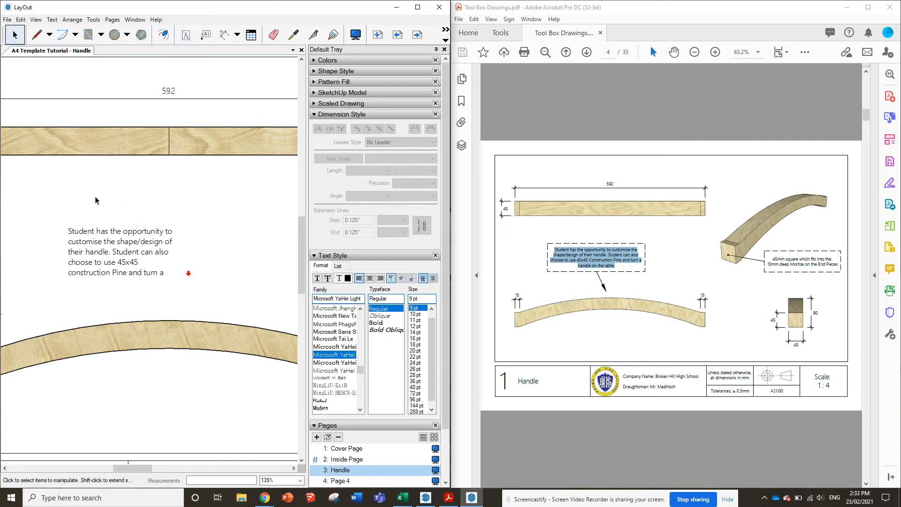
pyautogui.click(130, 241)
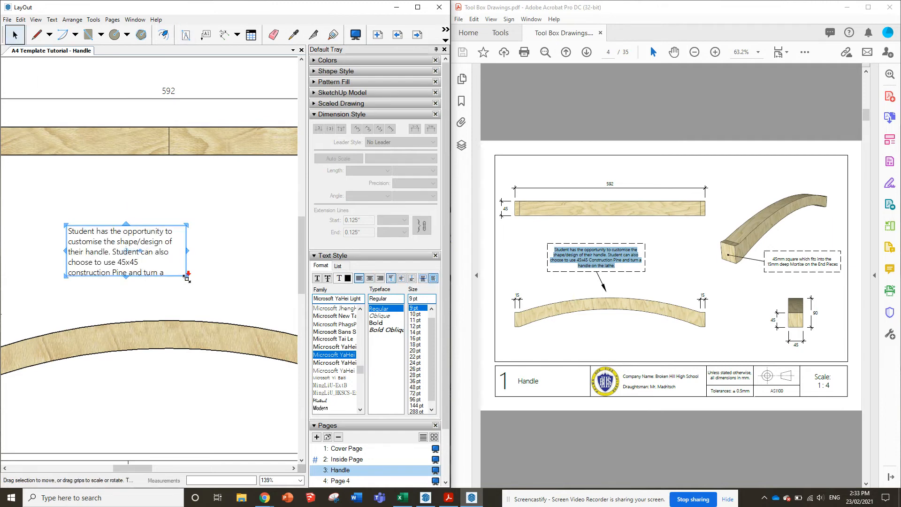
pyautogui.moveTo(186, 277); pyautogui.dragTo(232, 297)
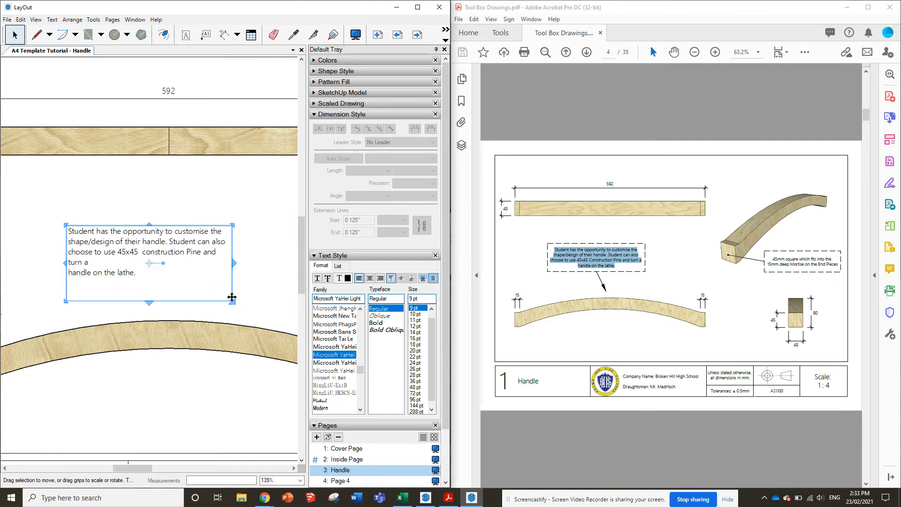
pyautogui.doubleClick(95, 263)
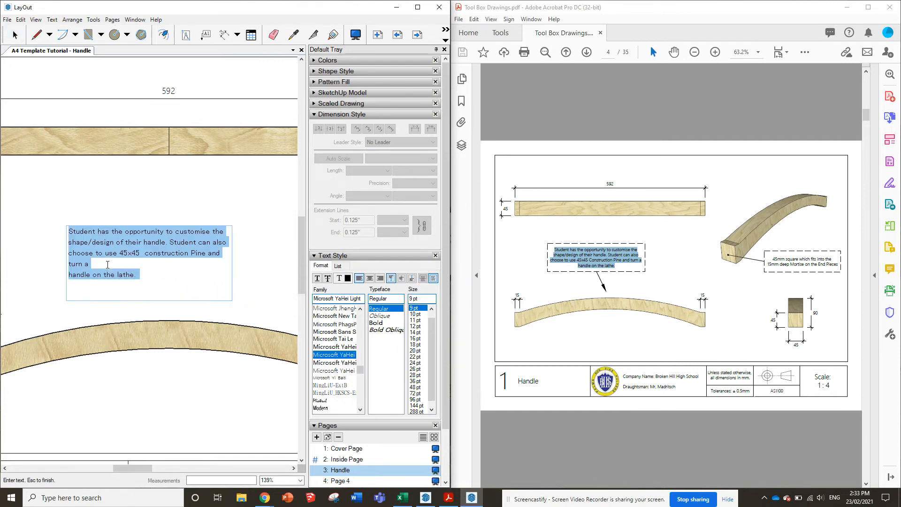
pyautogui.press('Delete')
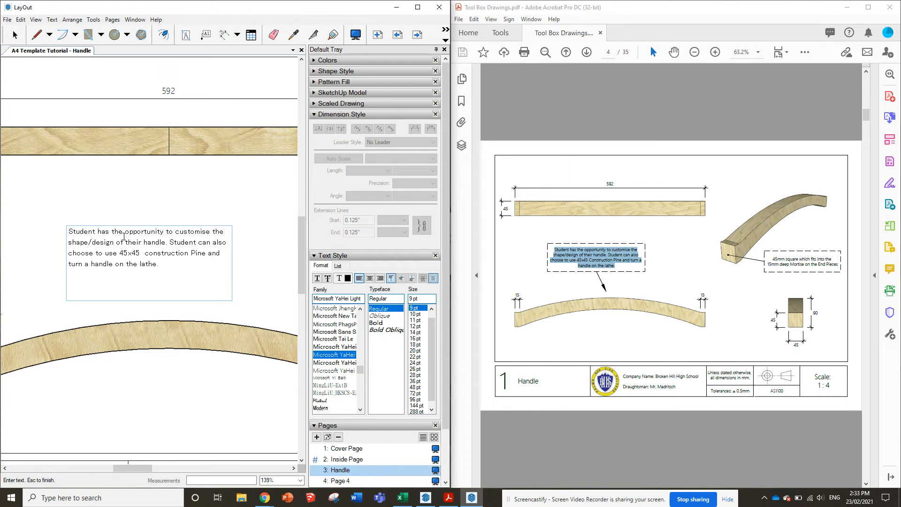
pyautogui.press('Escape')
# Centre the note's text horizontally and shorten its box to just below the last line
pyautogui.click(160, 236)
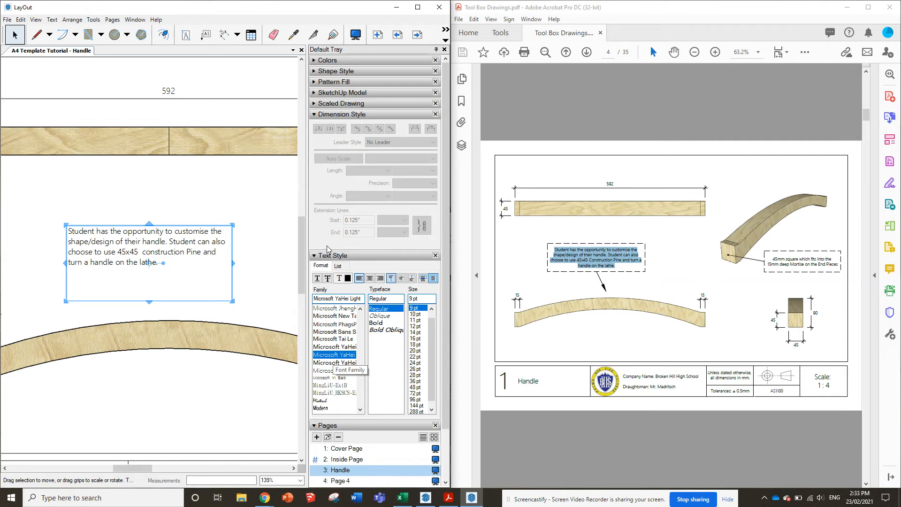
pyautogui.click(370, 278)
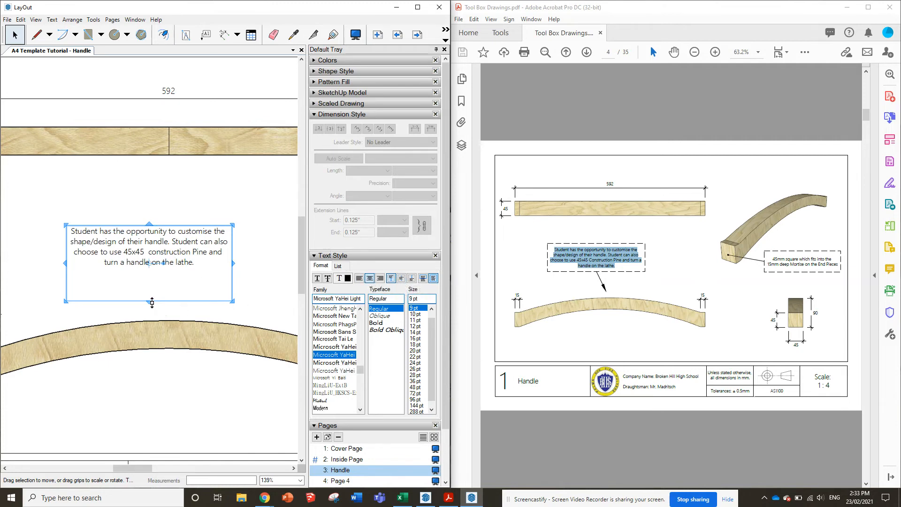
pyautogui.moveTo(149, 302); pyautogui.dragTo(149, 275)
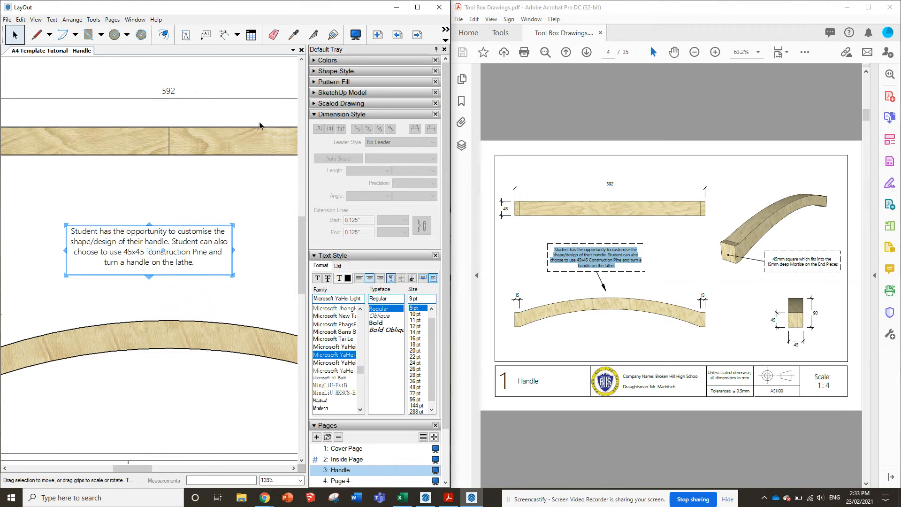
# Outline the customisation note's box with a black dashed stroke
pyautogui.click(178, 208)
pyautogui.click(180, 246)
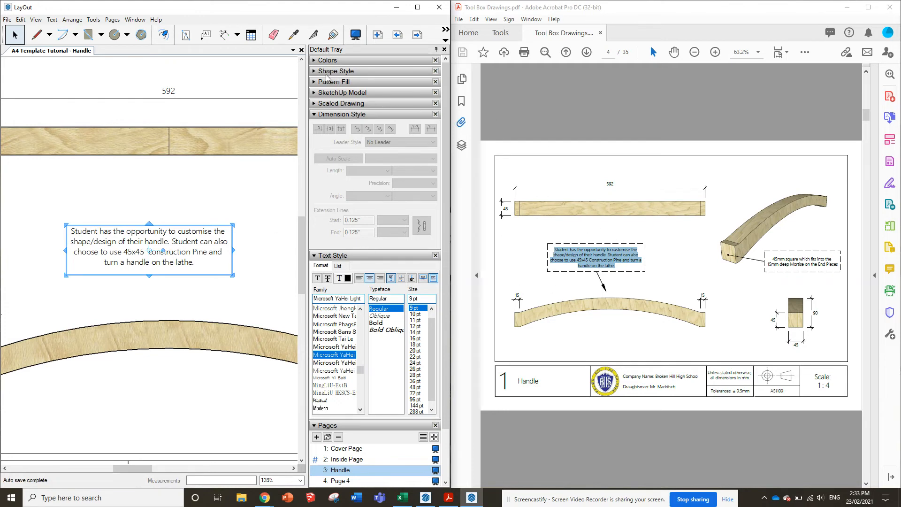
pyautogui.click(315, 71)
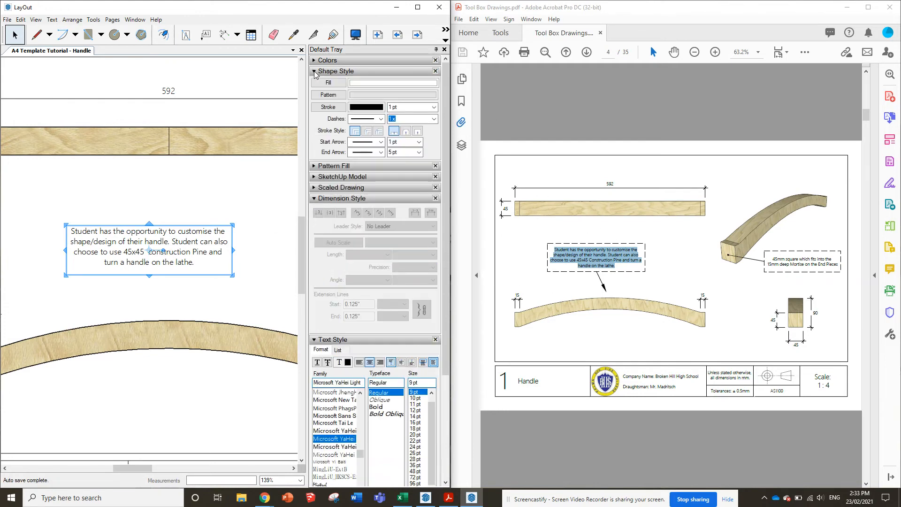
pyautogui.click(381, 119)
pyautogui.click(376, 141)
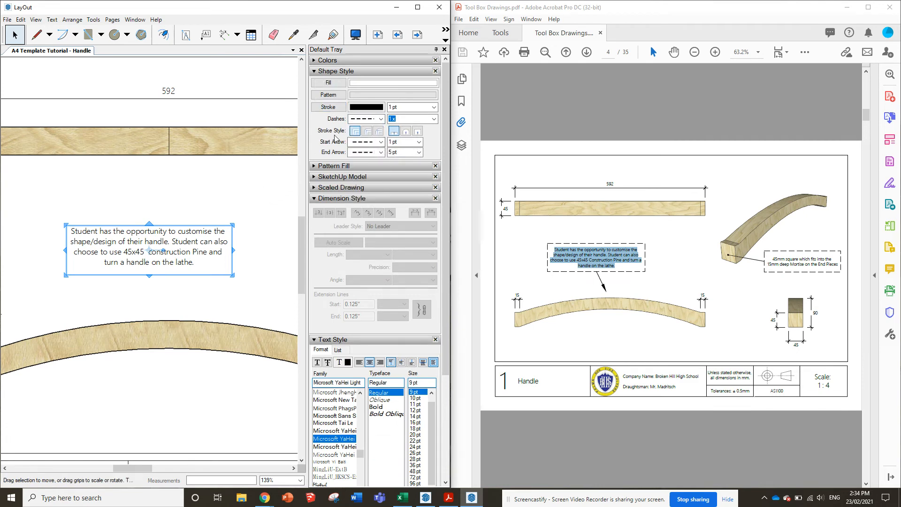
pyautogui.click(365, 110)
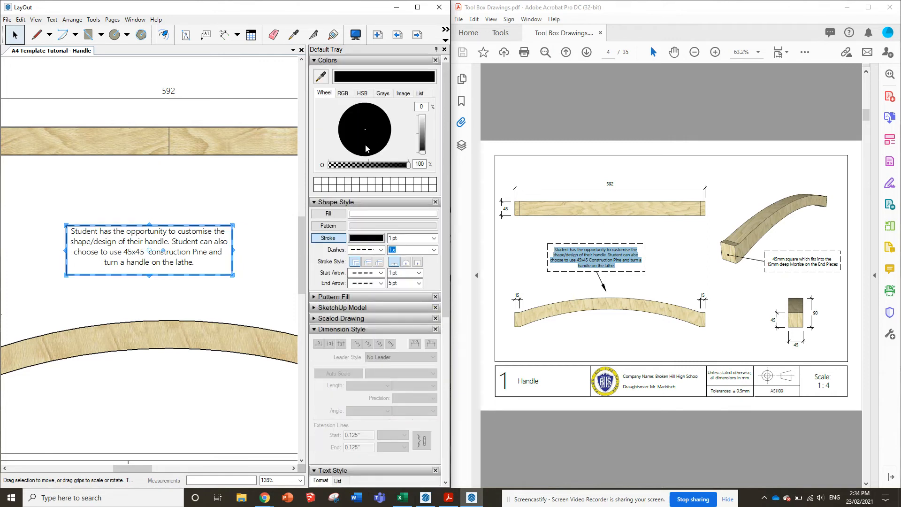
pyautogui.click(315, 60)
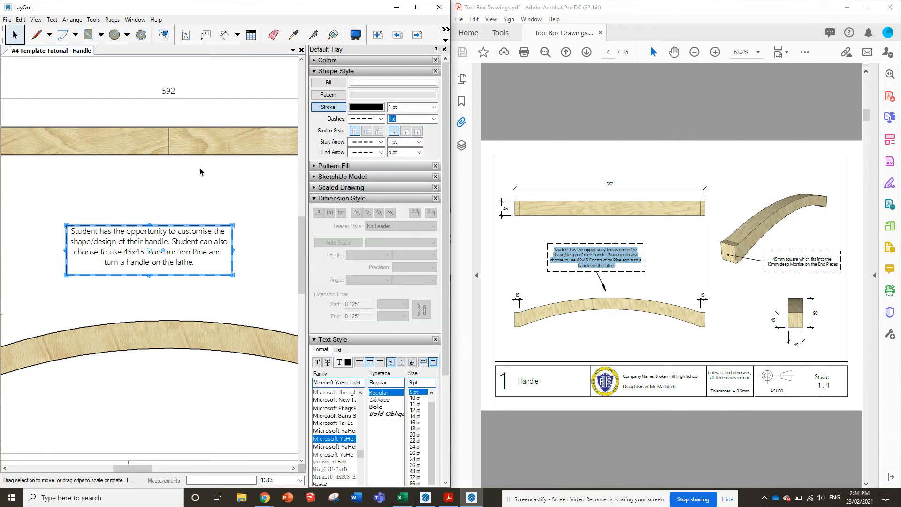
pyautogui.click(183, 170)
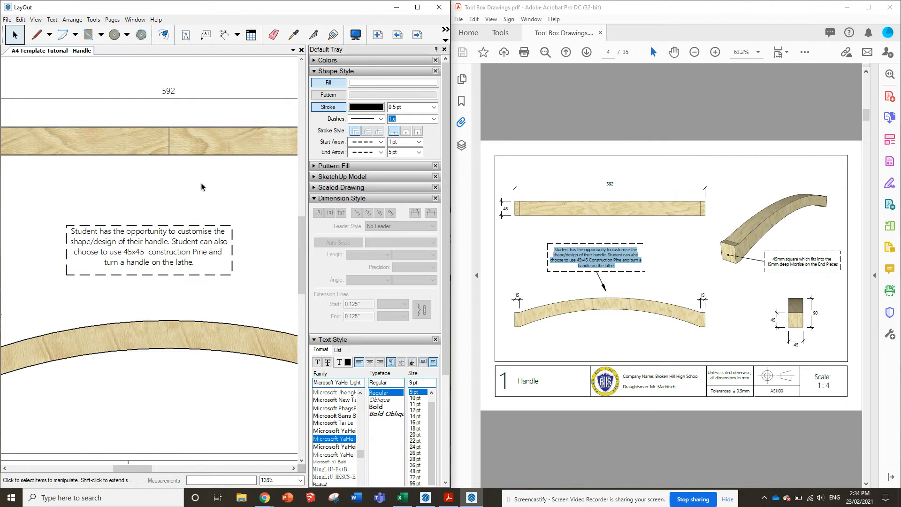
# Draw a straight line from the note box's bottom midpoint to just above the curved handle, about 8.7 mm across and 17 mm down
pyautogui.click(37, 35)
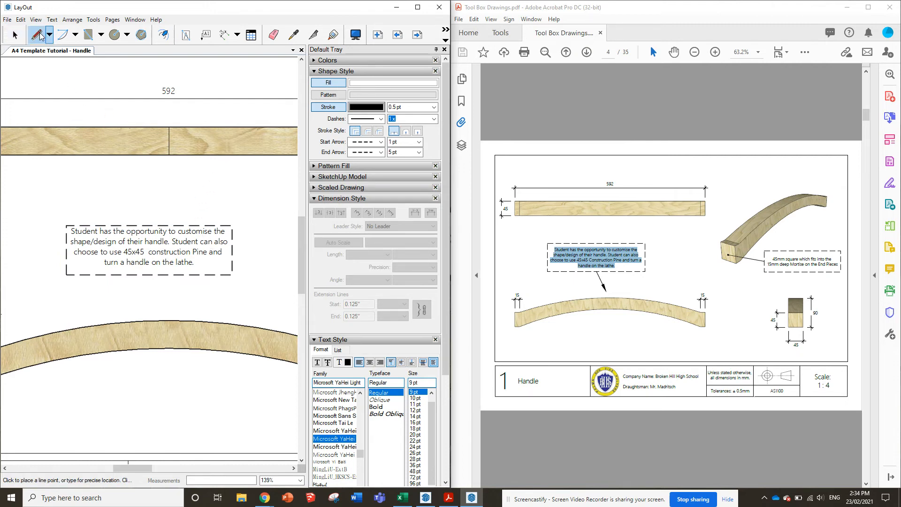
pyautogui.click(150, 274)
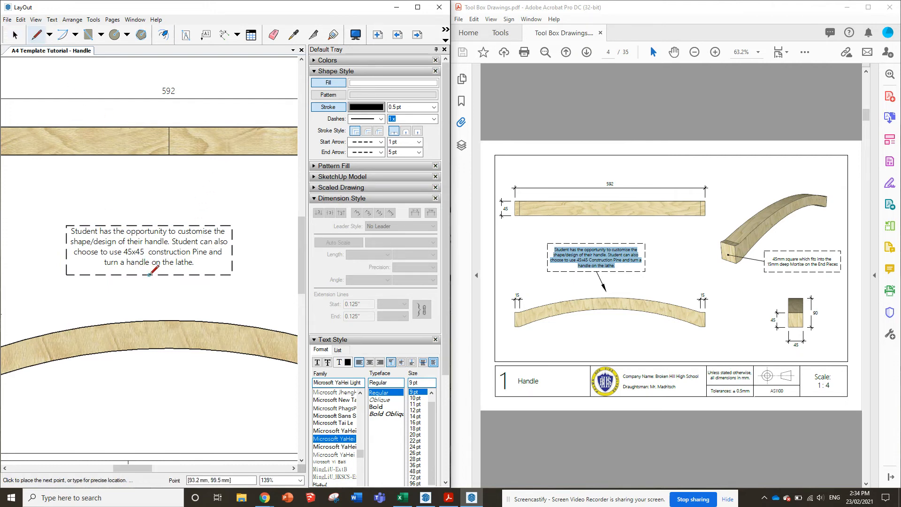
pyautogui.click(171, 316)
pyautogui.press('Escape')
pyautogui.press('space')
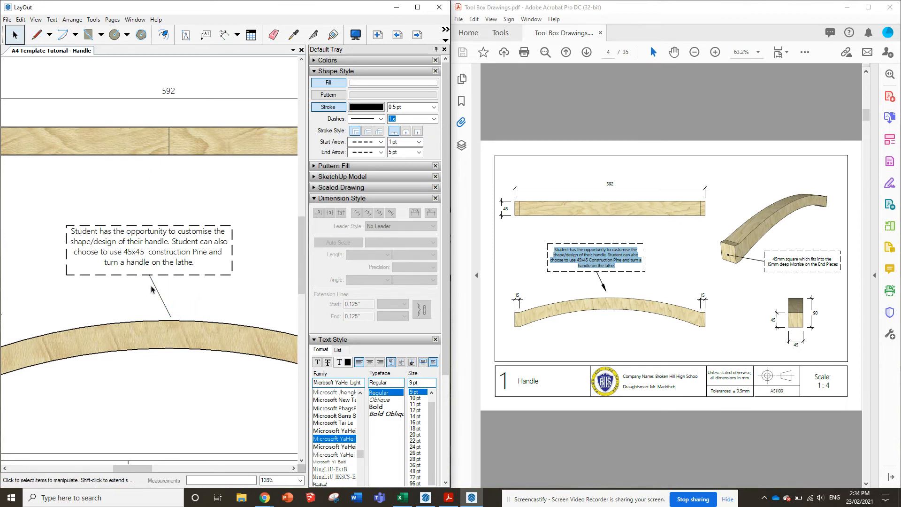
# Put a filled arrowhead on the handle end of the note's line, leaving its start without an arrow
pyautogui.click(158, 288)
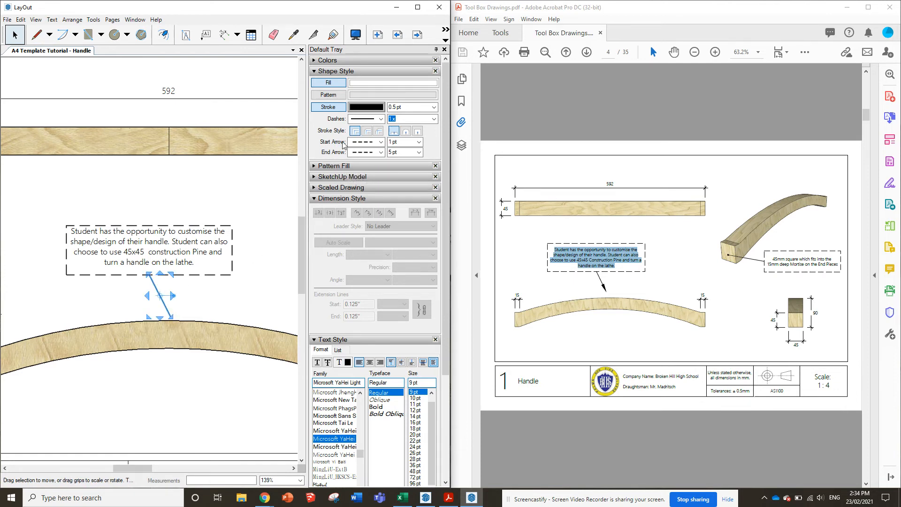
pyautogui.click(382, 143)
pyautogui.click(367, 159)
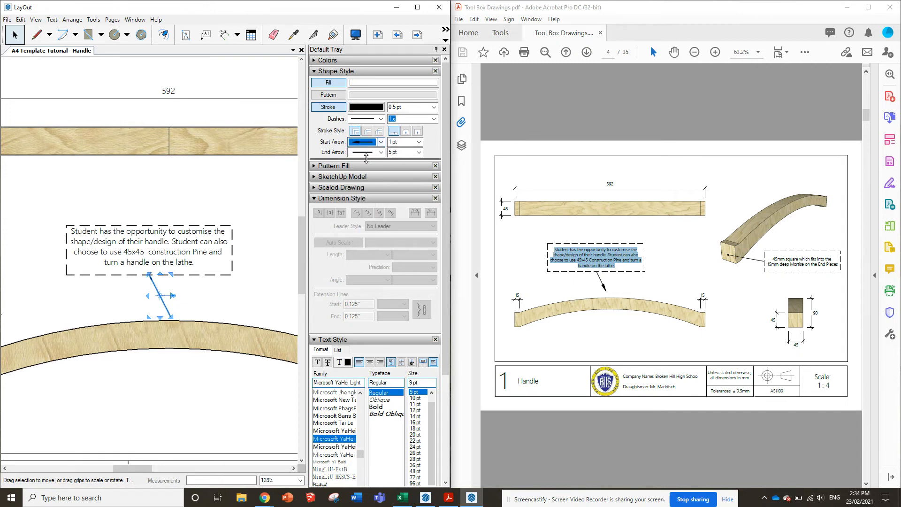
pyautogui.click(370, 142)
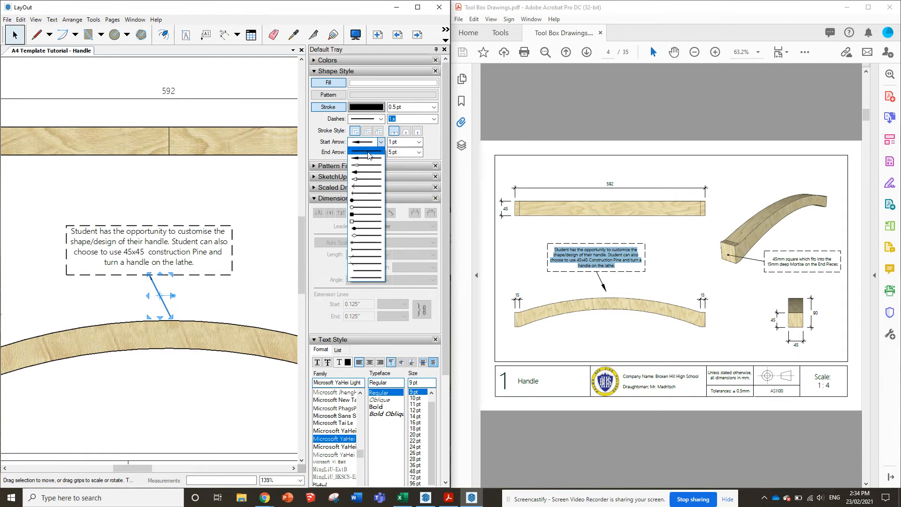
pyautogui.click(367, 150)
pyautogui.click(374, 152)
pyautogui.click(375, 183)
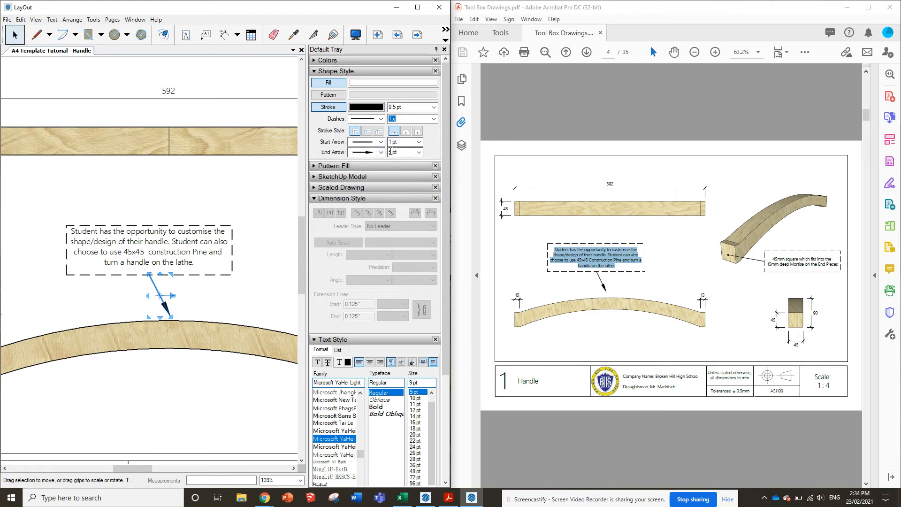
pyautogui.click(236, 302)
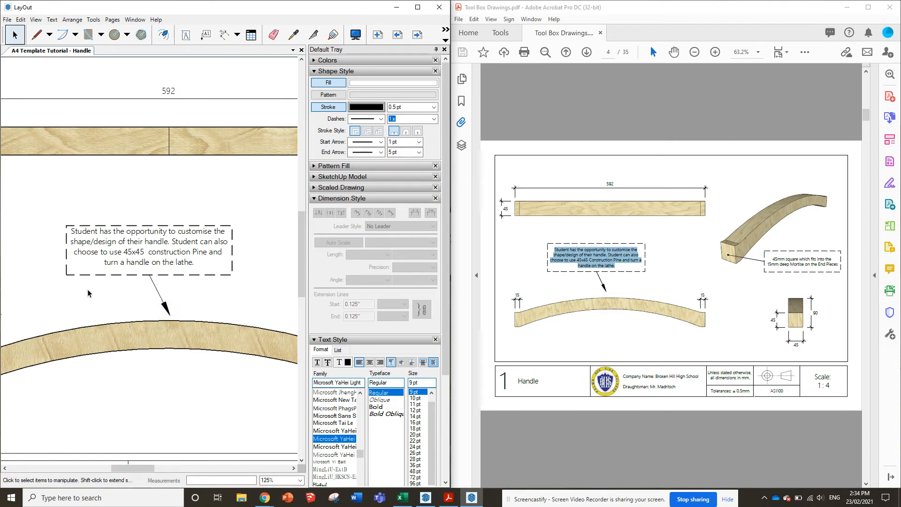
pyautogui.scroll(-4, 87, 291)
pyautogui.scroll(-3, 64, 291)
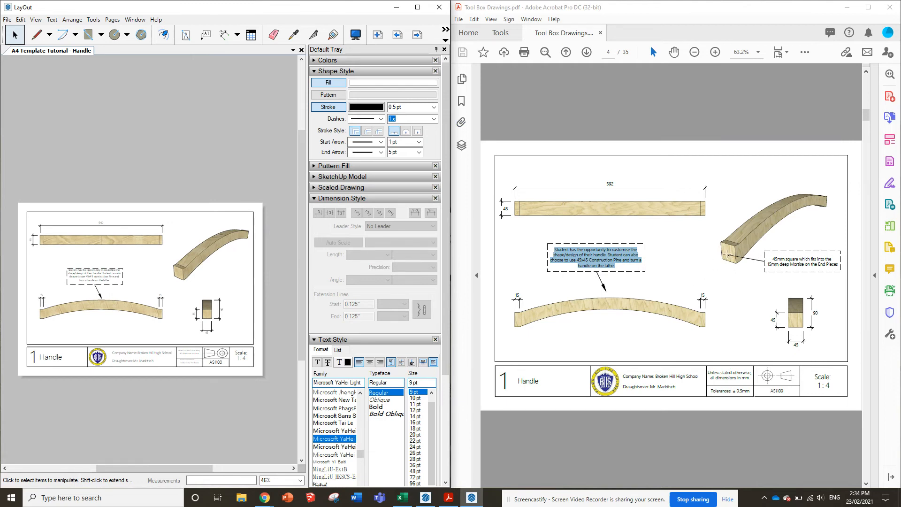
pyautogui.scroll(2, 98, 287)
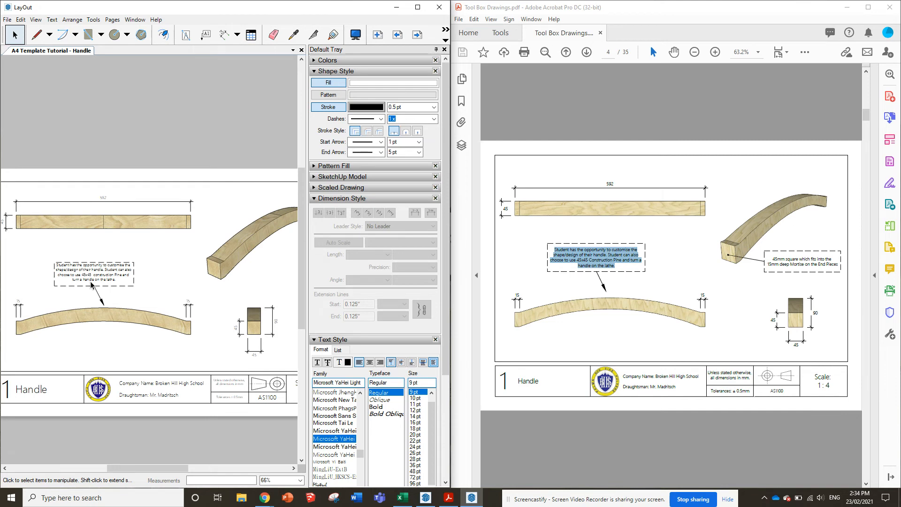
pyautogui.scroll(-2, 92, 284)
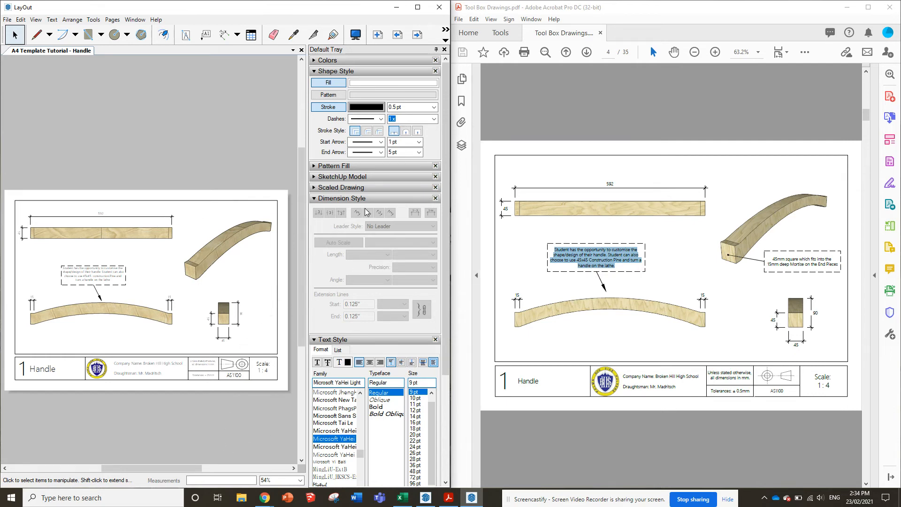
# Collapse the shape, dimension and text style settings to bring up the page list, and save the document
pyautogui.click(315, 71)
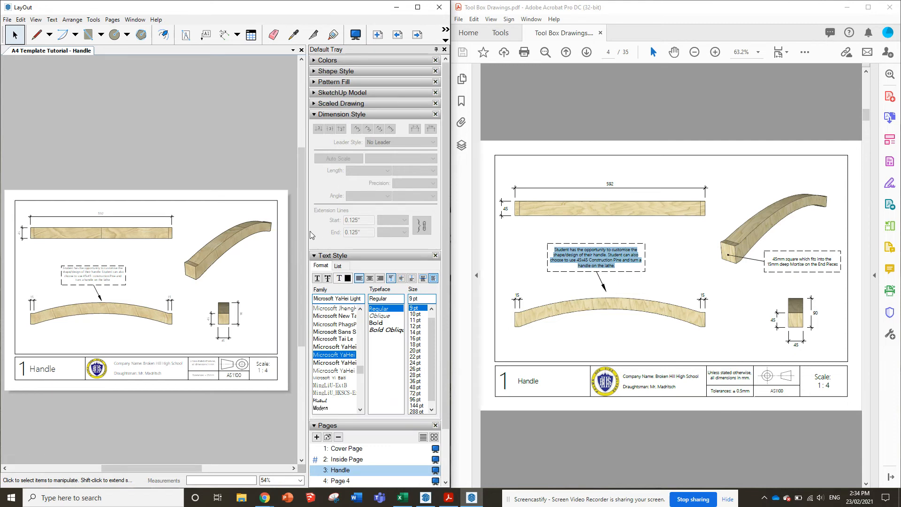
pyautogui.click(315, 115)
pyautogui.click(315, 125)
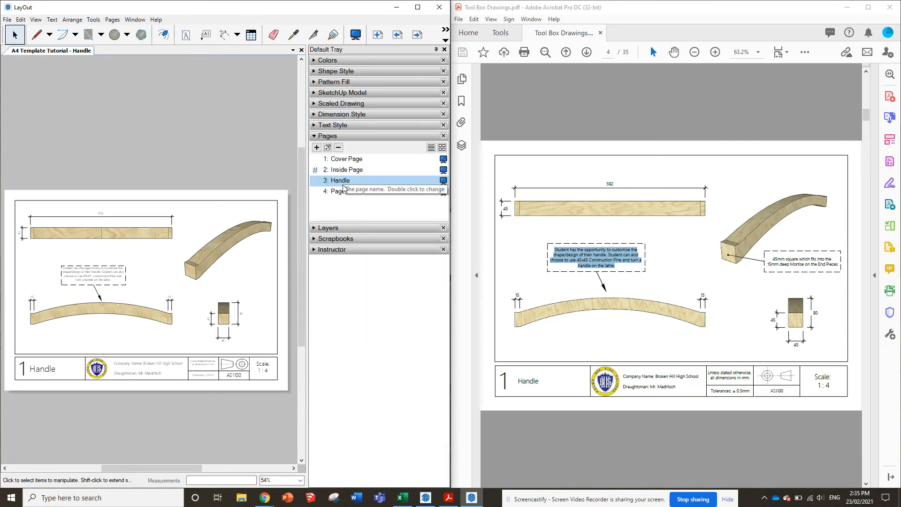
pyautogui.click(8, 20)
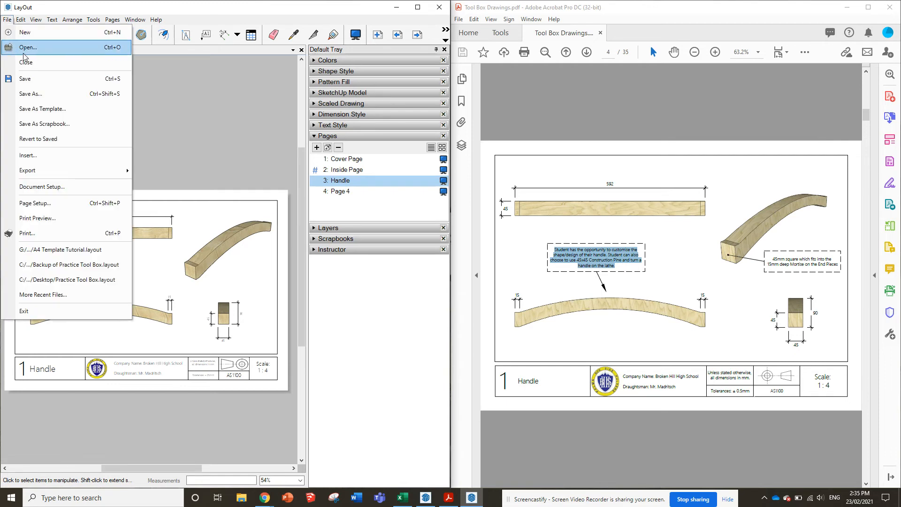
pyautogui.click(27, 79)
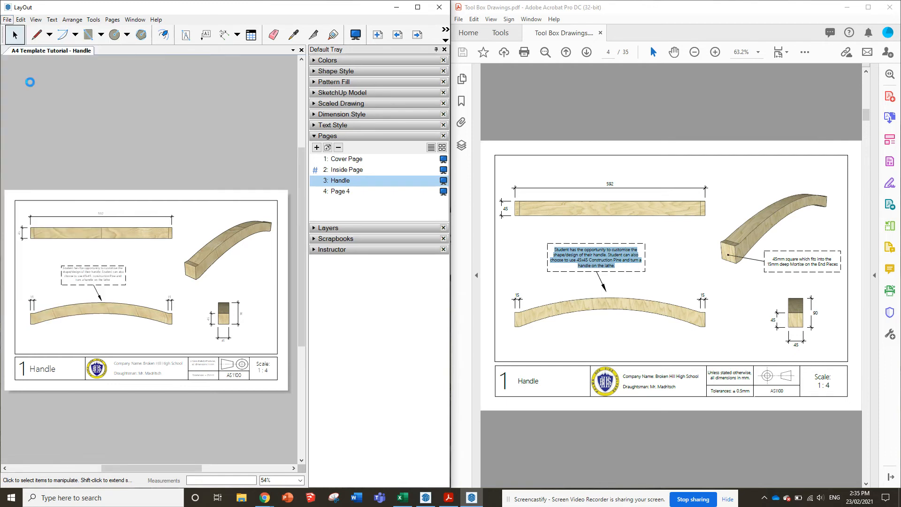
# Set the scale text in page 4's title block to N/A, matching the reference PDF's Handle Instructions page
pyautogui.click(340, 191)
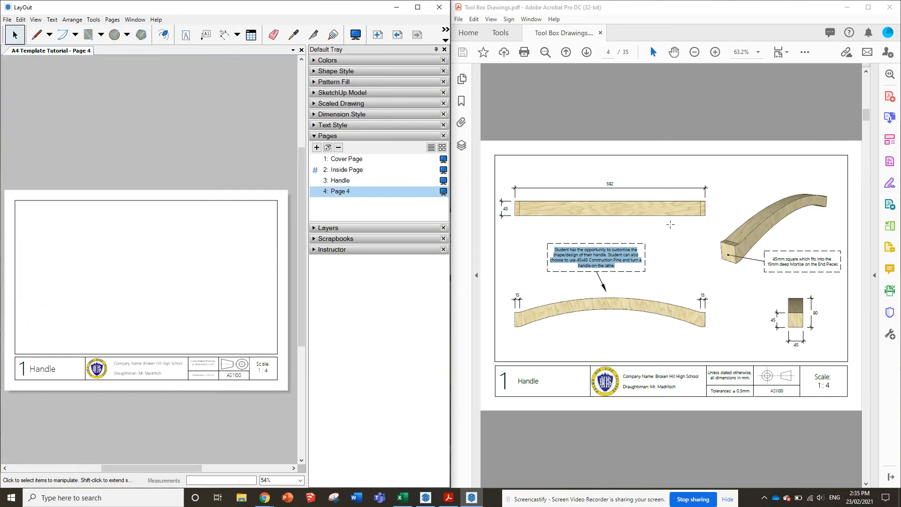
pyautogui.scroll(-1, 671, 224)
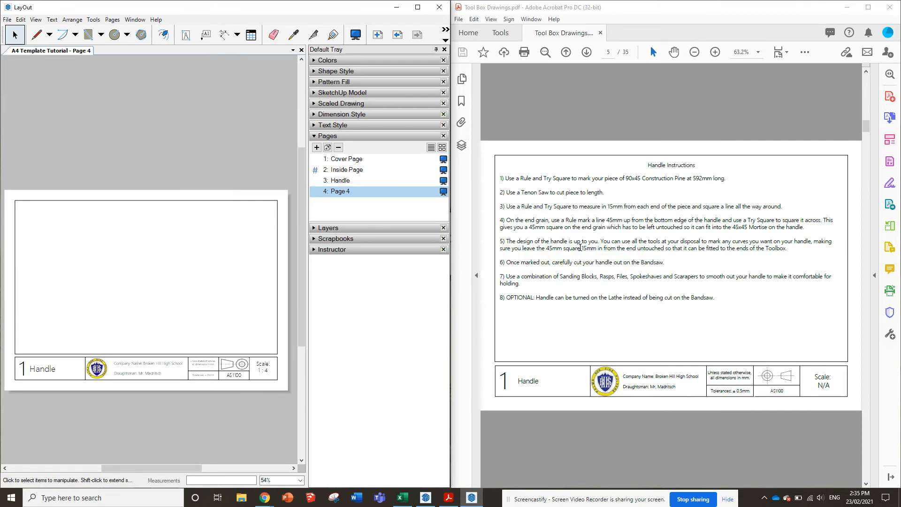
pyautogui.doubleClick(270, 372)
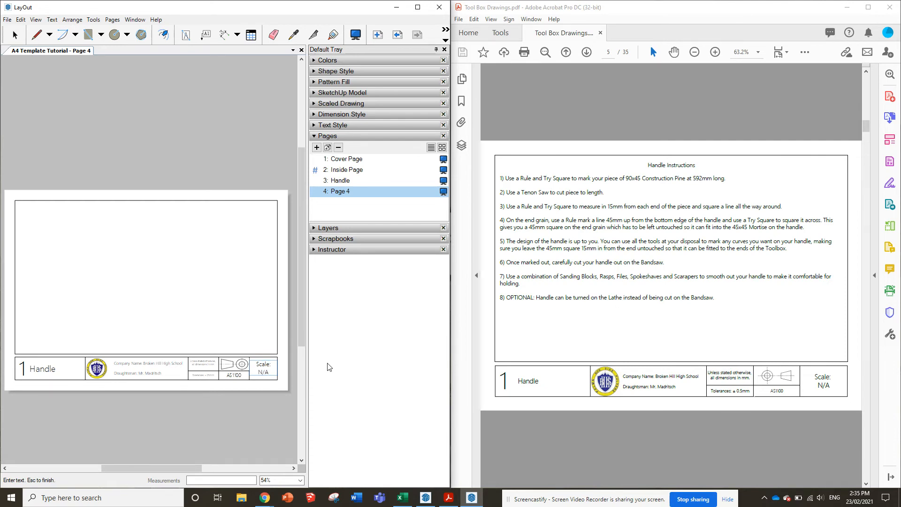
pyautogui.press('Escape')
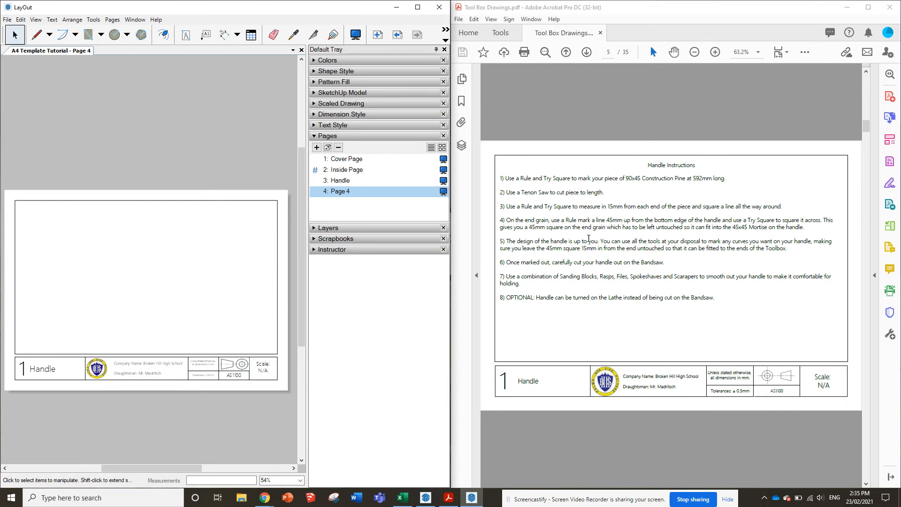
# Fill page 4's drawing frame with a text box reading "acjsondvcjeovncs" and highlight the reference PDF's Handle Instructions text
pyautogui.click(185, 34)
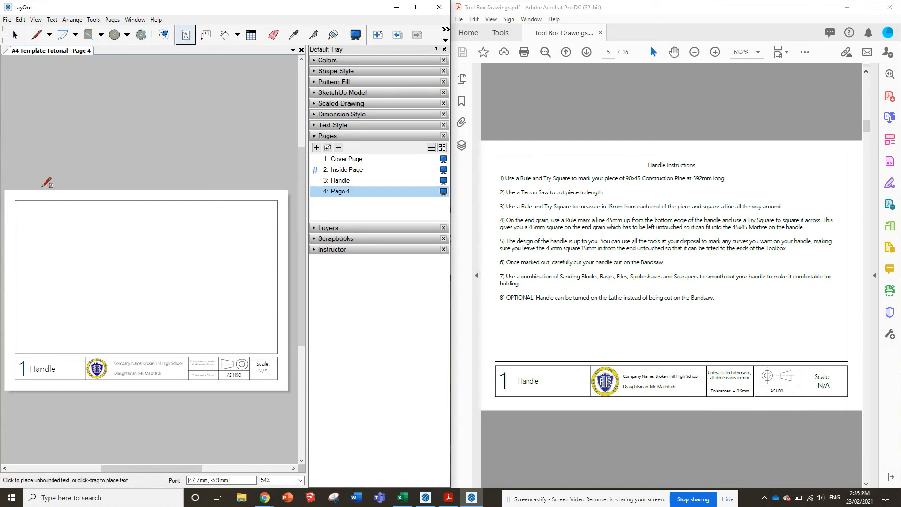
pyautogui.moveTo(16, 201); pyautogui.dragTo(277, 354)
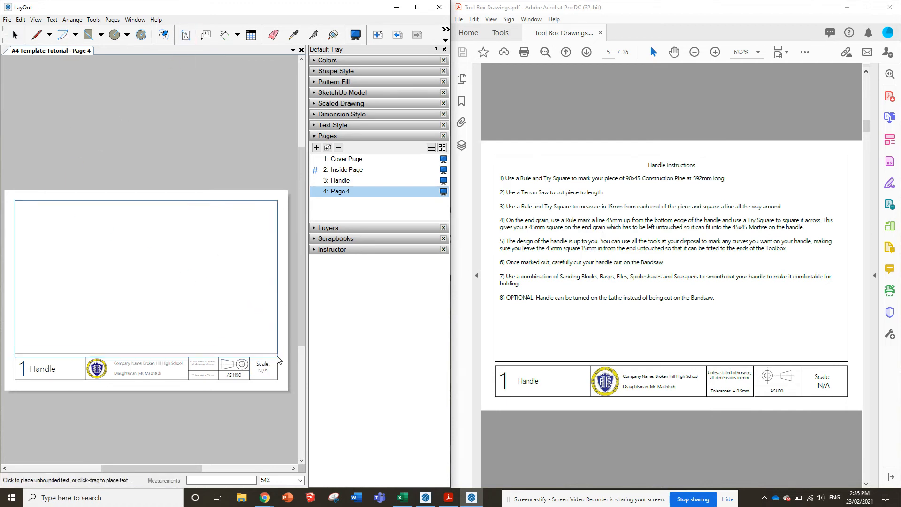
pyautogui.write('acjsondvcjeovncs')
pyautogui.moveTo(646, 164); pyautogui.dragTo(718, 300)
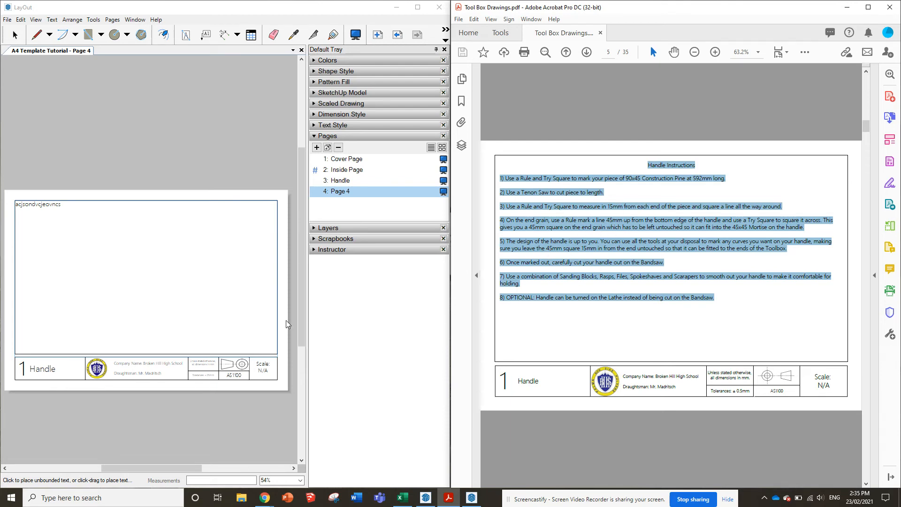
pyautogui.click(75, 210)
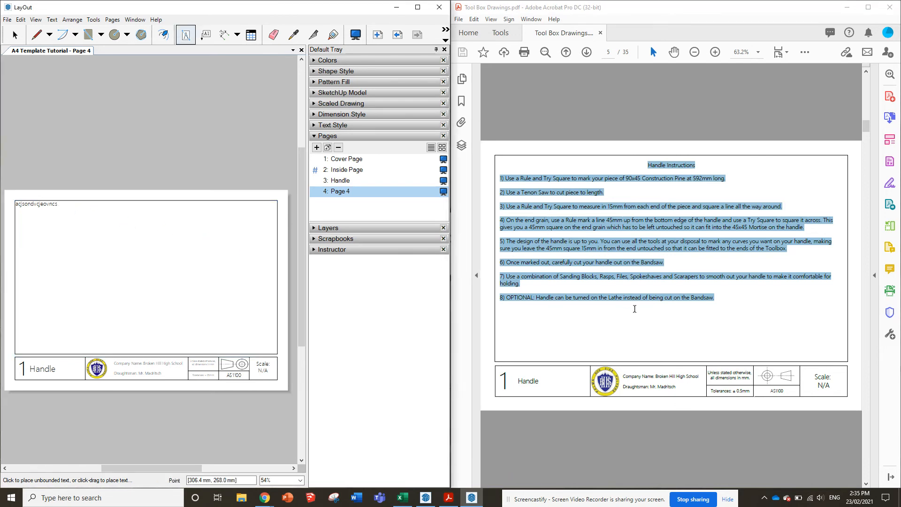
# Rename page 4 as Handle Instructions
pyautogui.scroll(-1, 637, 308)
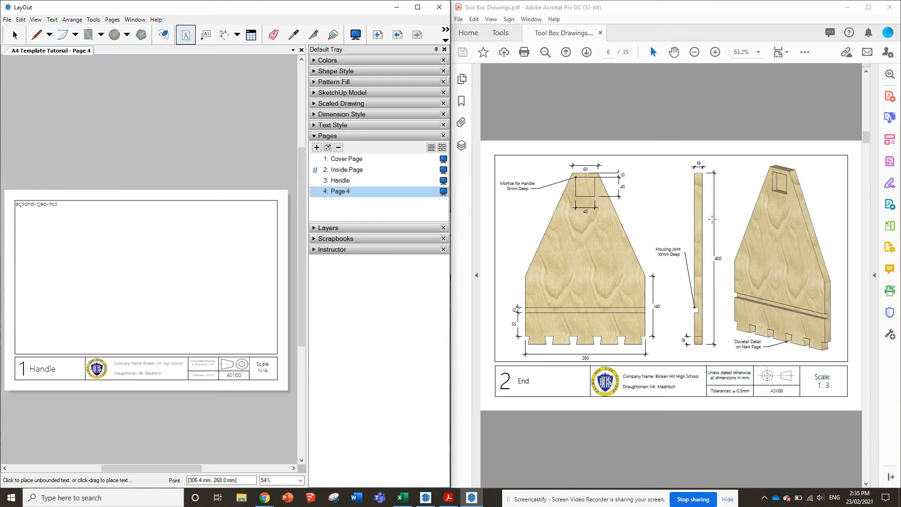
pyautogui.scroll(-2, 729, 268)
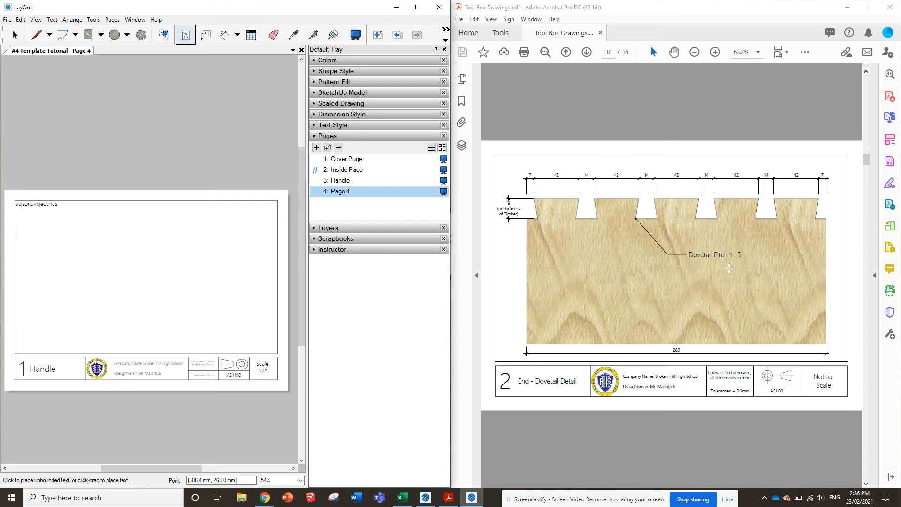
pyautogui.scroll(-4, 729, 269)
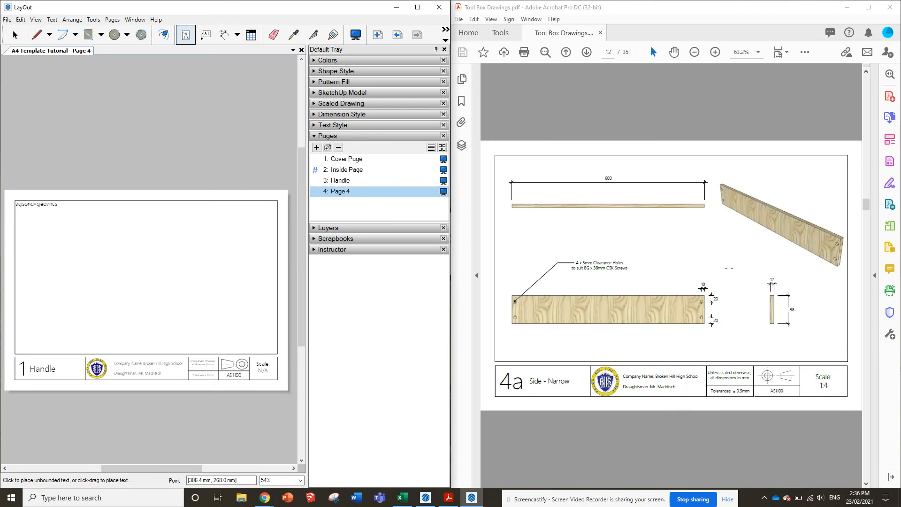
pyautogui.rightClick(340, 191)
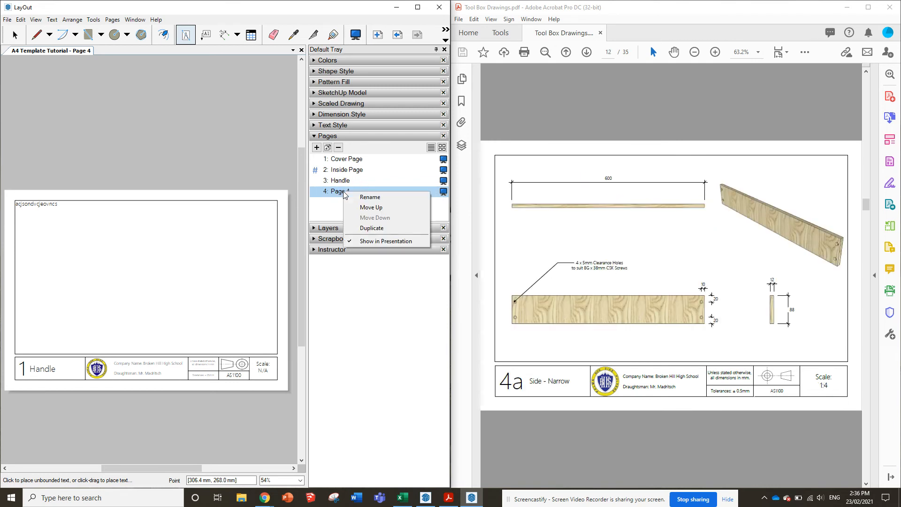
pyautogui.click(371, 197)
pyautogui.write('Ha')
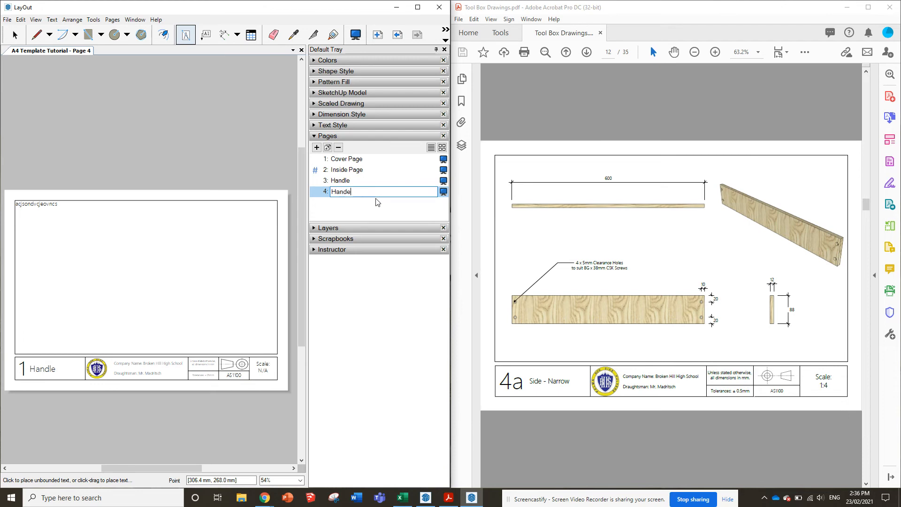
pyautogui.write('nde')
pyautogui.press('BackSpace')
pyautogui.write('tions')
pyautogui.press('Return')
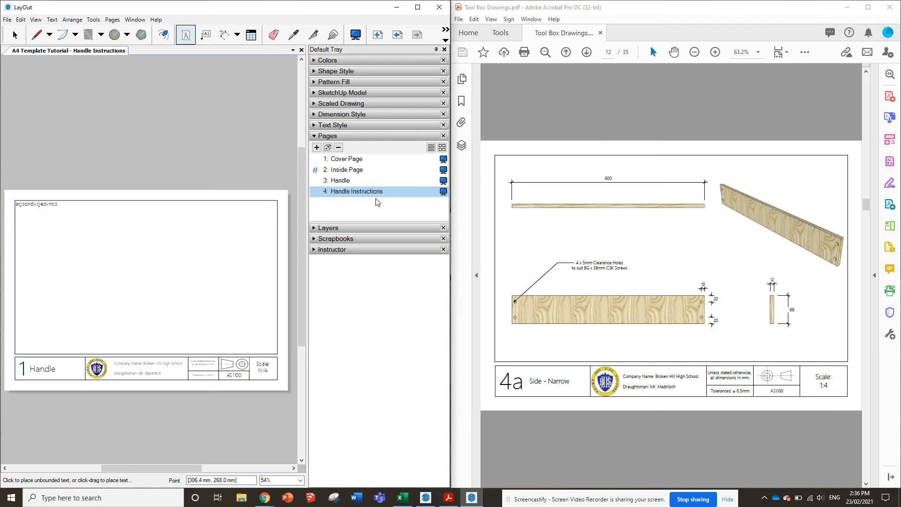
# Add a fifth page and name it End, following the part 2 drawing in the reference PDF
pyautogui.click(317, 147)
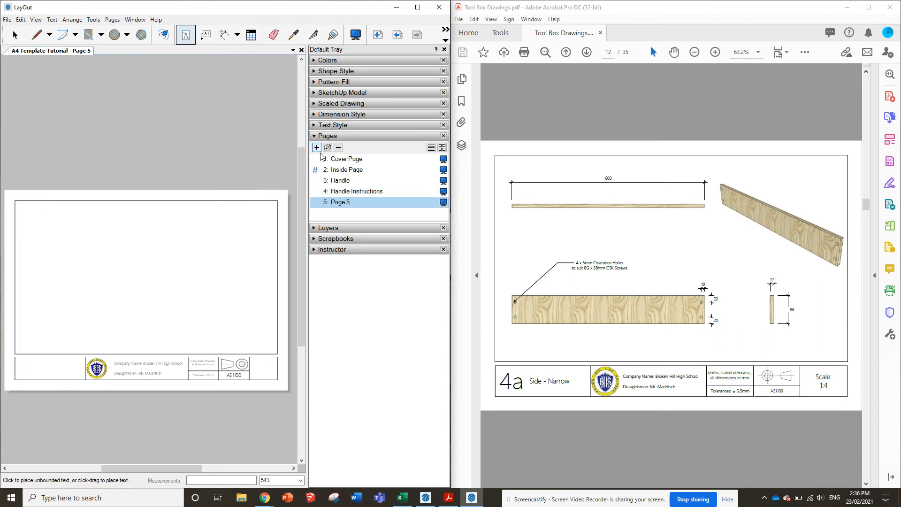
pyautogui.rightClick(346, 203)
pyautogui.click(362, 209)
pyautogui.scroll(2, 598, 226)
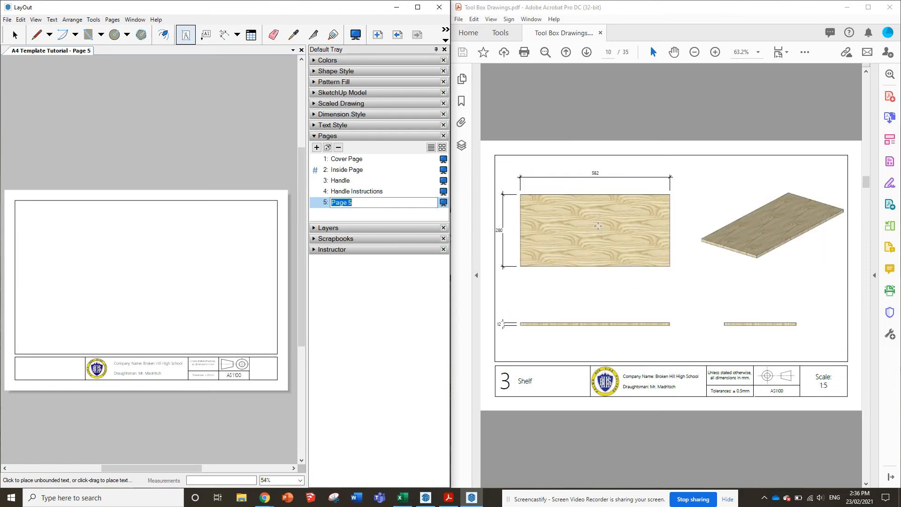
pyautogui.scroll(4, 598, 226)
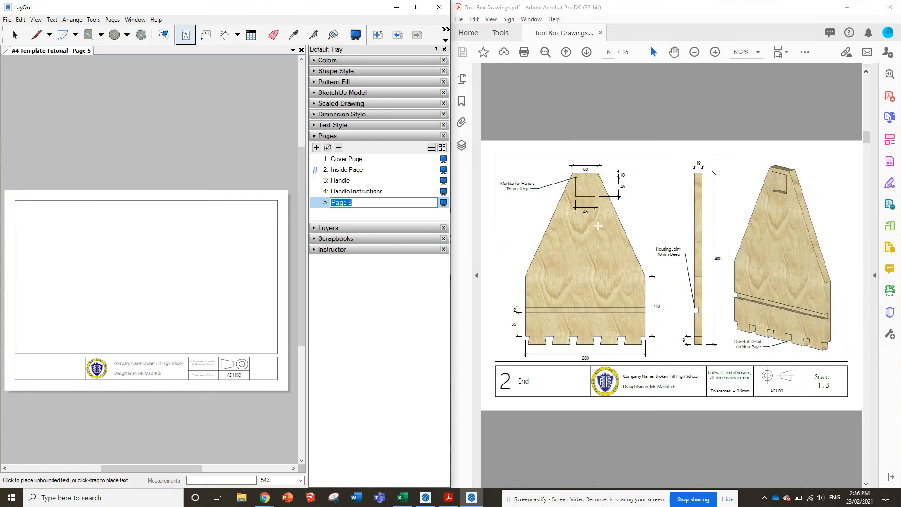
pyautogui.scroll(1, 598, 226)
pyautogui.scroll(-1, 597, 226)
pyautogui.write('End')
pyautogui.press('Return')
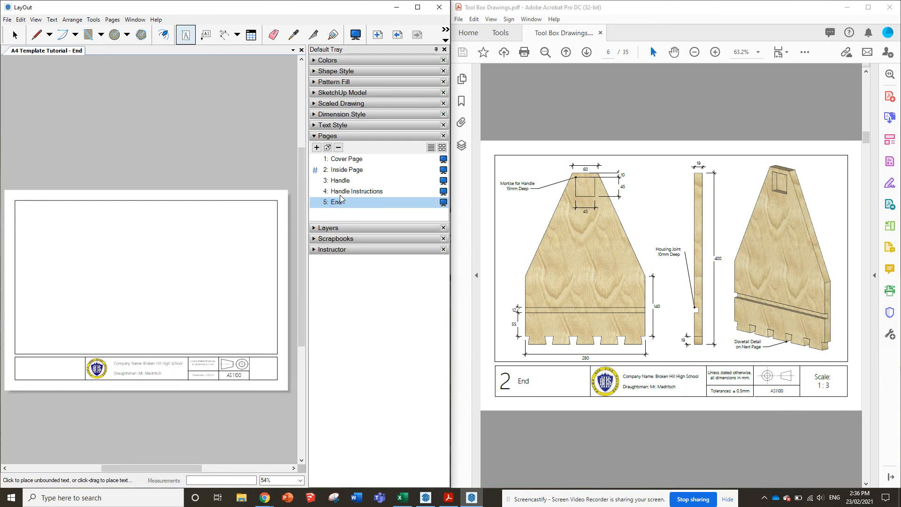
# Copy the part number, title and scale texts from the Handle page's title block onto the End page
pyautogui.click(341, 180)
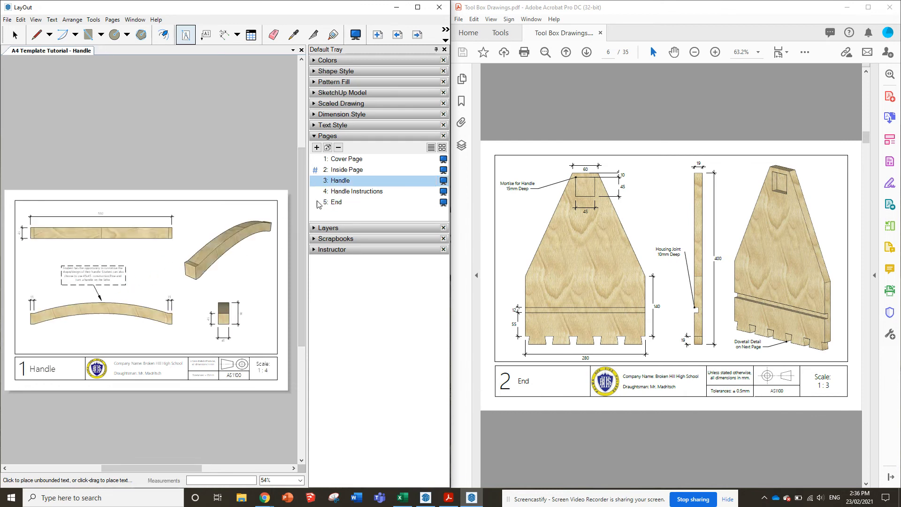
pyautogui.click(14, 34)
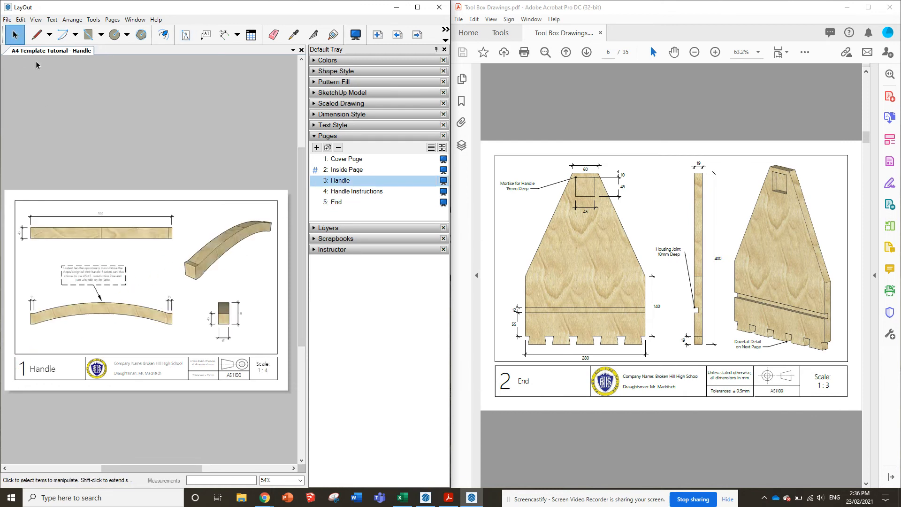
pyautogui.click(22, 368)
pyautogui.keyDown('shift'); pyautogui.click(54, 372); pyautogui.keyUp('shift')
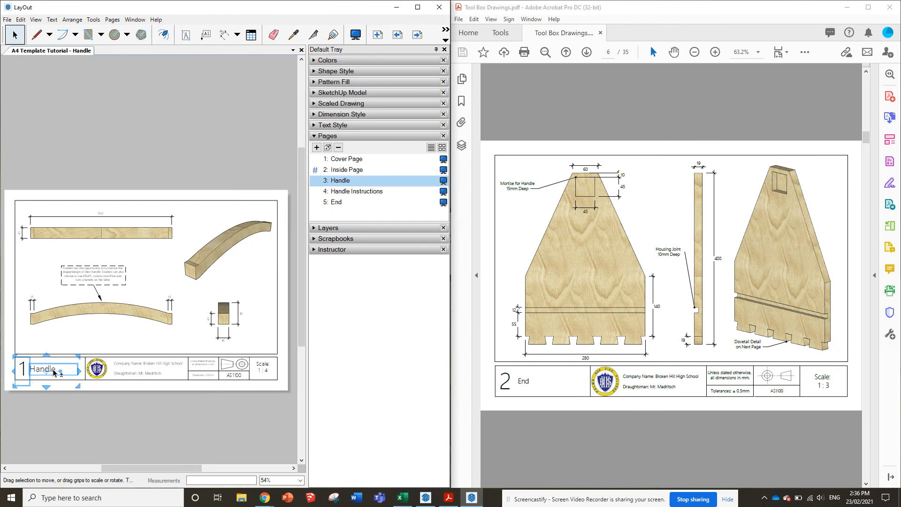
pyautogui.keyDown('shift'); pyautogui.click(264, 368); pyautogui.keyUp('shift')
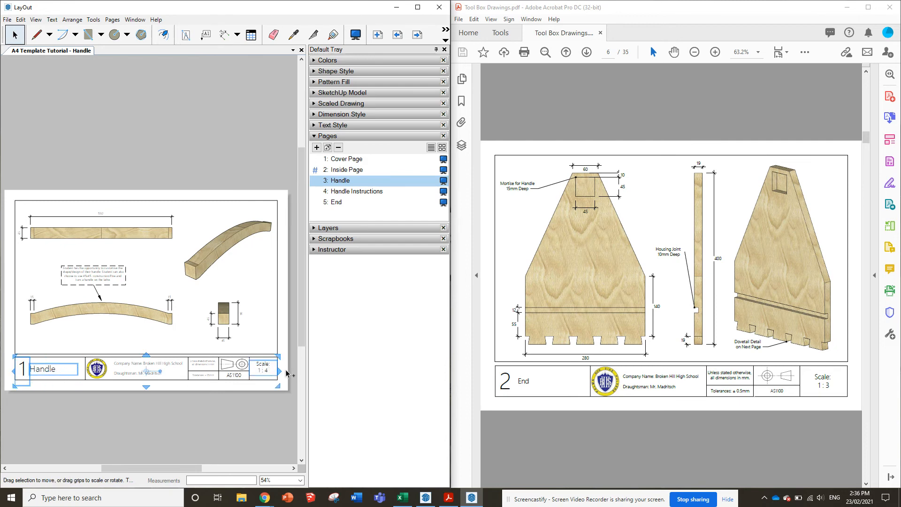
pyautogui.click(336, 202)
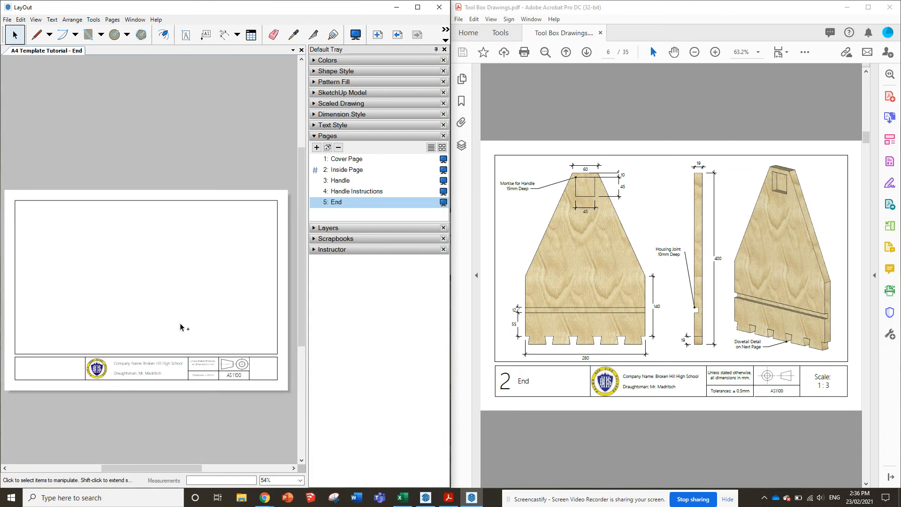
pyautogui.hotkey('ctrl', 'v')
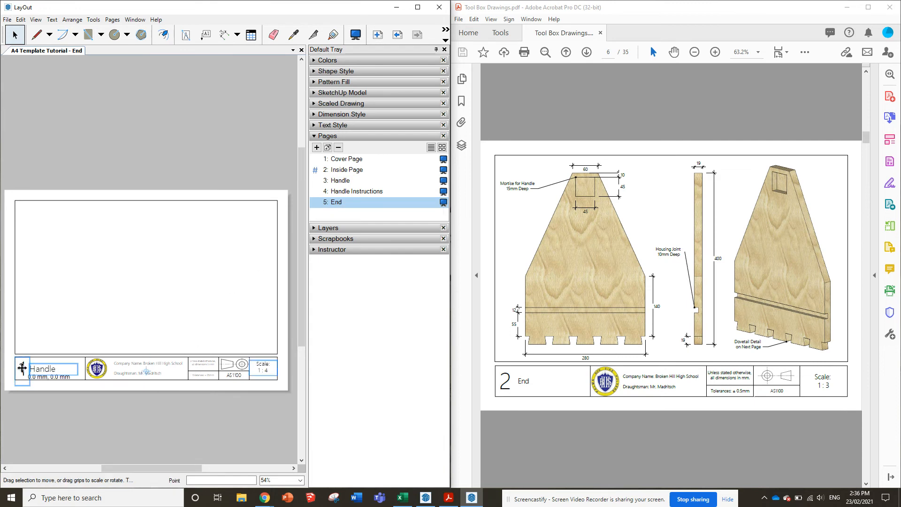
# Change the End page's title block to part number 2, title End and scale 1 : 3
pyautogui.doubleClick(24, 364)
pyautogui.write('2')
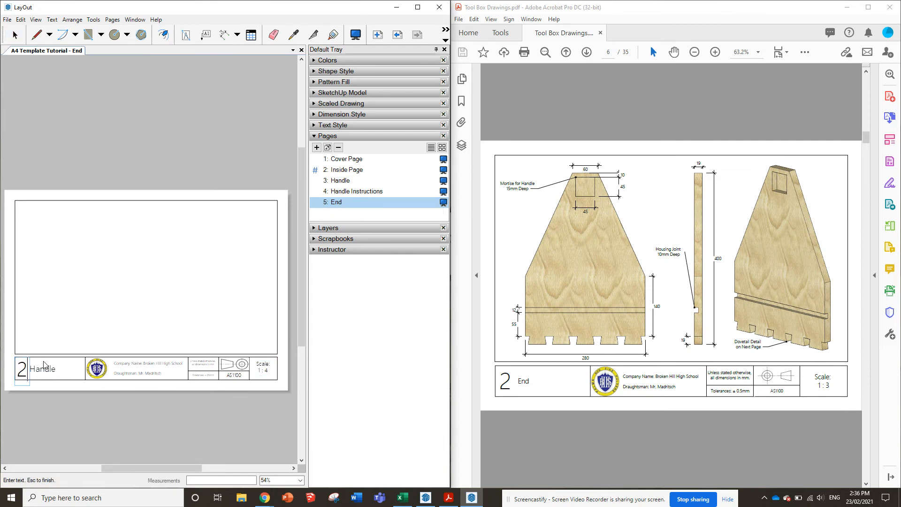
pyautogui.press('Escape')
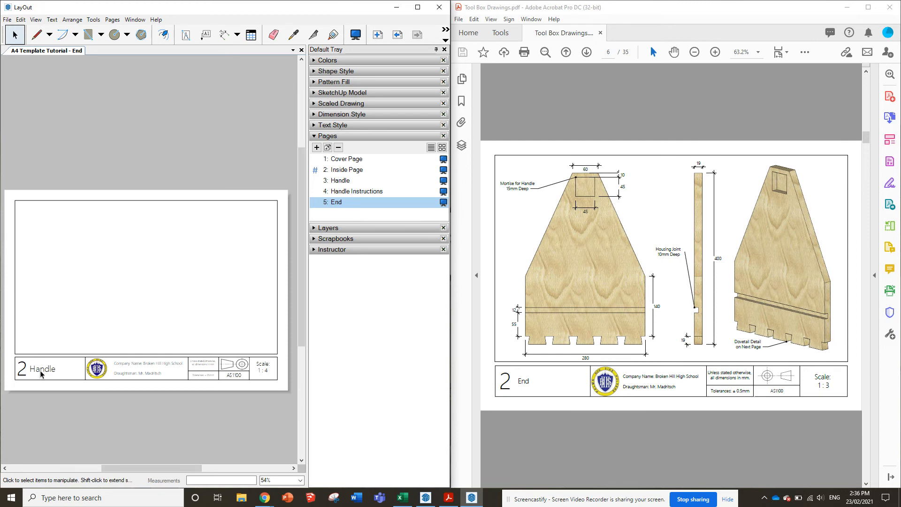
pyautogui.doubleClick(40, 370)
pyautogui.write('End')
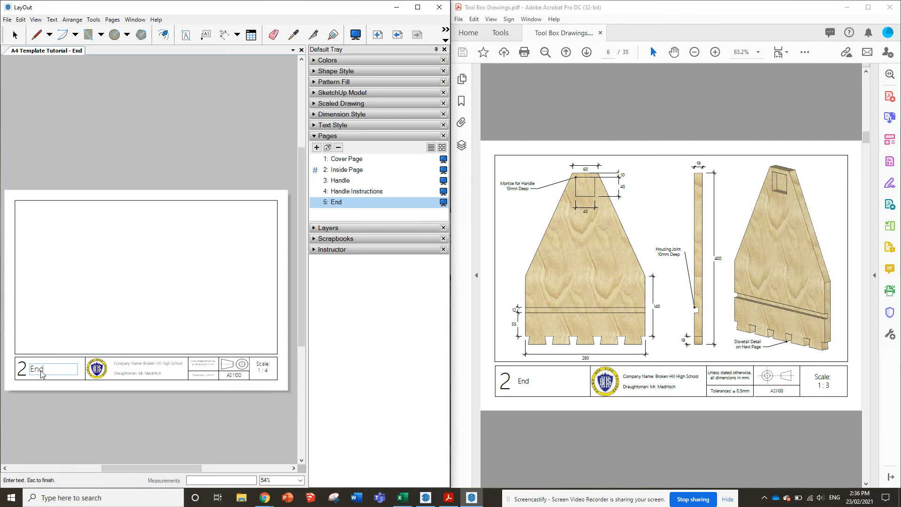
pyautogui.press('Escape')
pyautogui.doubleClick(270, 372)
pyautogui.press('Escape')
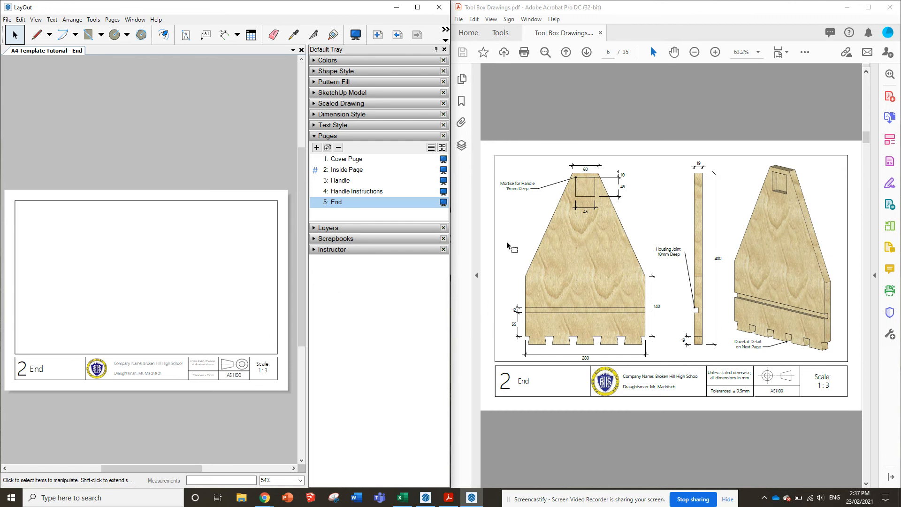
# Insert the Tool Box Tutroial SketchUp model onto the End page
pyautogui.click(11, 22)
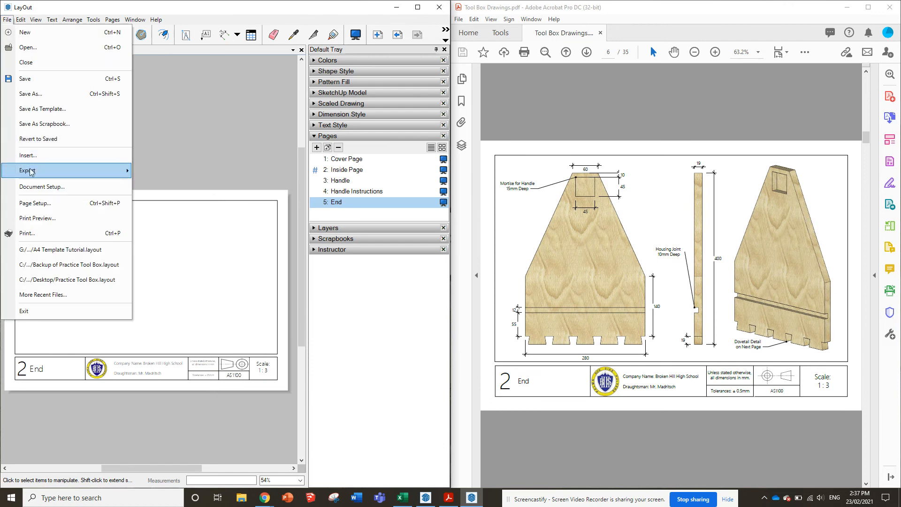
pyautogui.click(33, 157)
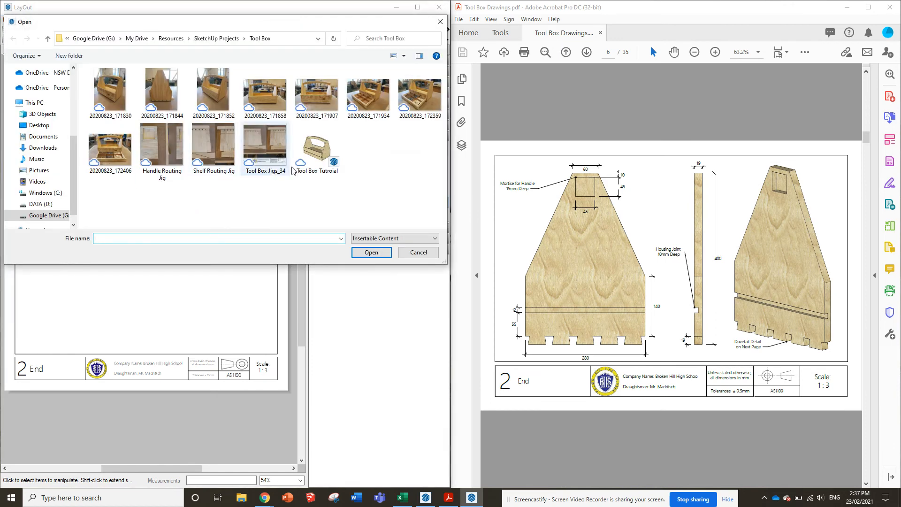
pyautogui.doubleClick(317, 149)
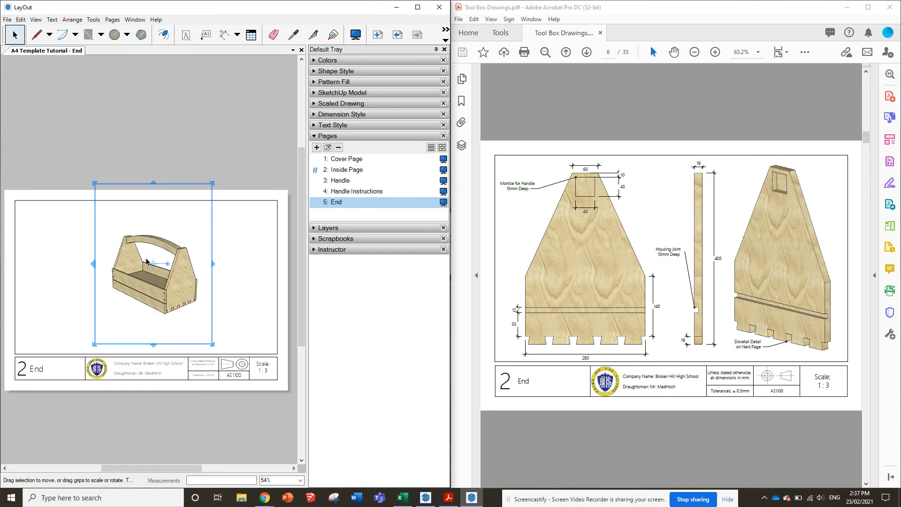
# Switch the inserted model view to the End scene and move it to the left half of the page
pyautogui.rightClick(140, 266)
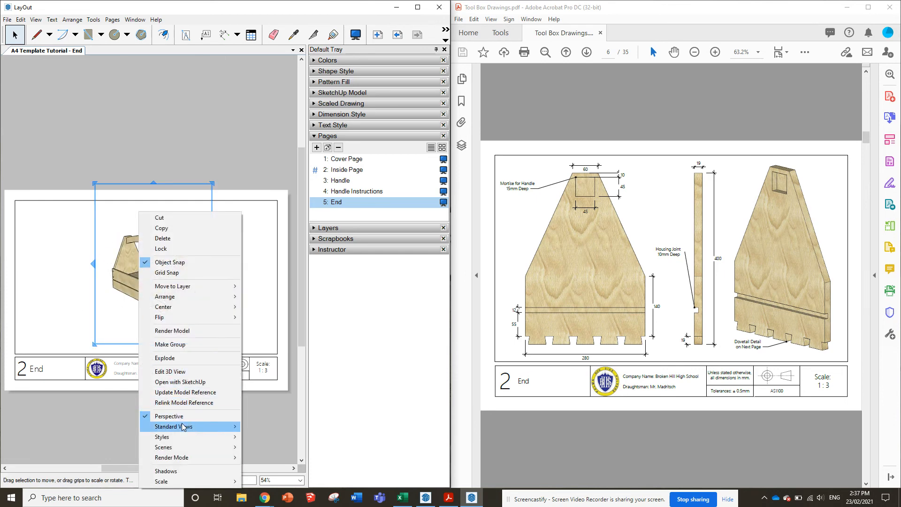
pyautogui.moveTo(184, 447)
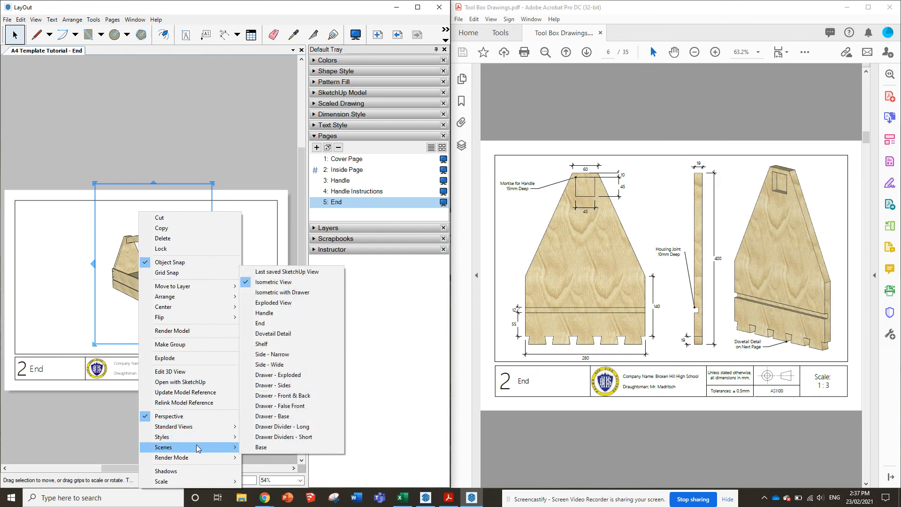
pyautogui.click(275, 324)
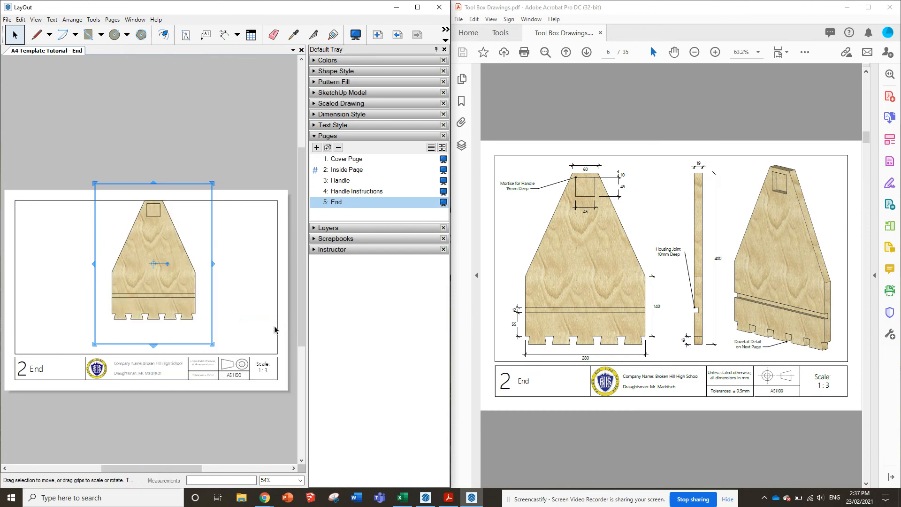
pyautogui.moveTo(173, 242); pyautogui.dragTo(96, 252)
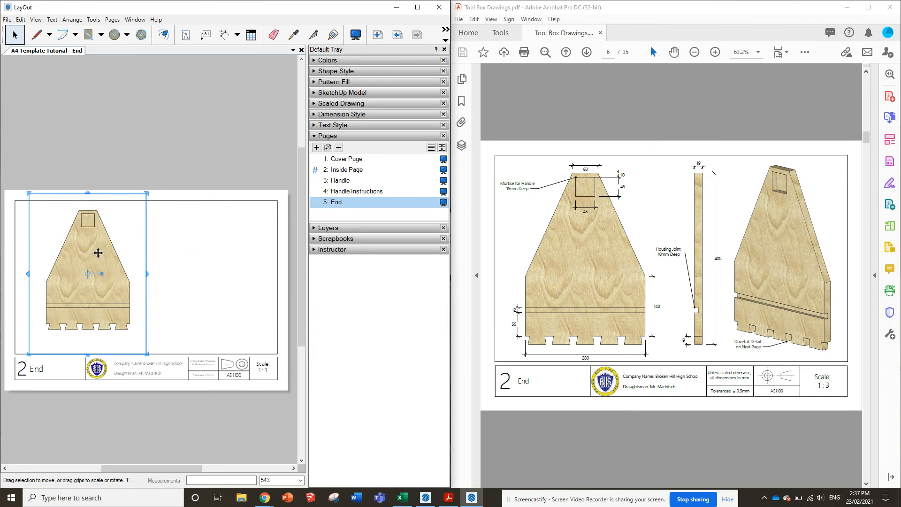
pyautogui.rightClick(96, 254)
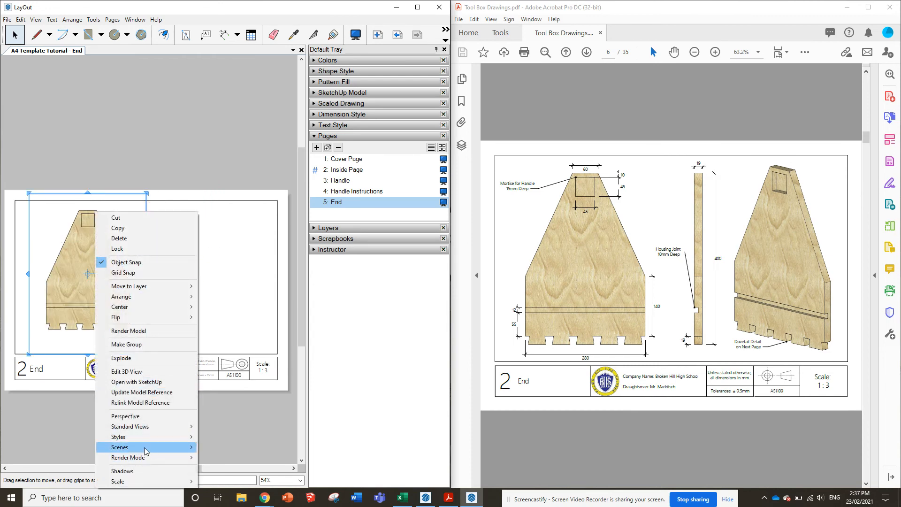
pyautogui.moveTo(154, 482)
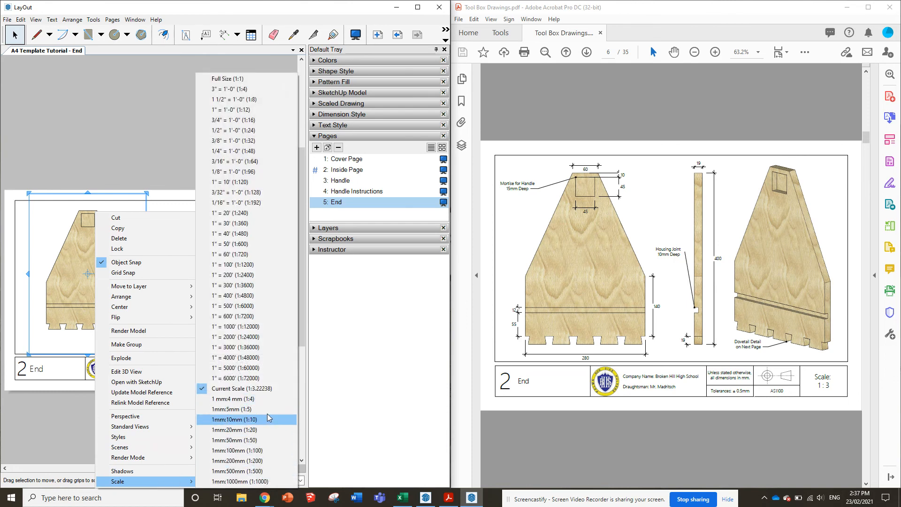
pyautogui.click(107, 117)
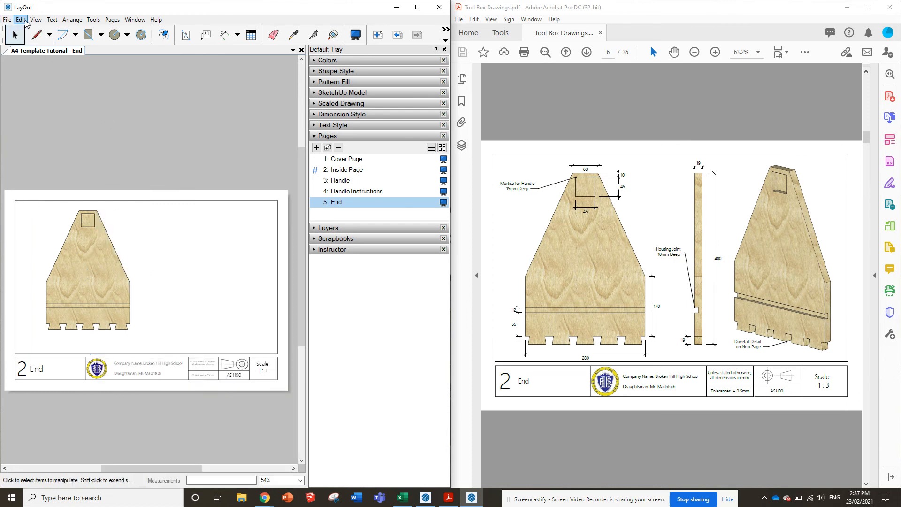
# Add a custom model scale of 1 mm on paper to 3 mm in the model to the available scales
pyautogui.click(20, 20)
pyautogui.click(75, 305)
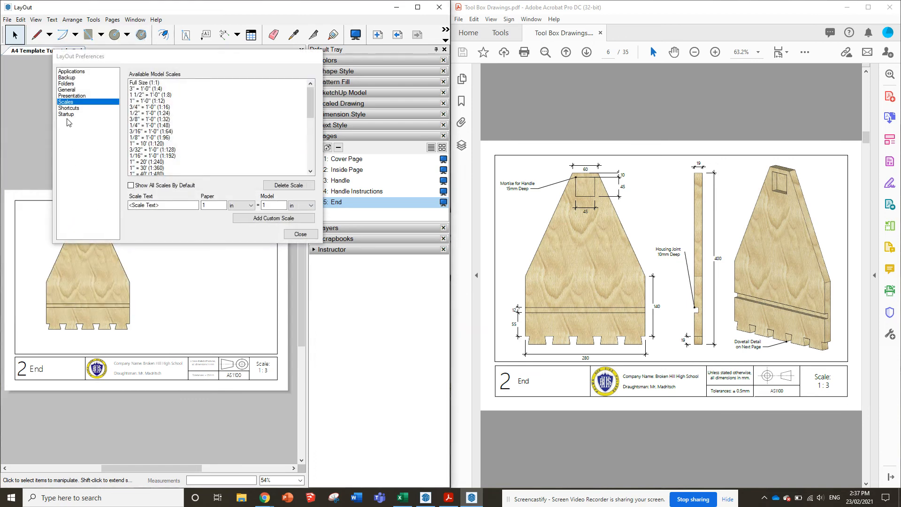
pyautogui.click(162, 205)
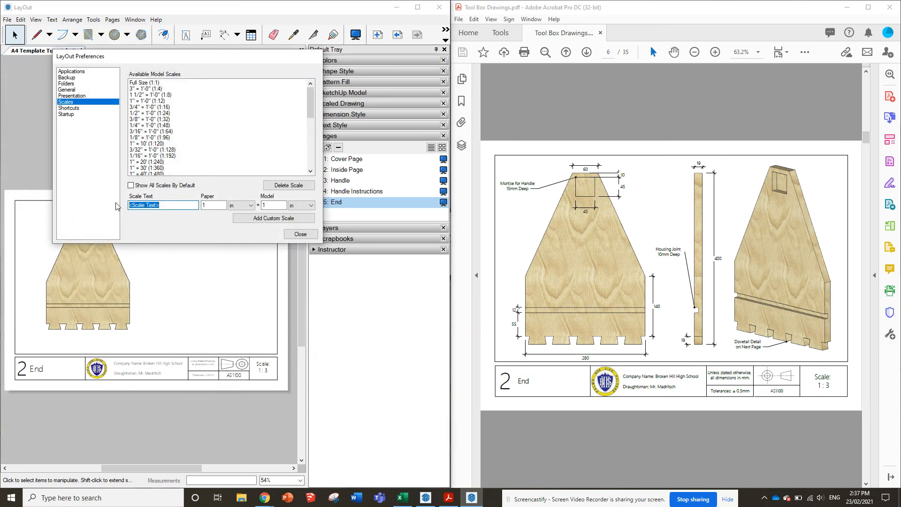
pyautogui.write('1:25.4)')
pyautogui.click(241, 205)
pyautogui.click(239, 224)
pyautogui.doubleClick(275, 205)
pyautogui.write('3')
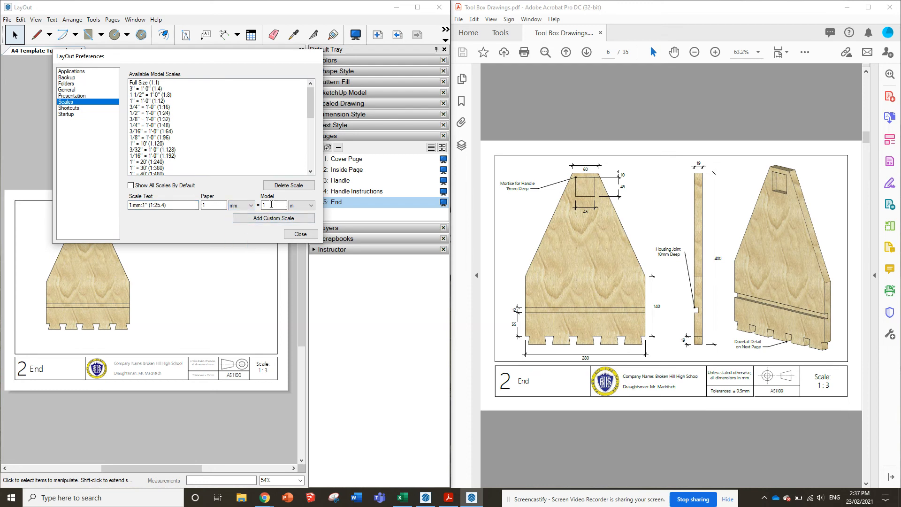
pyautogui.click(303, 205)
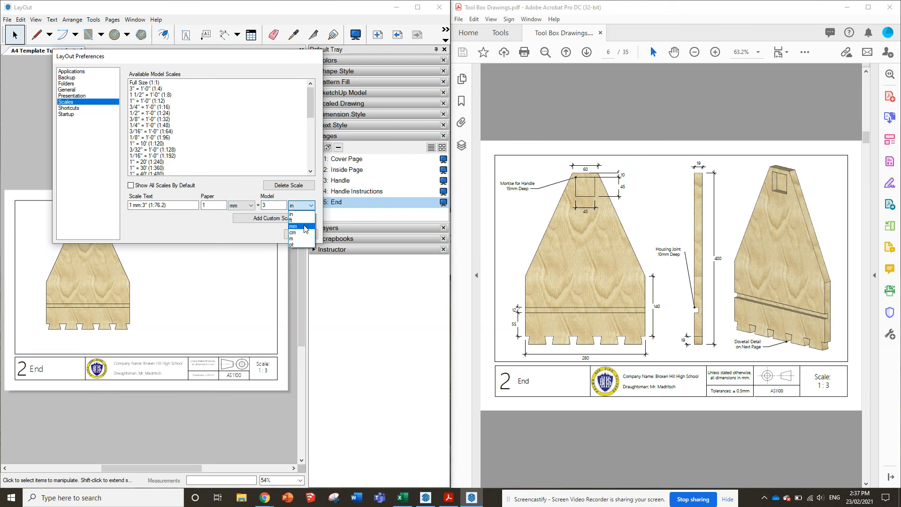
pyautogui.click(296, 226)
pyautogui.click(300, 219)
pyautogui.click(300, 235)
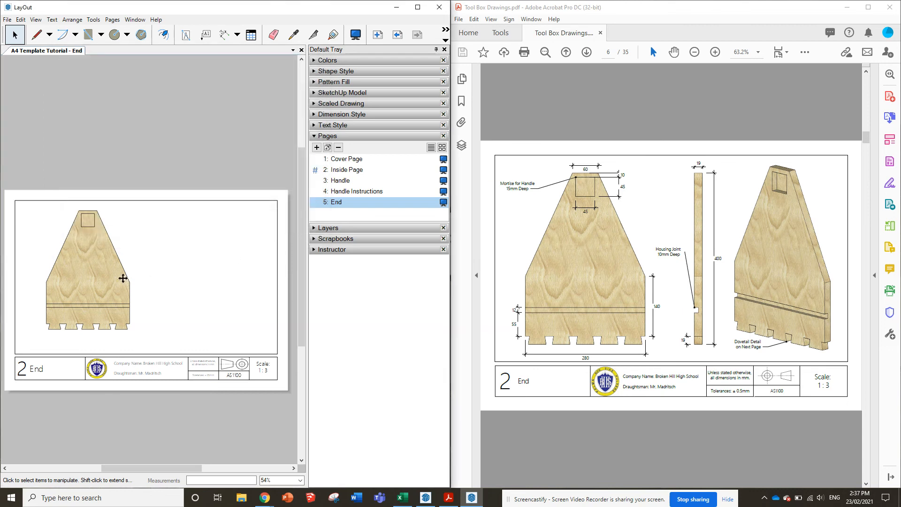
# Apply the 1 mm:3 mm (1:3) scale to the End model view
pyautogui.click(108, 271)
pyautogui.rightClick(107, 270)
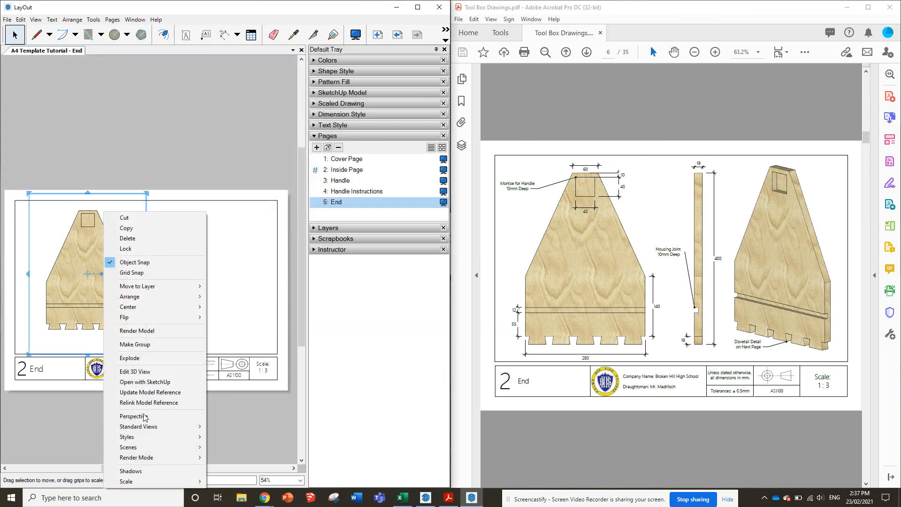
pyautogui.moveTo(151, 482)
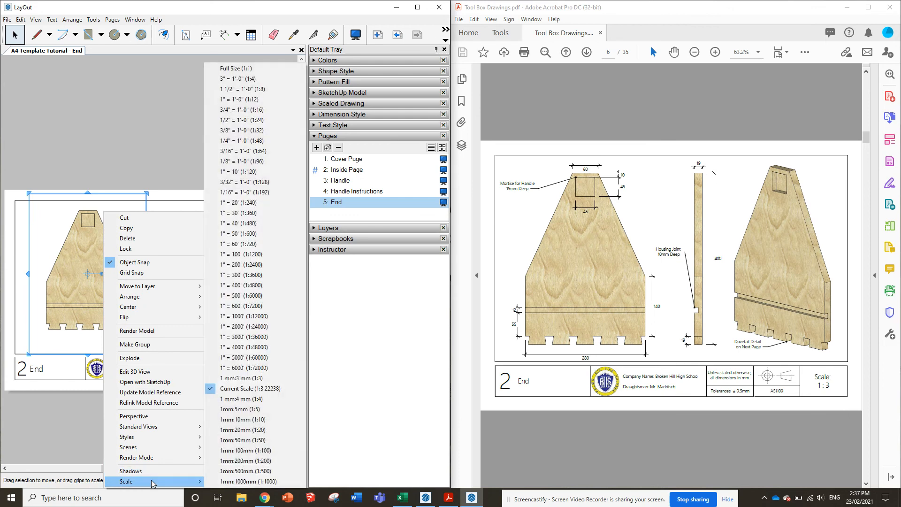
pyautogui.click(241, 379)
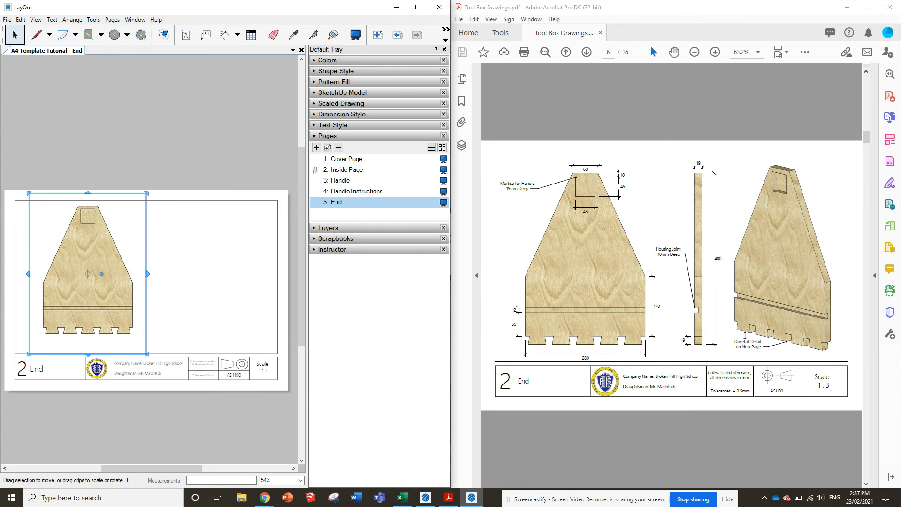
# Rotate the End view 180 degrees to match the reference's Dovetail Detail page, and widen its frame to span the drawing border
pyautogui.scroll(-3, 681, 291)
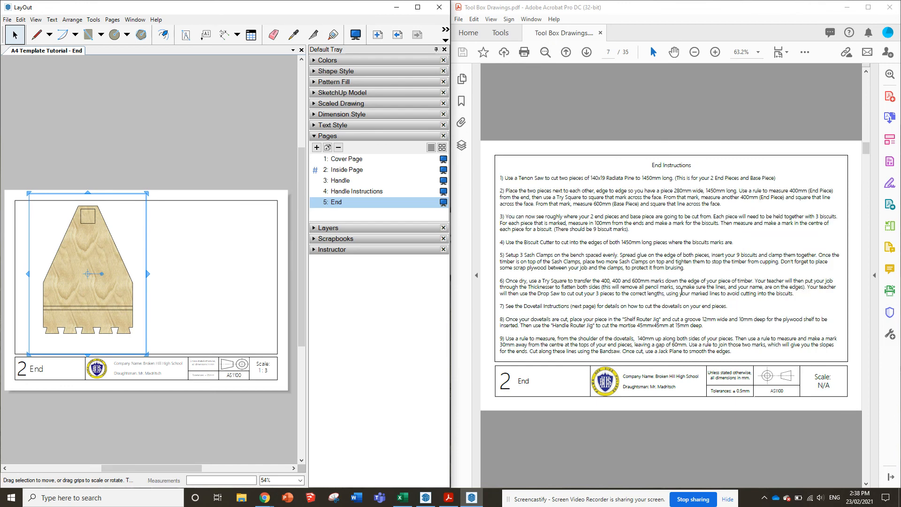
pyautogui.scroll(-3, 731, 223)
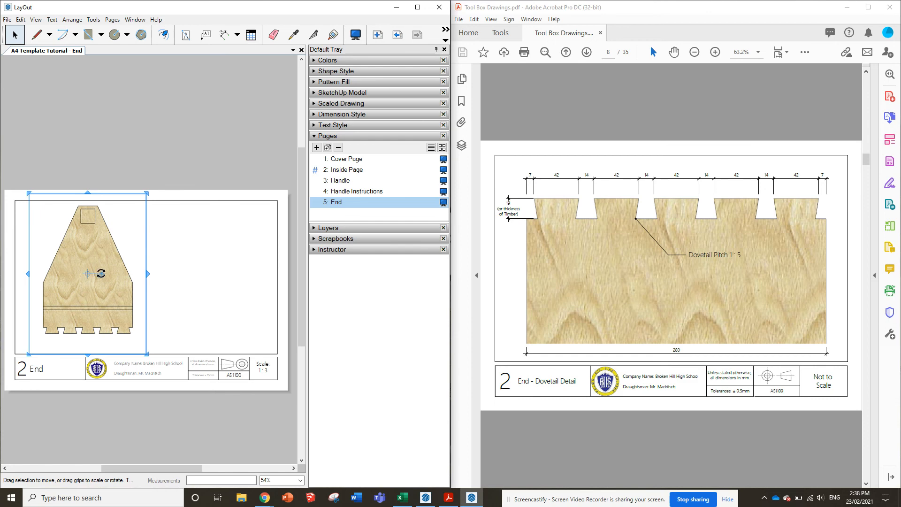
pyautogui.moveTo(102, 273); pyautogui.dragTo(7, 274)
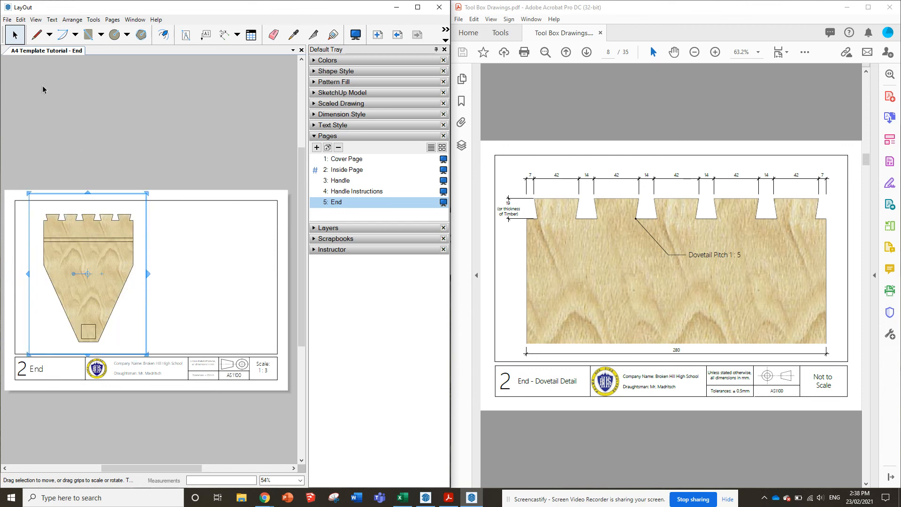
pyautogui.moveTo(148, 273); pyautogui.dragTo(279, 273)
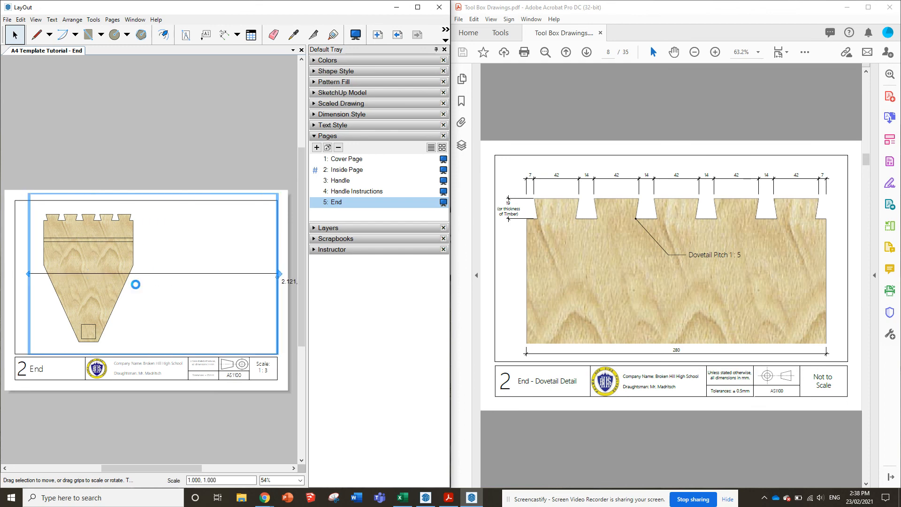
pyautogui.moveTo(28, 275); pyautogui.dragTo(13, 274)
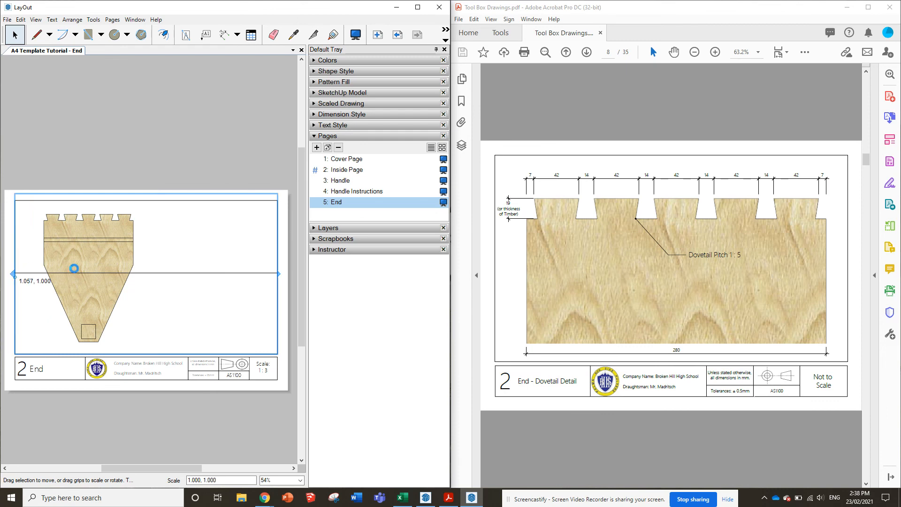
# Enlarge and reposition the model inside the view so the dovetailed edge fills most of the frame
pyautogui.doubleClick(97, 263)
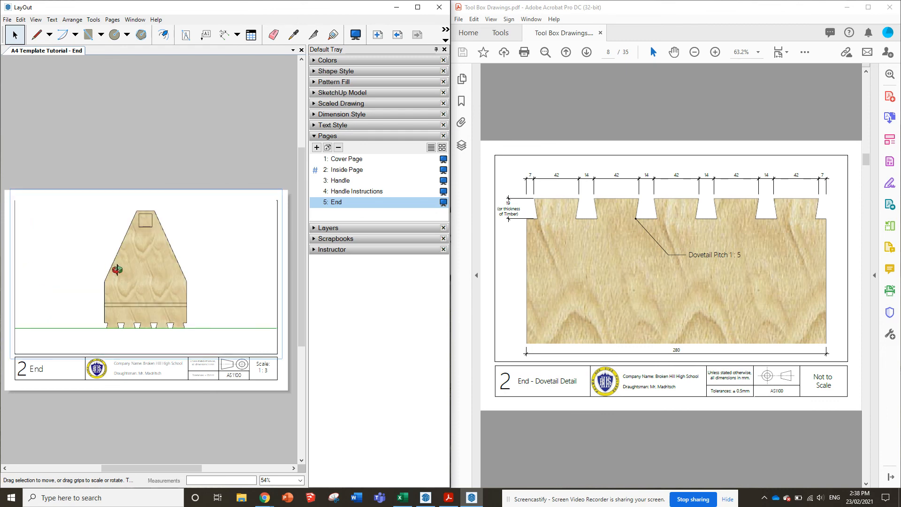
pyautogui.scroll(2, 131, 305)
pyautogui.scroll(2, 131, 305)
pyautogui.scroll(-5, 145, 306)
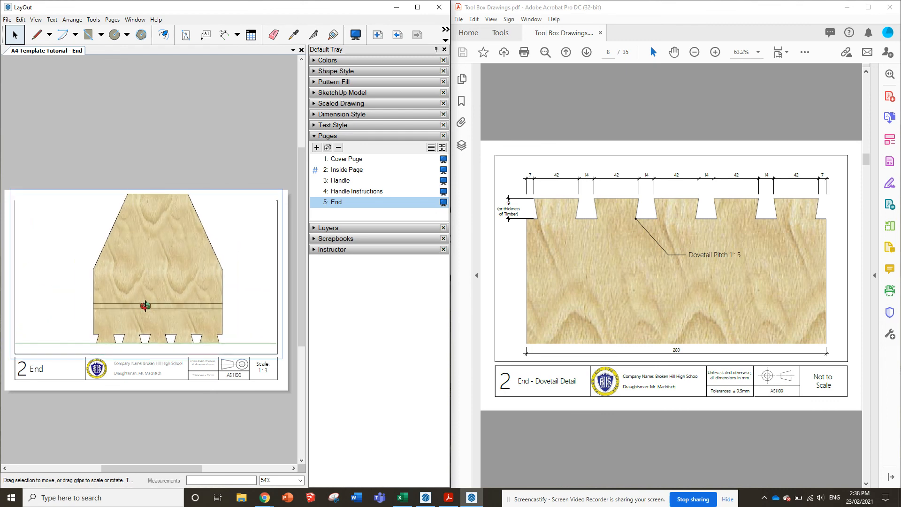
pyautogui.scroll(6, 179, 344)
pyautogui.scroll(1, 109, 332)
pyautogui.scroll(-2, 23, 306)
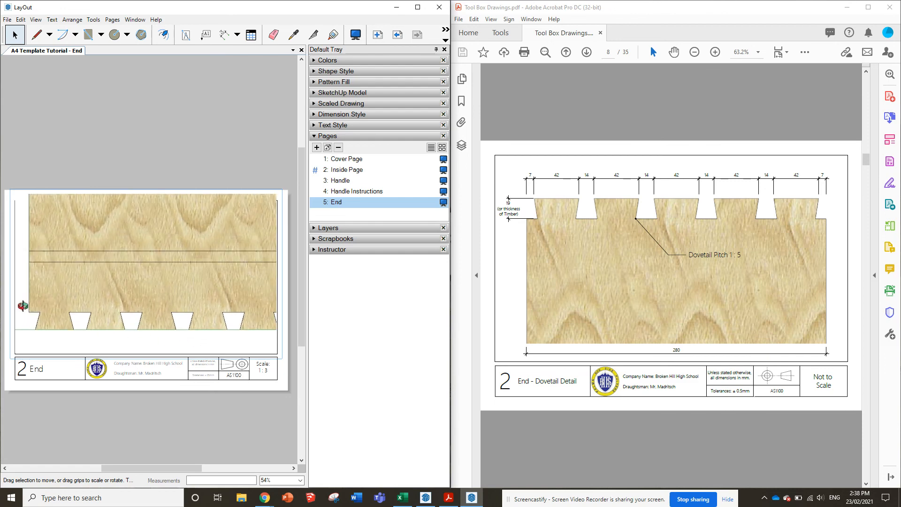
pyautogui.scroll(1, 23, 306)
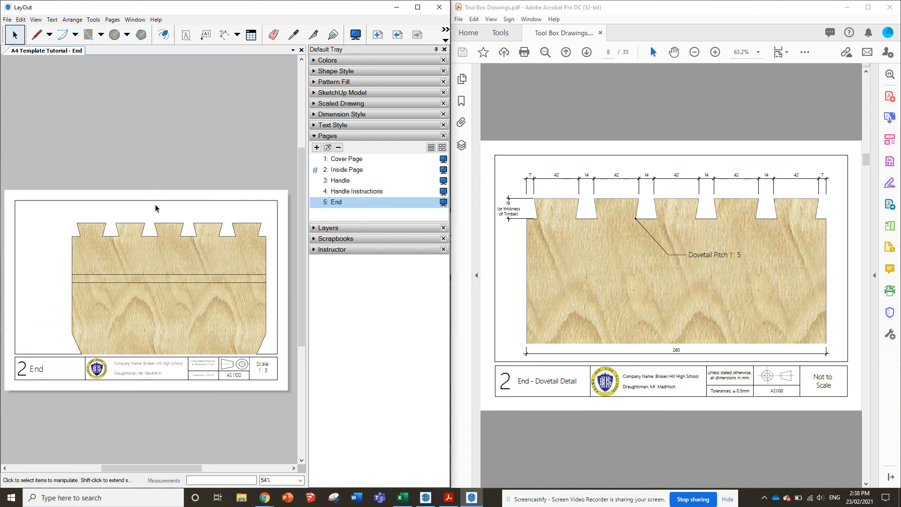
# Shorten the height of the dovetail view's frame from its lower edge, leaving a gap above the title block
pyautogui.click(192, 266)
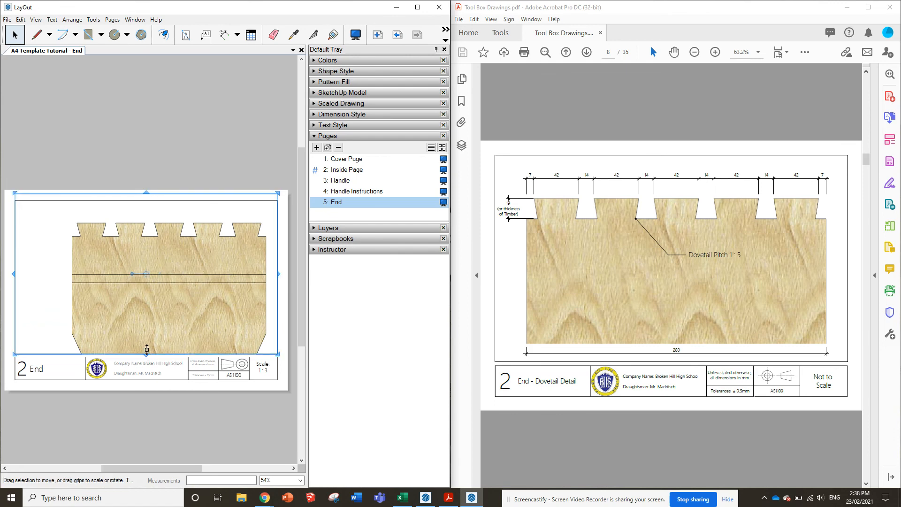
pyautogui.moveTo(147, 349); pyautogui.dragTo(147, 334)
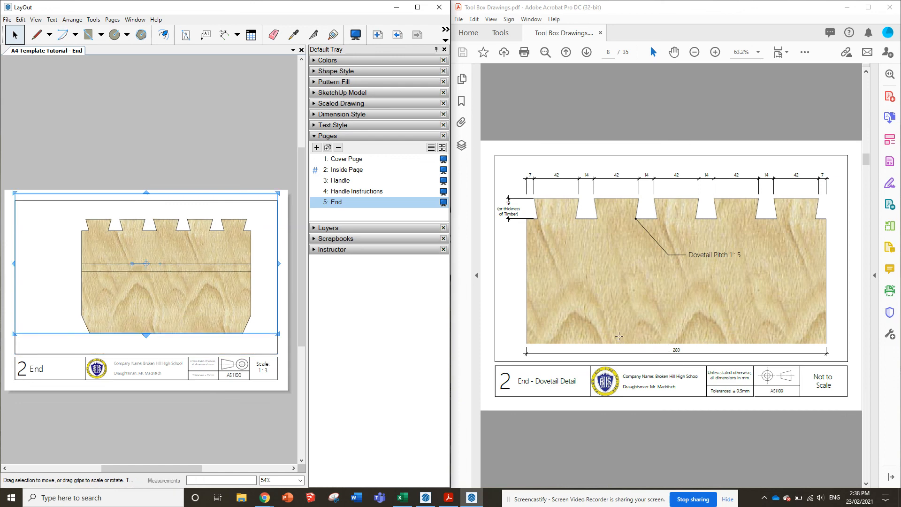
pyautogui.click(247, 349)
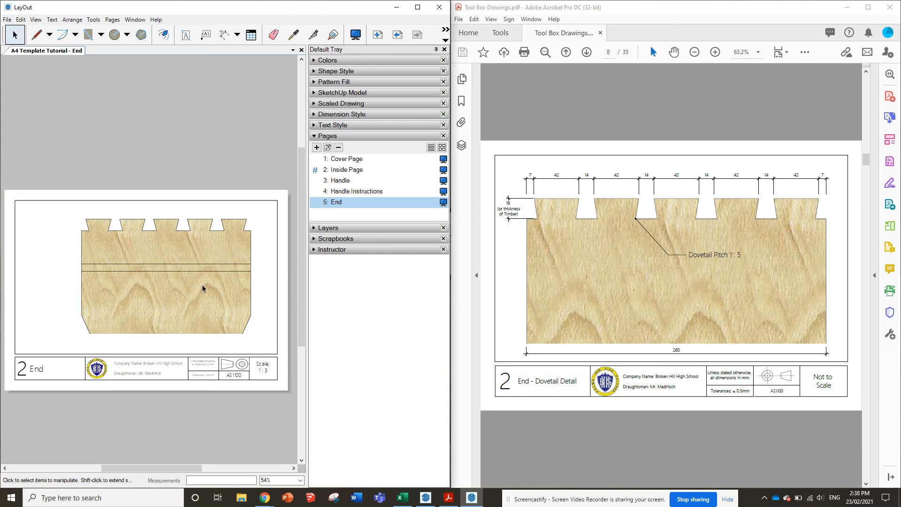
# Look through the remaining pages of the reference PDF, from the Shelf drawing to the Sample Shelf Routing Jig
pyautogui.scroll(-3, 695, 269)
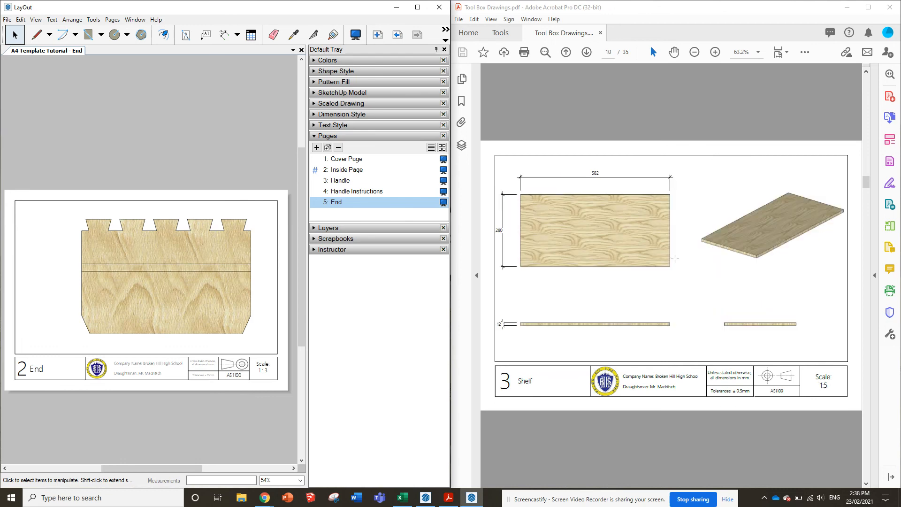
pyautogui.scroll(-6, 675, 259)
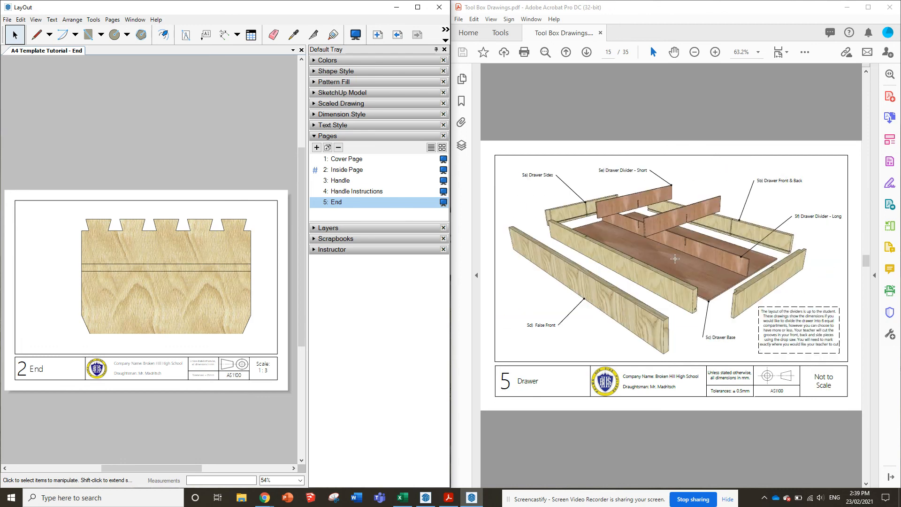
pyautogui.scroll(-7, 675, 258)
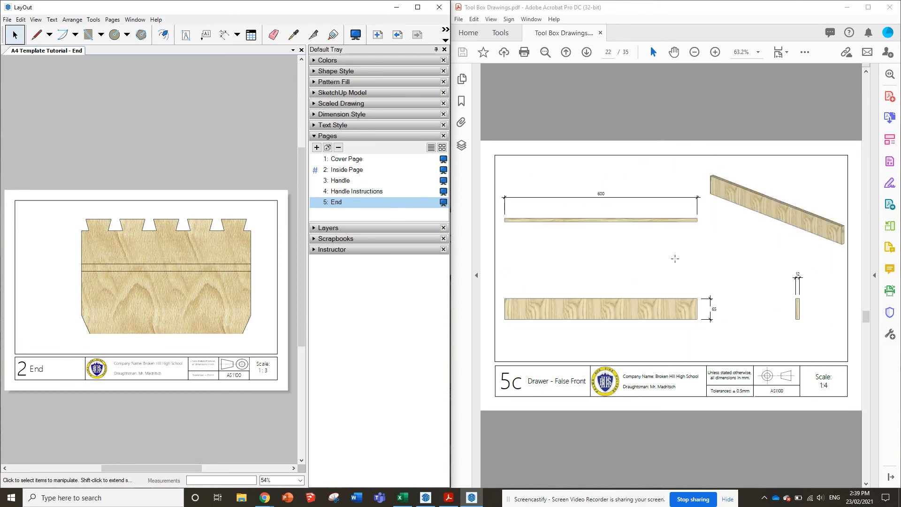
pyautogui.scroll(-3, 675, 259)
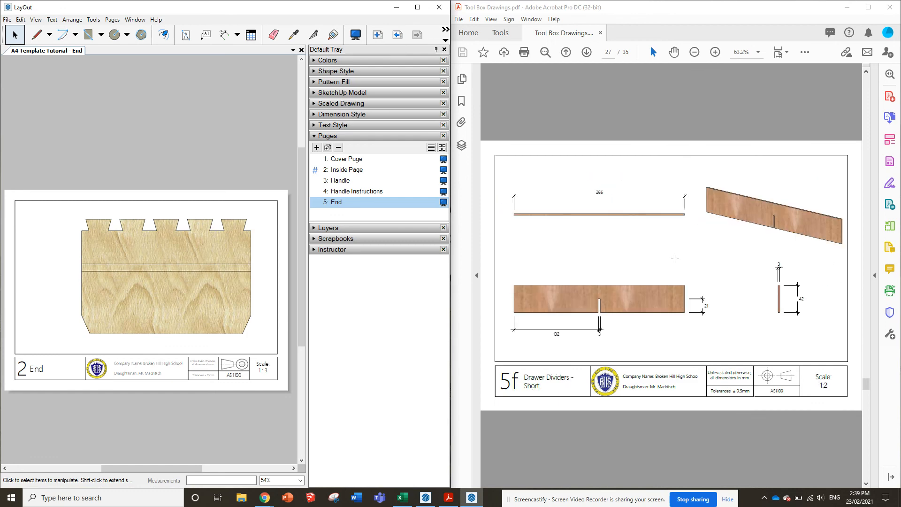
pyautogui.scroll(-5, 675, 258)
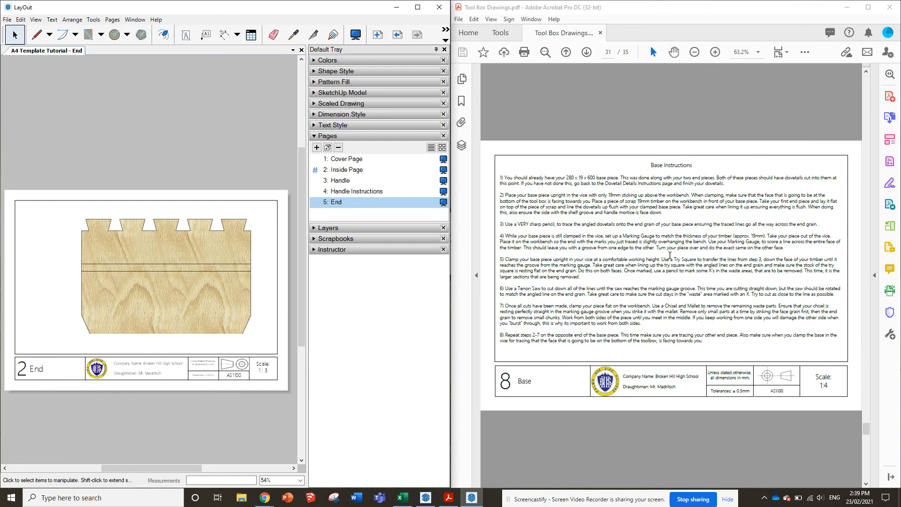
pyautogui.scroll(-1, 670, 255)
pyautogui.scroll(1, 670, 256)
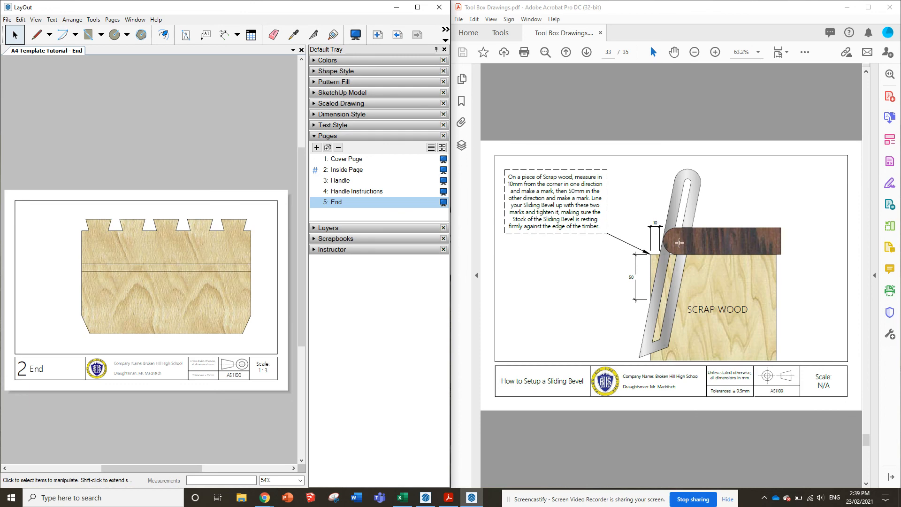
pyautogui.scroll(-1, 679, 242)
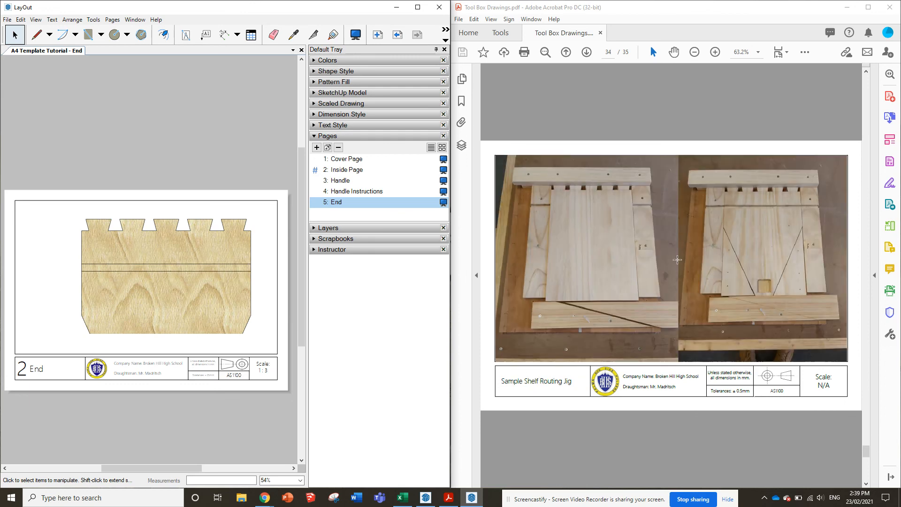
pyautogui.click(7, 19)
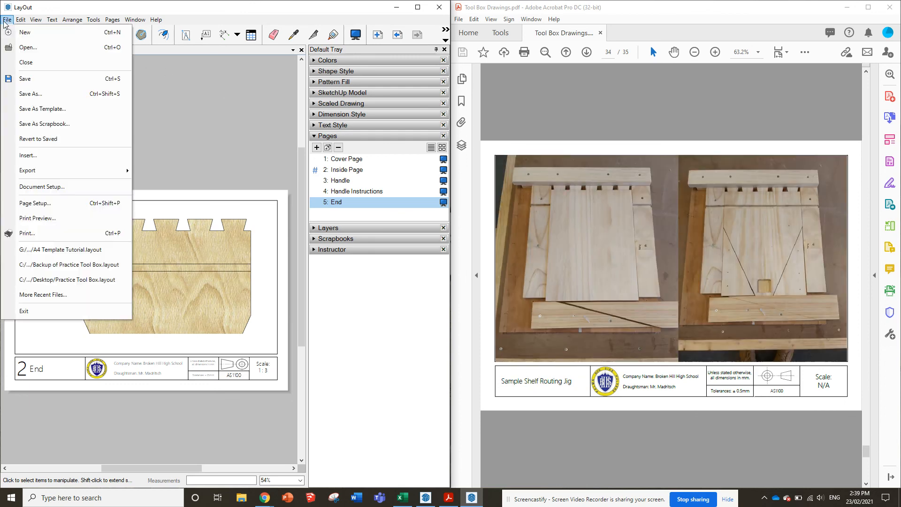
pyautogui.click(41, 159)
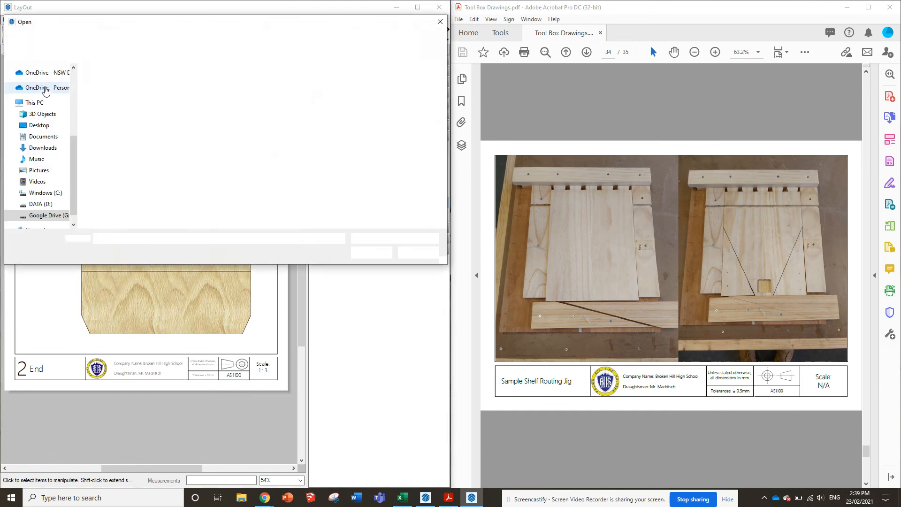
pyautogui.click(38, 128)
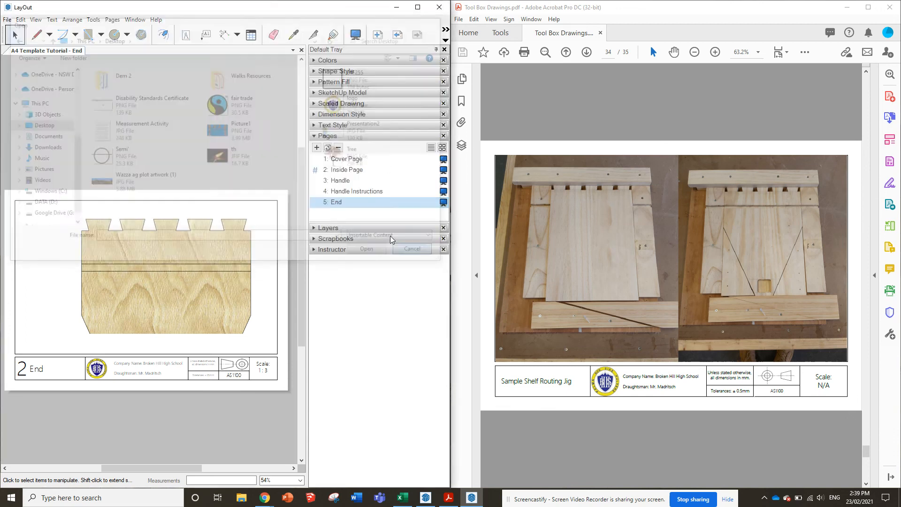
pyautogui.click(418, 252)
pyautogui.scroll(-2, 643, 249)
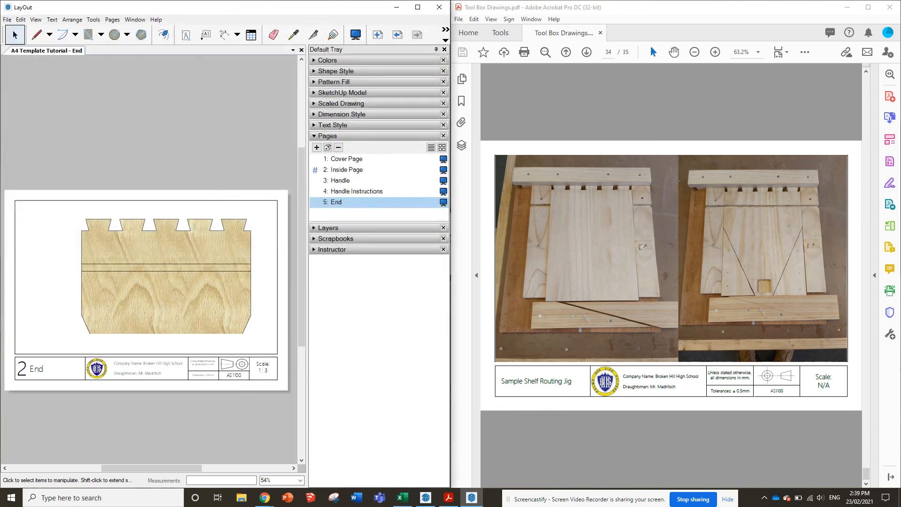
pyautogui.scroll(1, 630, 221)
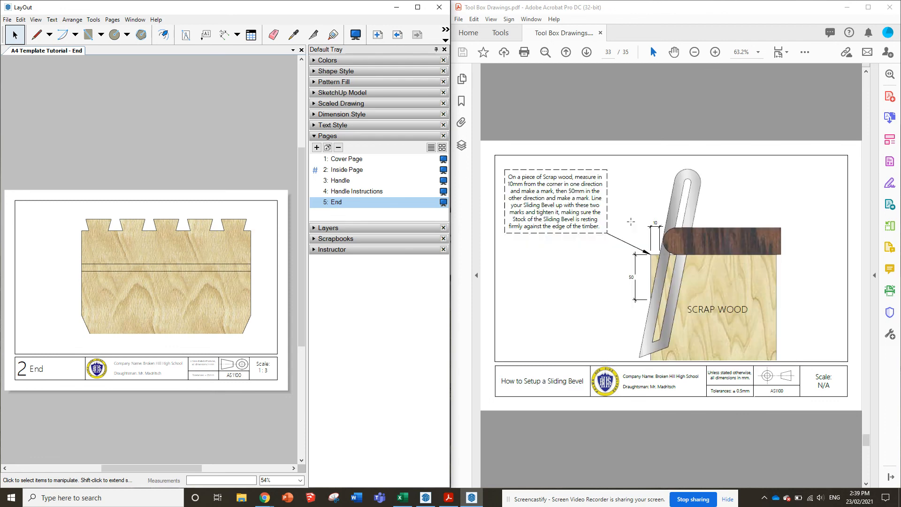
# Move the End view straight down about 7 mm so the top of its frame lines up with the drawing border
pyautogui.click(160, 237)
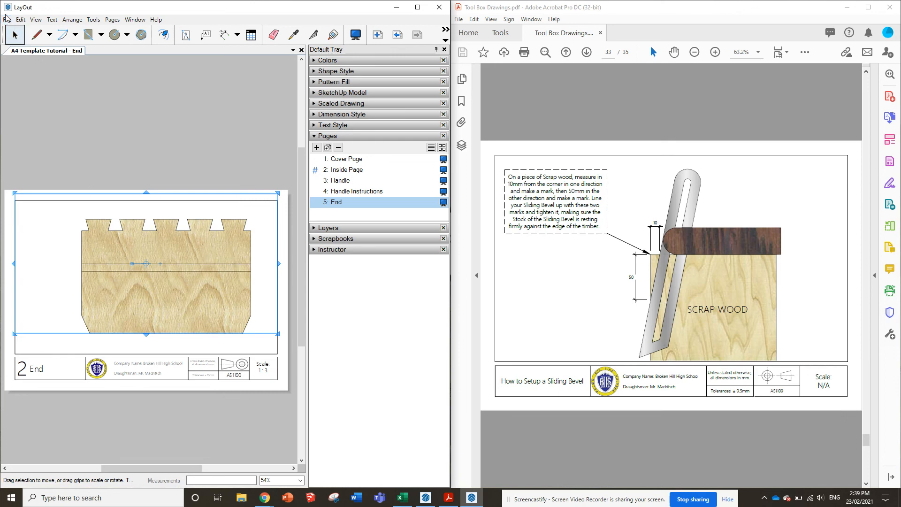
pyautogui.moveTo(172, 242); pyautogui.dragTo(175, 251)
pyautogui.scroll(1, 175, 252)
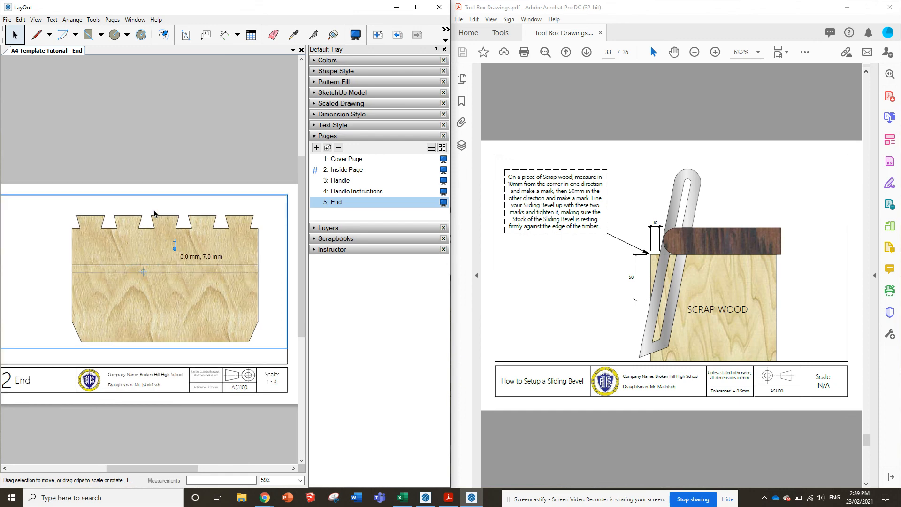
pyautogui.scroll(-1, 247, 211)
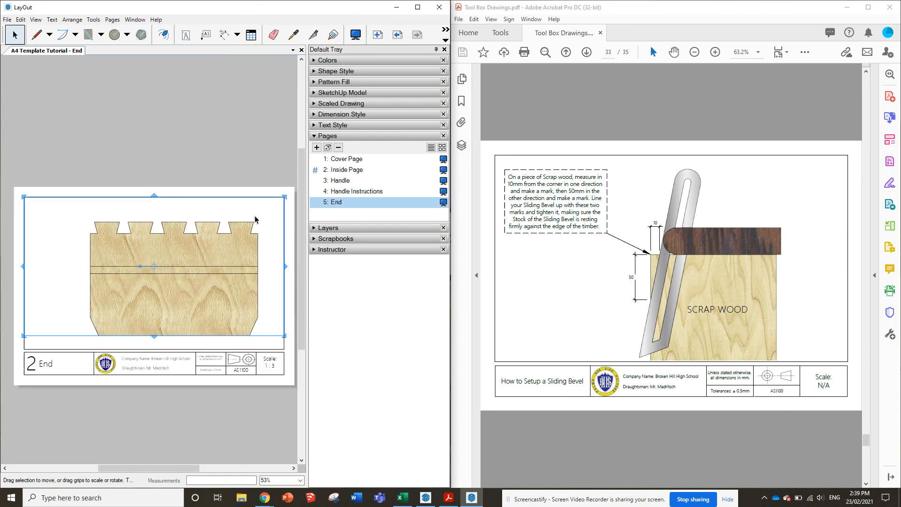
pyautogui.click(134, 166)
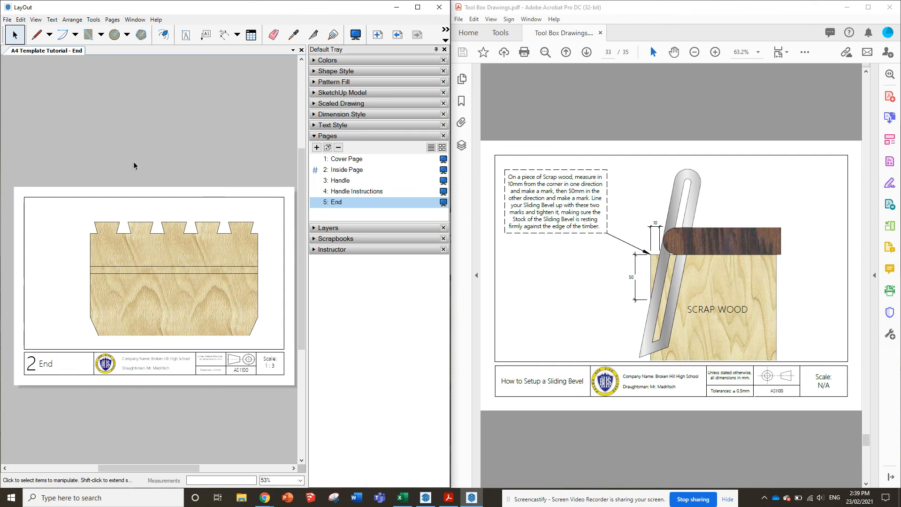